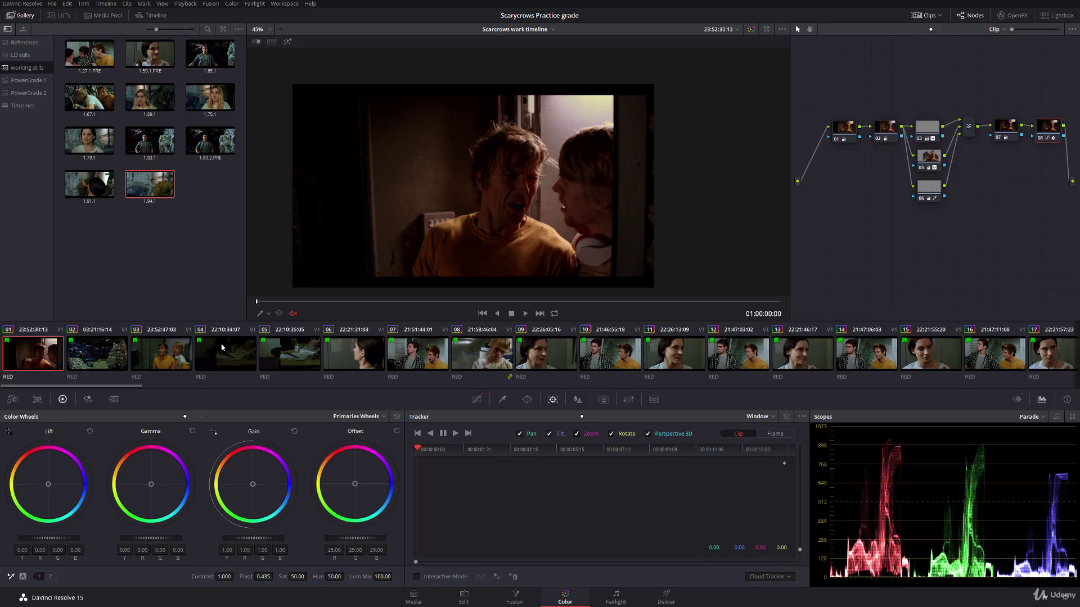
# Step: Open clip 08 and view the man's face up close around 01:00:27:23
pyautogui.click(496, 355)
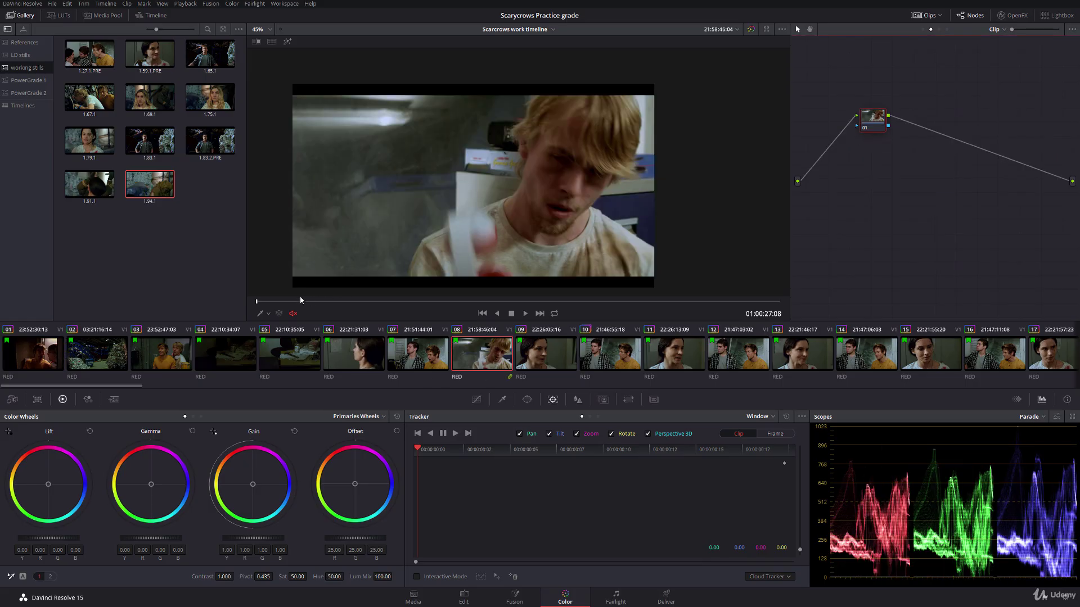
pyautogui.moveTo(301, 300); pyautogui.dragTo(649, 300)
pyautogui.scroll(1, 518, 164)
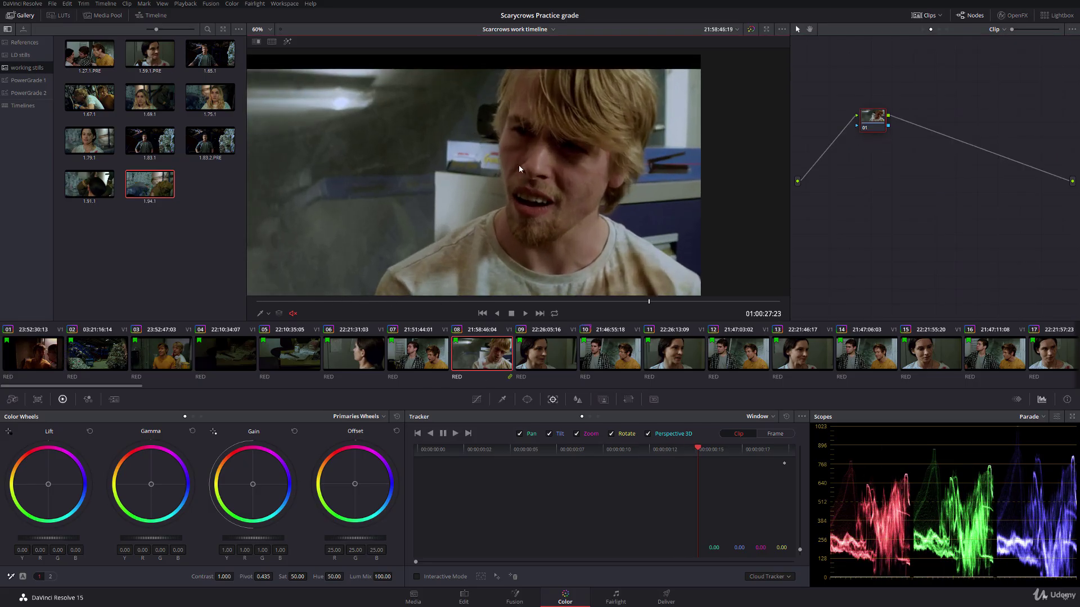
pyautogui.moveTo(518, 164); pyautogui.dragTo(559, 164)
pyautogui.scroll(-1, 584, 164)
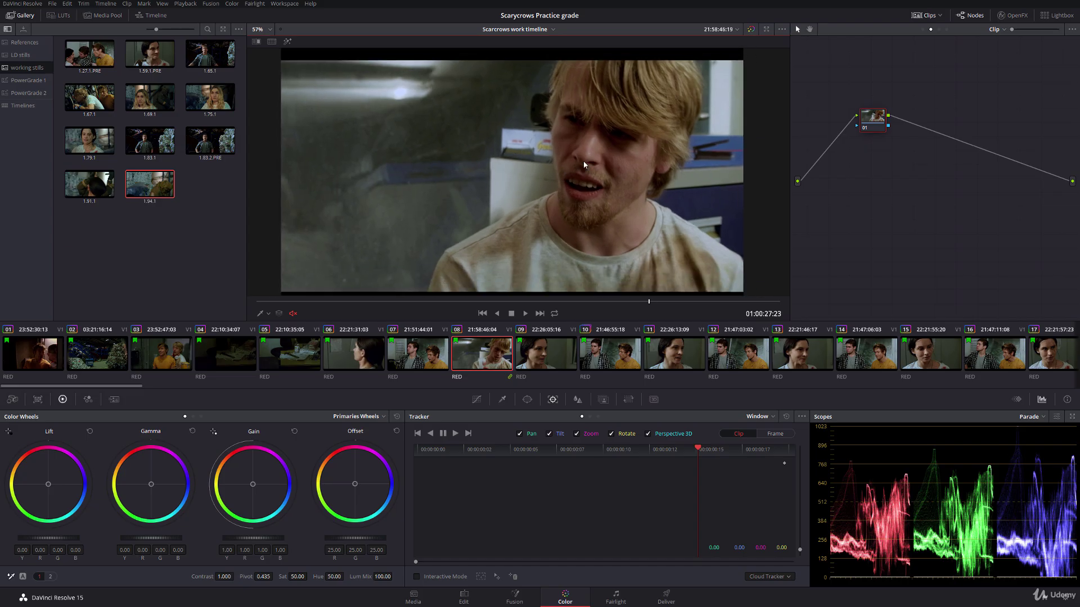
# Step: Check the Group Post-Clip node graph and return to the clip-level nodes
pyautogui.click(922, 29)
pyautogui.click(938, 29)
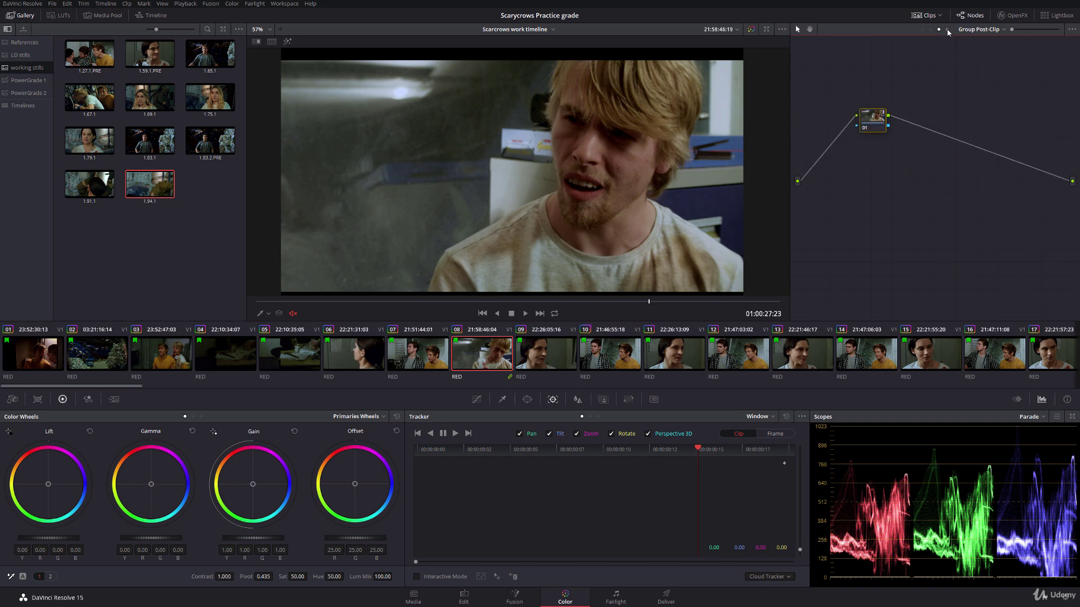
pyautogui.click(922, 30)
pyautogui.click(939, 31)
pyautogui.click(930, 30)
# Step: Enable a curve window on node 01 of clip 08 and go to the clip's last frame
pyautogui.moveTo(875, 127); pyautogui.dragTo(850, 127)
pyautogui.click(527, 399)
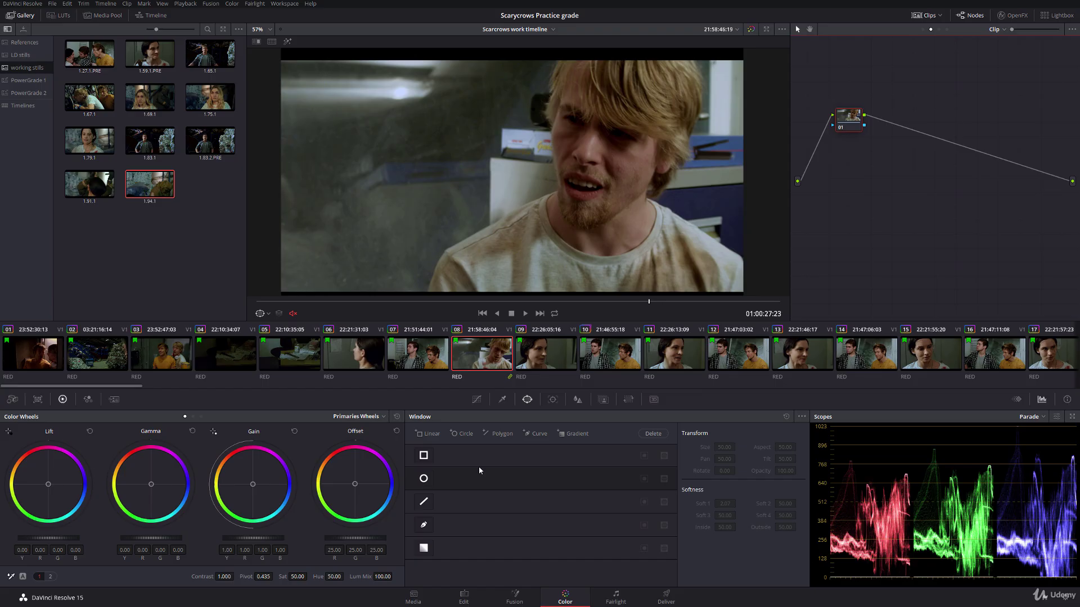
pyautogui.click(423, 524)
pyautogui.scroll(2, 554, 126)
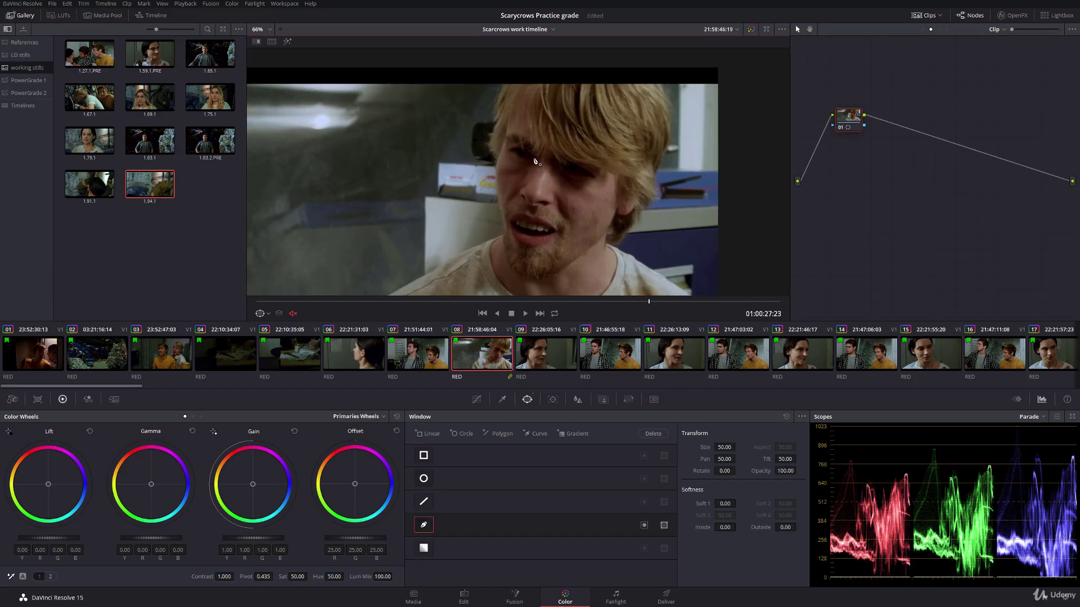
pyautogui.moveTo(582, 302); pyautogui.dragTo(187, 322)
pyautogui.press('space')
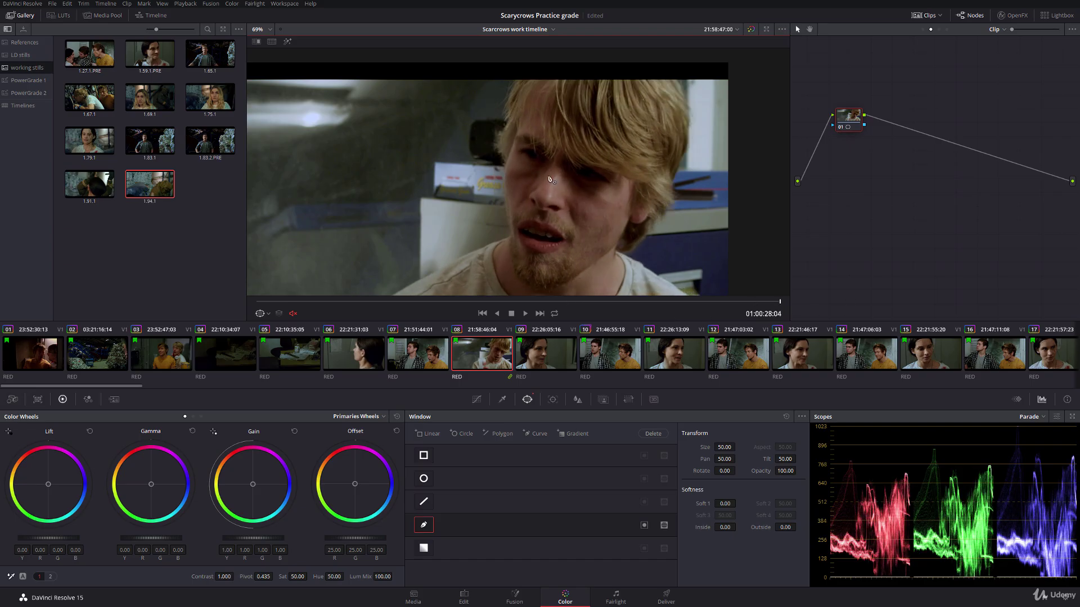
# Step: Draw a closed mask-shaped curve window around both of the man's eyes and across the bridge of his nose
pyautogui.click(519, 147)
pyautogui.click(536, 139)
pyautogui.click(549, 148)
pyautogui.click(577, 158)
pyautogui.click(598, 165)
pyautogui.click(614, 177)
pyautogui.click(610, 191)
pyautogui.click(583, 195)
pyautogui.click(567, 181)
pyautogui.click(558, 171)
pyautogui.click(543, 171)
pyautogui.click(525, 177)
pyautogui.click(504, 168)
pyautogui.click(519, 146)
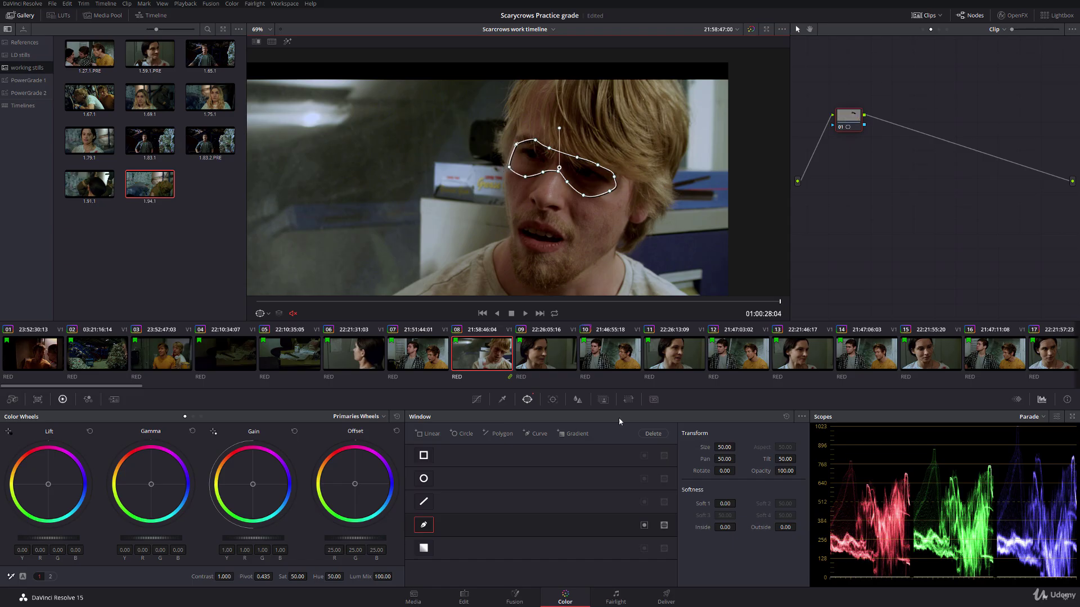
# Step: Set the eye window's softness to 3.84 inside and 1.30 outside, adjust its upper softness point, and hide the overlay
pyautogui.moveTo(727, 527); pyautogui.dragTo(750, 527)
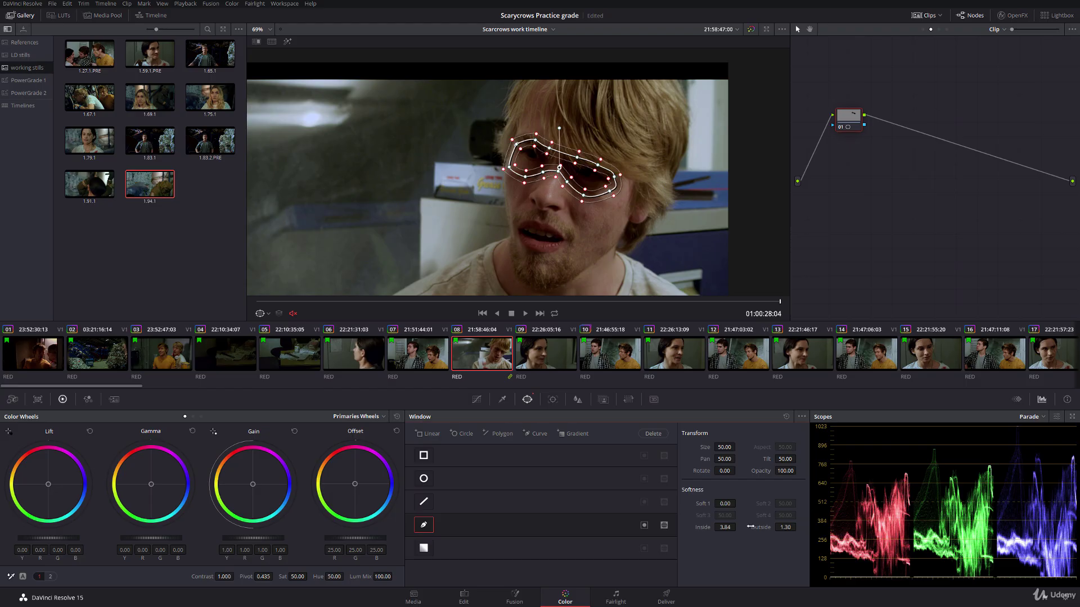
pyautogui.moveTo(512, 139); pyautogui.dragTo(518, 140)
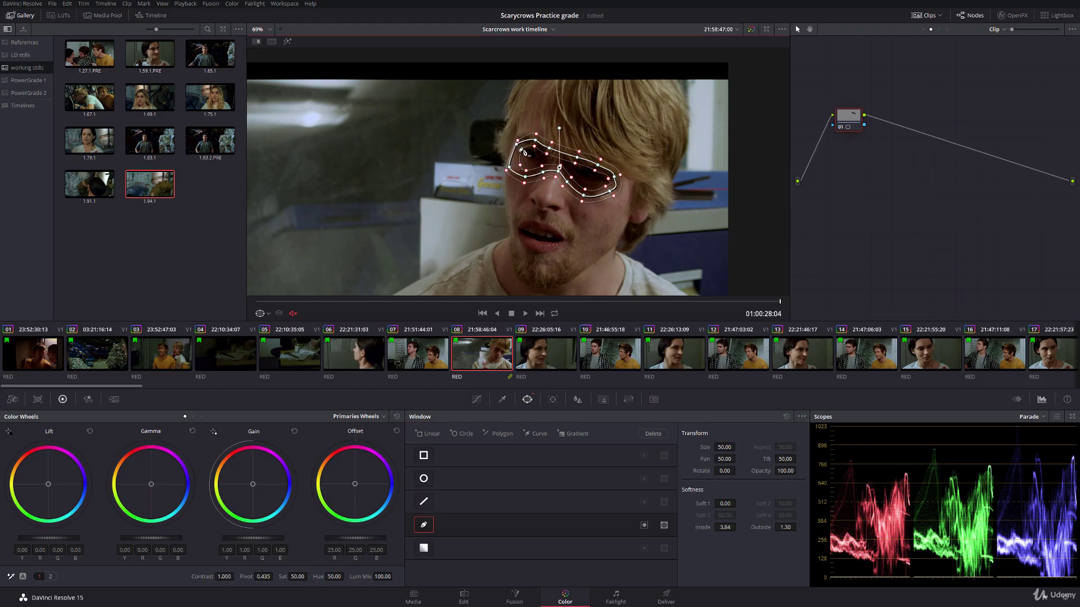
pyautogui.moveTo(517, 141); pyautogui.dragTo(513, 139)
pyautogui.click(261, 313)
pyautogui.click(274, 330)
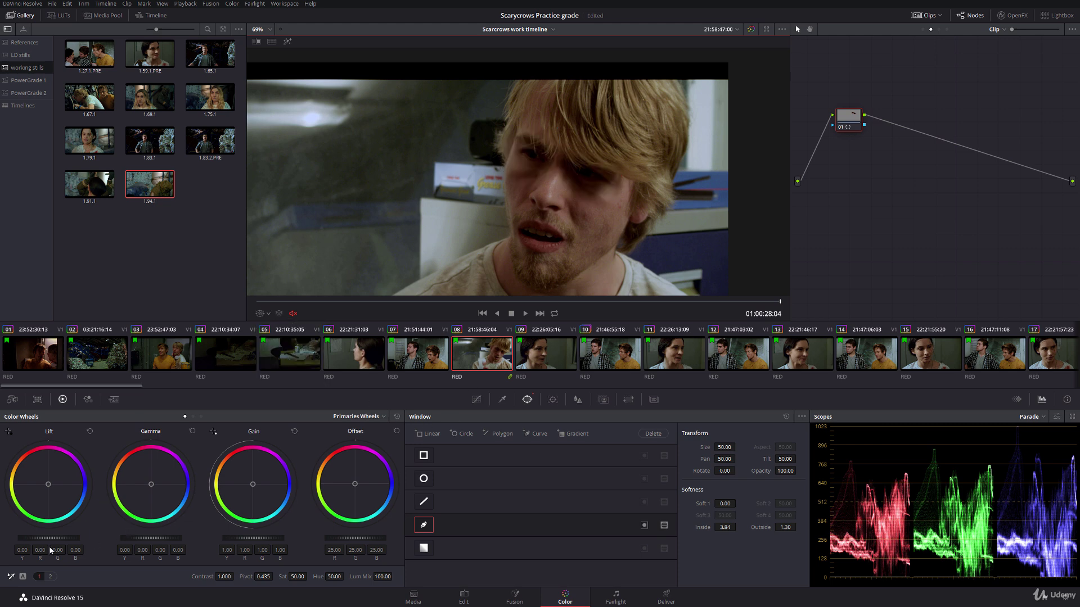
# Step: Grade the eye area with lift 0.05, gamma -0.04, gain 0.88 and saturation 64.60, checking the face up close
pyautogui.moveTo(54, 542); pyautogui.dragTo(64, 541)
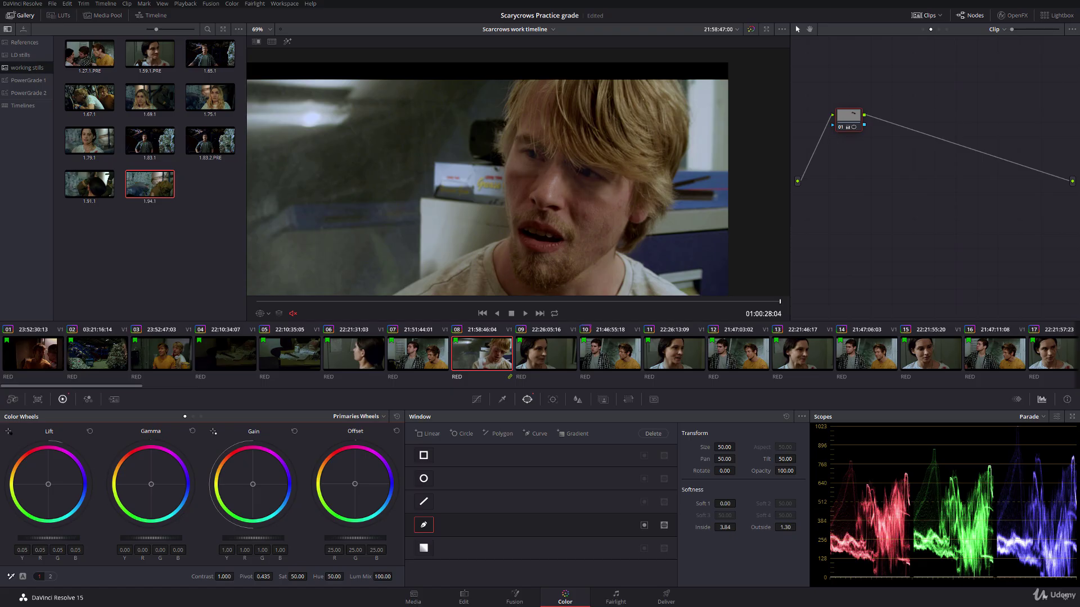
pyautogui.moveTo(163, 540); pyautogui.dragTo(156, 540)
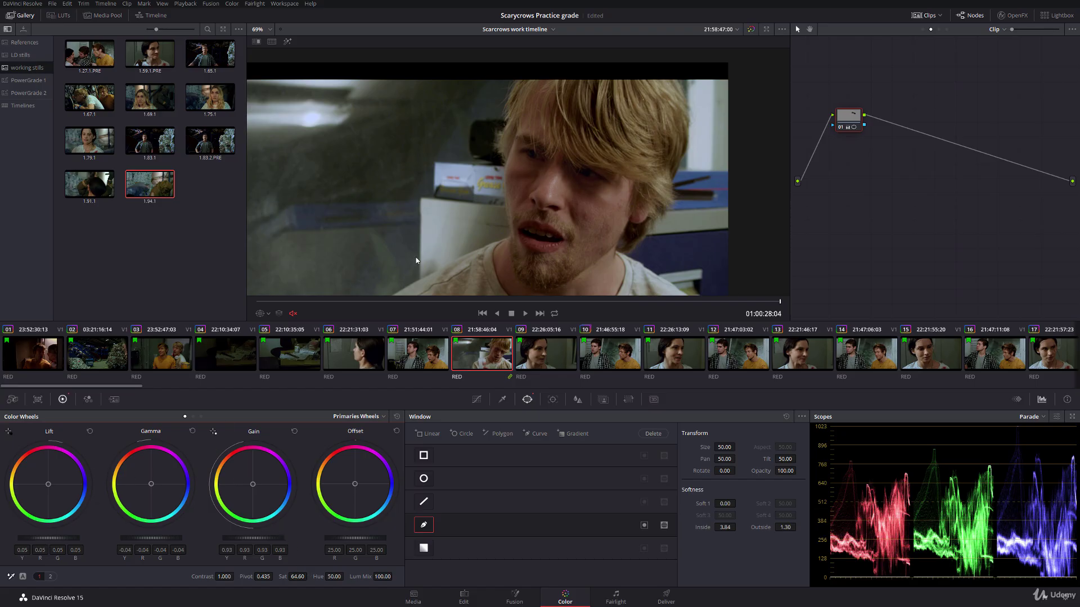
pyautogui.scroll(2, 417, 260)
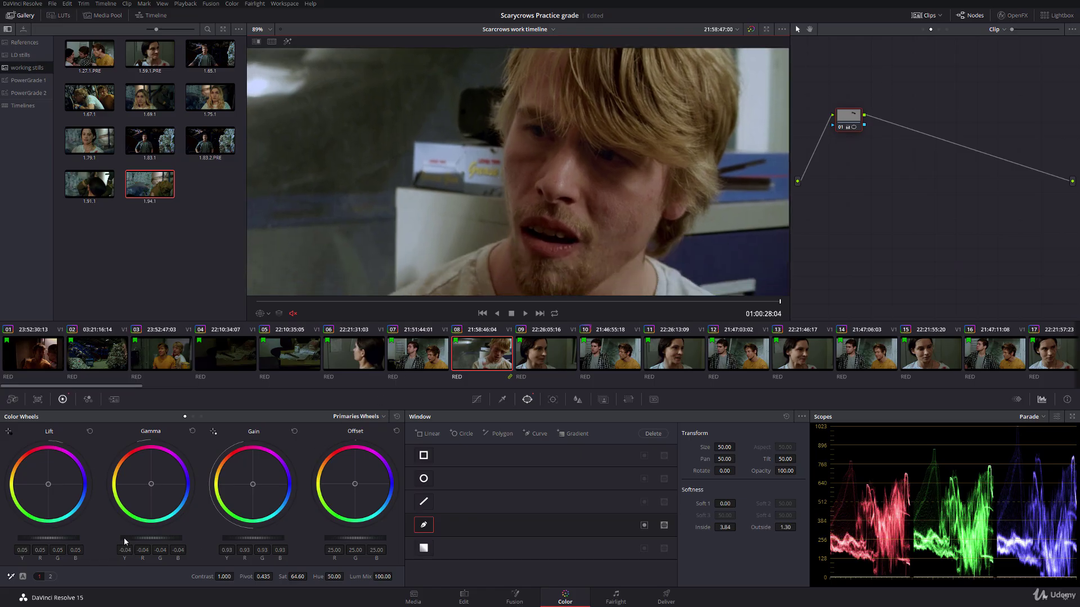
pyautogui.moveTo(153, 541); pyautogui.dragTo(156, 540)
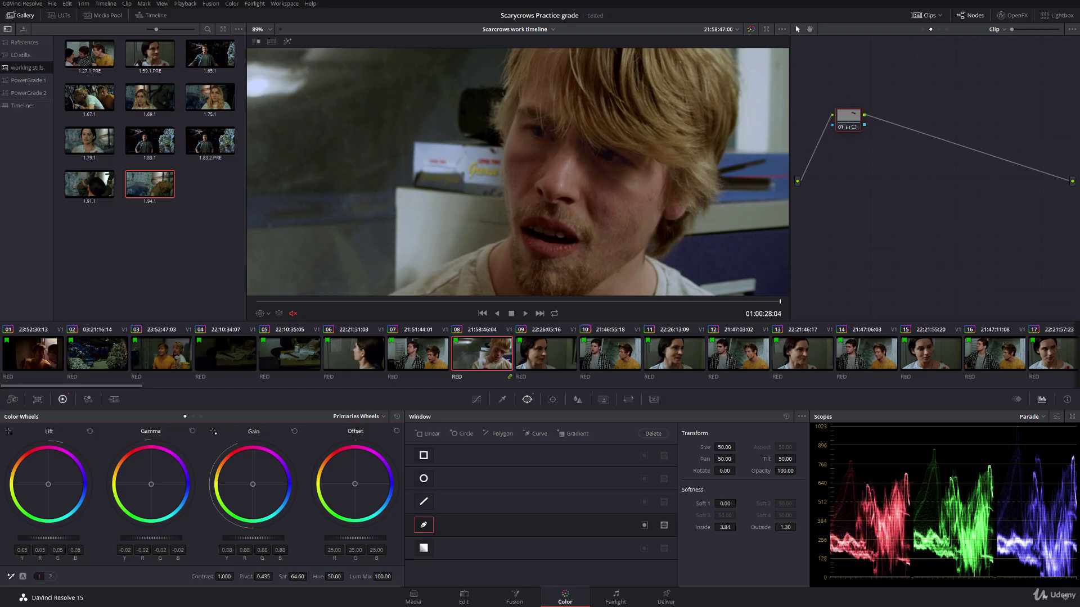
pyautogui.scroll(-2, 435, 146)
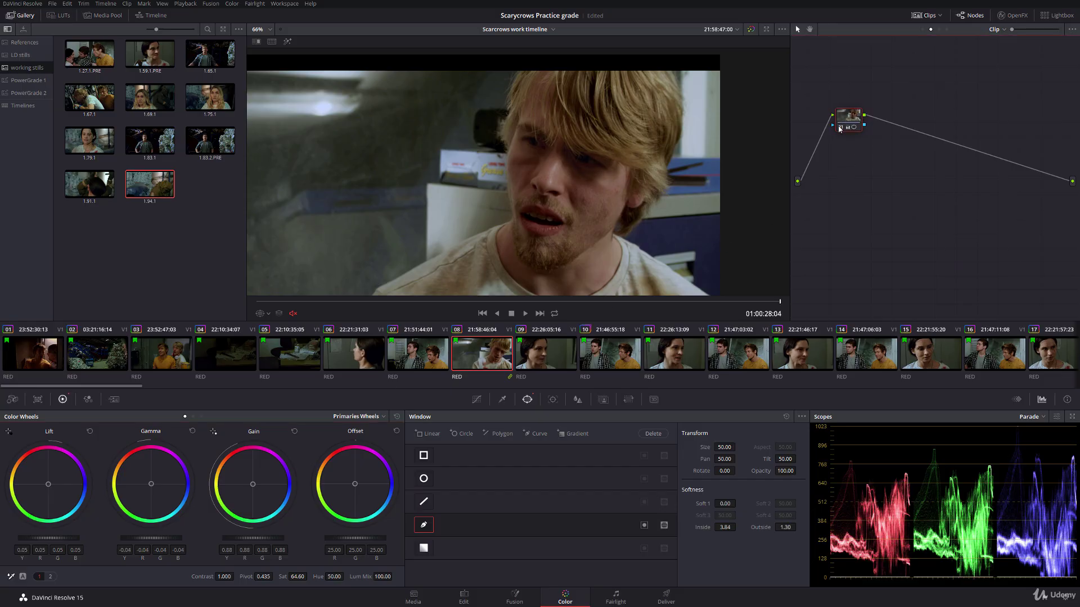
# Step: Track the eye window in reverse from the last frame to the start of clip 08
pyautogui.scroll(3, 573, 203)
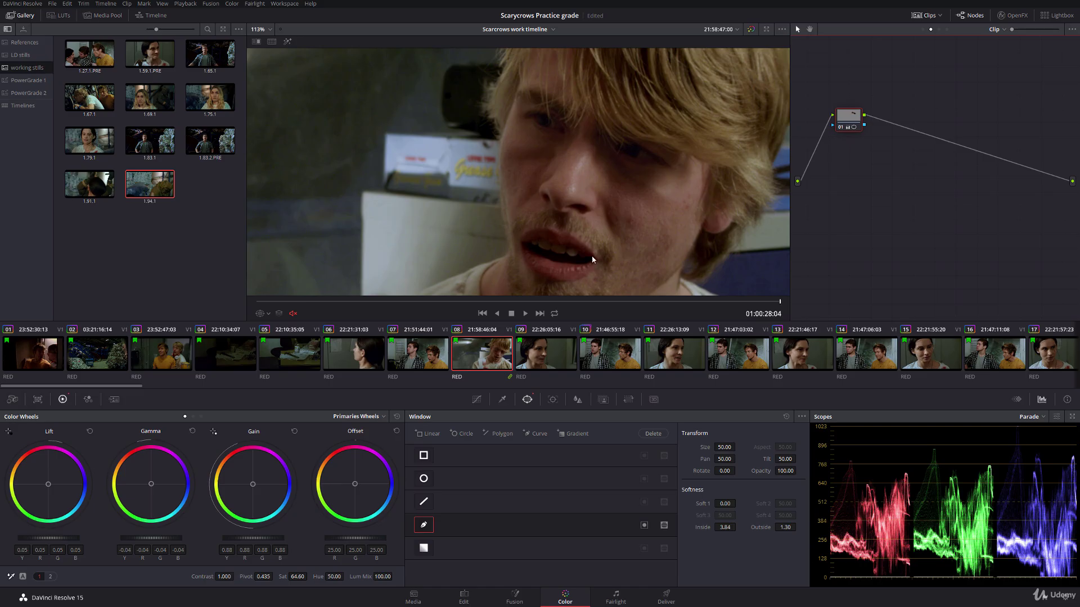
pyautogui.click(552, 399)
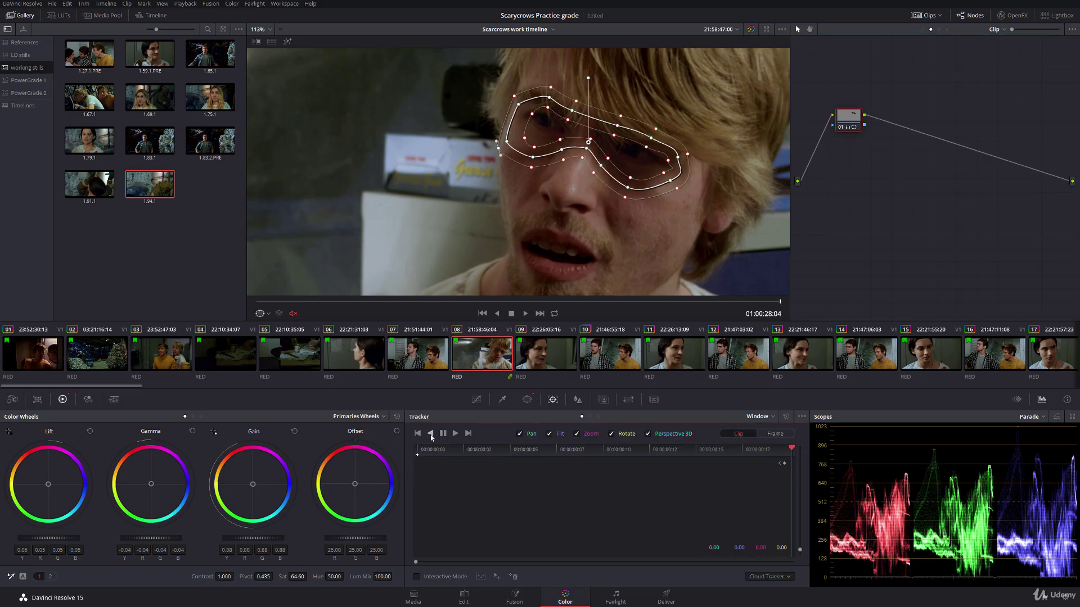
pyautogui.click(430, 435)
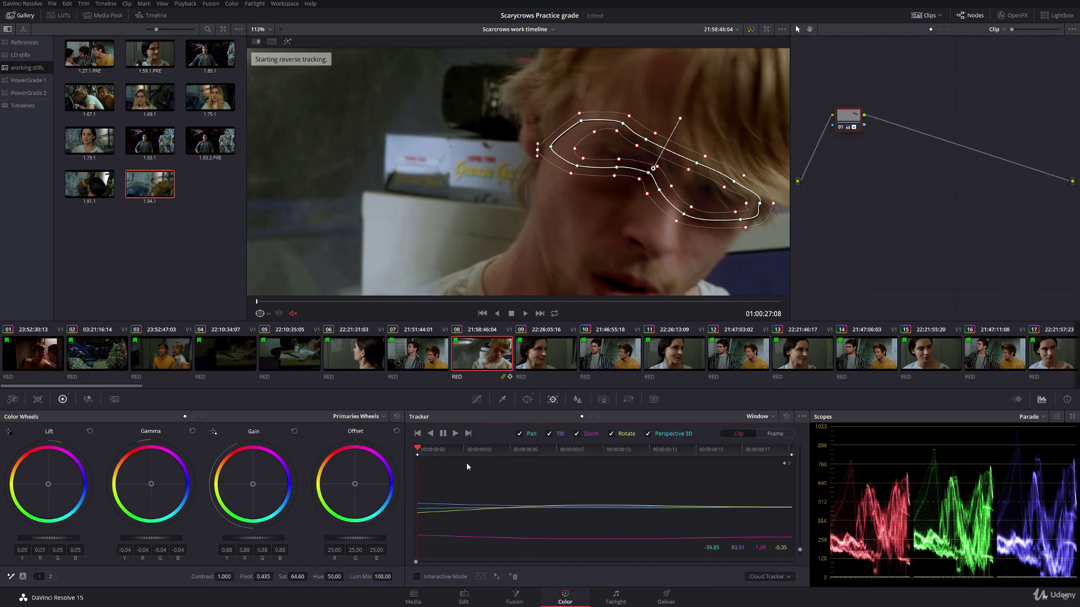
pyautogui.moveTo(418, 448)
pyautogui.mouseDown()
pyautogui.moveTo(662, 443)
pyautogui.moveTo(417, 448)
pyautogui.mouseUp()
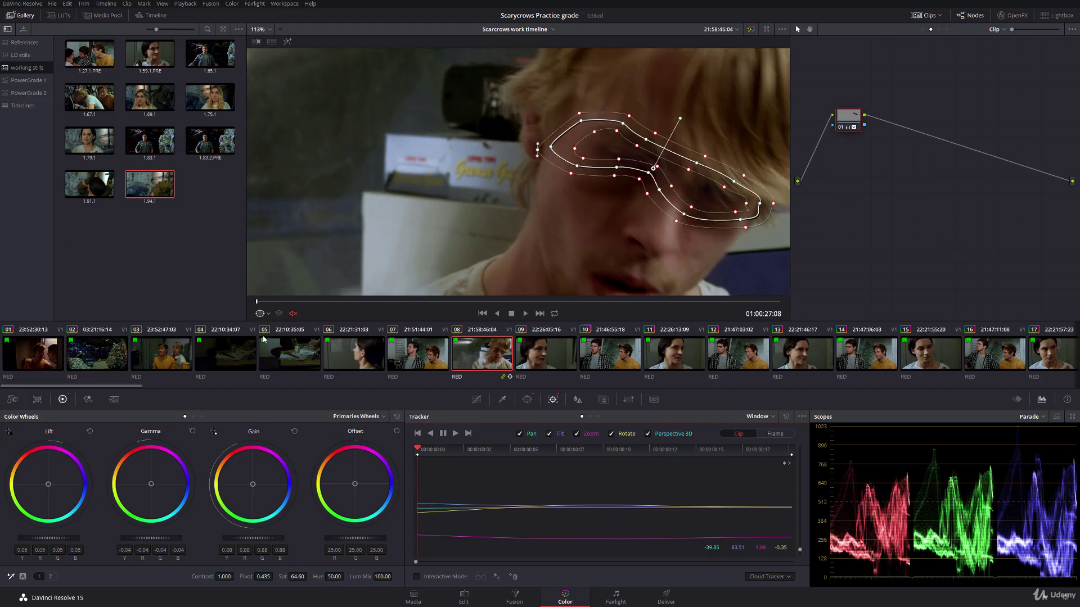
# Step: Turn on looped playback, hide the window overlay, and play clip 08 to review the tracked eye correction
pyautogui.click(263, 314)
pyautogui.click(554, 314)
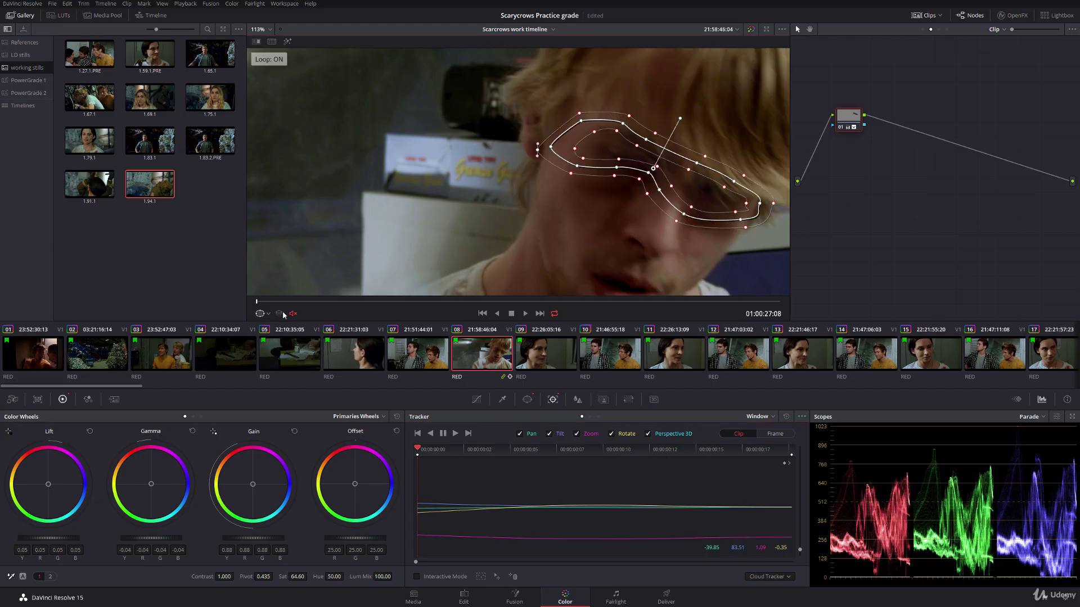
pyautogui.click(264, 314)
pyautogui.click(267, 324)
pyautogui.press('space')
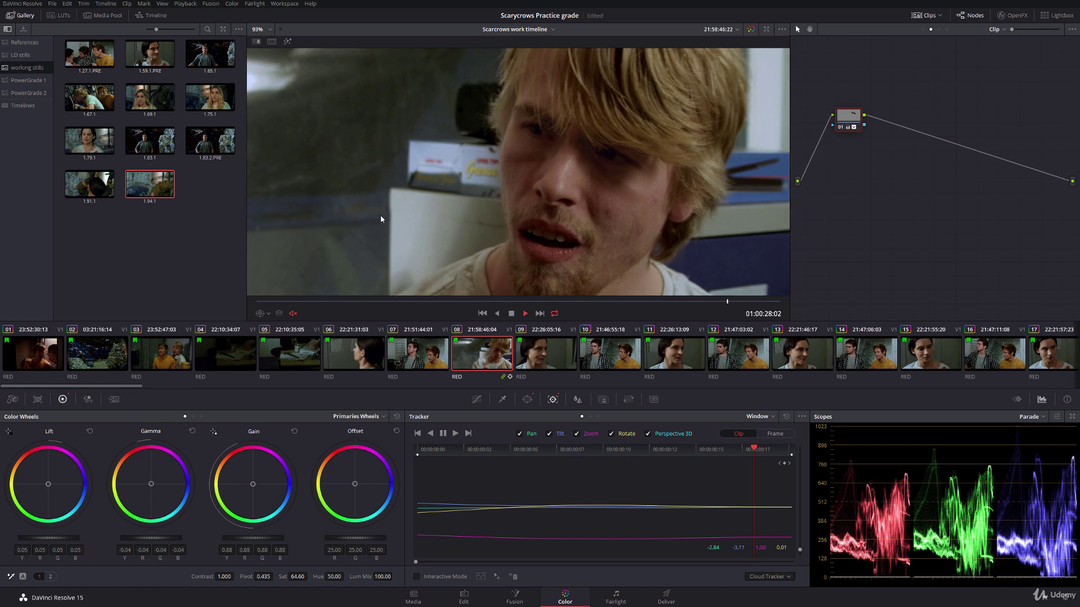
pyautogui.press('space')
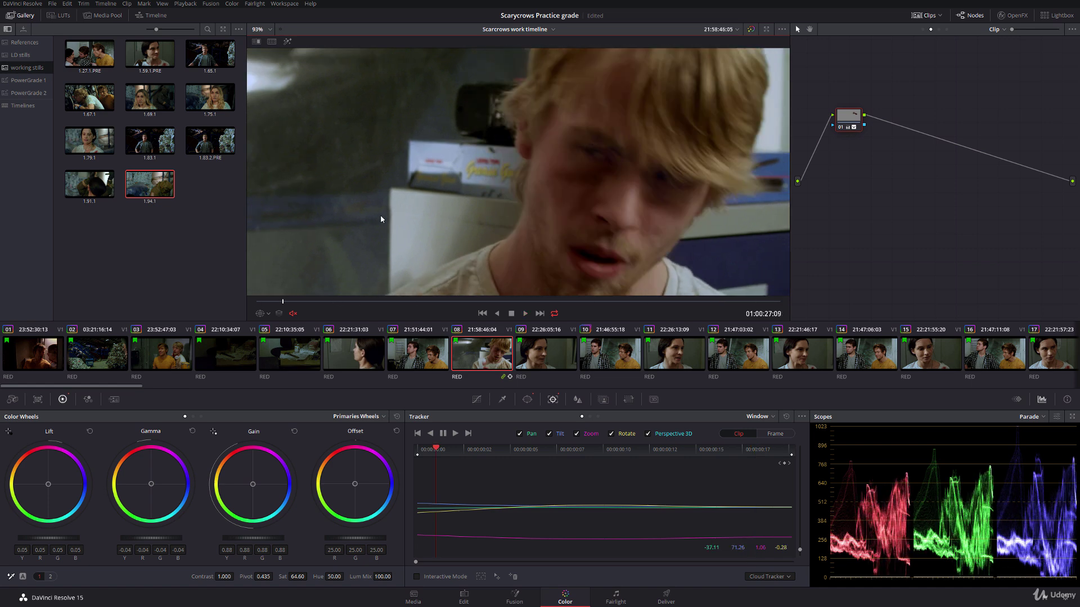
pyautogui.press('space')
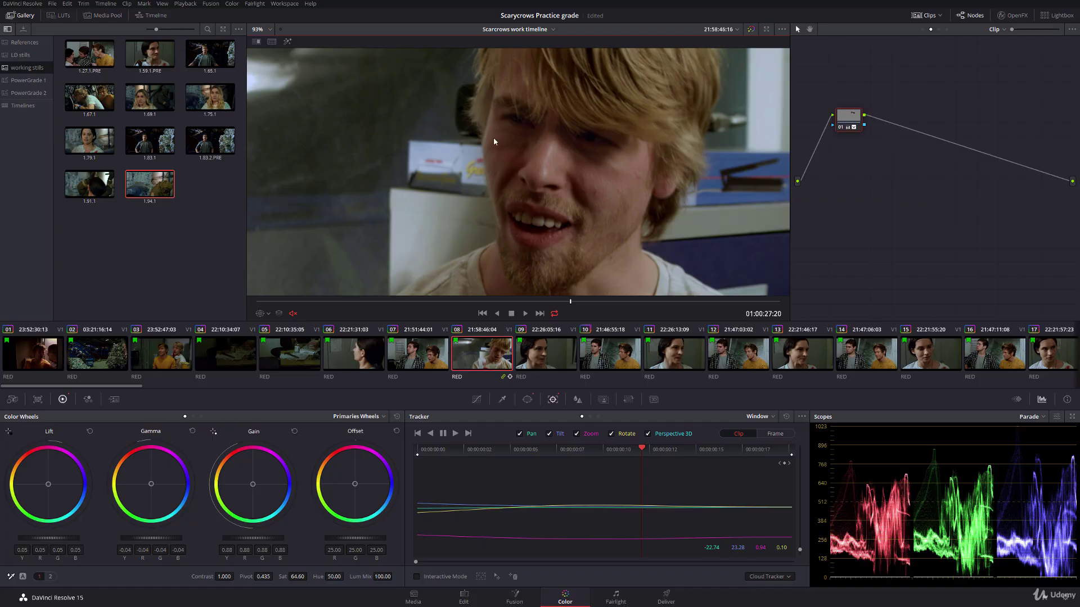
# Step: Copy the eye-window grade from clip 08 onto clip 23
pyautogui.moveTo(140, 387); pyautogui.dragTo(219, 387)
pyautogui.click(756, 352)
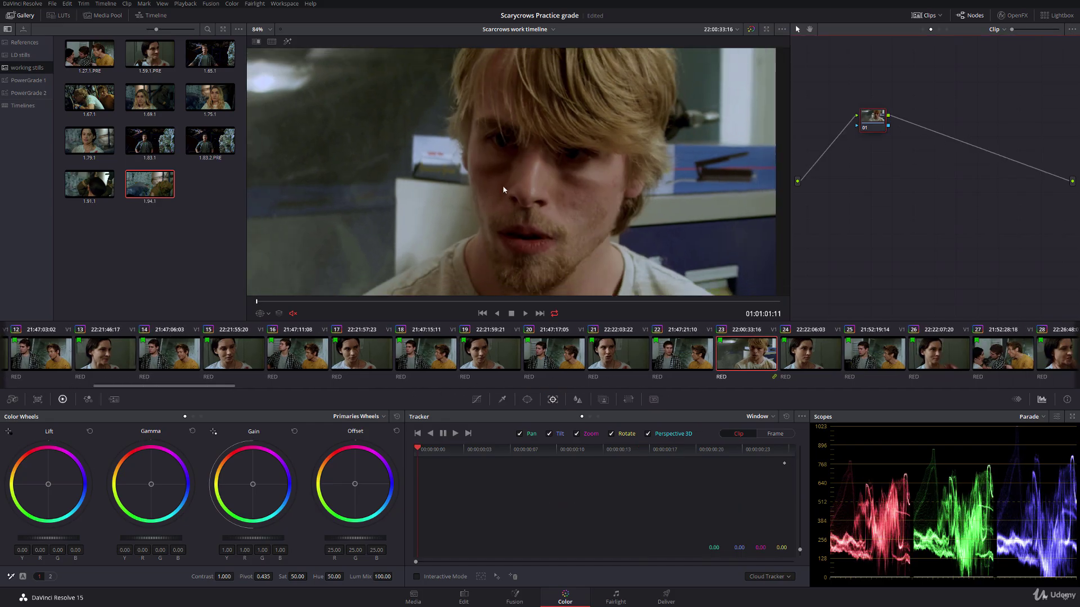
pyautogui.moveTo(218, 391); pyautogui.dragTo(188, 395)
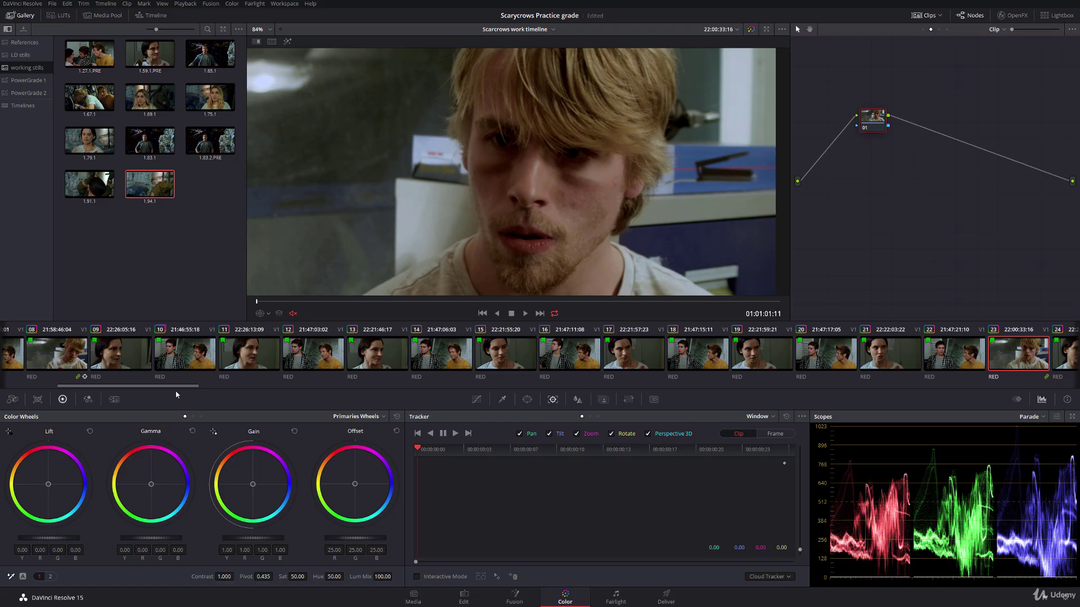
pyautogui.middleClick(121, 381)
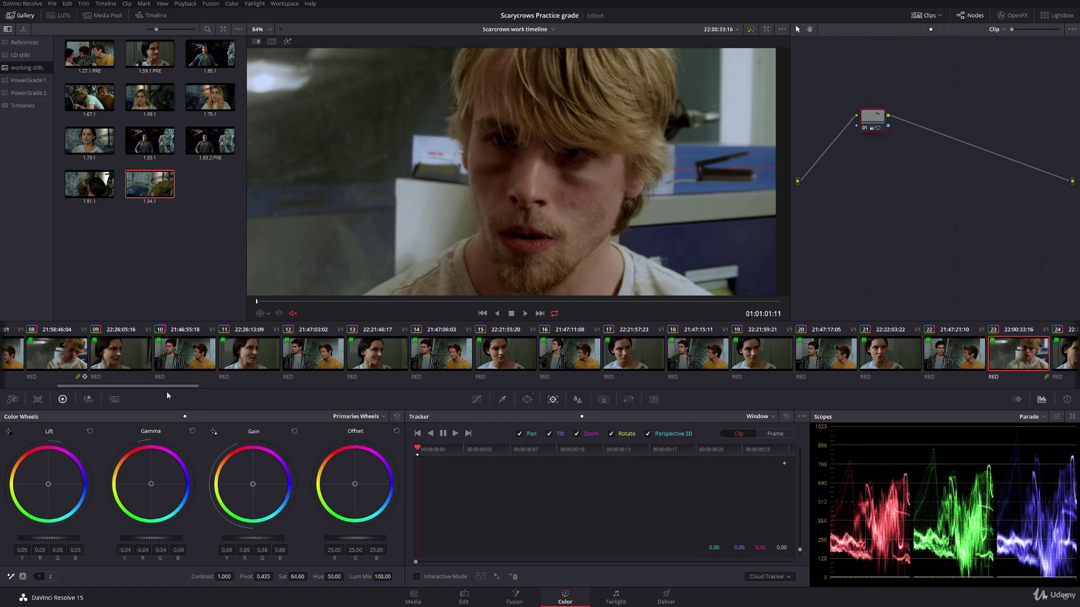
pyautogui.moveTo(166, 391); pyautogui.dragTo(204, 386)
# Step: Reposition the window over the man's eyes on clip 23, extend its softness below both eyes, and hide the overlay
pyautogui.click(263, 313)
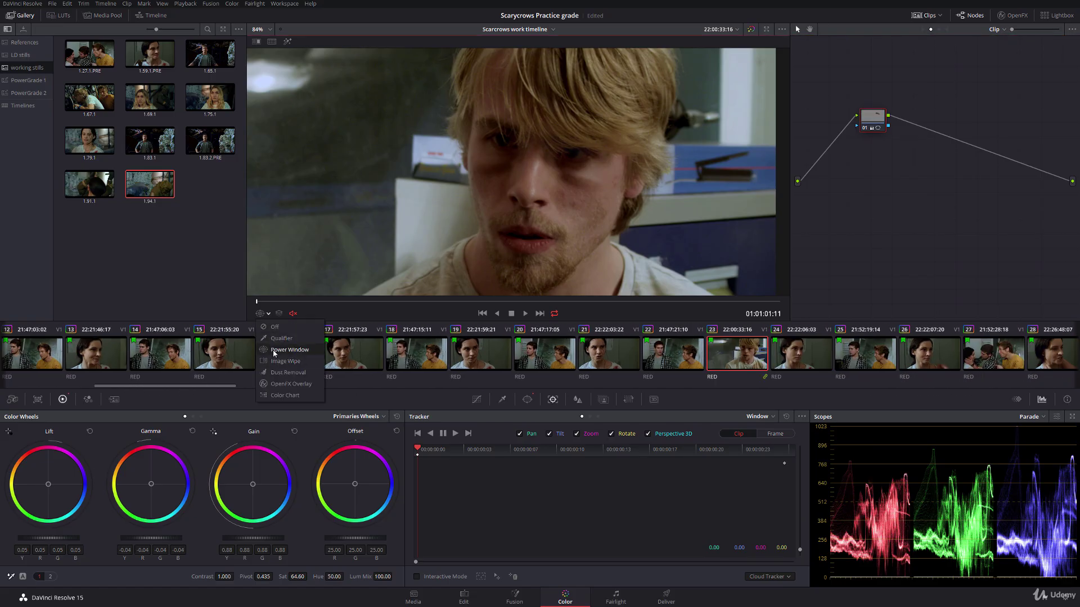
pyautogui.click(281, 349)
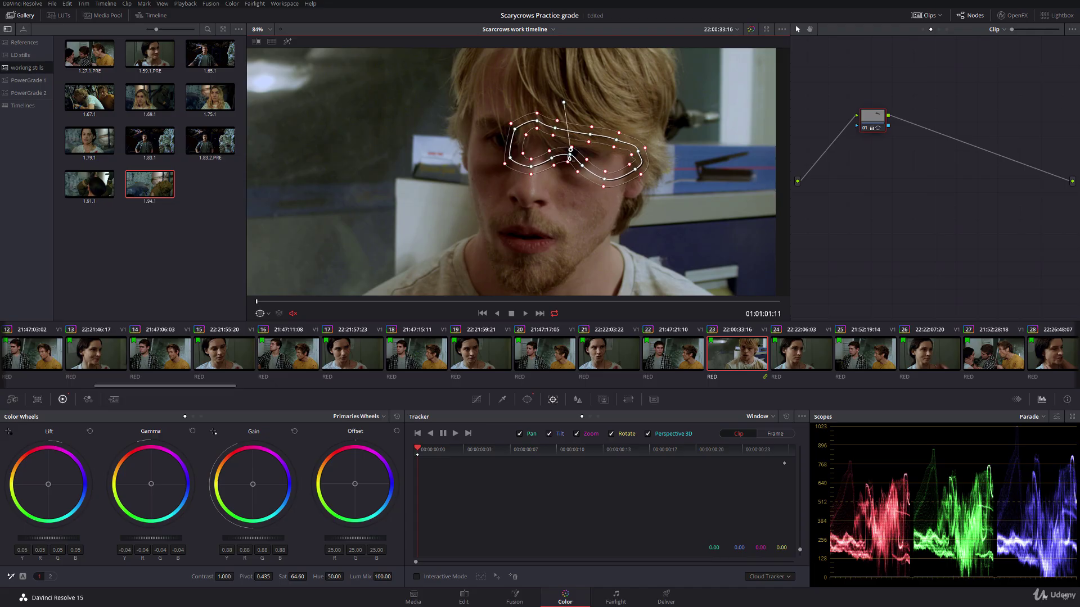
pyautogui.moveTo(570, 149); pyautogui.dragTo(532, 146)
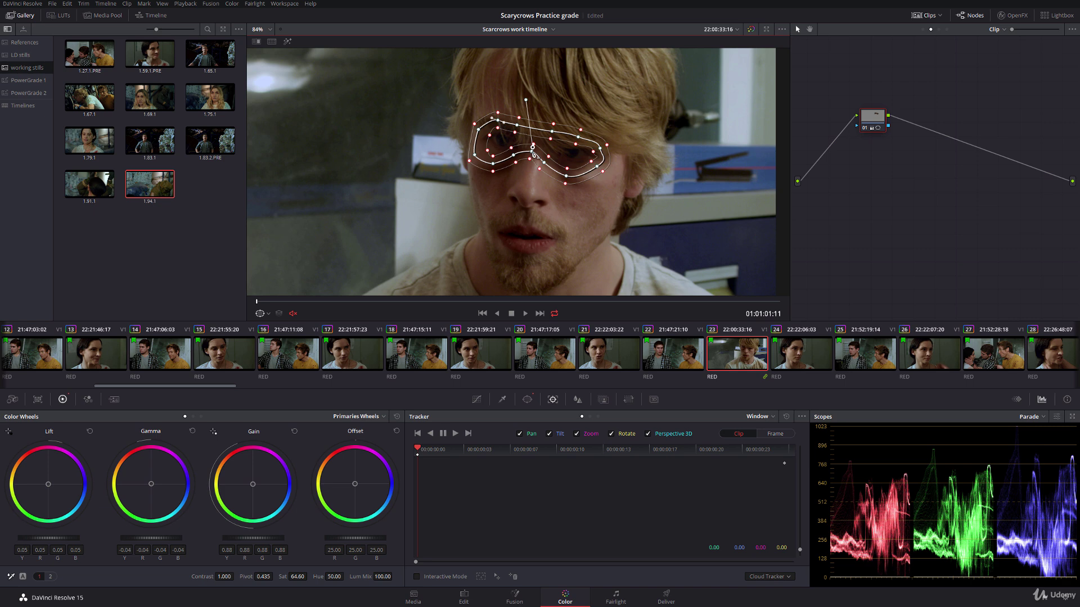
pyautogui.moveTo(566, 175); pyautogui.dragTo(568, 182)
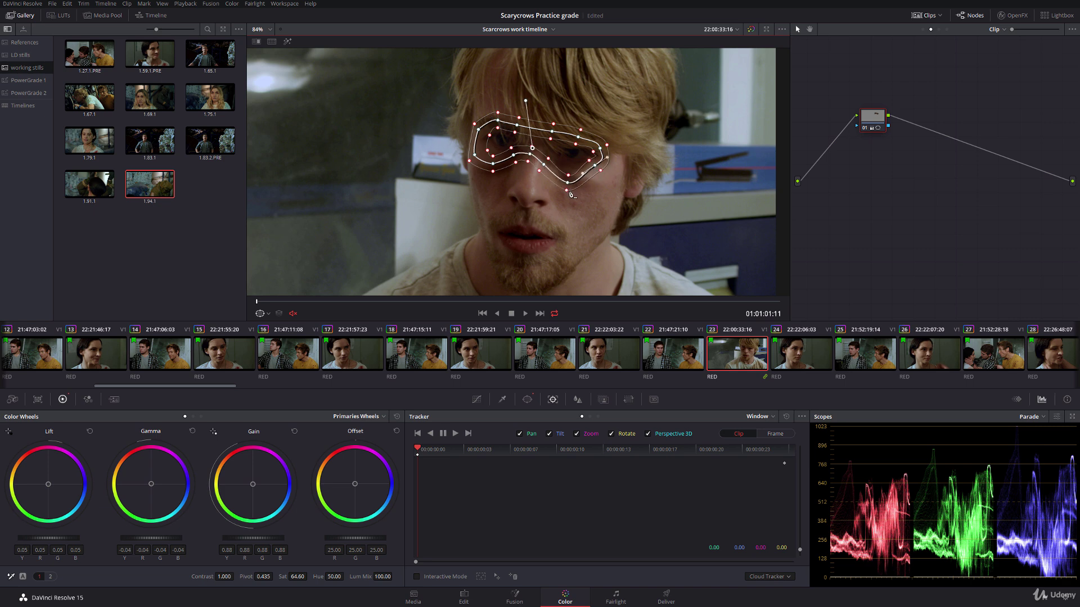
pyautogui.moveTo(576, 182); pyautogui.dragTo(566, 172)
pyautogui.moveTo(493, 172); pyautogui.dragTo(519, 169)
pyautogui.click(264, 313)
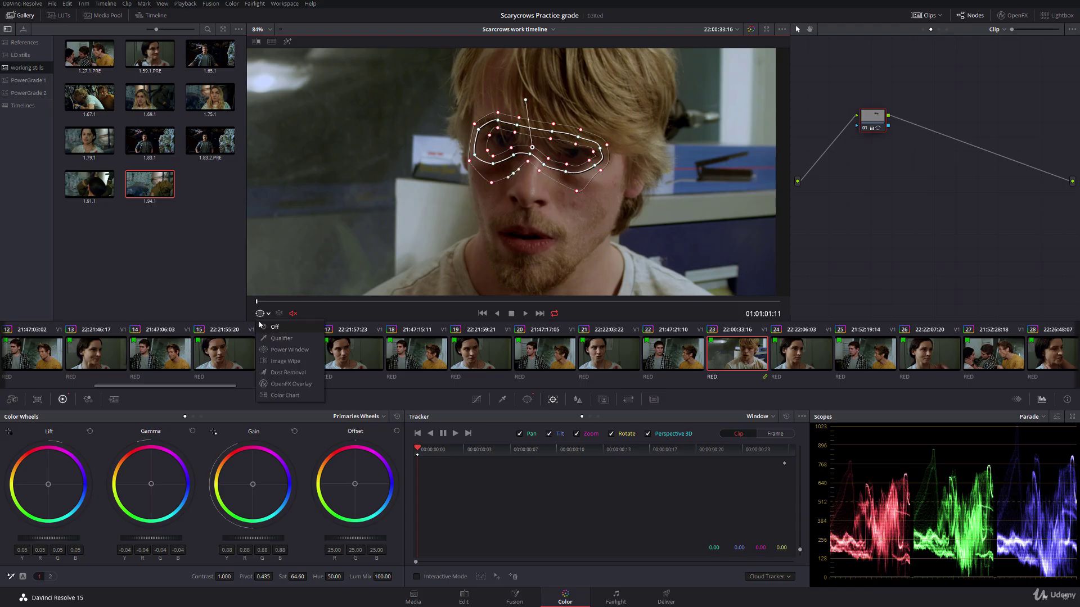
pyautogui.click(284, 385)
# Step: Set the gamma on clip 23 to -0.05 and compare the image with node 01 off and on
pyautogui.scroll(-3, 498, 175)
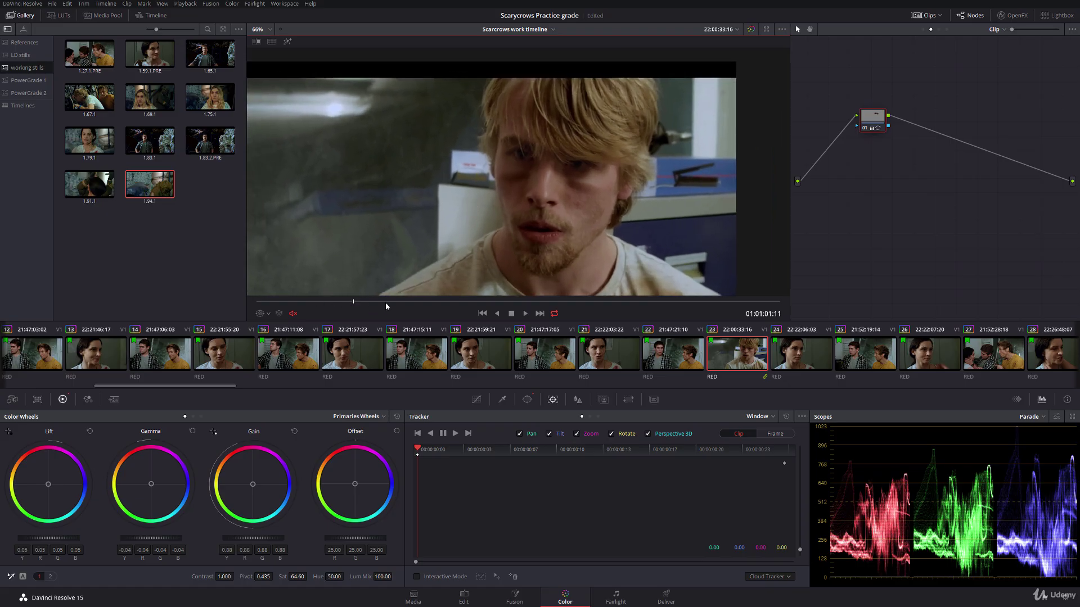
pyautogui.click(417, 302)
pyautogui.click(257, 302)
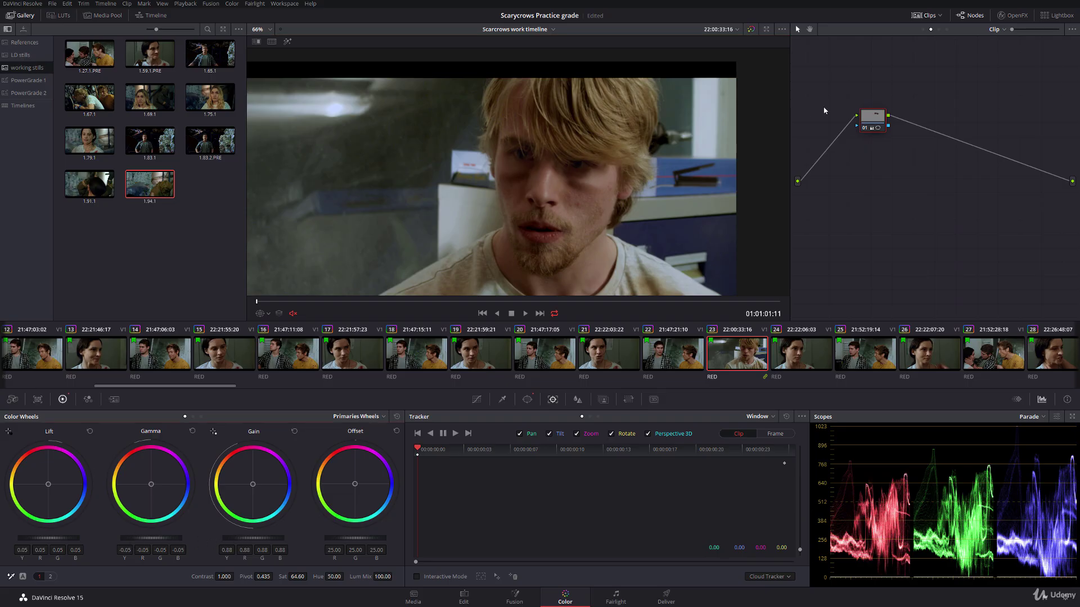
pyautogui.click(865, 129)
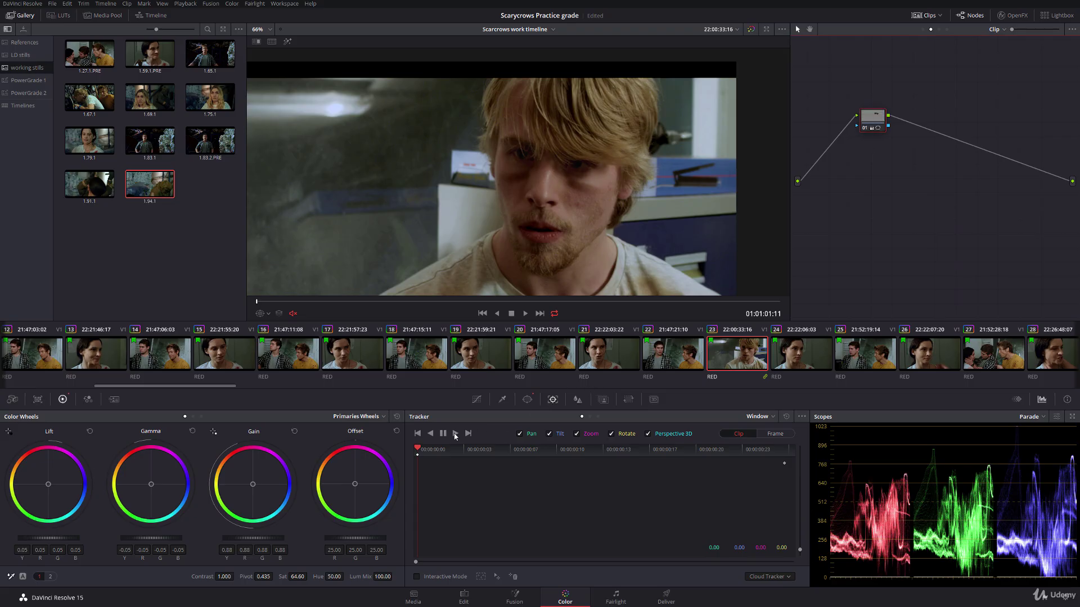
# Step: Track the eye window forward through clip 23 and hide the window overlay
pyautogui.click(455, 433)
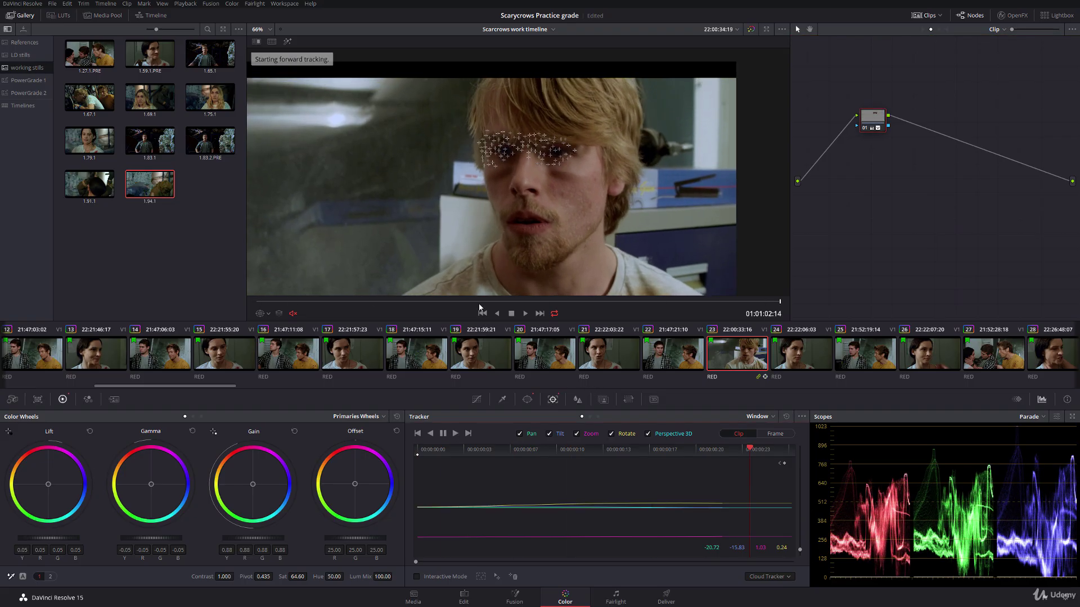
pyautogui.click(259, 313)
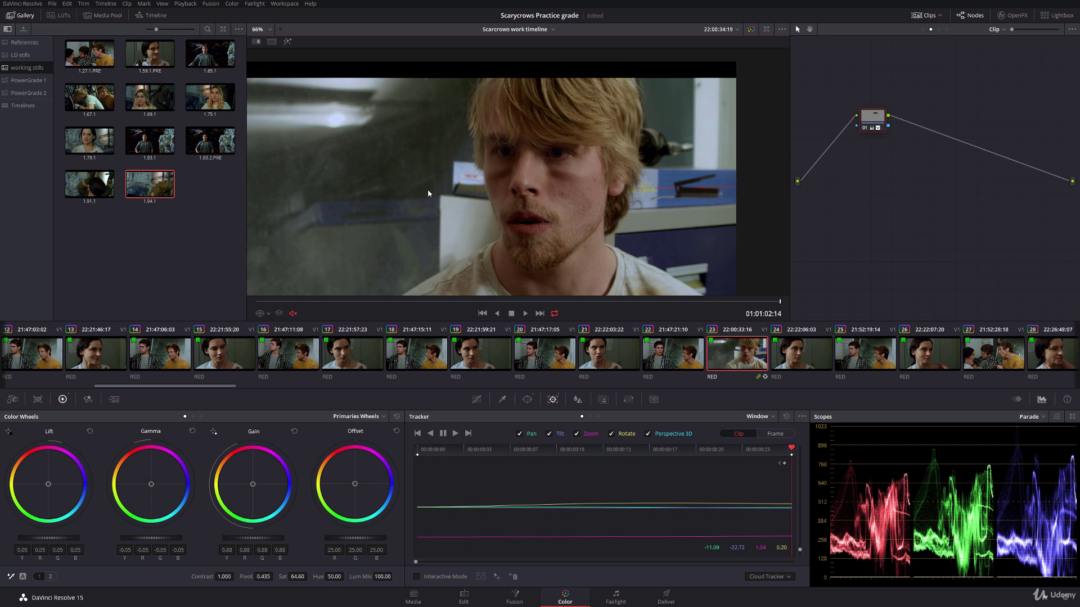
# Step: Play clip 23 at closer and wider zooms to review how the tracked correction follows the man's eyes
pyautogui.scroll(2, 384, 238)
pyautogui.press('space')
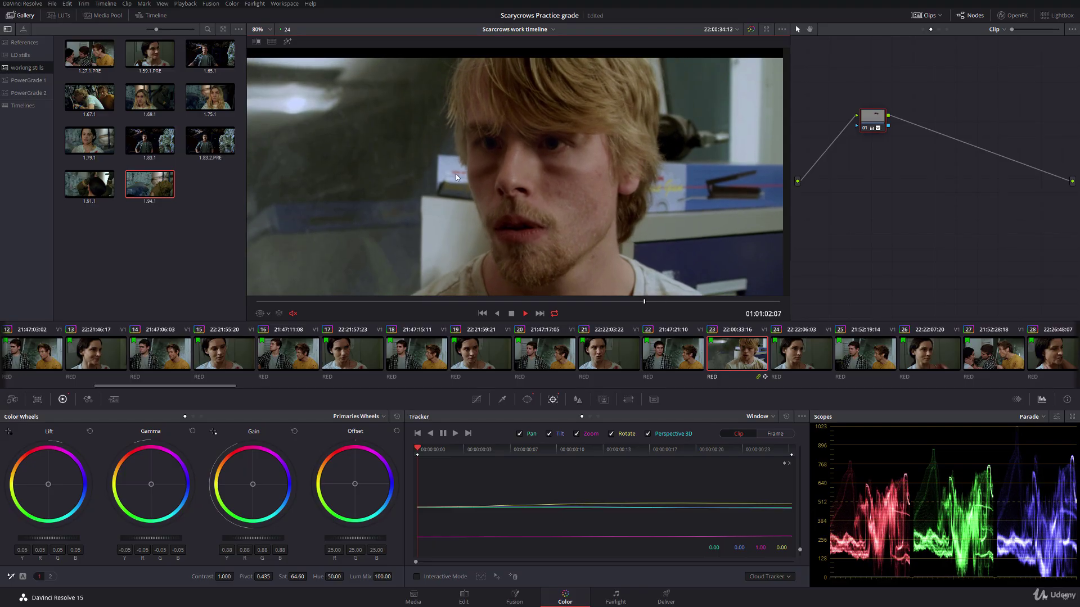
pyautogui.scroll(-2, 455, 188)
pyautogui.press('space')
pyautogui.moveTo(456, 189)
pyautogui.mouseDown()
pyautogui.moveTo(423, 190)
pyautogui.moveTo(460, 180)
pyautogui.mouseUp()
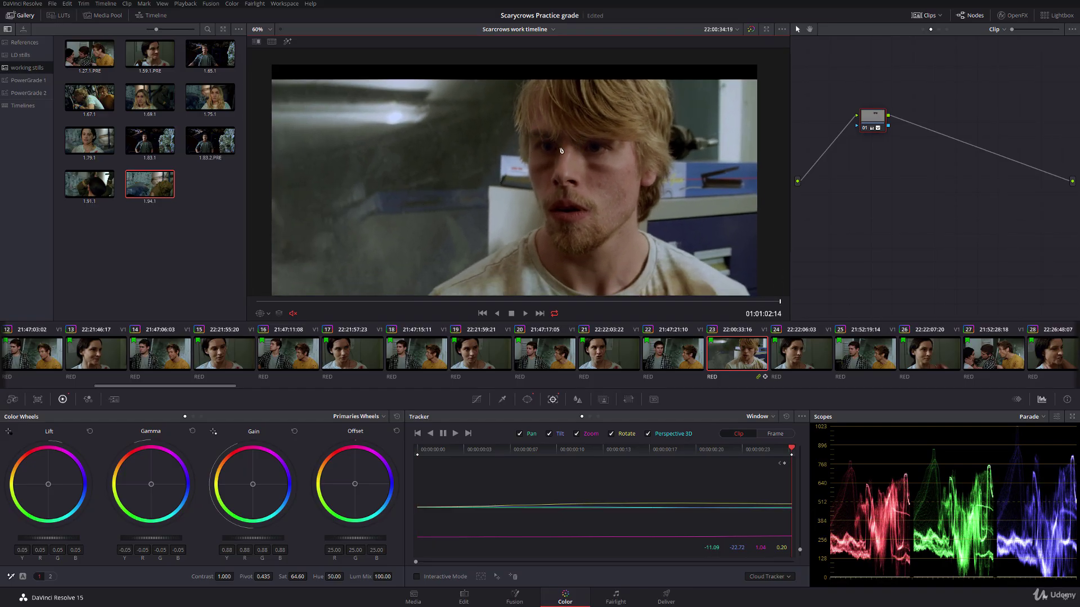
pyautogui.press('space')
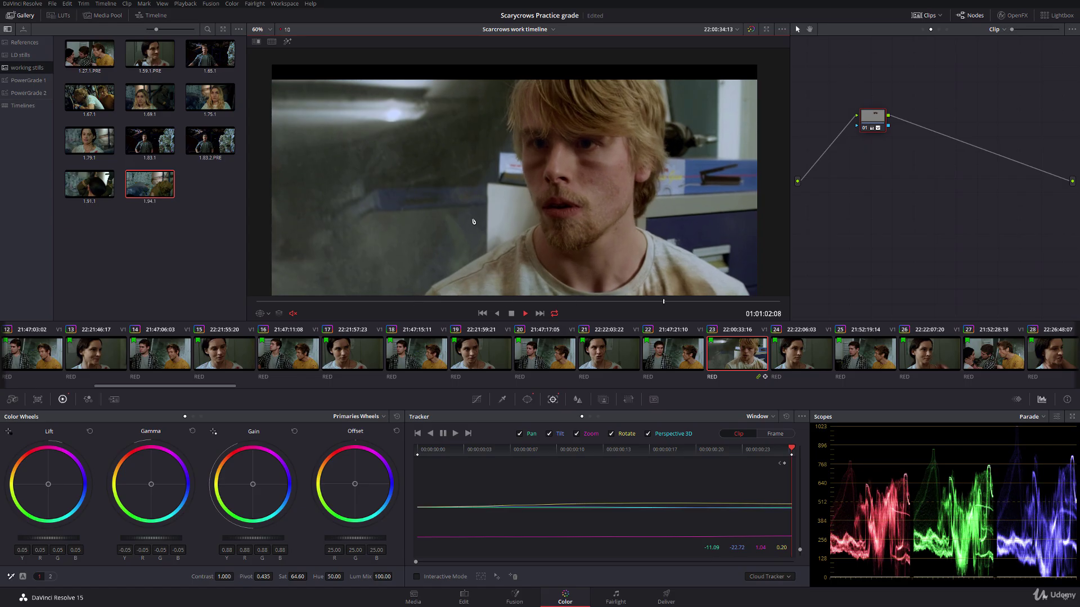
pyautogui.press('space')
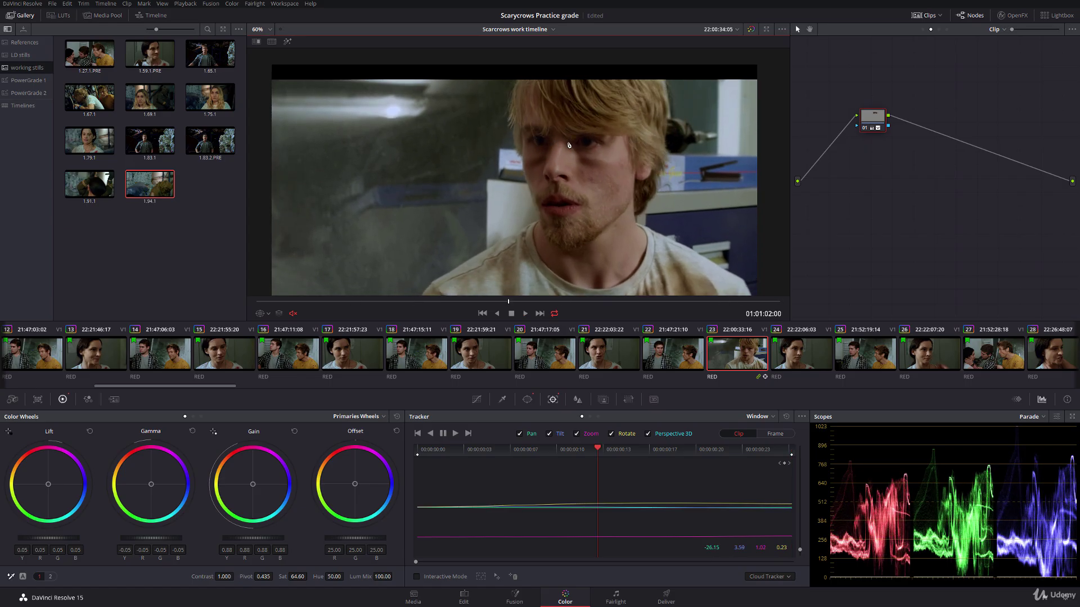
pyautogui.click(861, 132)
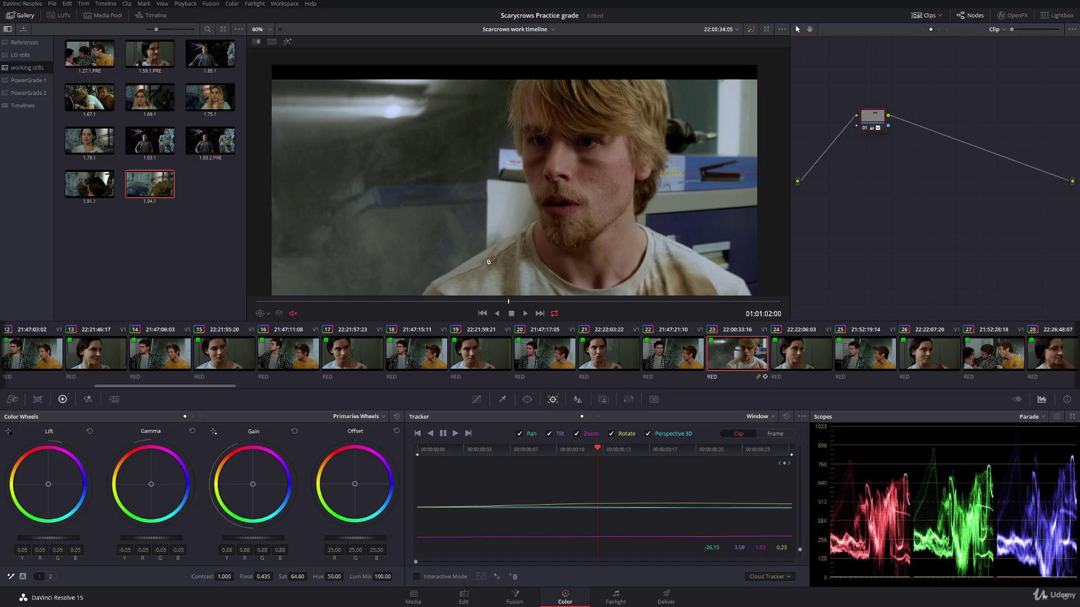
# Step: Copy the eye-window grade from clip 23 onto clip 38 and show the Power Window overlay
pyautogui.moveTo(219, 387); pyautogui.dragTo(323, 386)
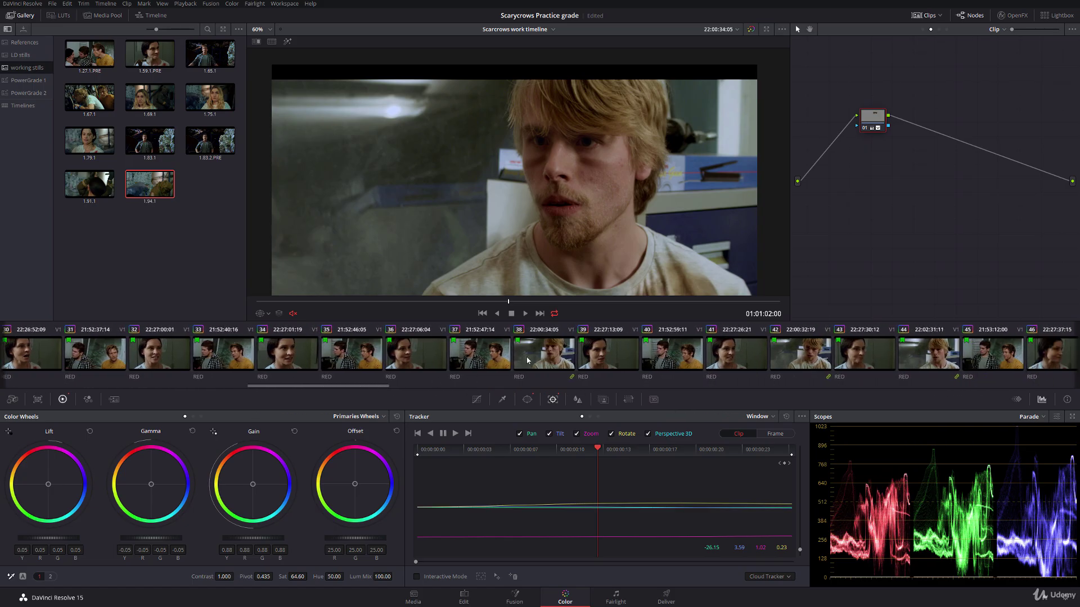
pyautogui.click(546, 354)
pyautogui.middleClick(207, 361)
pyautogui.click(263, 313)
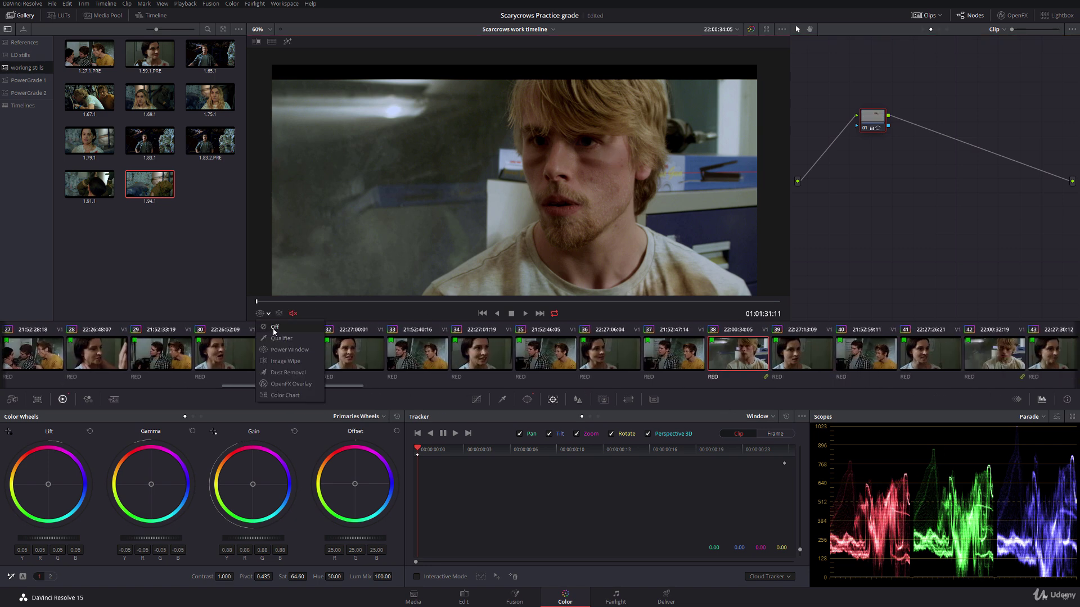
pyautogui.click(293, 349)
# Step: Position and slightly rotate the window over the man's eyes on clip 38, and pull its outer edges in to fit both eyes
pyautogui.moveTo(573, 144); pyautogui.dragTo(561, 161)
pyautogui.scroll(2, 560, 163)
pyautogui.scroll(2, 566, 166)
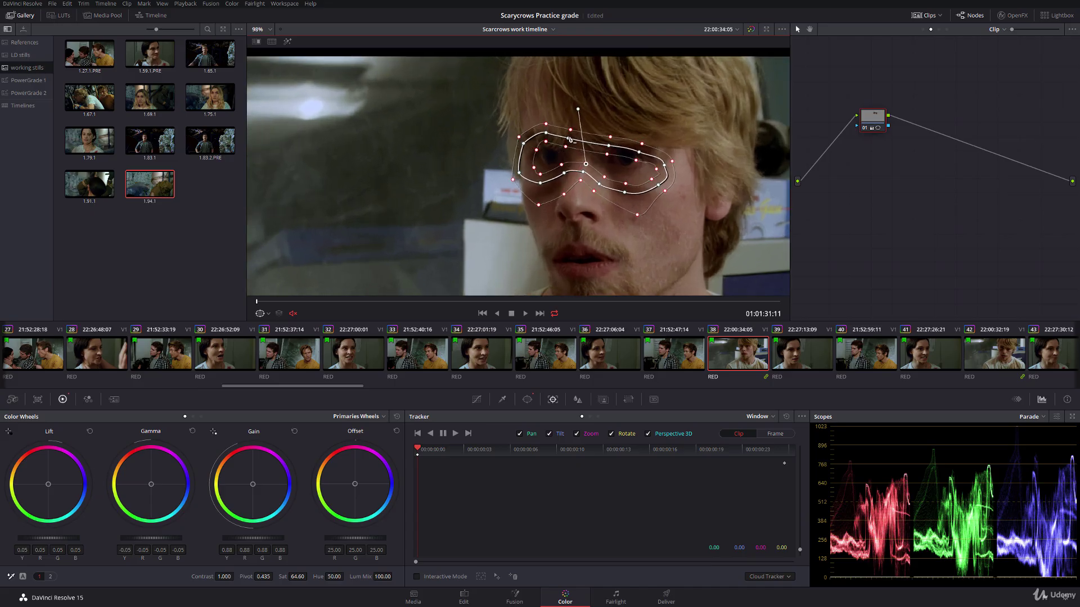
pyautogui.moveTo(576, 108); pyautogui.dragTo(571, 107)
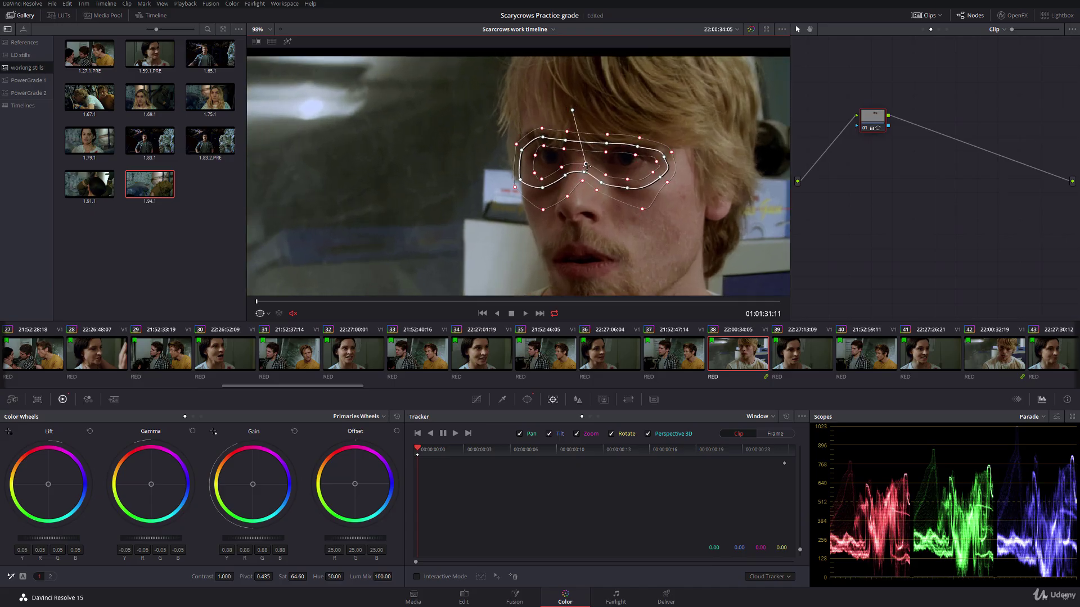
pyautogui.moveTo(538, 163); pyautogui.dragTo(543, 186)
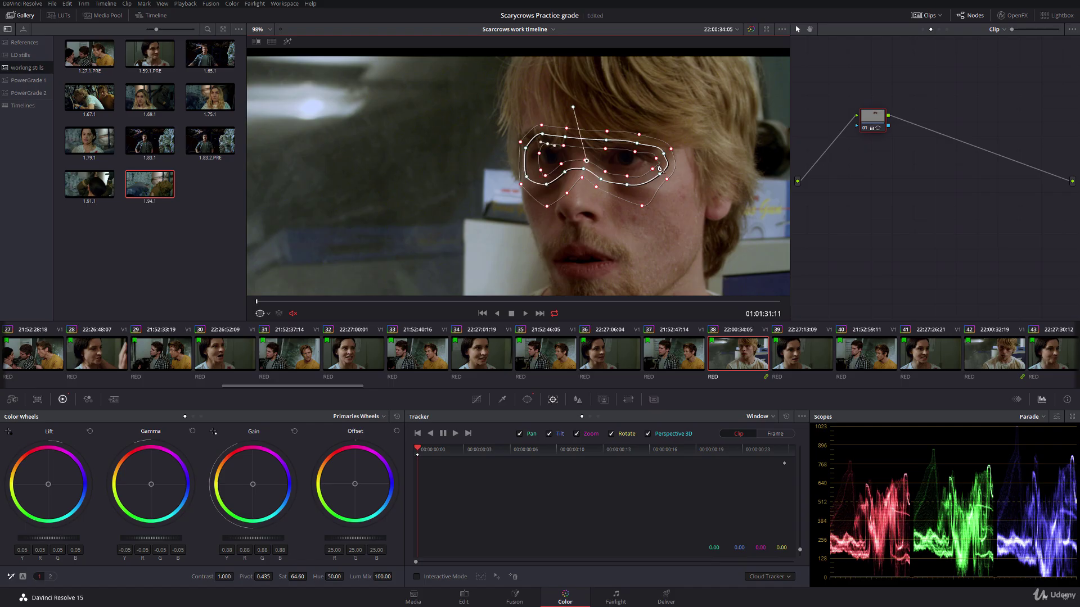
pyautogui.moveTo(660, 177)
pyautogui.mouseDown()
pyautogui.moveTo(669, 160)
pyautogui.moveTo(660, 155)
pyautogui.moveTo(645, 173)
pyautogui.mouseUp()
pyautogui.moveTo(628, 187); pyautogui.dragTo(624, 183)
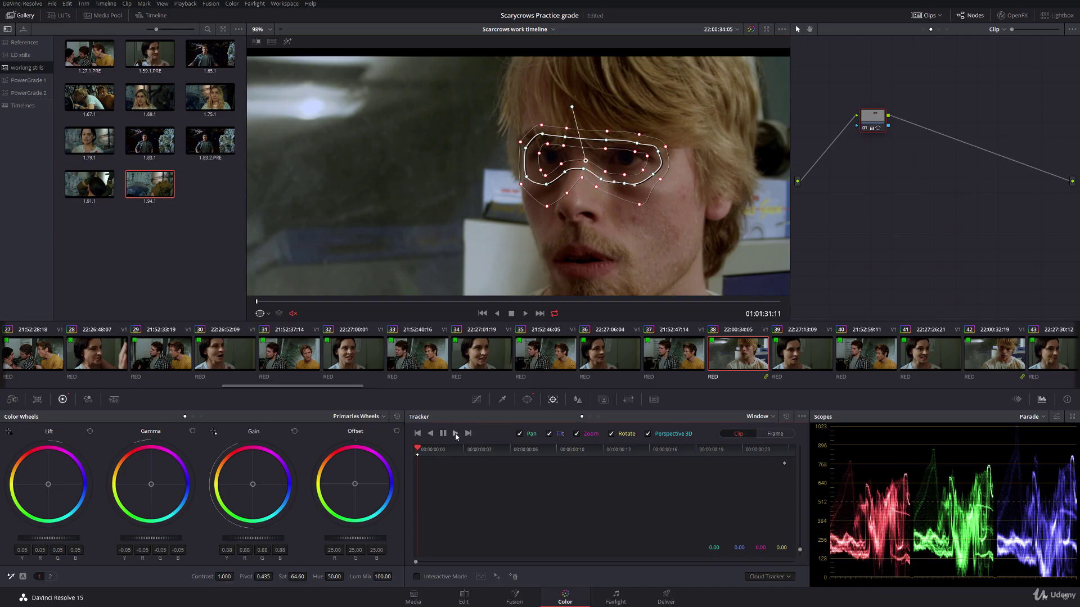
# Step: Track the window forward through clip 38, hide the overlay, and scrub the clip to check the eyes
pyautogui.click(468, 433)
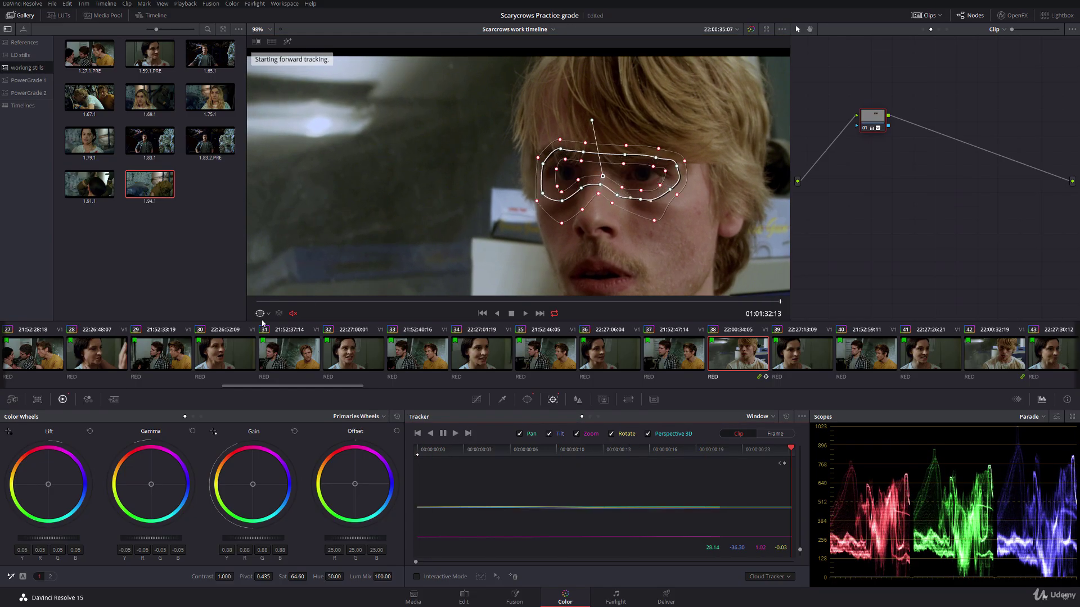
pyautogui.moveTo(265, 298); pyautogui.dragTo(680, 300)
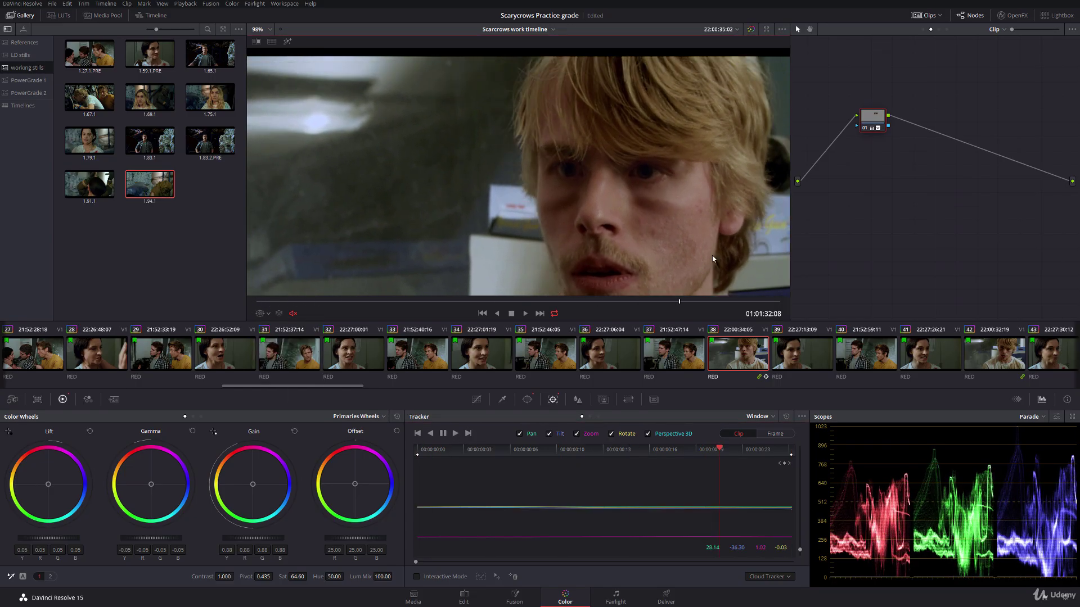
pyautogui.scroll(-3, 546, 235)
# Step: Copy the eye-window grade from clip 38 onto clip 42 and show the Power Window overlay
pyautogui.click(1021, 341)
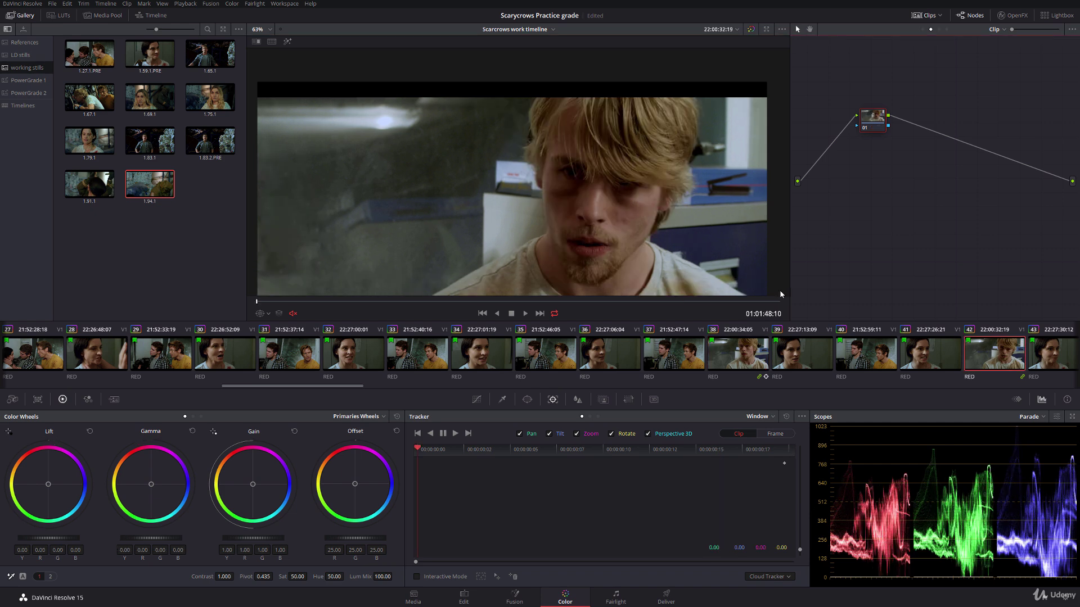
pyautogui.middleClick(726, 355)
pyautogui.click(269, 313)
pyautogui.click(286, 348)
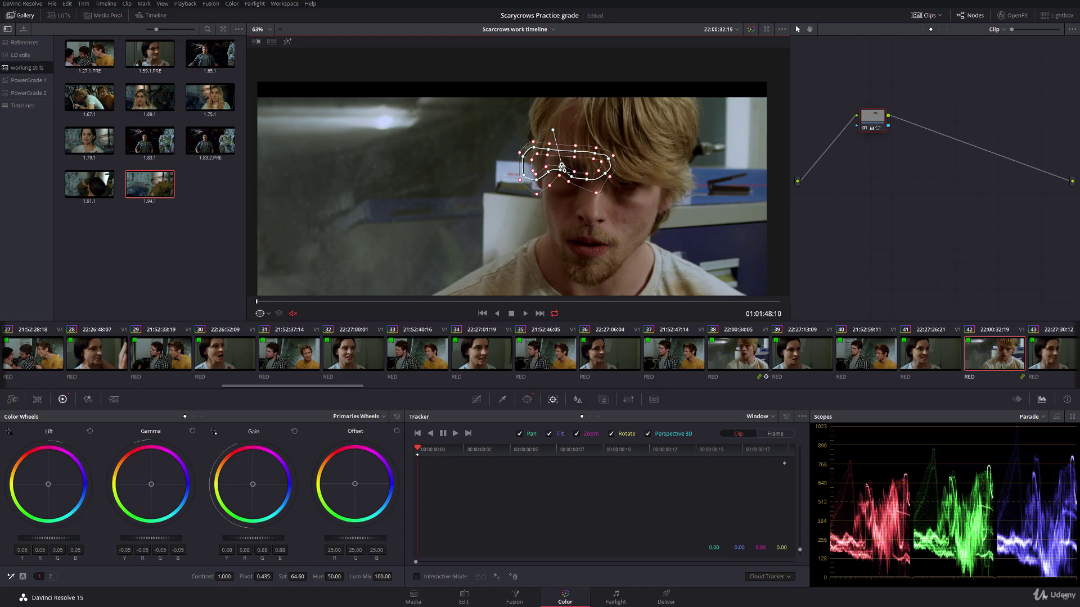
# Step: Move the window over the man's eyes on clip 42 and track it forward through the clip
pyautogui.moveTo(561, 163); pyautogui.dragTo(624, 198)
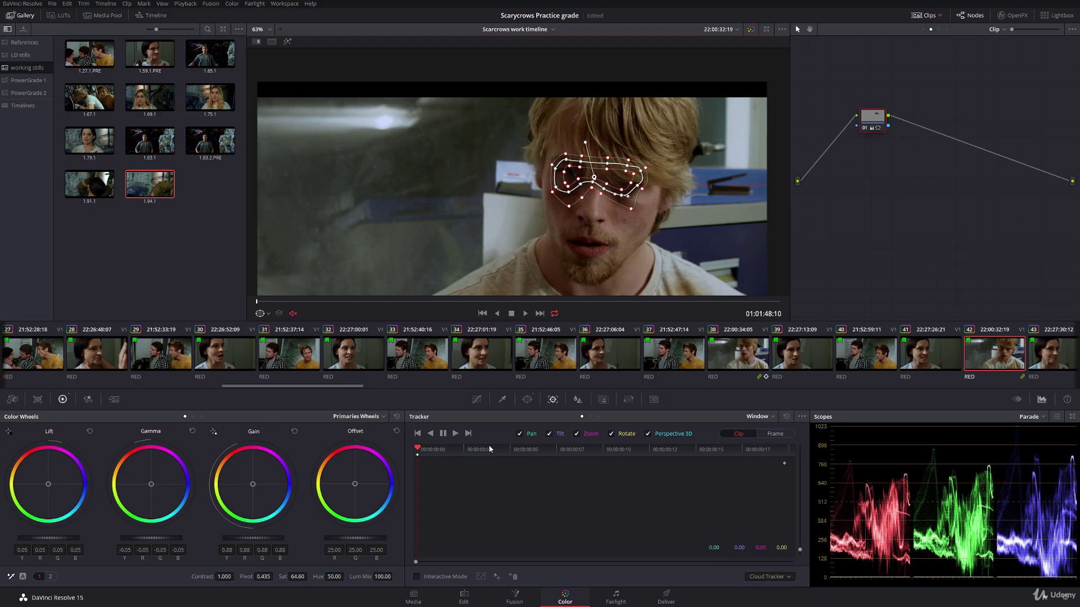
pyautogui.click(455, 436)
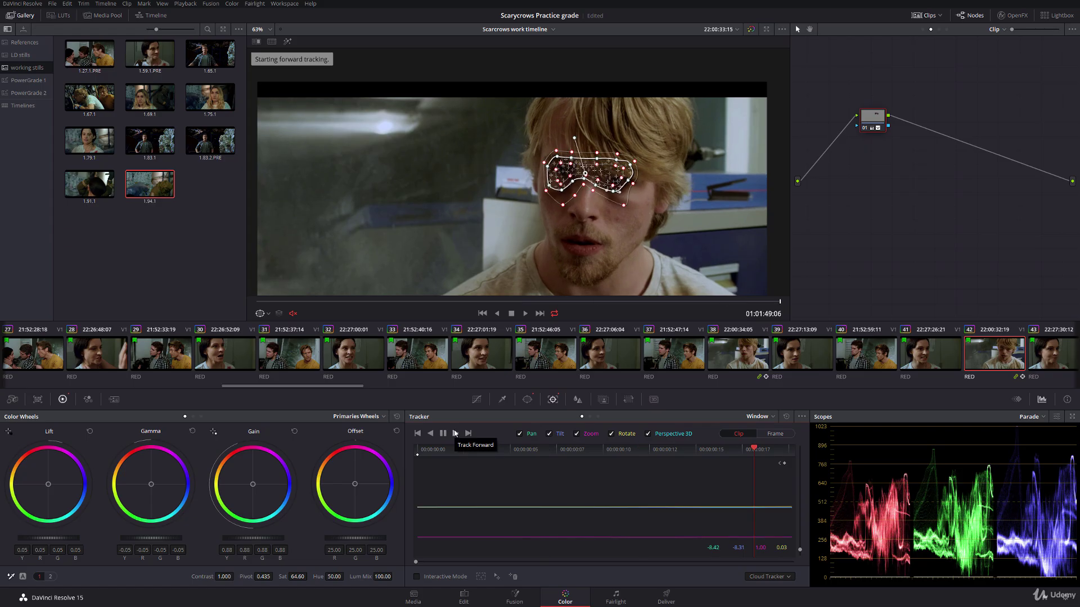
# Step: Extend the window outward around the eye under the hair on clip 42, hide the overlay, and play the clip
pyautogui.scroll(3, 604, 210)
pyautogui.moveTo(633, 175); pyautogui.dragTo(522, 160)
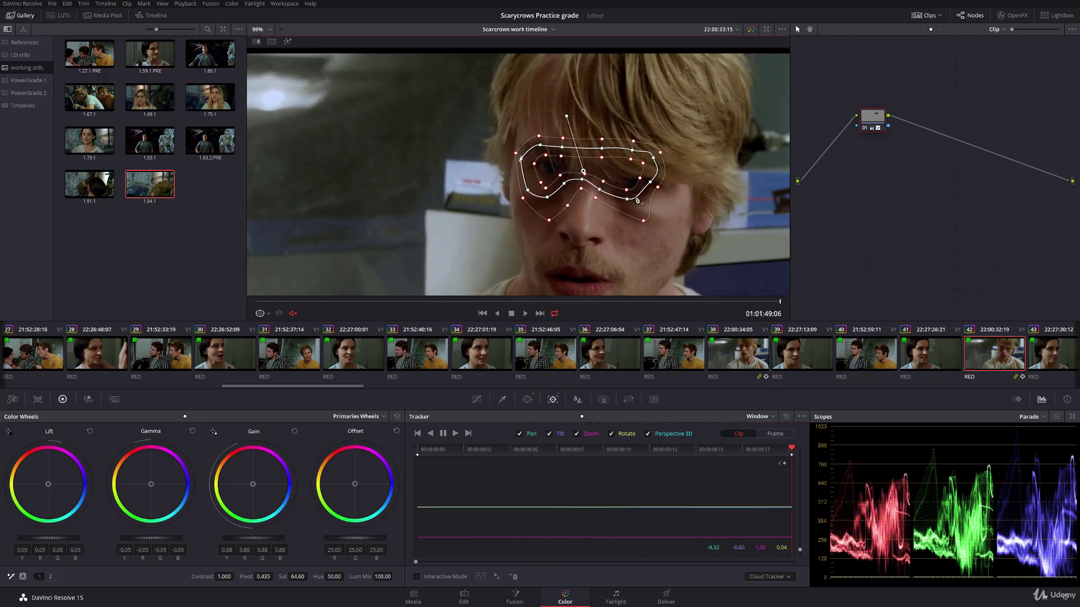
pyautogui.moveTo(636, 199); pyautogui.dragTo(661, 195)
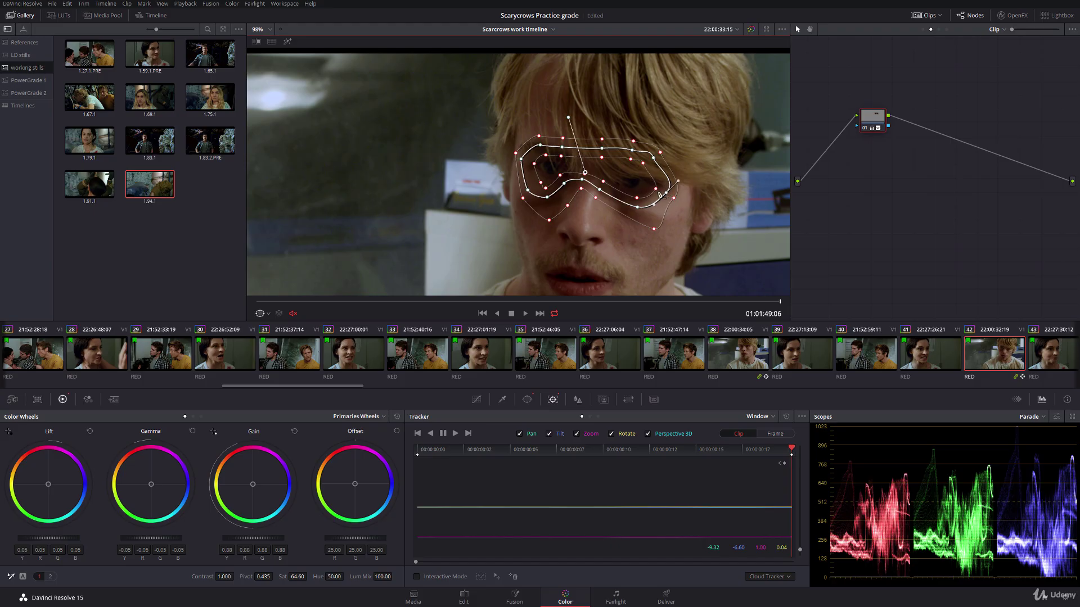
pyautogui.click(260, 313)
pyautogui.click(287, 328)
pyautogui.press('space')
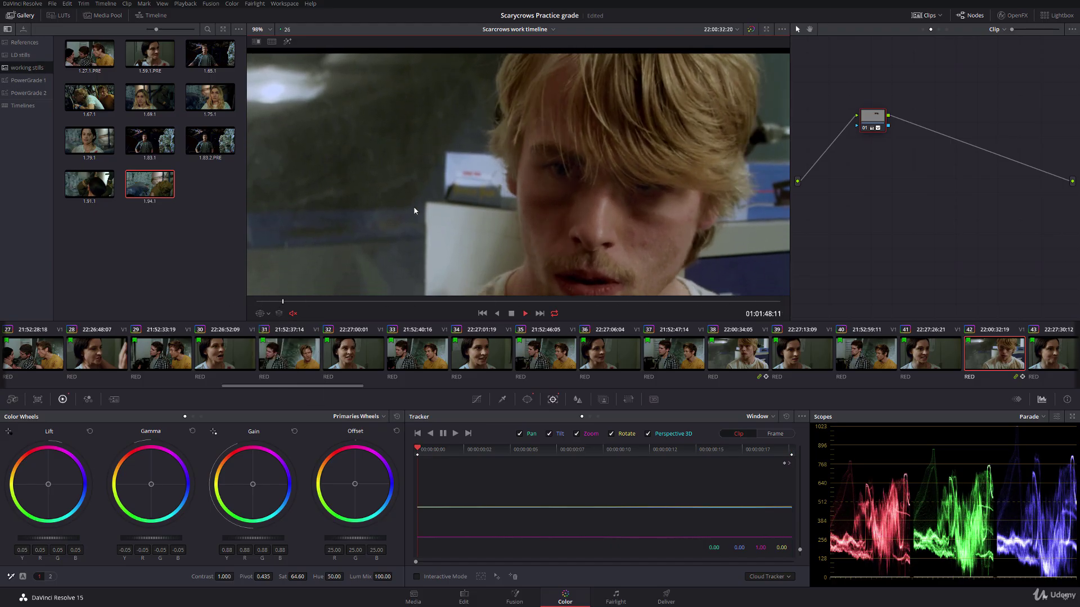
# Step: Review the corrected clips 38 and 42, and examine the man's eyes through the uncorrected clip 49
pyautogui.click(555, 360)
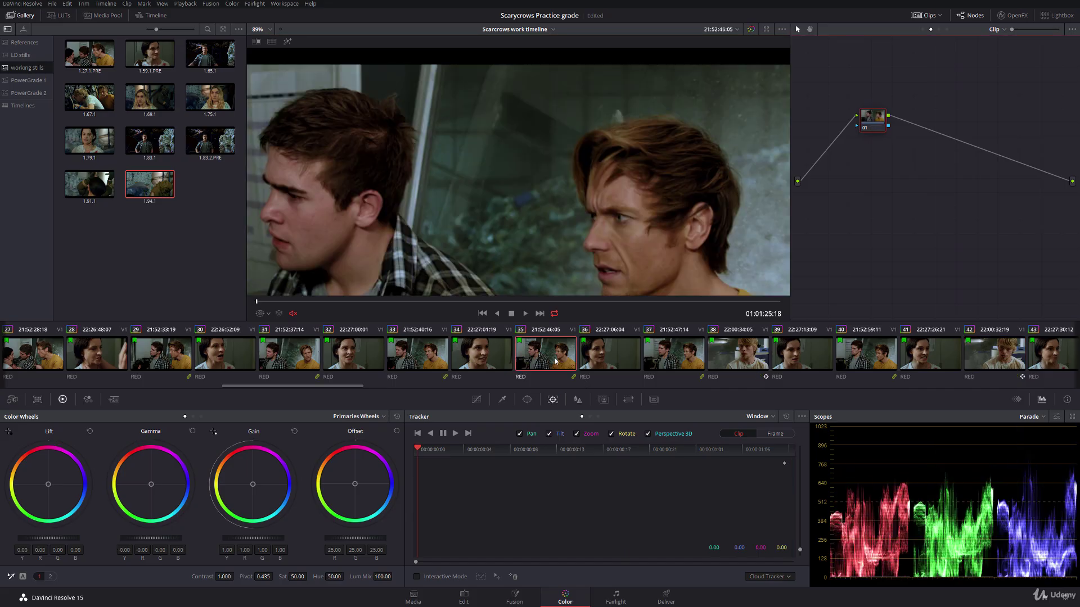
pyautogui.click(508, 354)
pyautogui.click(735, 351)
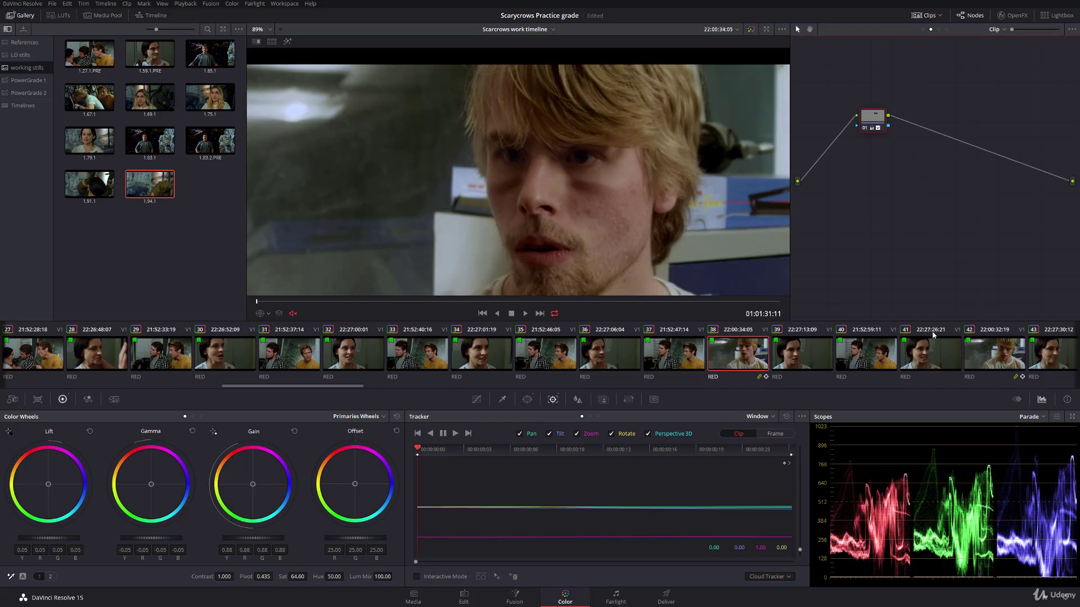
pyautogui.click(992, 355)
pyautogui.moveTo(355, 383); pyautogui.dragTo(468, 380)
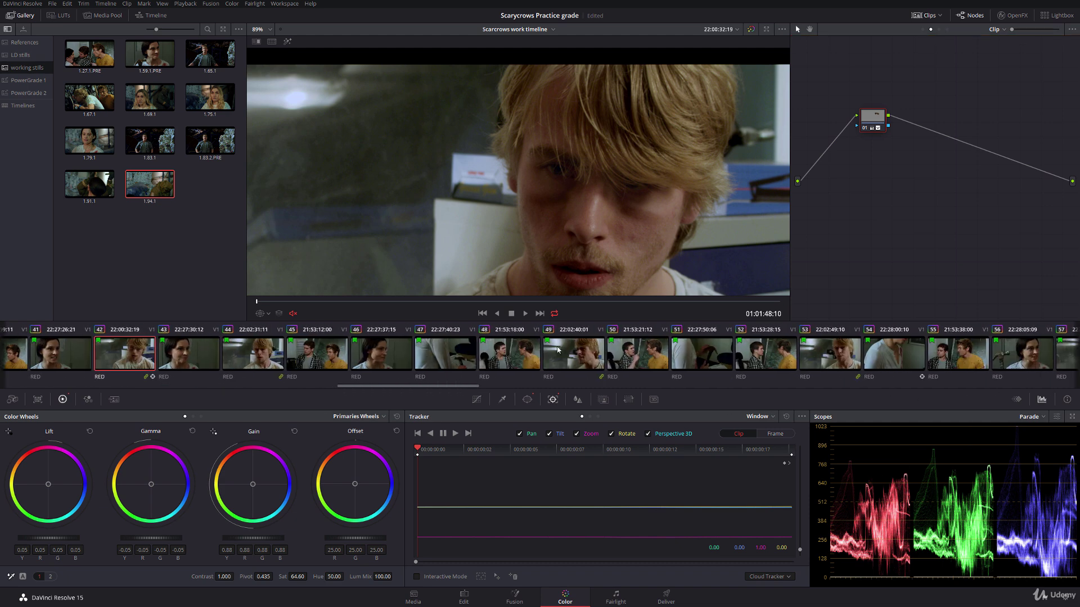
pyautogui.click(580, 356)
pyautogui.press('space')
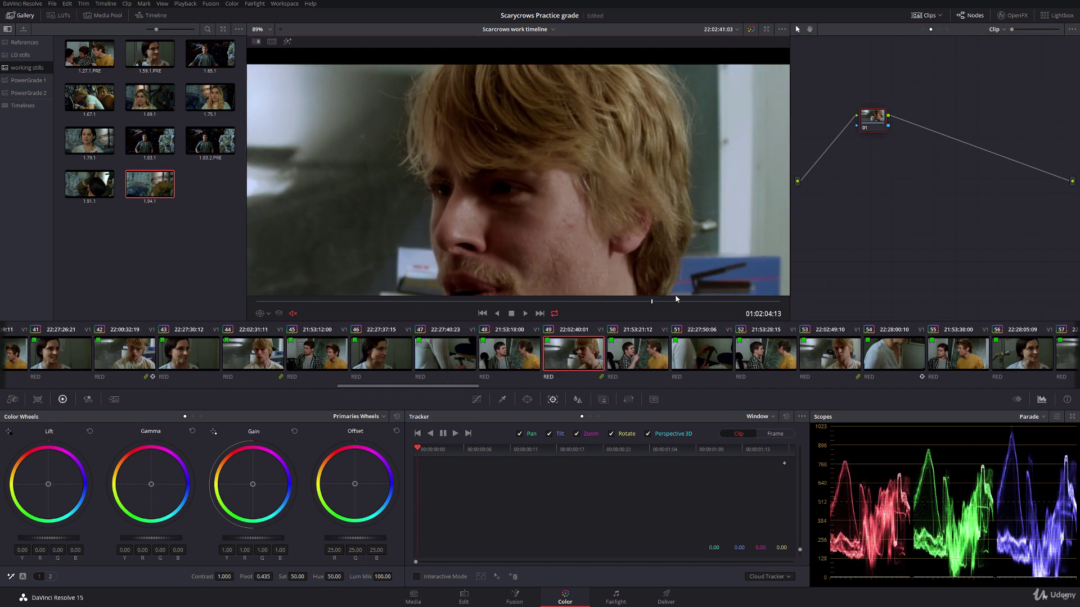
pyautogui.click(817, 106)
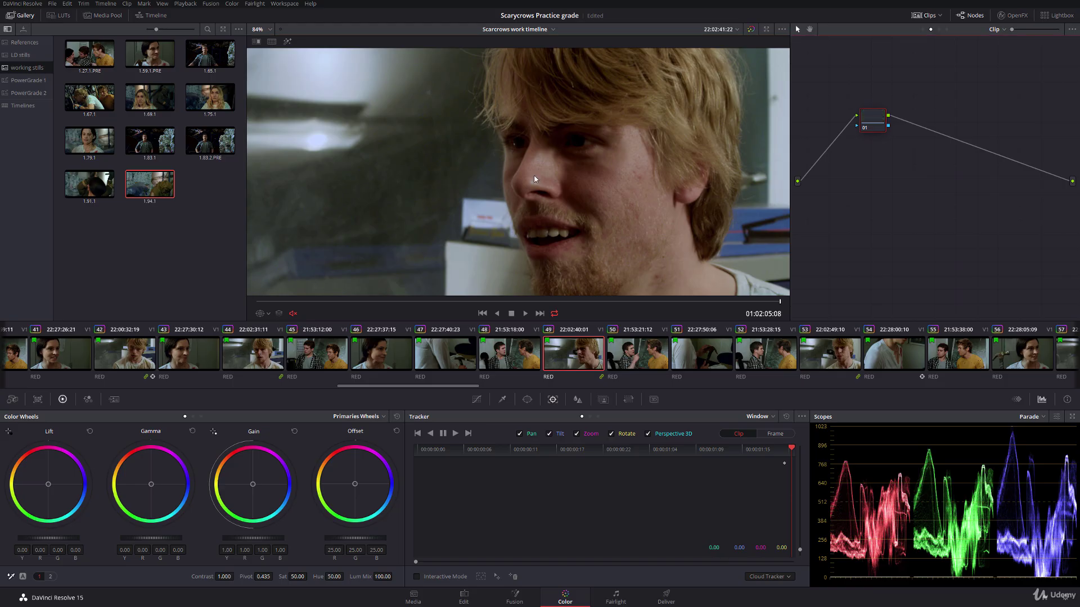
# Step: Copy the eye-window grade from clip 42 onto clip 44 and show the Power Window overlay
pyautogui.click(261, 355)
pyautogui.middleClick(184, 354)
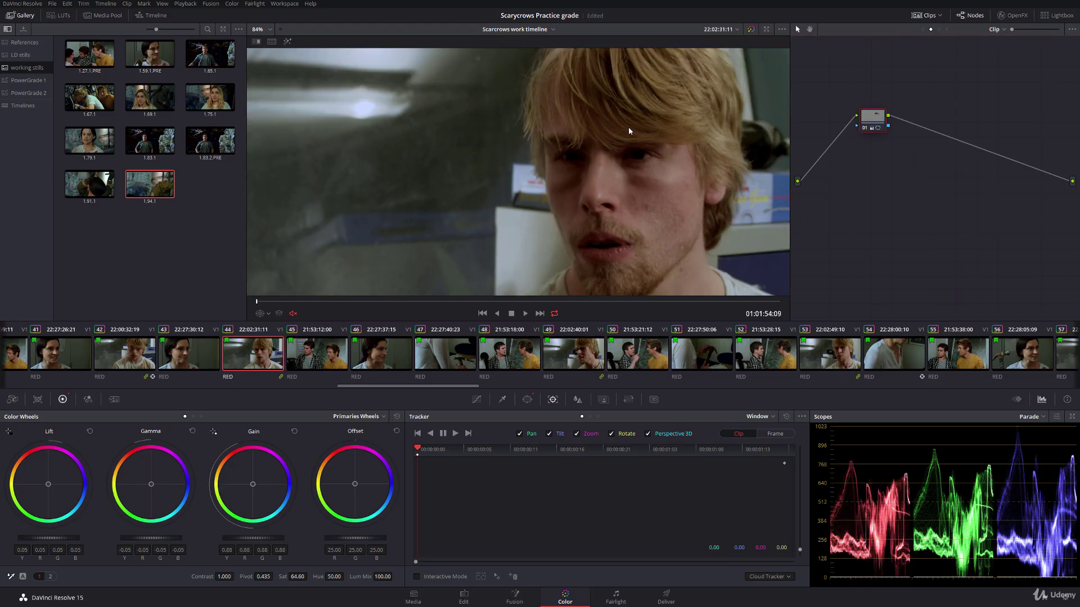
pyautogui.click(260, 314)
pyautogui.click(295, 351)
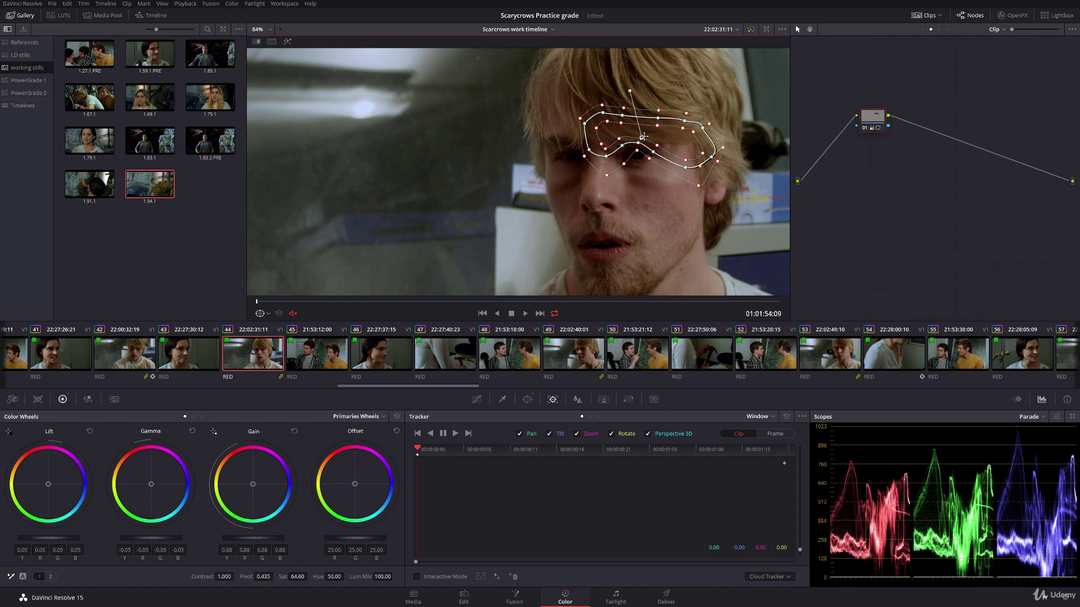
# Step: Move the window over the man's eyes on clip 44, track it forward, and hide the overlay
pyautogui.moveTo(644, 137); pyautogui.dragTo(598, 152)
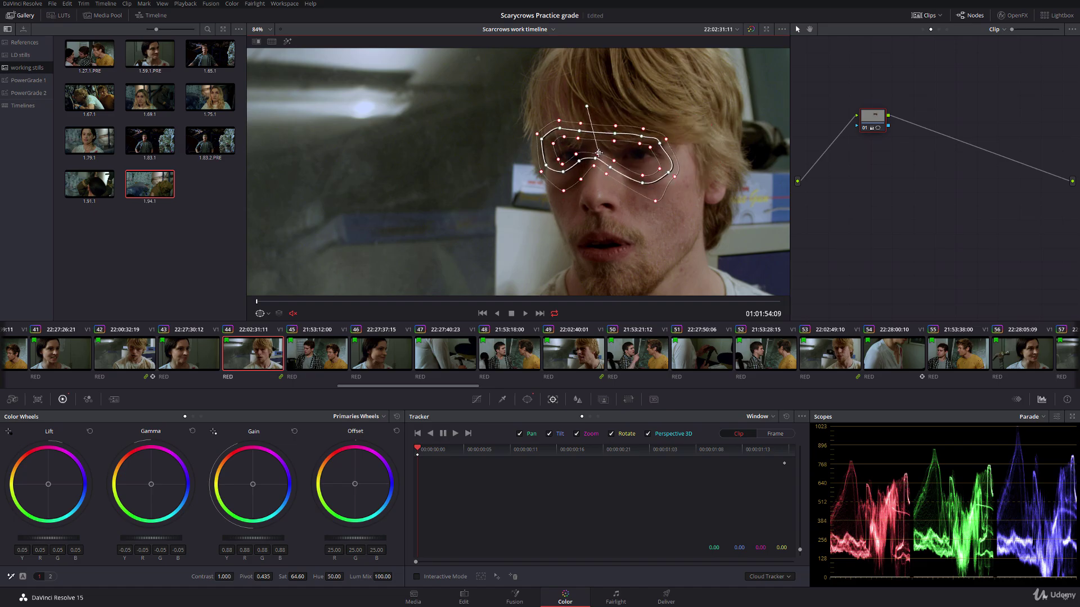
pyautogui.click(452, 433)
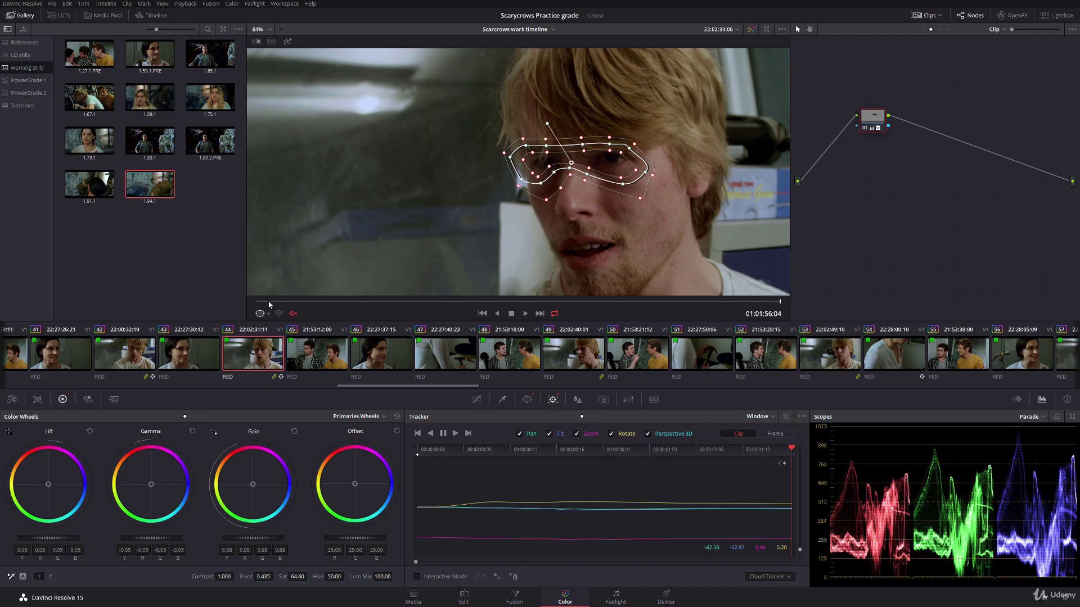
pyautogui.click(260, 314)
pyautogui.click(275, 330)
# Step: Scrub and play clip 44 close up to review the tracked eye correction
pyautogui.moveTo(286, 305); pyautogui.dragTo(780, 303)
pyautogui.scroll(4, 490, 222)
pyautogui.press('space')
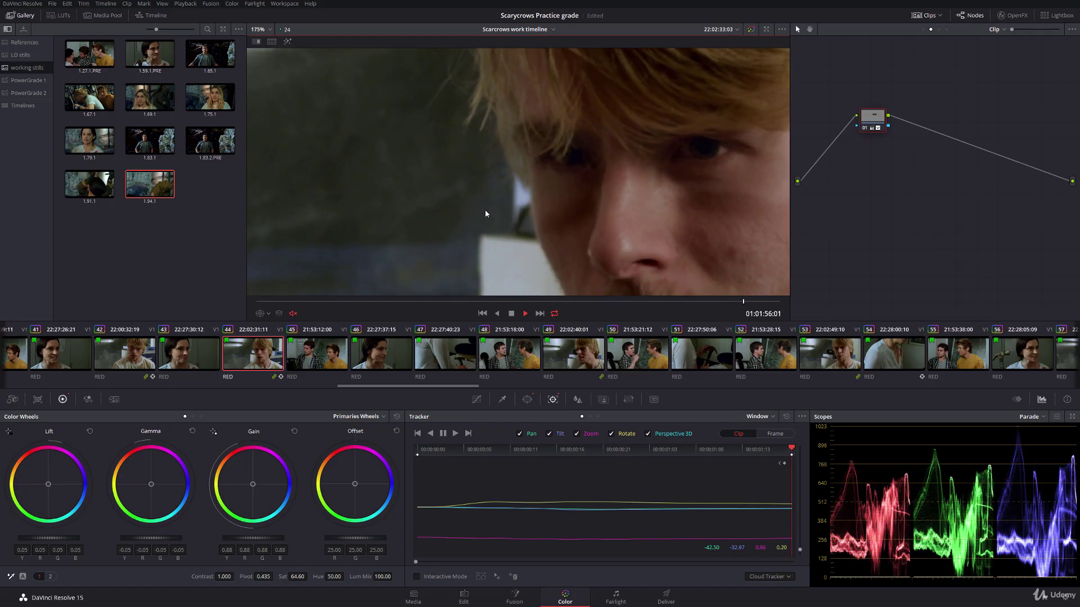
pyautogui.scroll(-4, 482, 211)
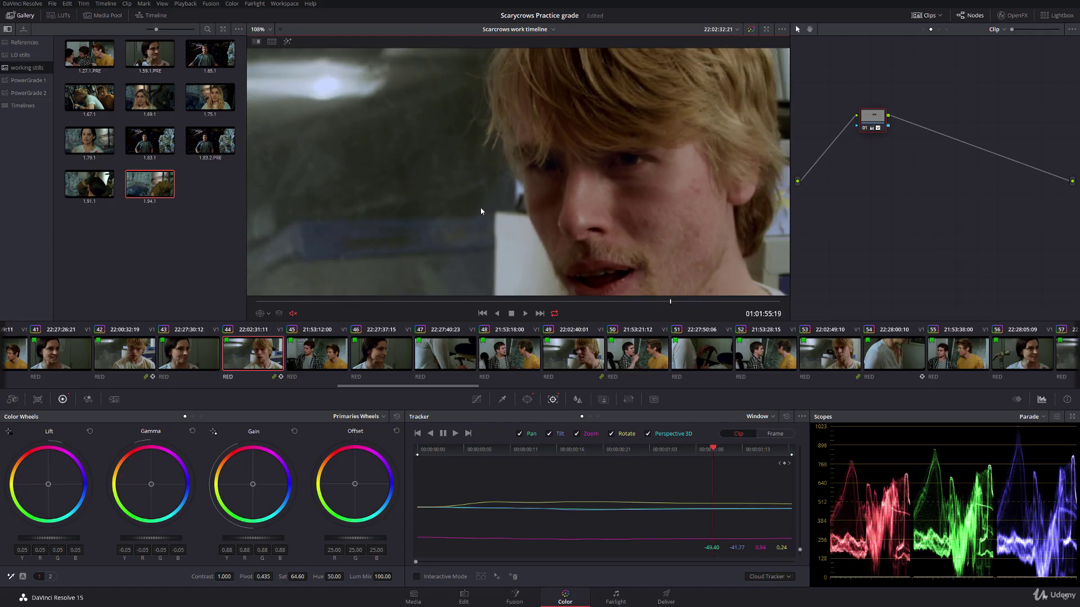
pyautogui.press('space')
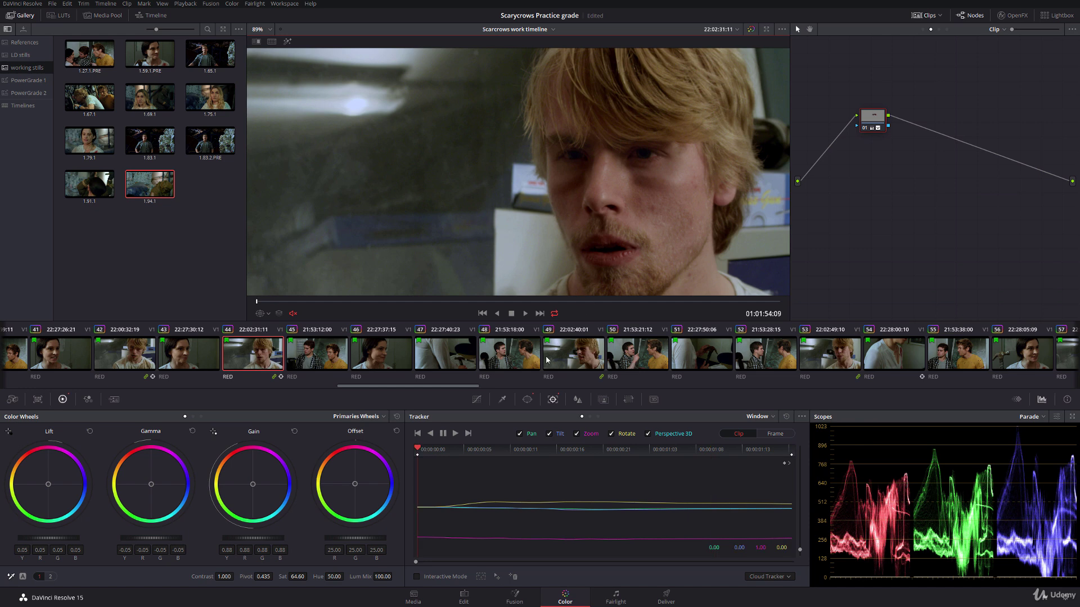
# Step: Copy the eye-window grade onto clip 49 and show the Power Window overlay
pyautogui.click(595, 356)
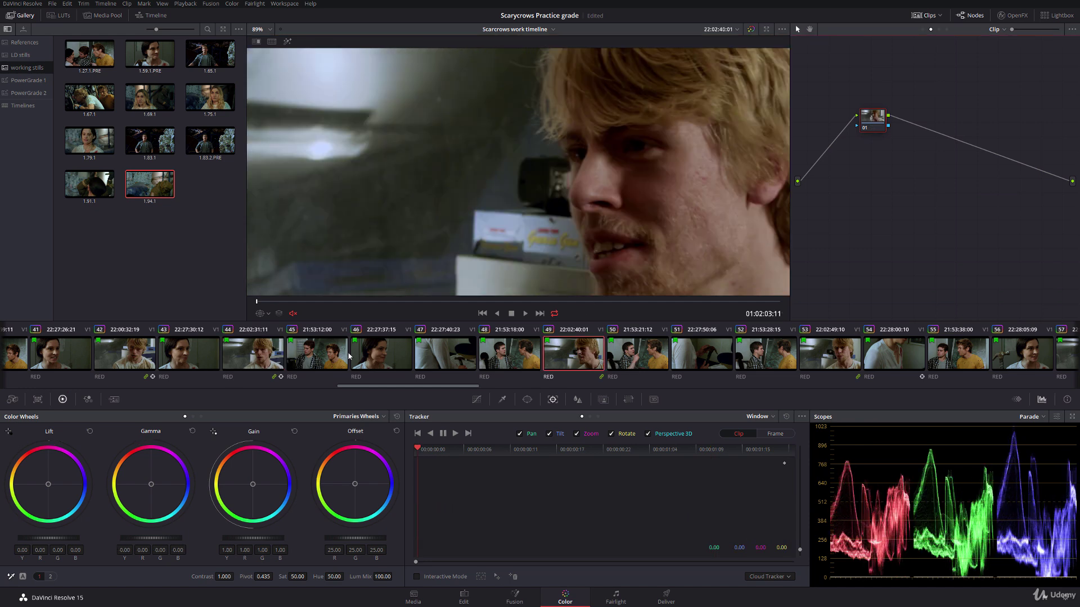
pyautogui.click(263, 313)
pyautogui.click(278, 350)
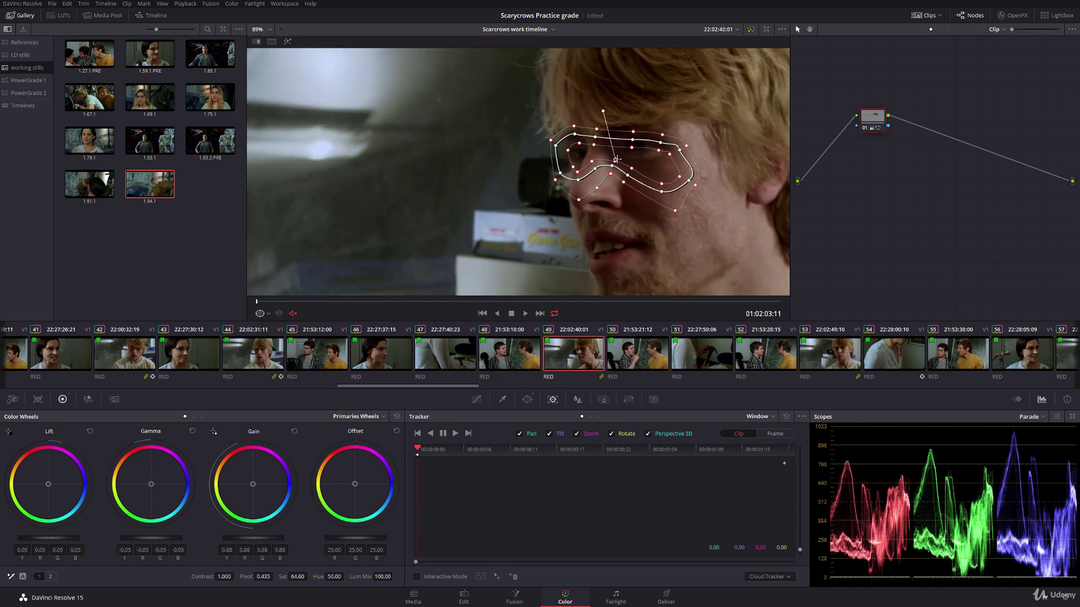
# Step: Reshape the window on clip 49 to fit the turned face, tightening its cheek, nose and brow corners around both eyes
pyautogui.moveTo(636, 139); pyautogui.dragTo(676, 139)
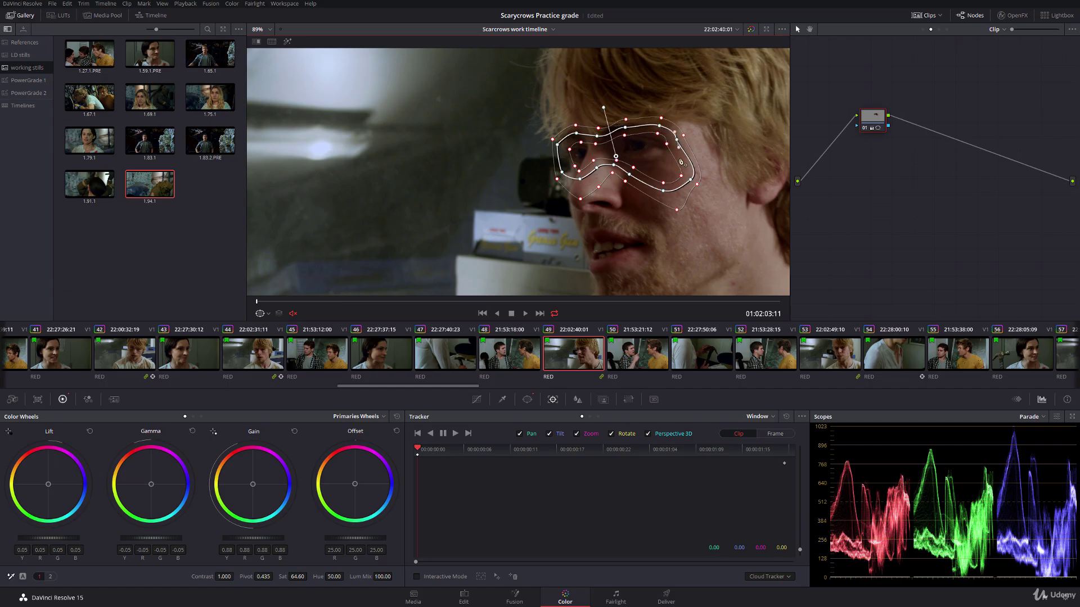
pyautogui.moveTo(691, 181); pyautogui.dragTo(654, 179)
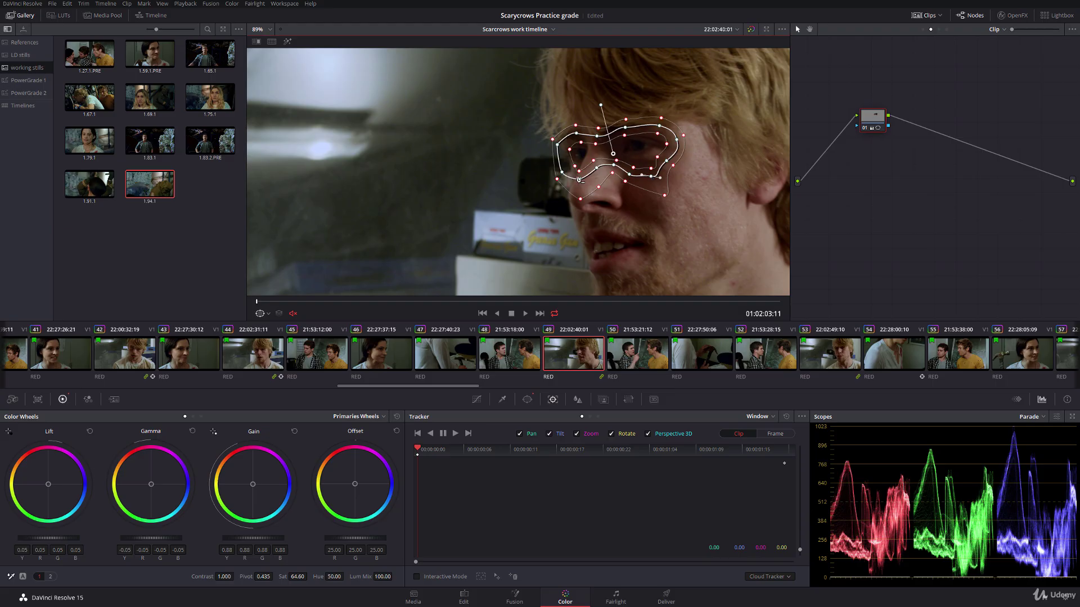
pyautogui.moveTo(579, 178)
pyautogui.mouseDown()
pyautogui.moveTo(564, 136)
pyautogui.moveTo(552, 137)
pyautogui.moveTo(596, 168)
pyautogui.moveTo(587, 193)
pyautogui.mouseUp()
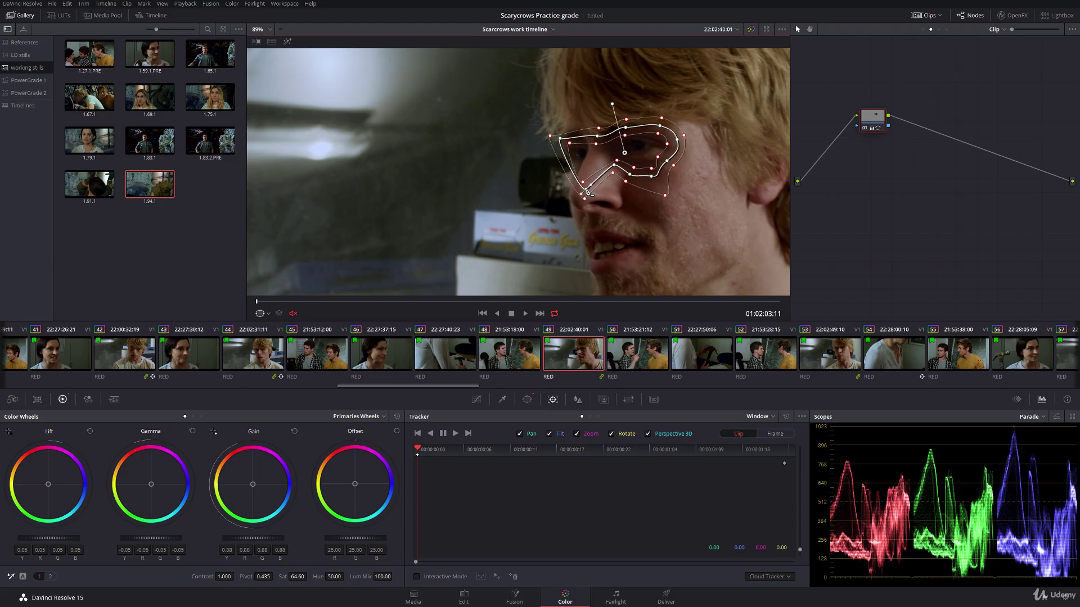
pyautogui.moveTo(561, 141); pyautogui.dragTo(565, 135)
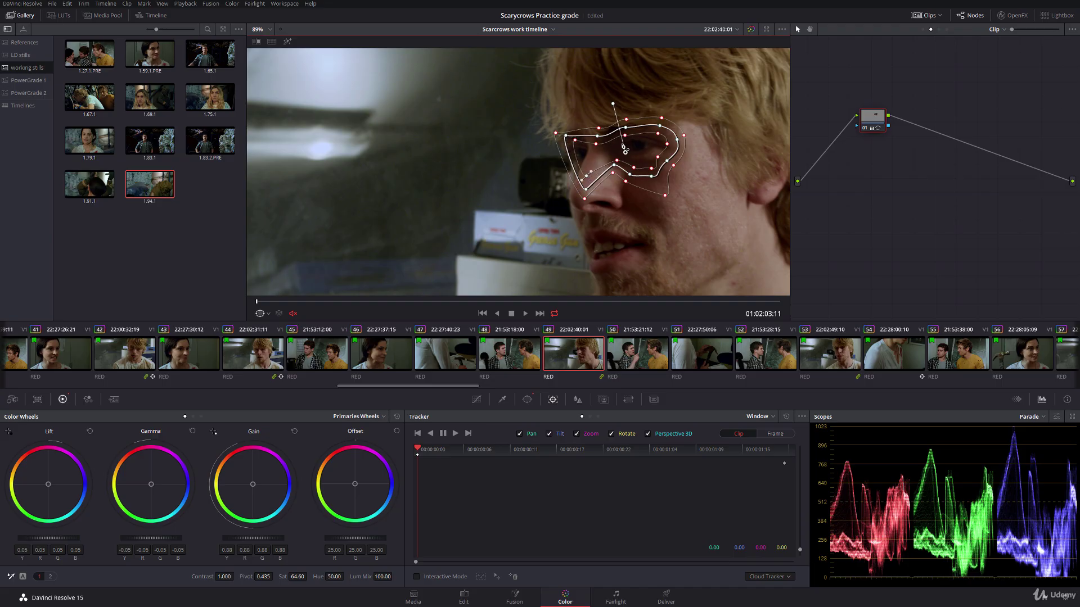
# Step: Track the window forward through clip 49, refine its lower far-side corner on the last frame, and hide the overlay at the clip start
pyautogui.click(456, 433)
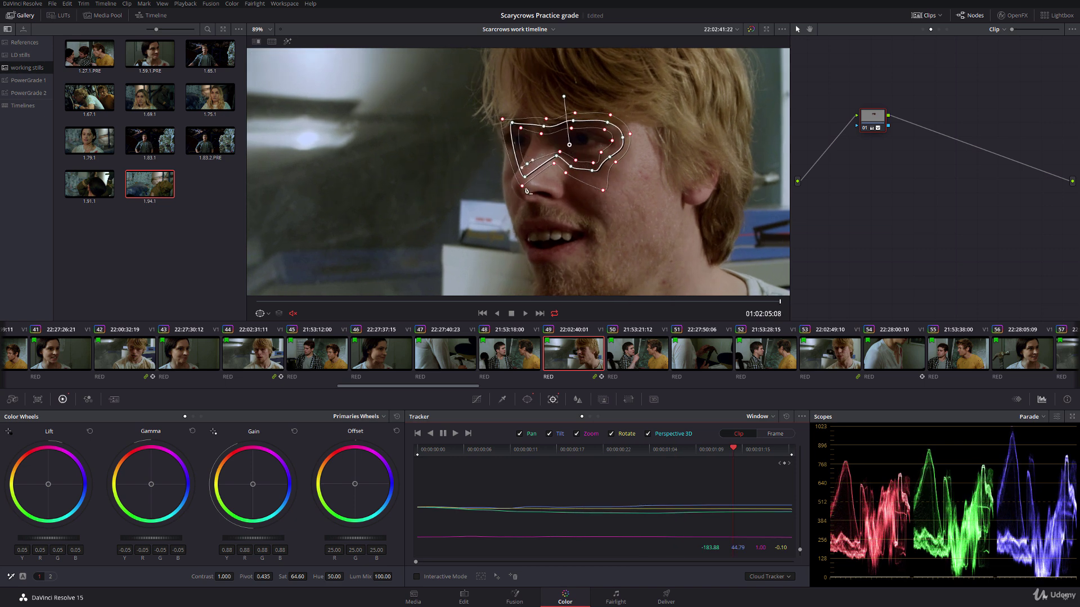
pyautogui.moveTo(521, 174); pyautogui.dragTo(516, 179)
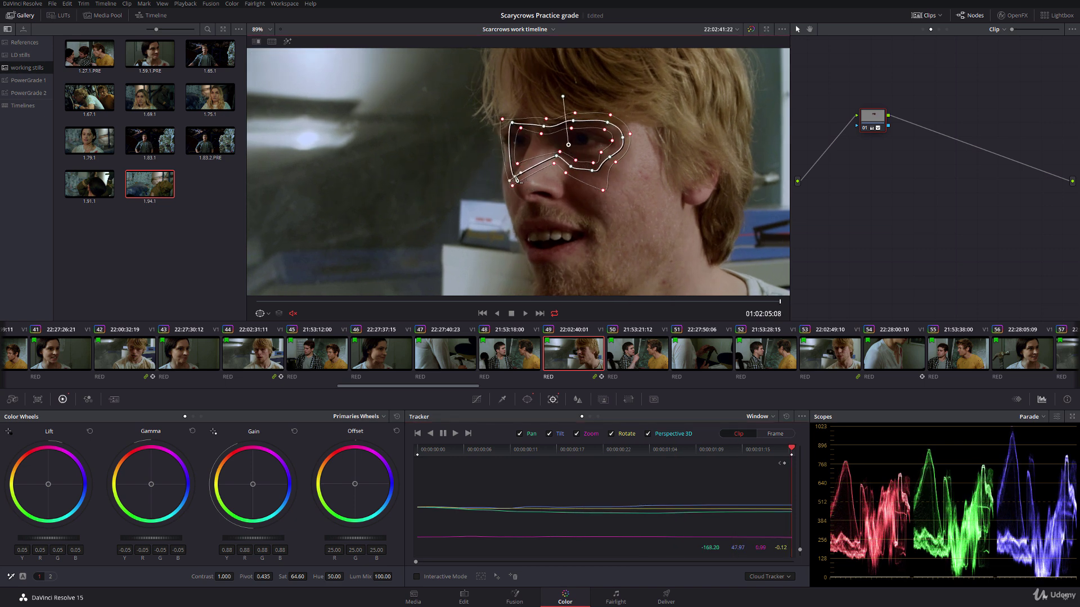
pyautogui.click(253, 304)
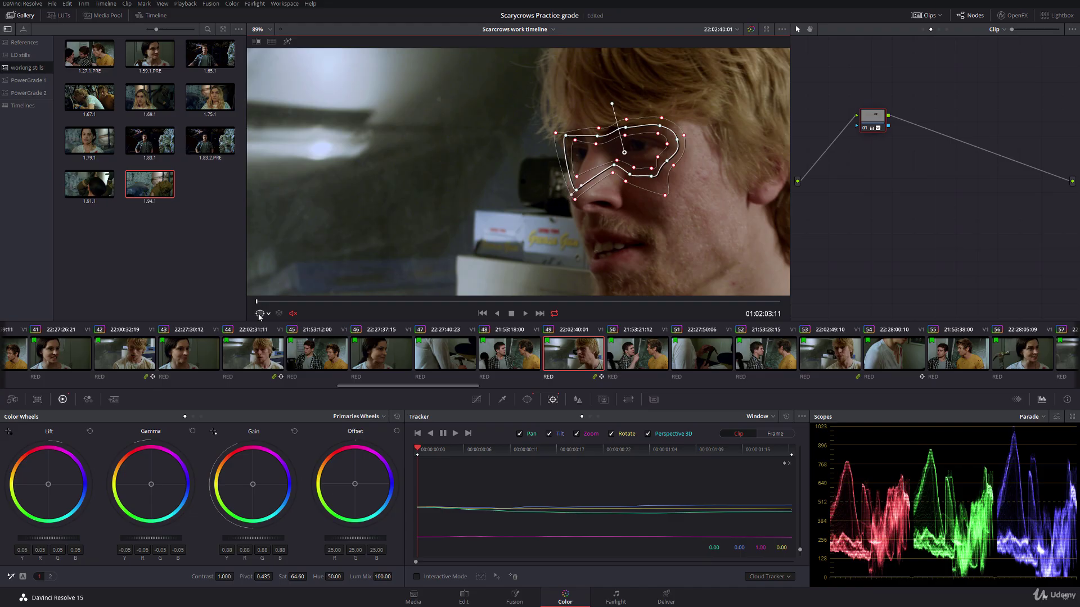
pyautogui.click(259, 316)
# Step: Play and step back through clip 49 close up, comparing the eye correction with node 01 on and off
pyautogui.scroll(2, 411, 223)
pyautogui.press('space')
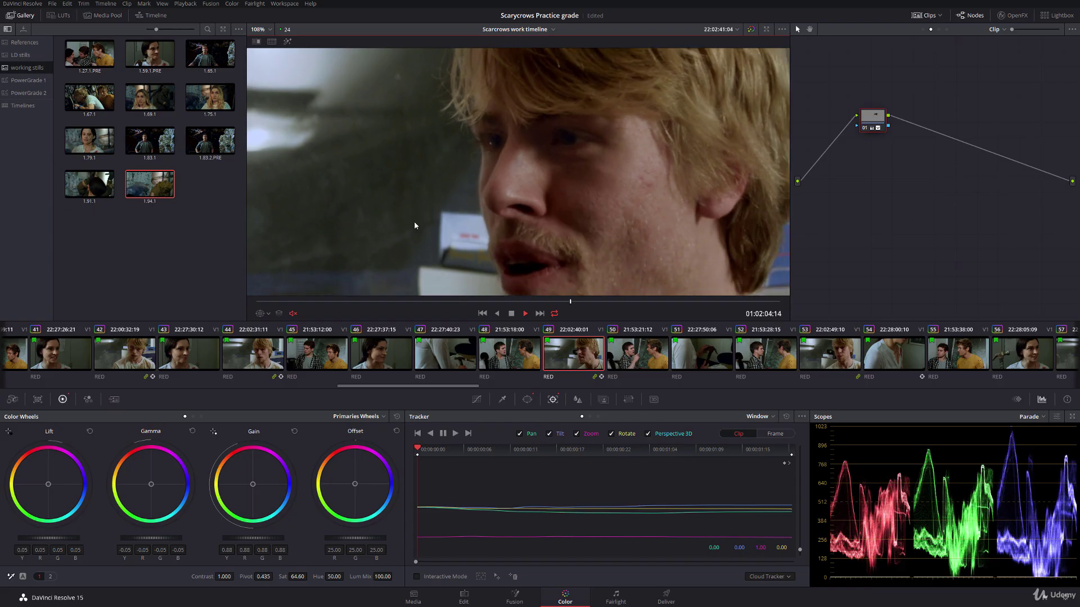
pyautogui.press('space')
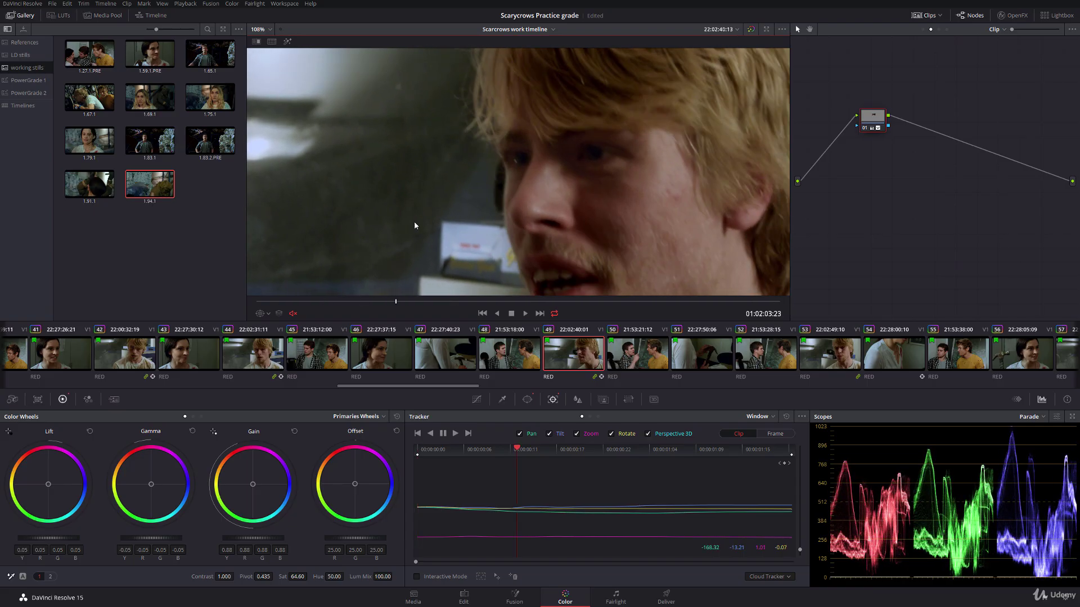
pyautogui.press('Left')
pyautogui.press('Left')
pyautogui.press('Left')
pyautogui.press('Left')
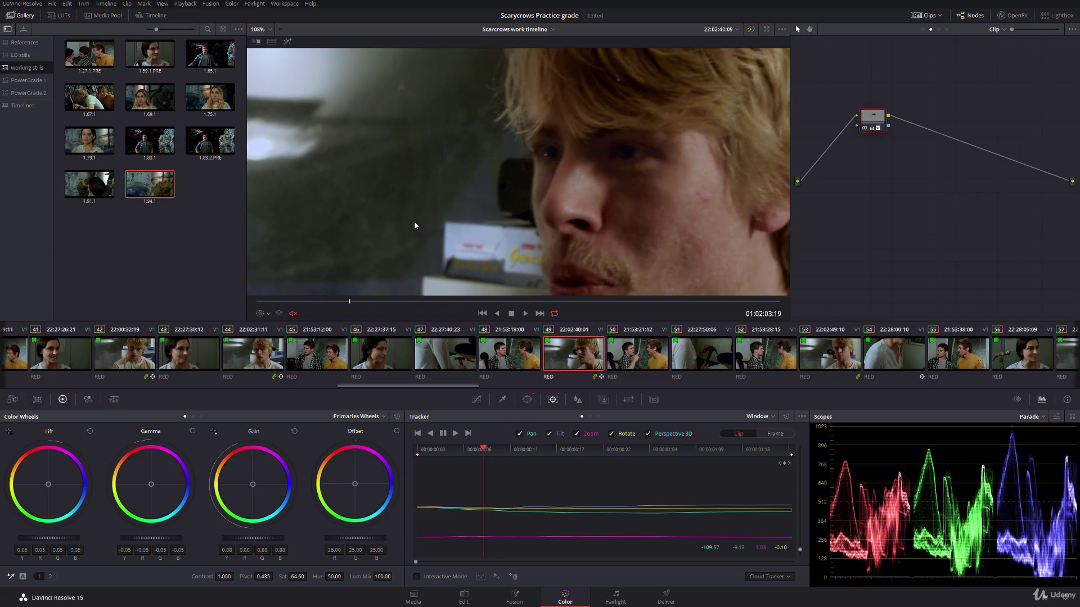
pyautogui.press('Left')
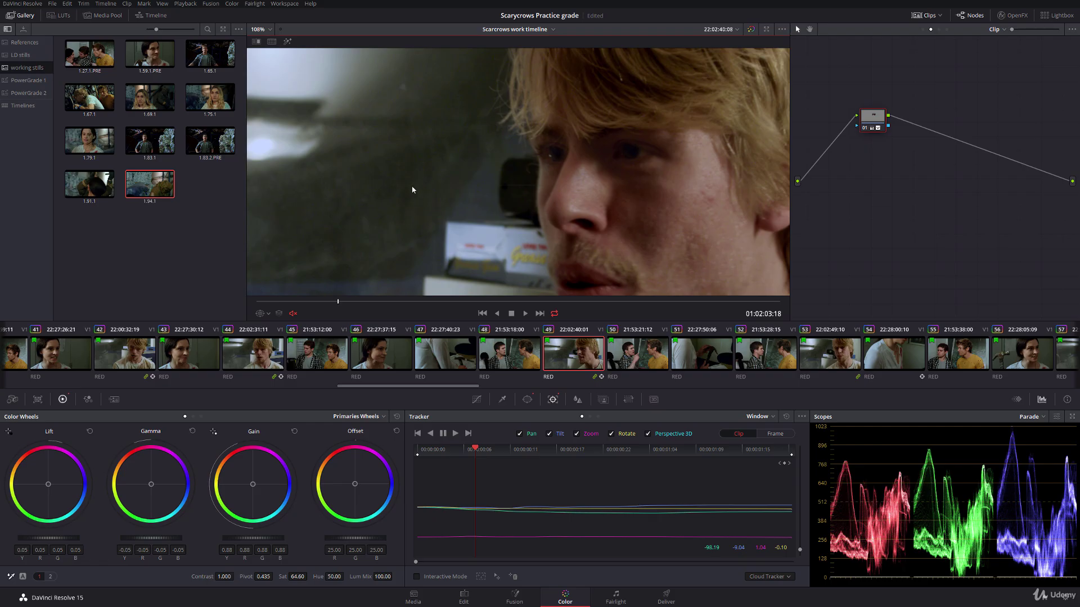
pyautogui.click(865, 128)
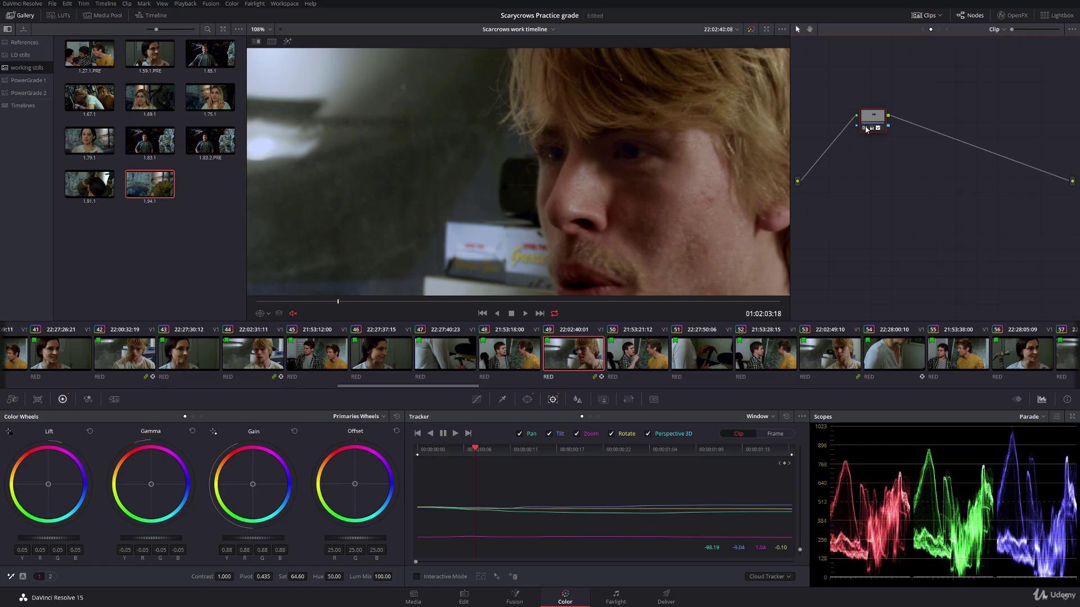
pyautogui.moveTo(866, 126); pyautogui.dragTo(875, 119)
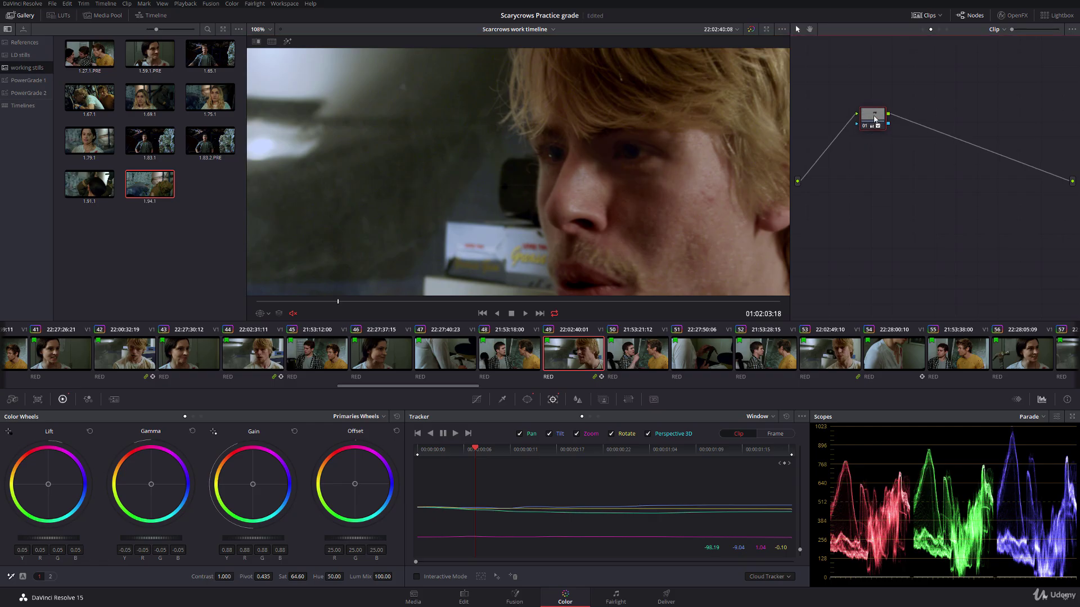
# Step: Adjust the window's lower and upper corners beside the man's far eye at 01:02:03:18 with the overlay shown, and hide it again
pyautogui.click(261, 313)
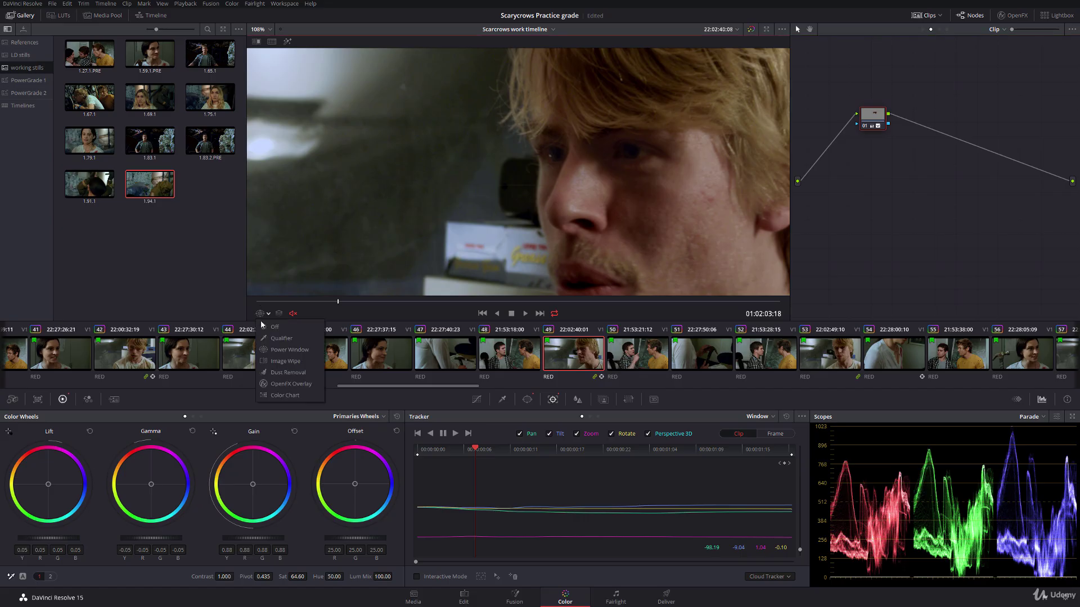
pyautogui.click(276, 350)
pyautogui.scroll(6, 474, 207)
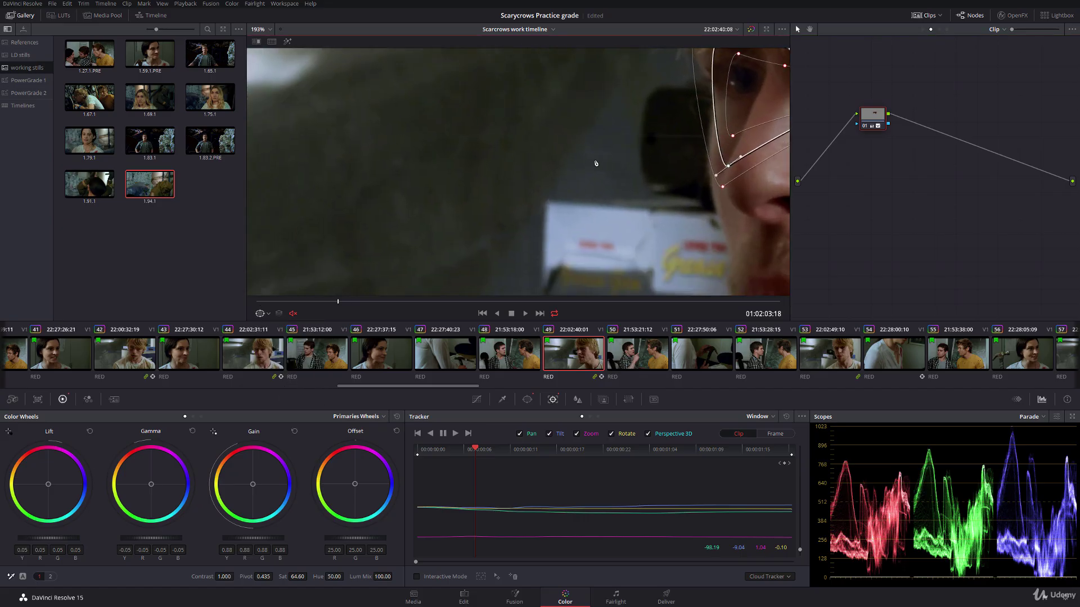
pyautogui.scroll(-2, 596, 163)
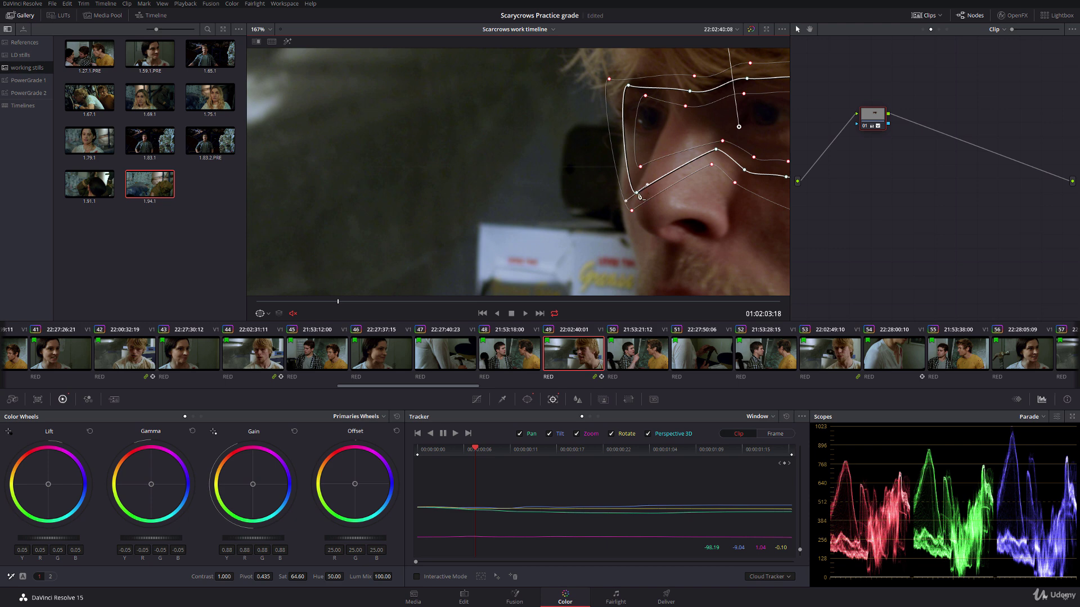
pyautogui.moveTo(639, 196); pyautogui.dragTo(633, 192)
pyautogui.click(650, 182)
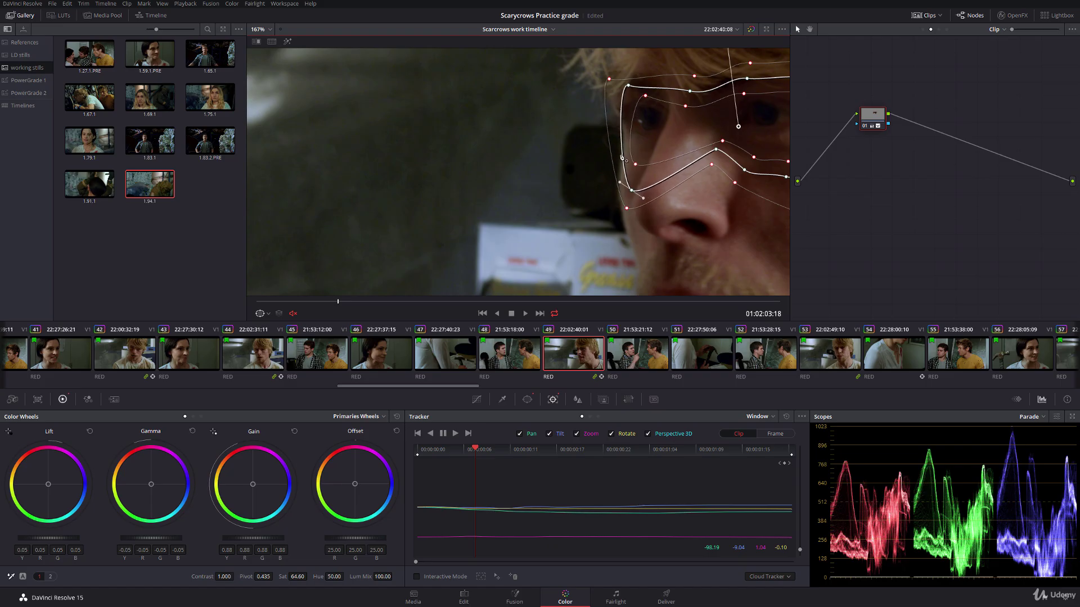
pyautogui.moveTo(629, 86); pyautogui.dragTo(631, 89)
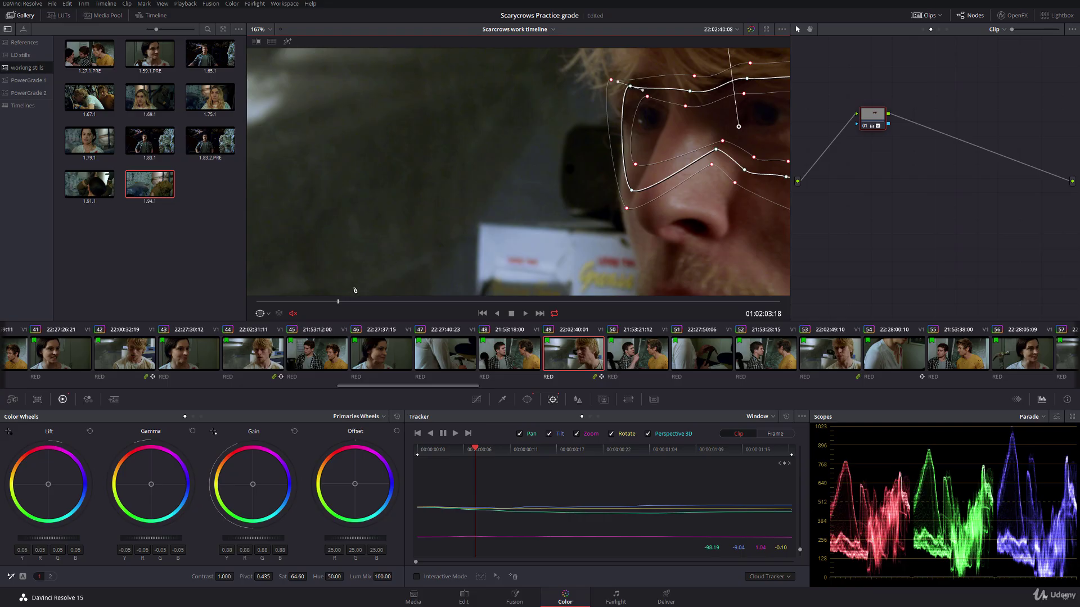
pyautogui.click(267, 313)
pyautogui.click(274, 328)
# Step: Return to the start of clip 49 and play it through to review the adjusted eye window
pyautogui.scroll(-4, 484, 164)
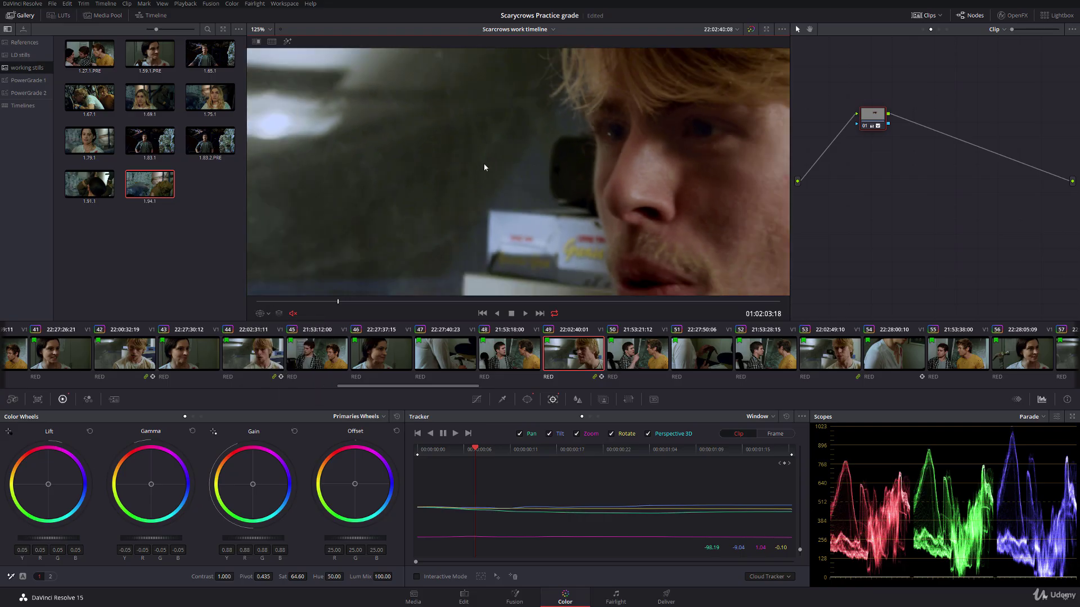
pyautogui.moveTo(511, 149); pyautogui.dragTo(507, 165)
pyautogui.press('Up')
pyautogui.scroll(-1, 422, 212)
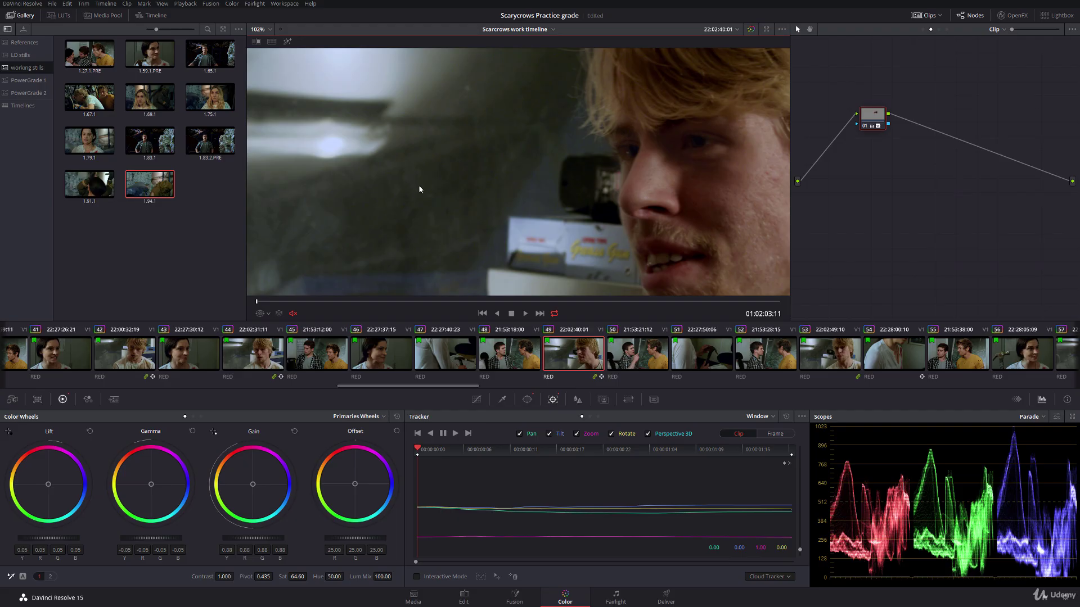
pyautogui.press('space')
pyautogui.scroll(-2, 470, 147)
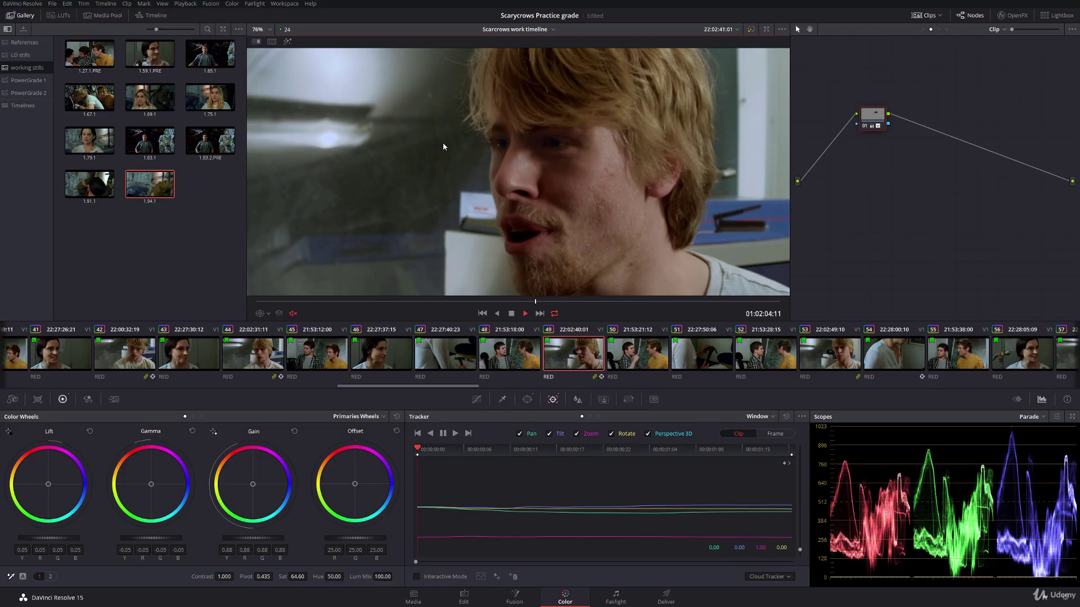
pyautogui.press('space')
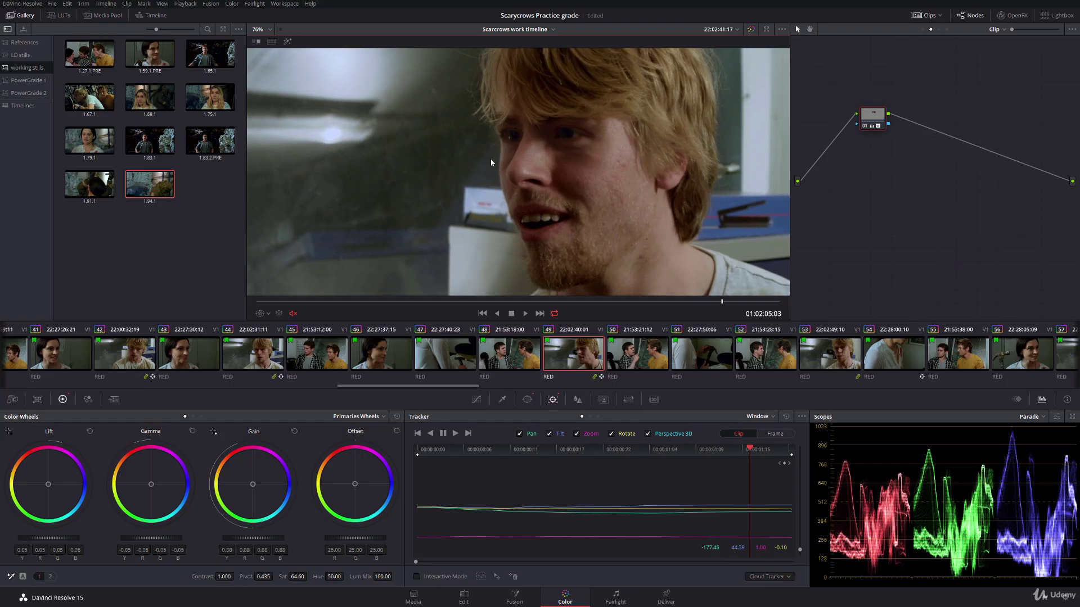
# Step: Copy the eye-window grade from clip 44 onto clip 53 and show the Power Window overlay
pyautogui.click(824, 354)
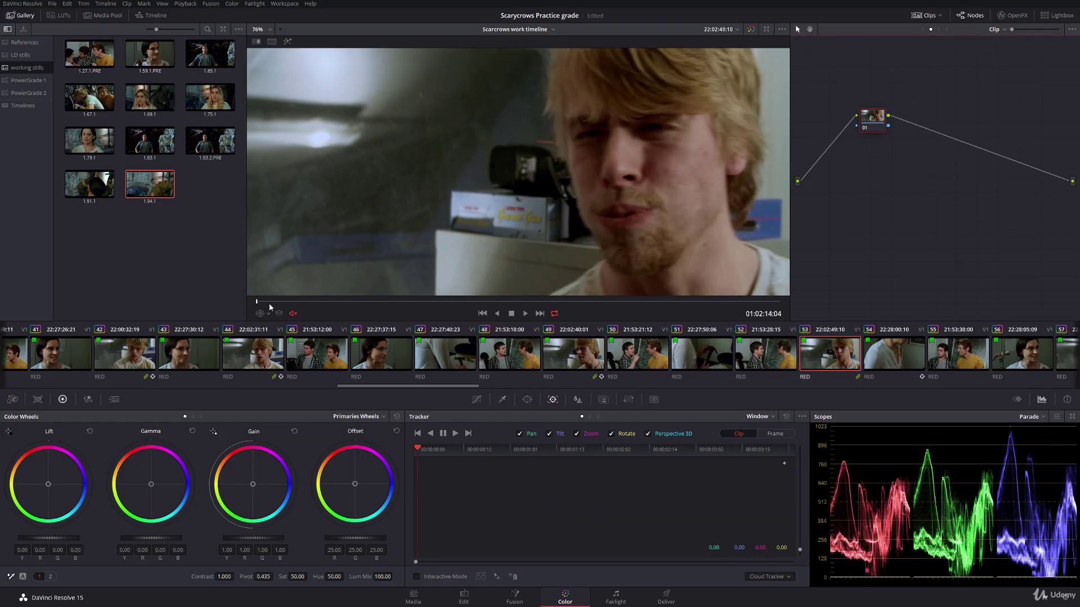
pyautogui.moveTo(258, 303)
pyautogui.mouseDown()
pyautogui.moveTo(782, 297)
pyautogui.moveTo(257, 301)
pyautogui.mouseUp()
pyautogui.scroll(-2, 547, 214)
pyautogui.scroll(-1, 547, 215)
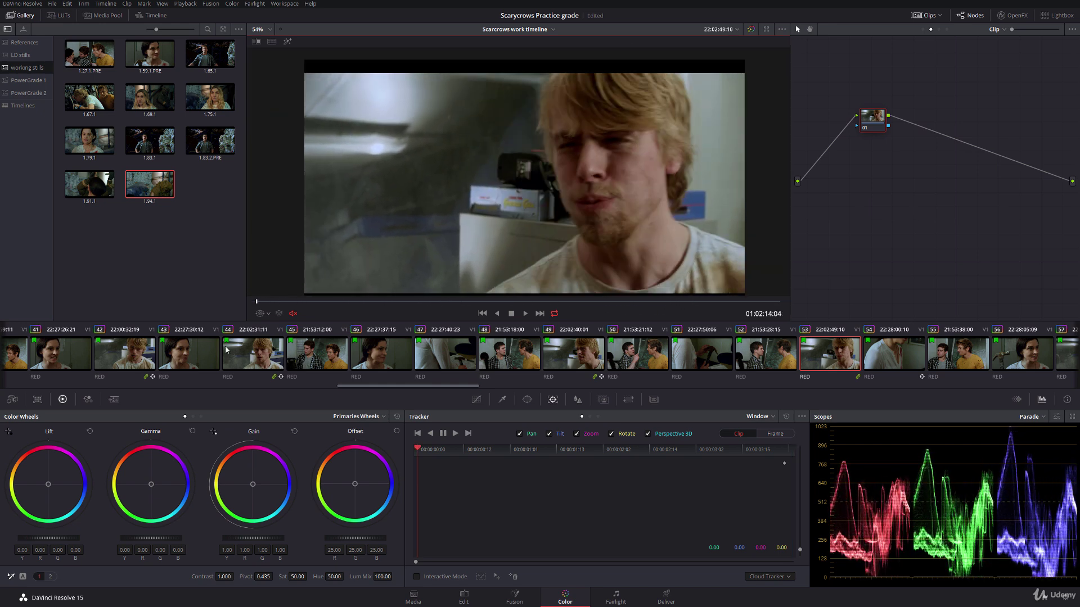
pyautogui.middleClick(257, 354)
pyautogui.click(261, 313)
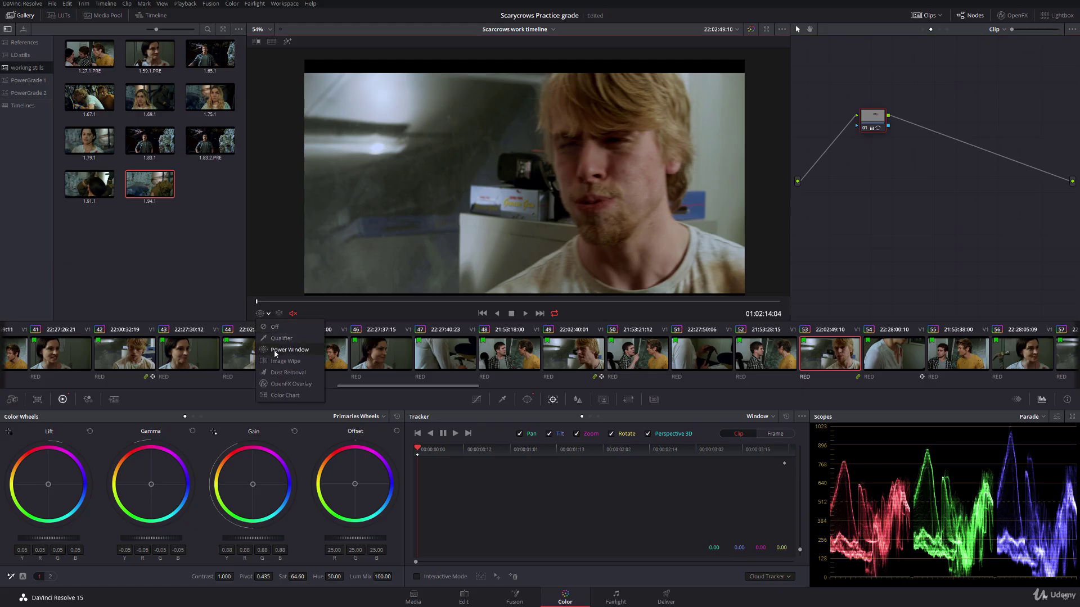
pyautogui.click(286, 368)
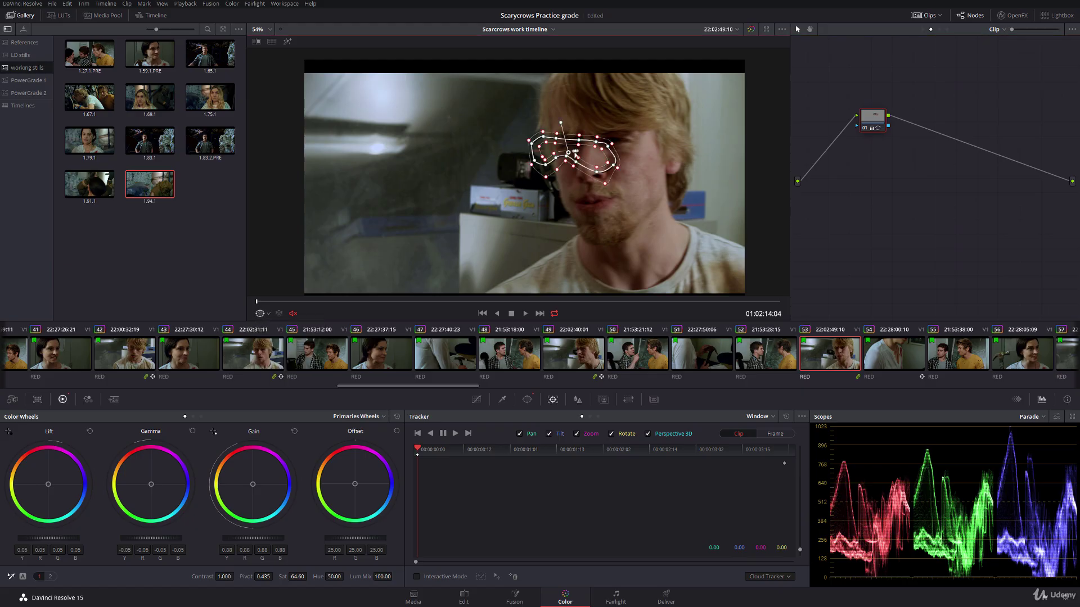
# Step: Move the window over the man's eyes on clip 53 and track it forward through the shot
pyautogui.scroll(3, 575, 153)
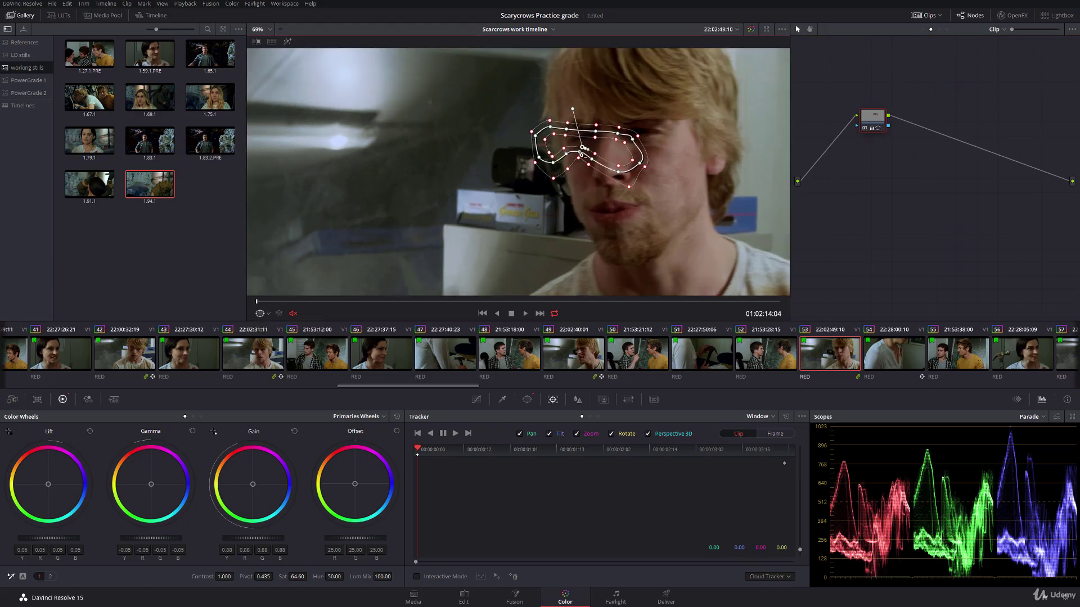
pyautogui.moveTo(556, 167); pyautogui.dragTo(642, 172)
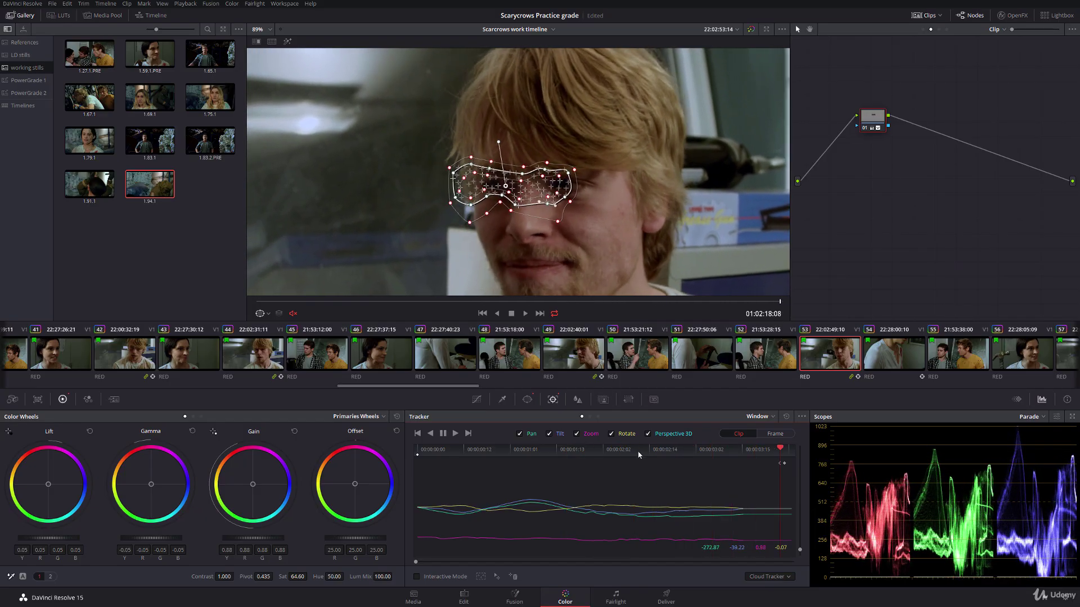
pyautogui.click(615, 450)
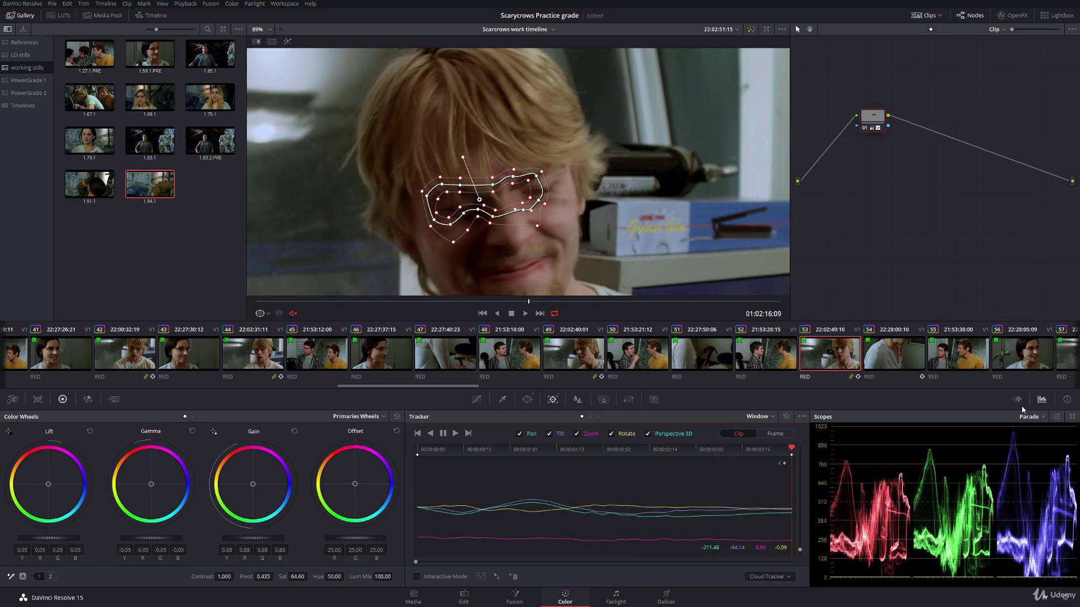
# Step: Display the keyframe editor and add a keyframe to Corrector 1 at 00:00:01:19 on clip 53
pyautogui.click(1015, 401)
pyautogui.click(888, 448)
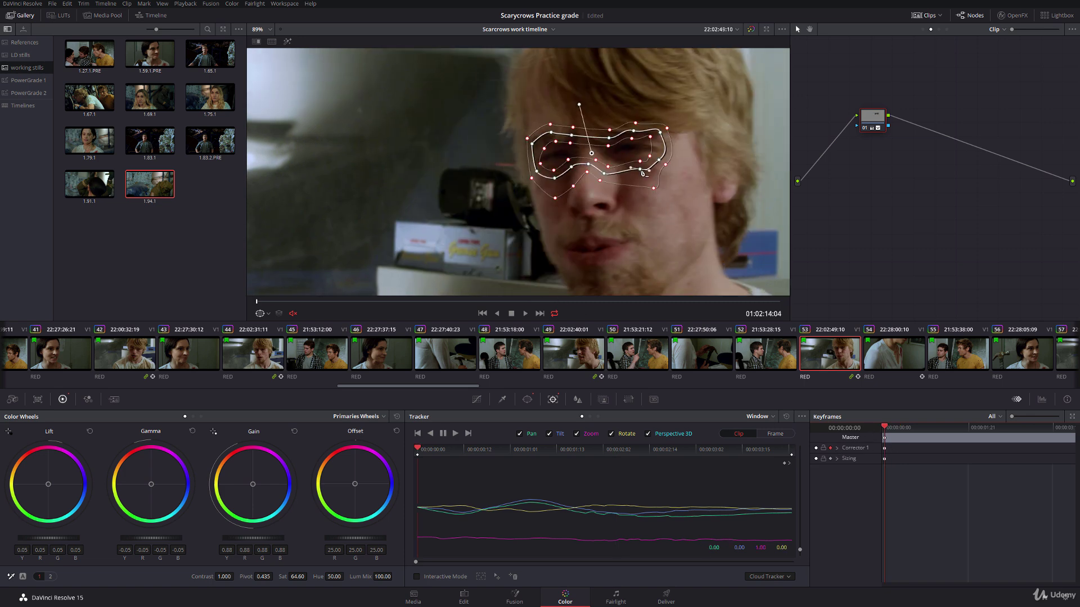
pyautogui.moveTo(890, 432); pyautogui.dragTo(967, 427)
pyautogui.rightClick(968, 458)
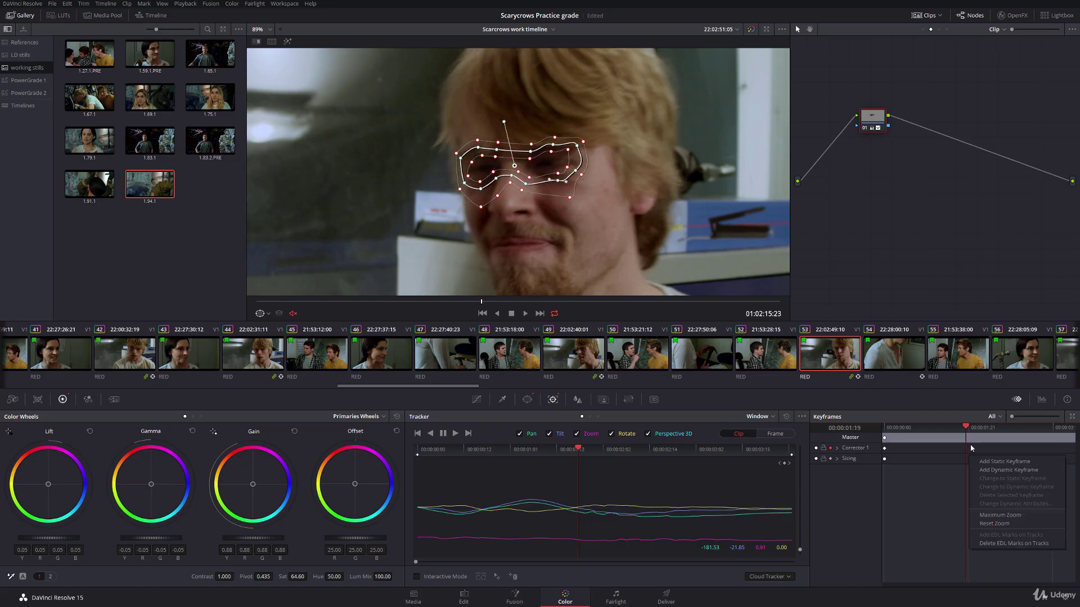
pyautogui.click(988, 462)
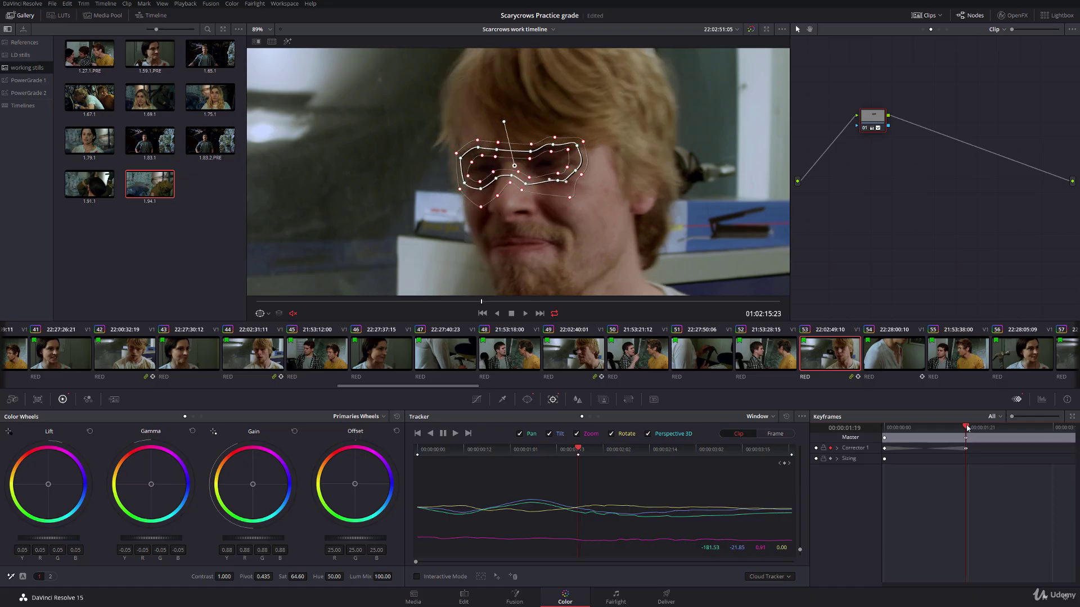
# Step: Refit the tracked window over the man's eyes at 00:00:01:22 and at 00:00:04:04 on clip 53
pyautogui.moveTo(967, 429); pyautogui.dragTo(974, 429)
pyautogui.moveTo(563, 182); pyautogui.dragTo(584, 151)
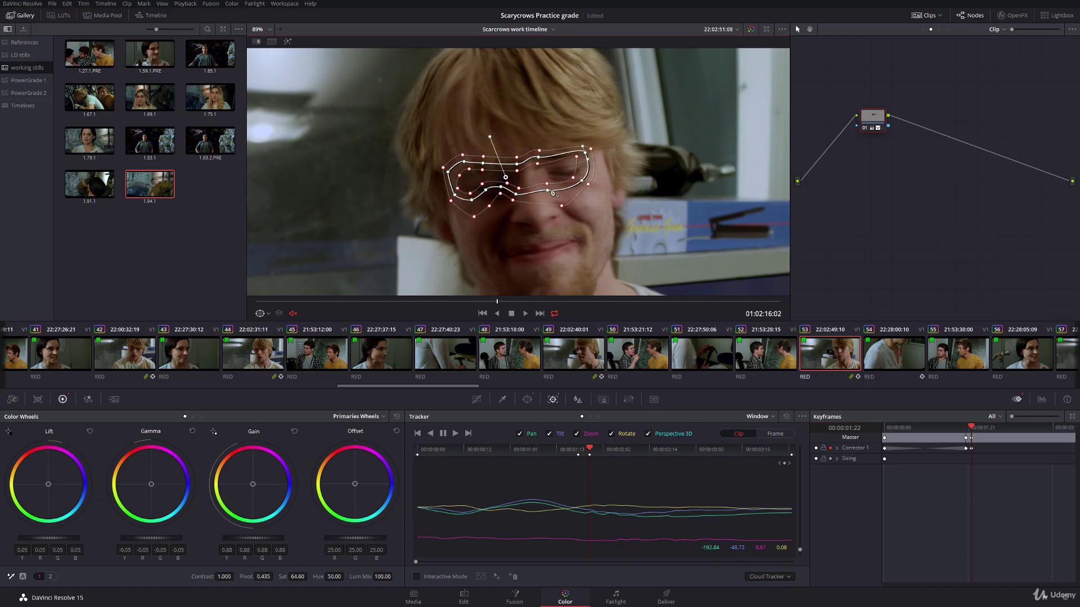
pyautogui.moveTo(520, 196); pyautogui.dragTo(470, 208)
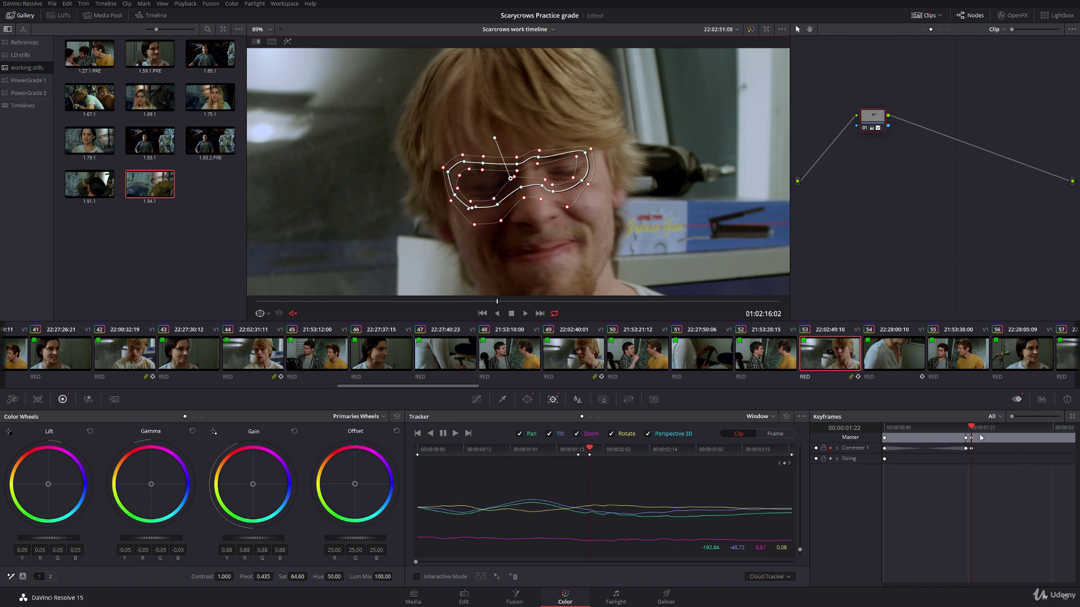
pyautogui.moveTo(973, 429); pyautogui.dragTo(1073, 428)
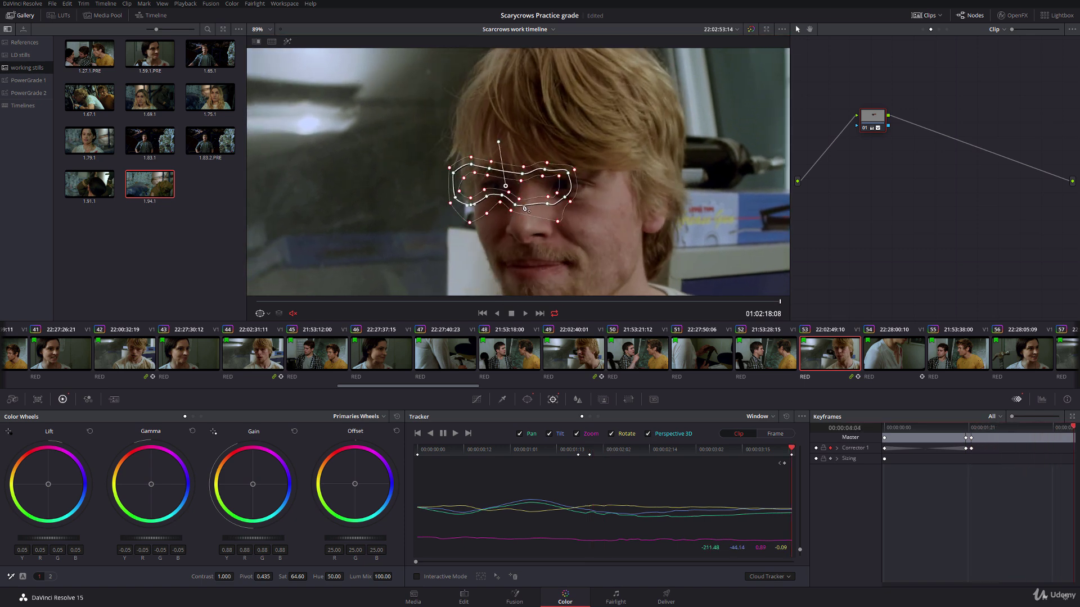
pyautogui.moveTo(505, 186); pyautogui.dragTo(529, 190)
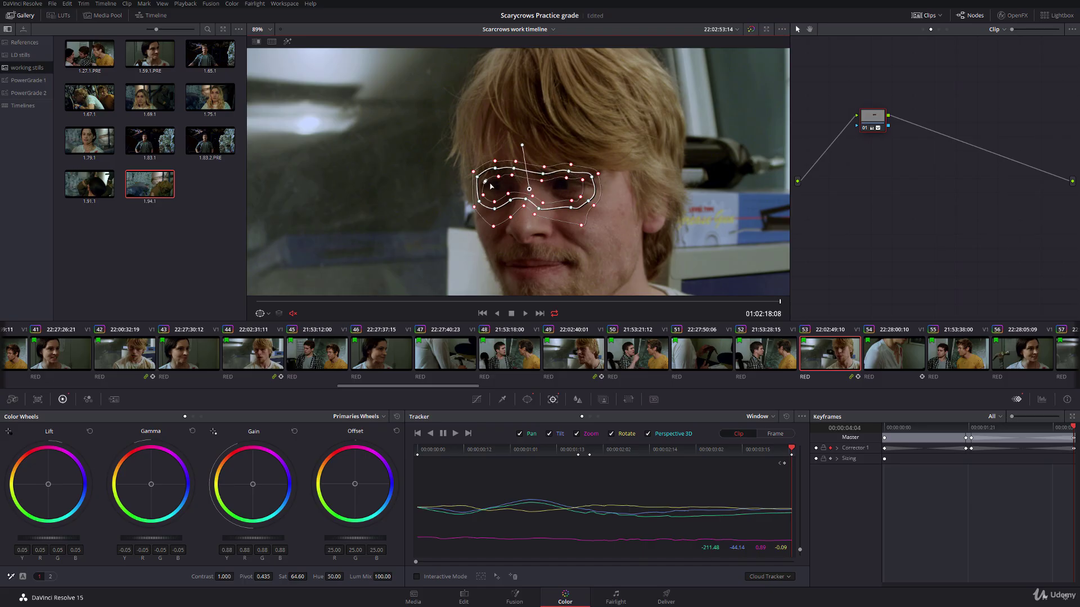
# Step: Play back clip 53, hide the window overlay, and review the eye correction through to the last frame
pyautogui.press('space')
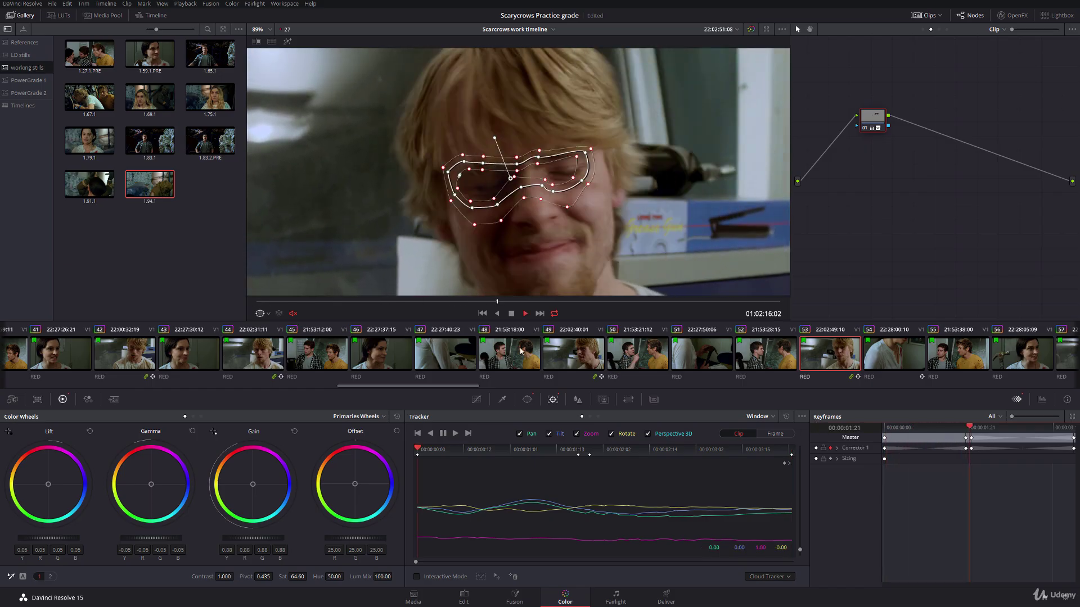
pyautogui.click(511, 313)
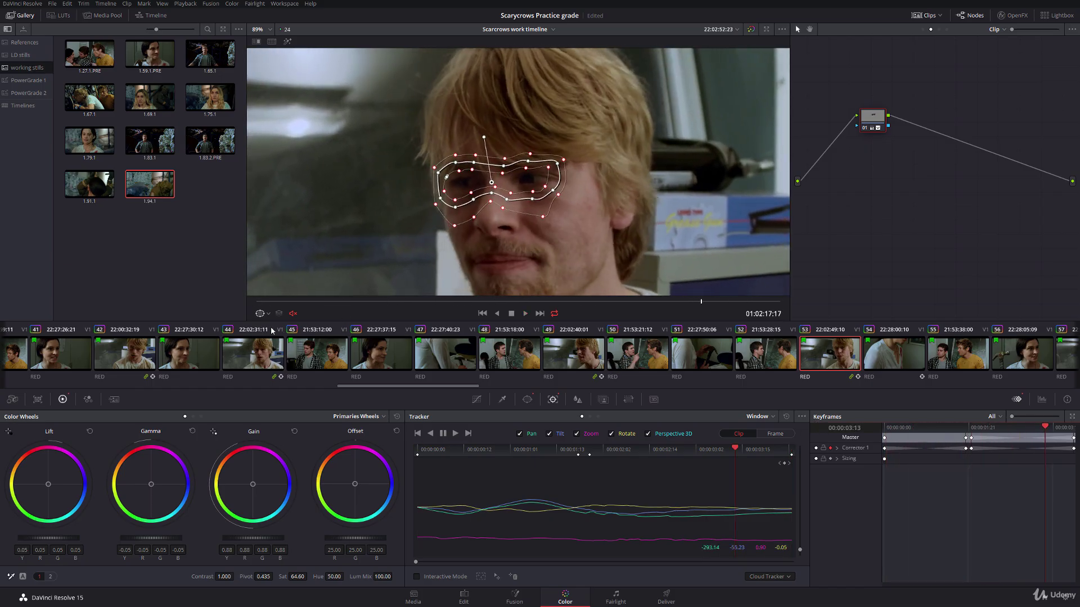
pyautogui.click(260, 313)
pyautogui.click(281, 335)
pyautogui.scroll(2, 362, 214)
pyautogui.press('space')
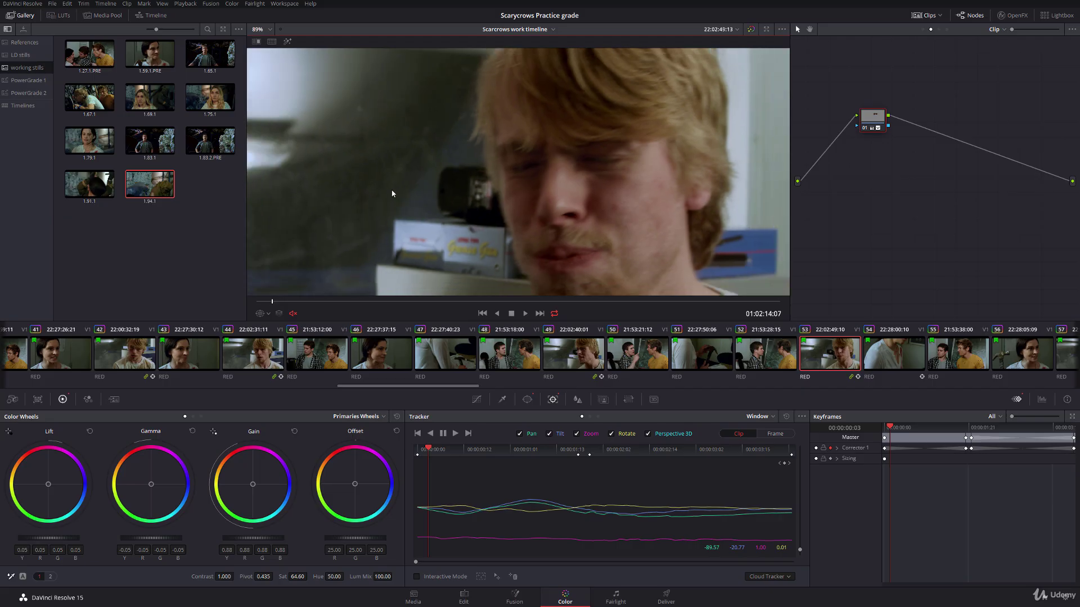
pyautogui.scroll(-4, 416, 191)
pyautogui.moveTo(366, 307); pyautogui.dragTo(780, 310)
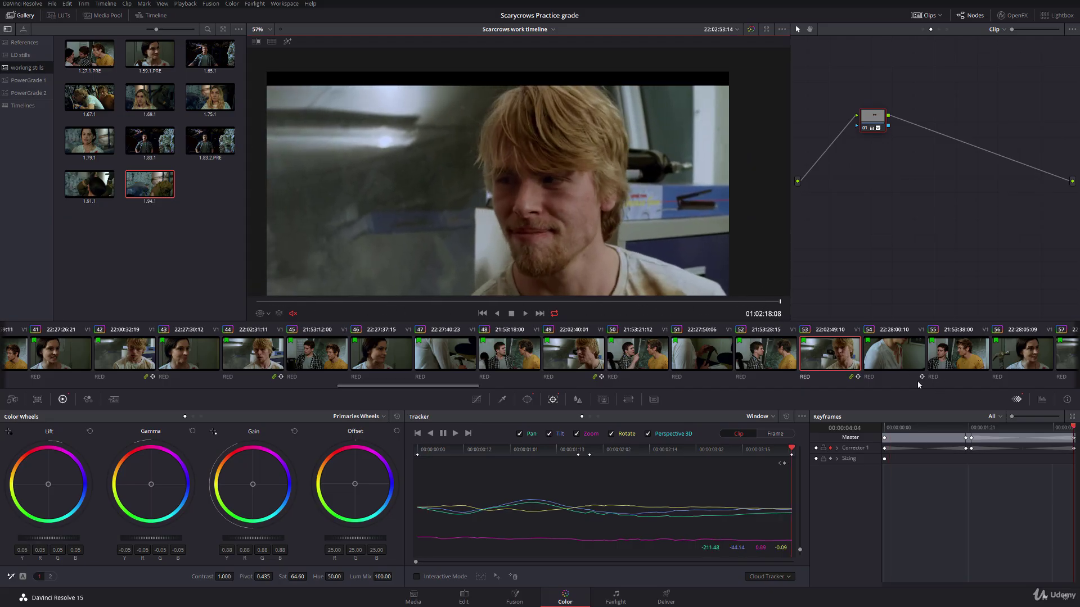
# Step: Copy the eye-window grade from clip 49 onto clip 57 and show the Power Window overlay
pyautogui.scroll(-5, 486, 385)
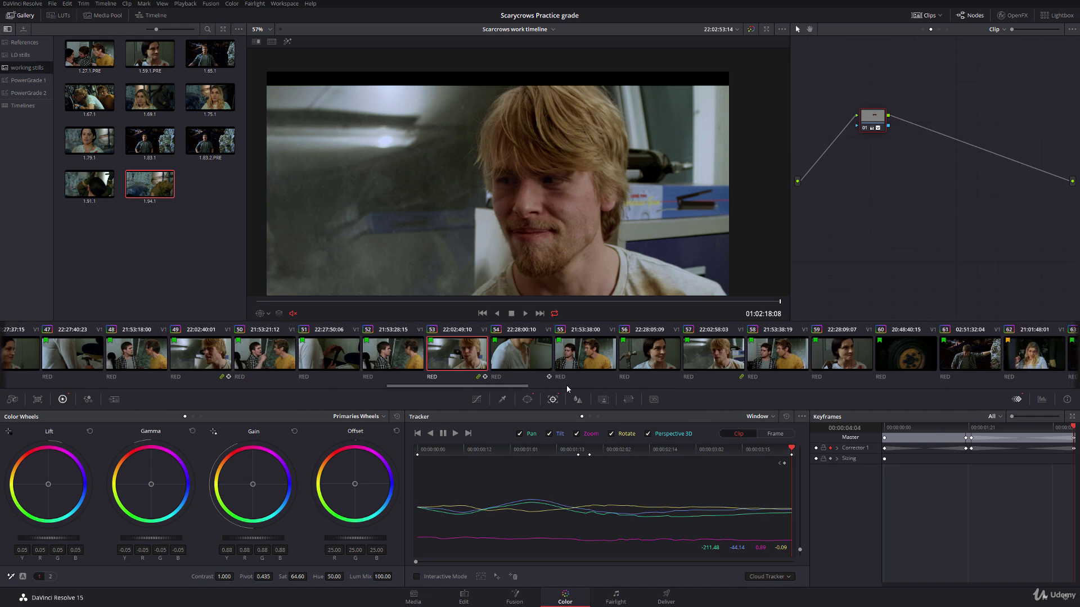
pyautogui.click(705, 359)
pyautogui.press('space')
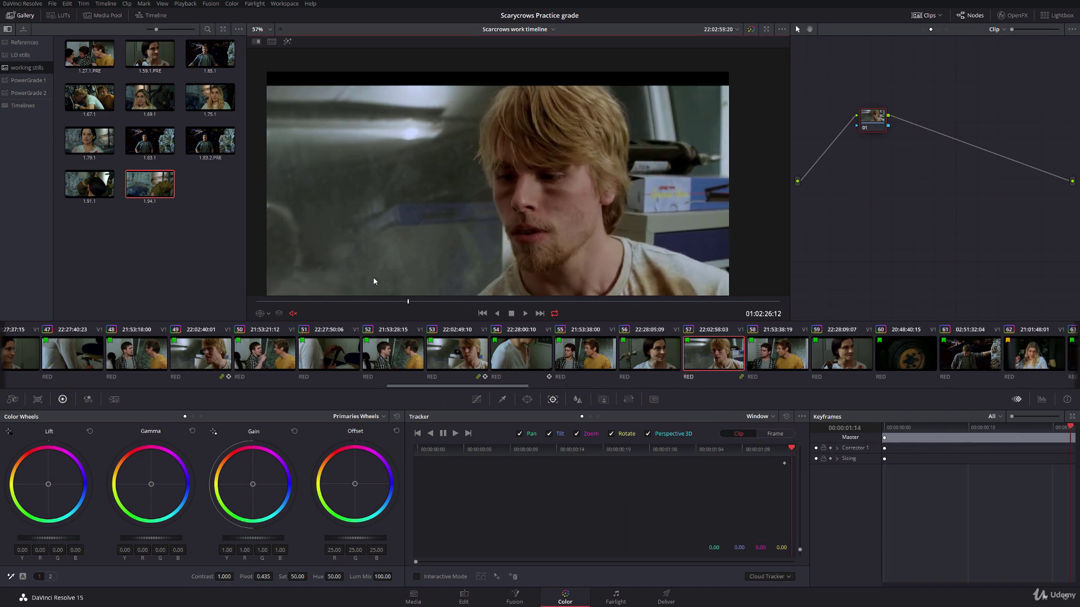
pyautogui.middleClick(219, 346)
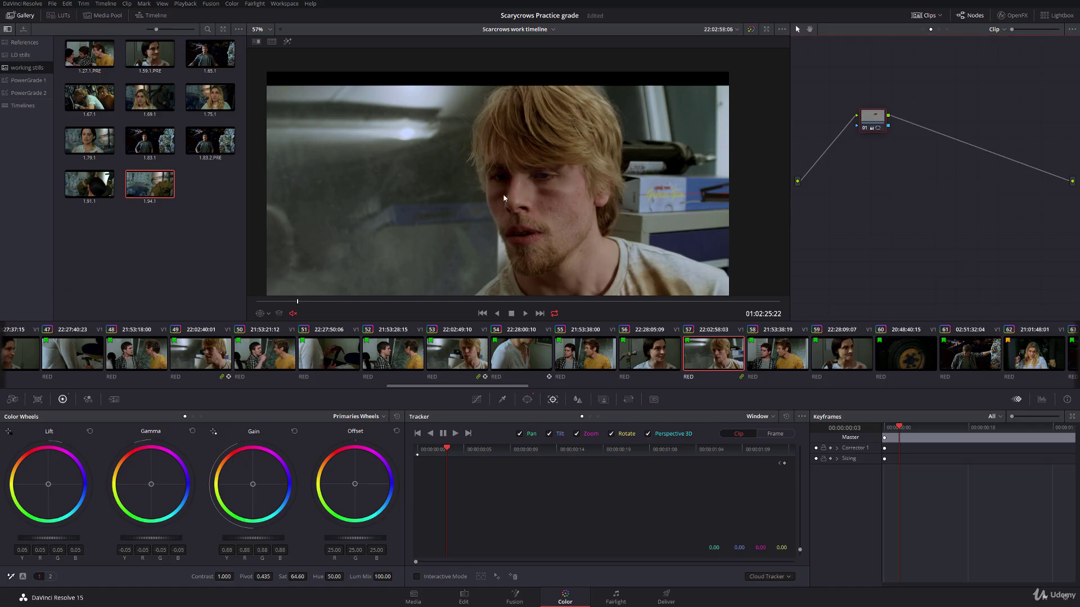
pyautogui.click(260, 314)
pyautogui.click(286, 352)
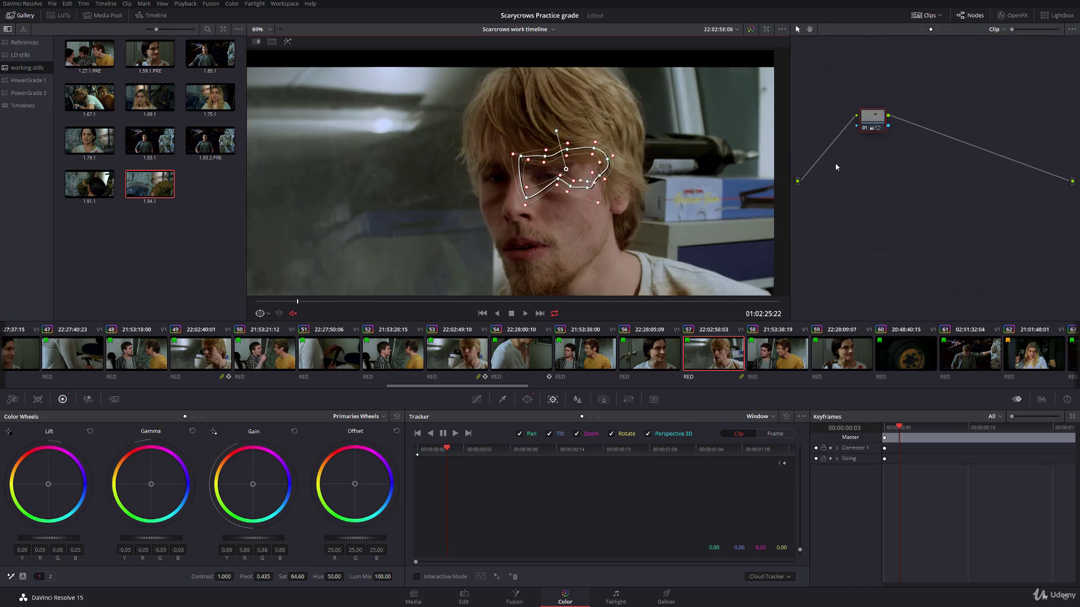
# Step: Reset the grade on clip 57 and apply the eye-window grade with the undistorted mask shape instead
pyautogui.rightClick(851, 185)
pyautogui.press('Escape')
pyautogui.rightClick(861, 192)
pyautogui.click(869, 195)
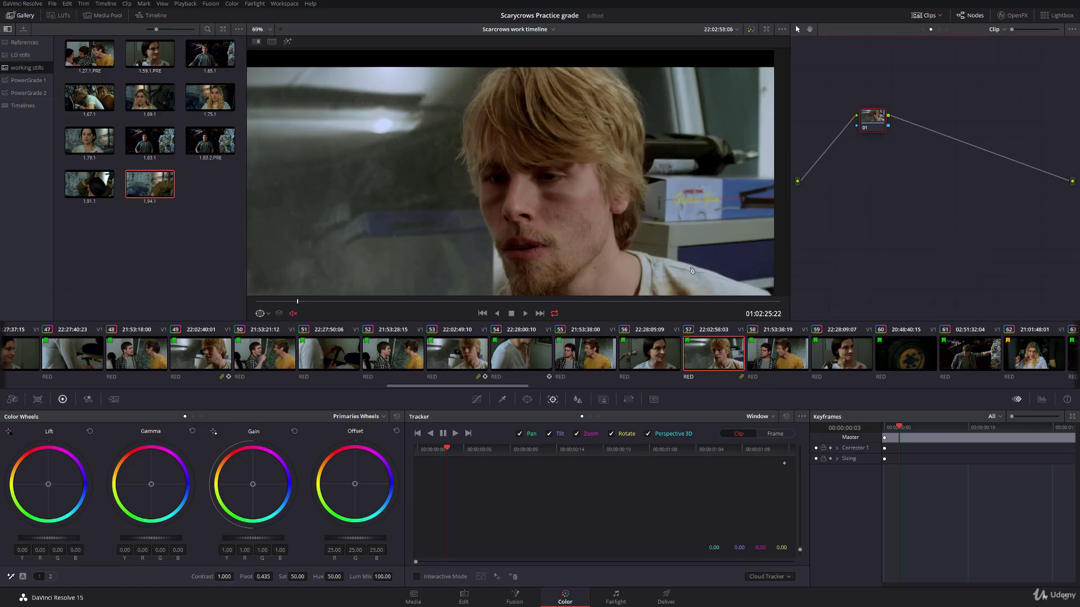
pyautogui.moveTo(492, 387); pyautogui.dragTo(417, 383)
pyautogui.hotkey('ctrl', 'z')
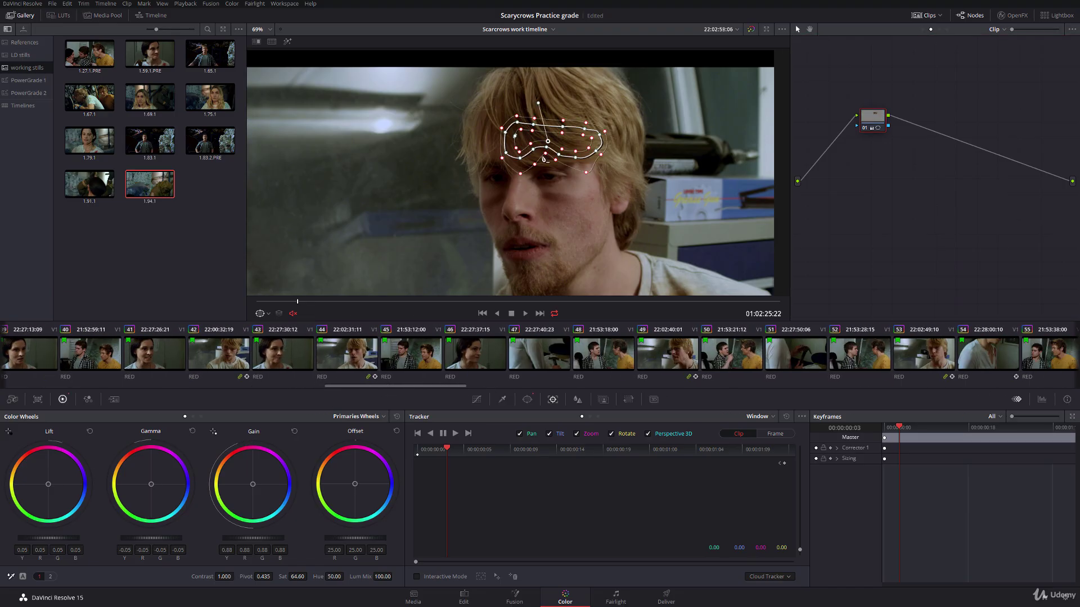
# Step: Fit the window to the man's eyes on clip 57, track it backward and forward through the shot, and hide the overlay
pyautogui.moveTo(553, 139); pyautogui.dragTo(530, 179)
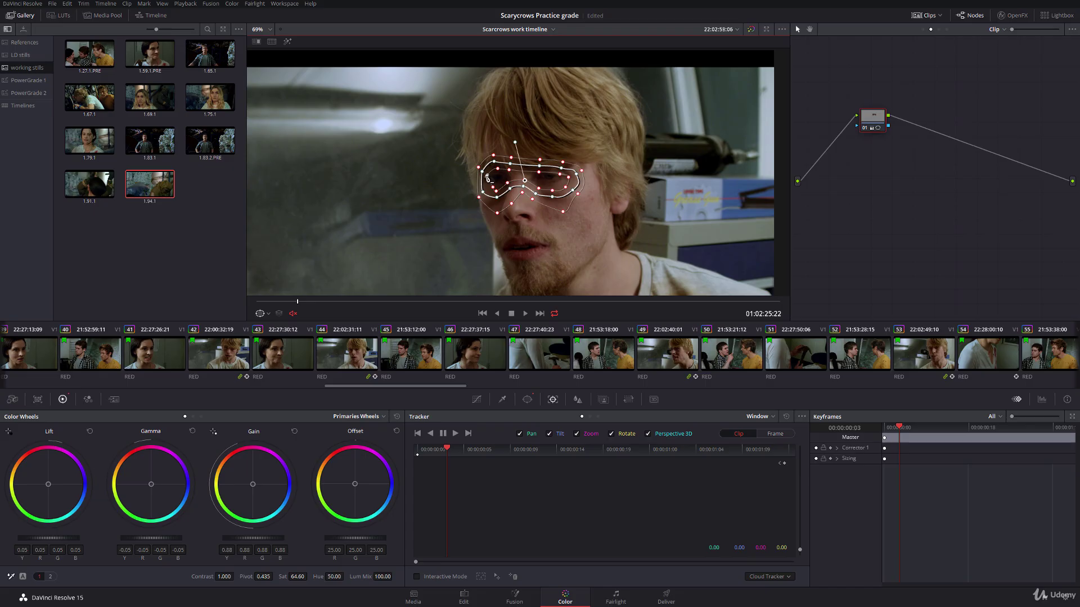
pyautogui.moveTo(559, 172)
pyautogui.mouseDown()
pyautogui.moveTo(554, 166)
pyautogui.moveTo(558, 194)
pyautogui.moveTo(568, 188)
pyautogui.mouseUp()
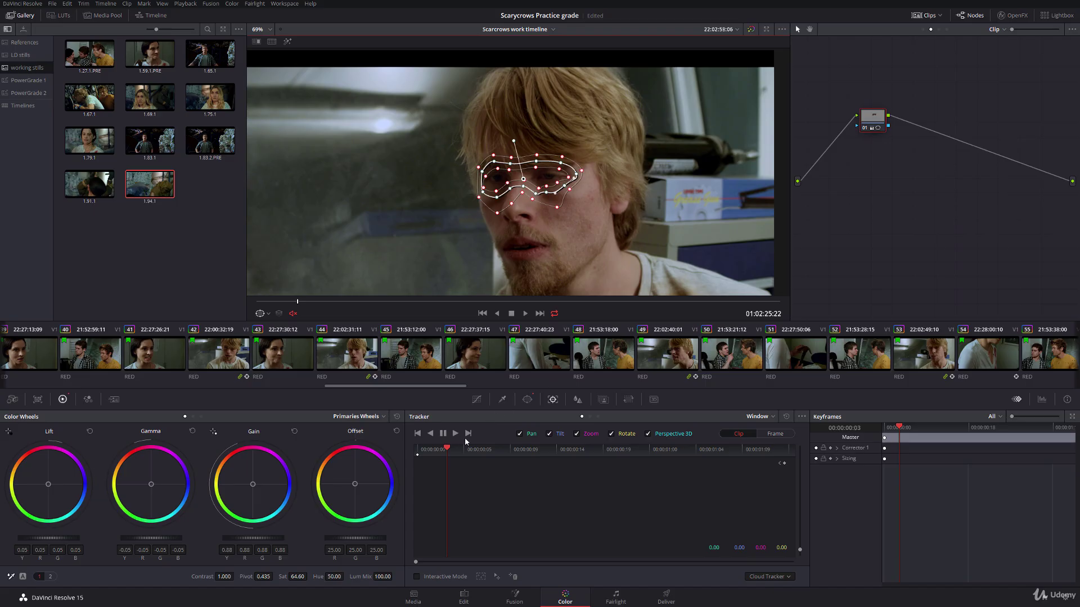
pyautogui.click(431, 434)
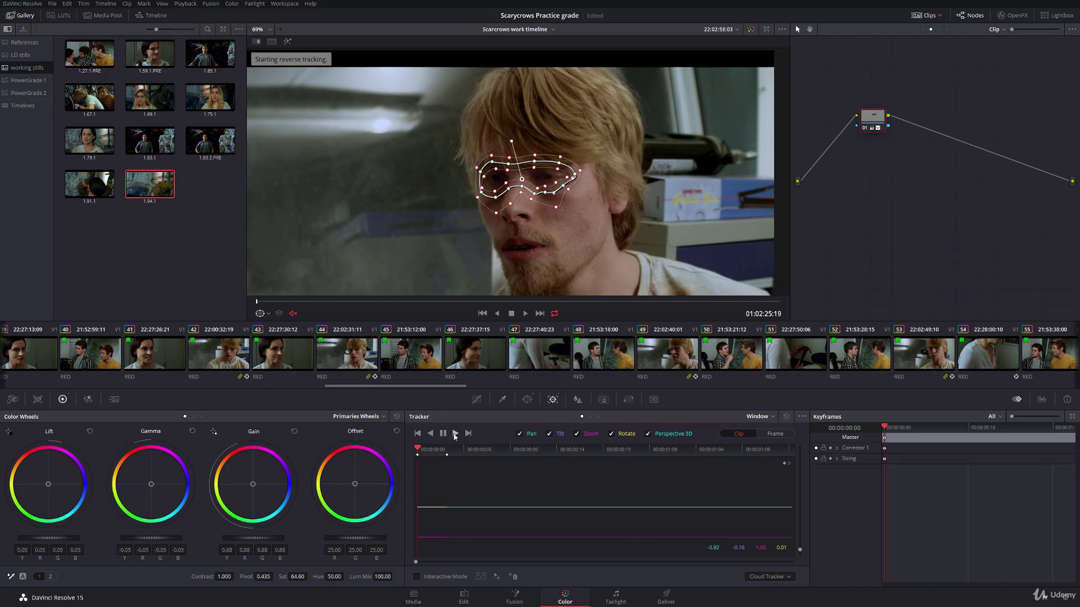
pyautogui.click(456, 434)
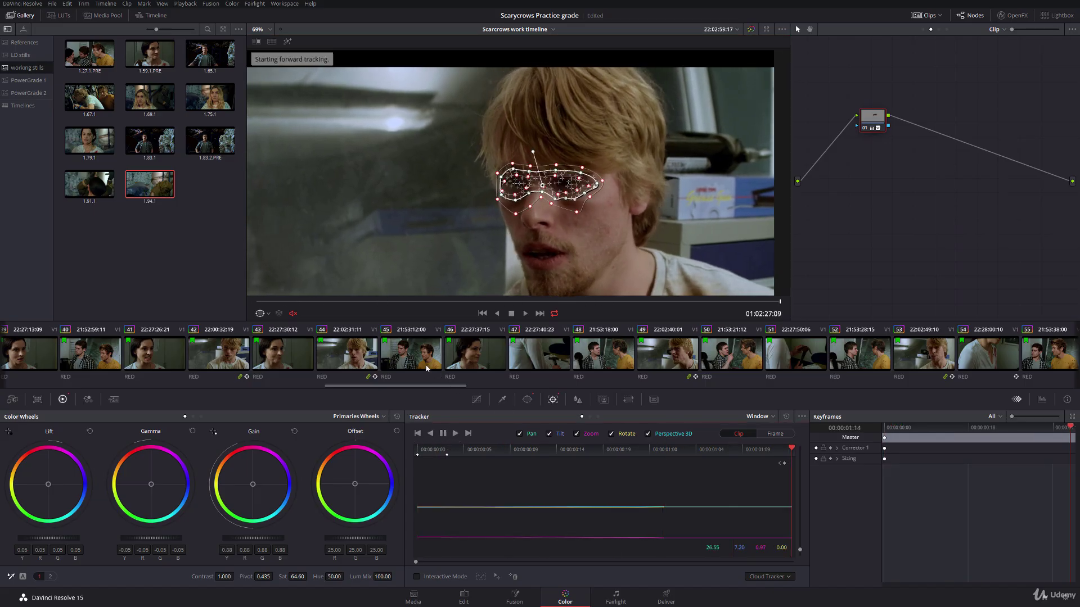
pyautogui.click(278, 314)
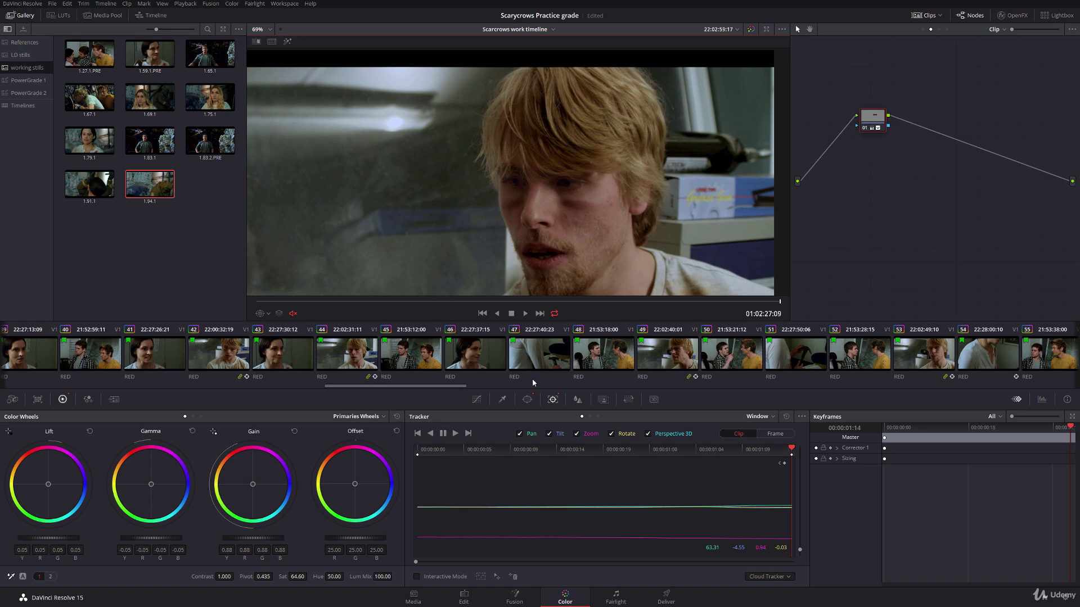
# Step: Turn off playback looping and play from clip 59 into clip 60 to review the woman's shots
pyautogui.moveTo(450, 386); pyautogui.dragTo(530, 386)
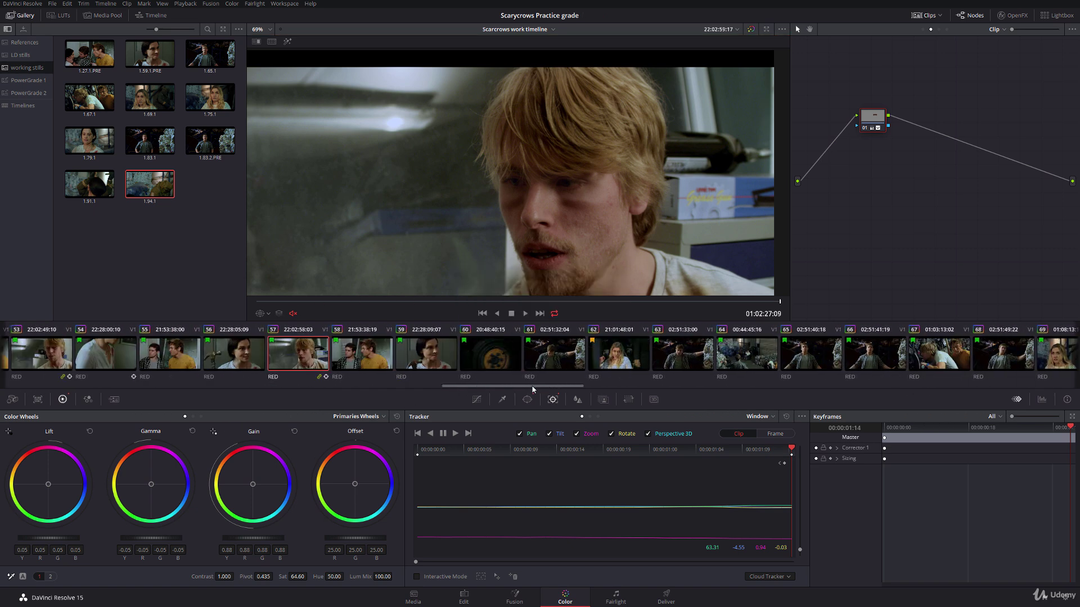
pyautogui.click(603, 357)
pyautogui.click(469, 353)
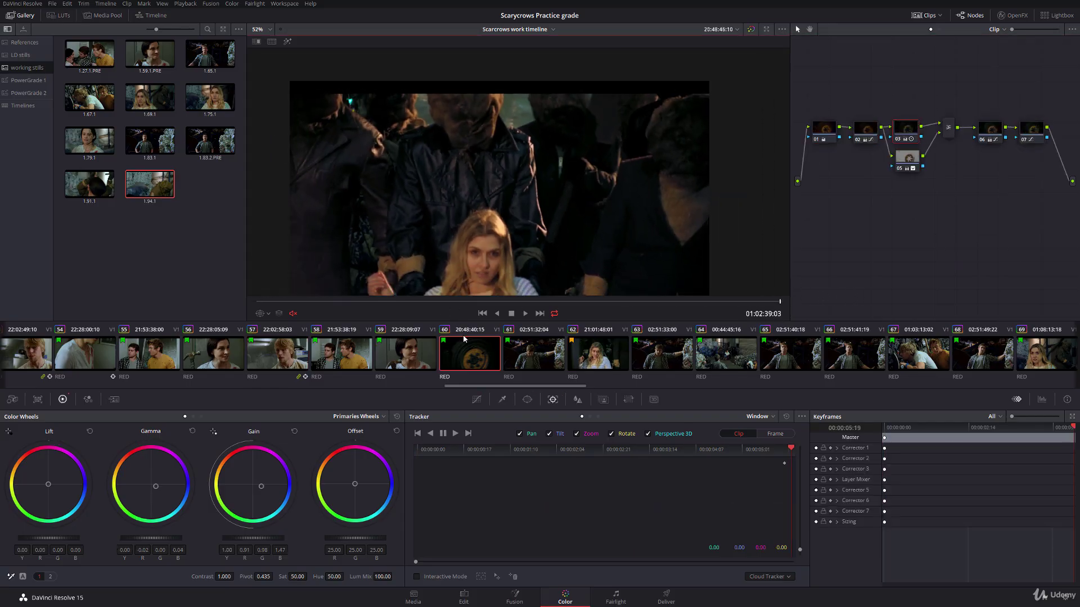
pyautogui.click(404, 355)
pyautogui.press('space')
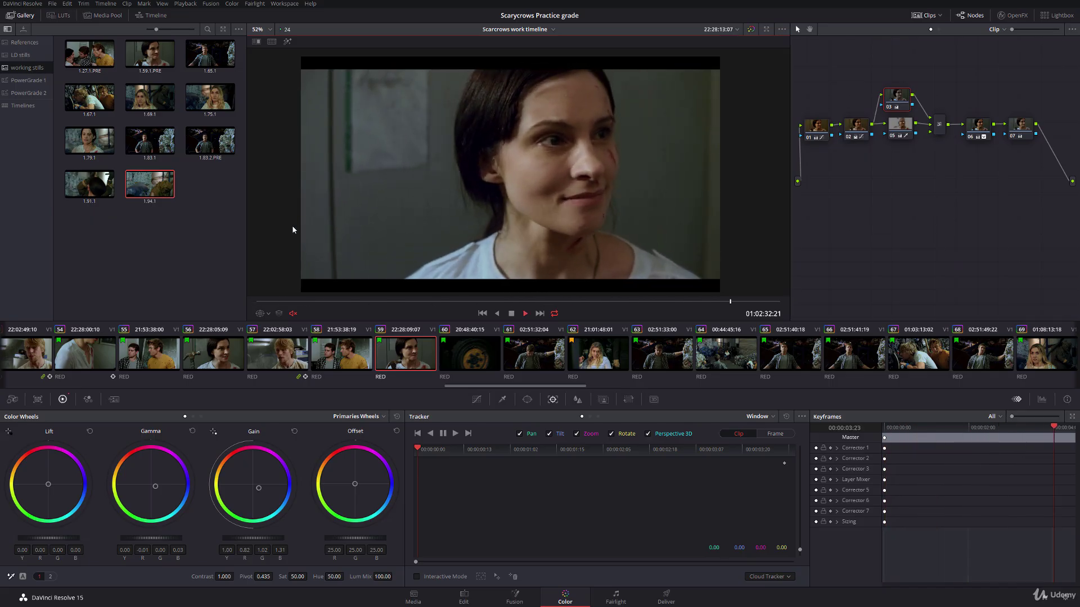
pyautogui.press('space')
pyautogui.hotkey('ctrl', '/')
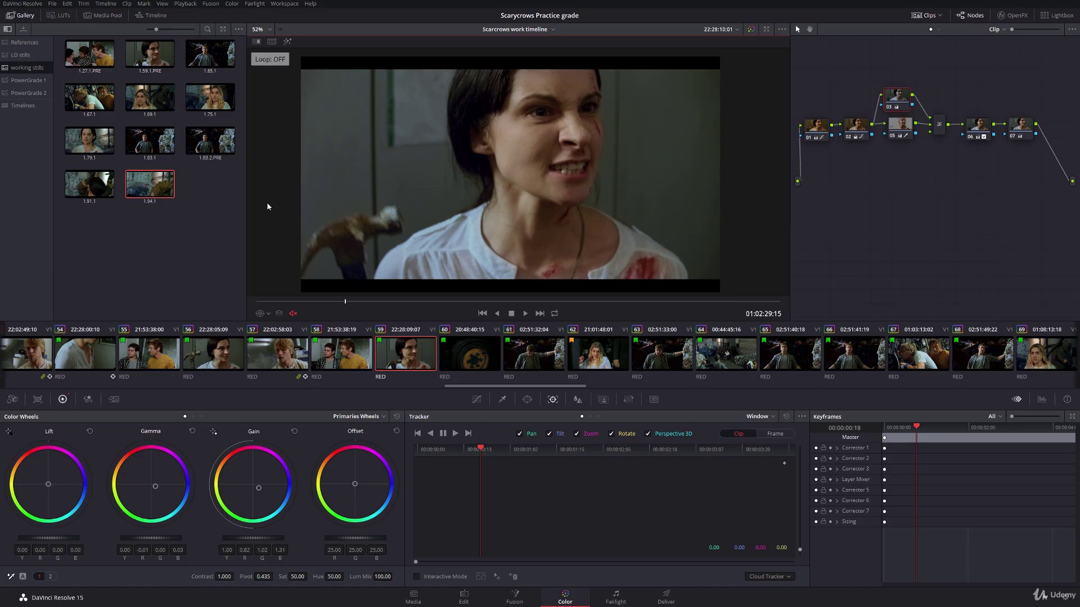
pyautogui.press('space')
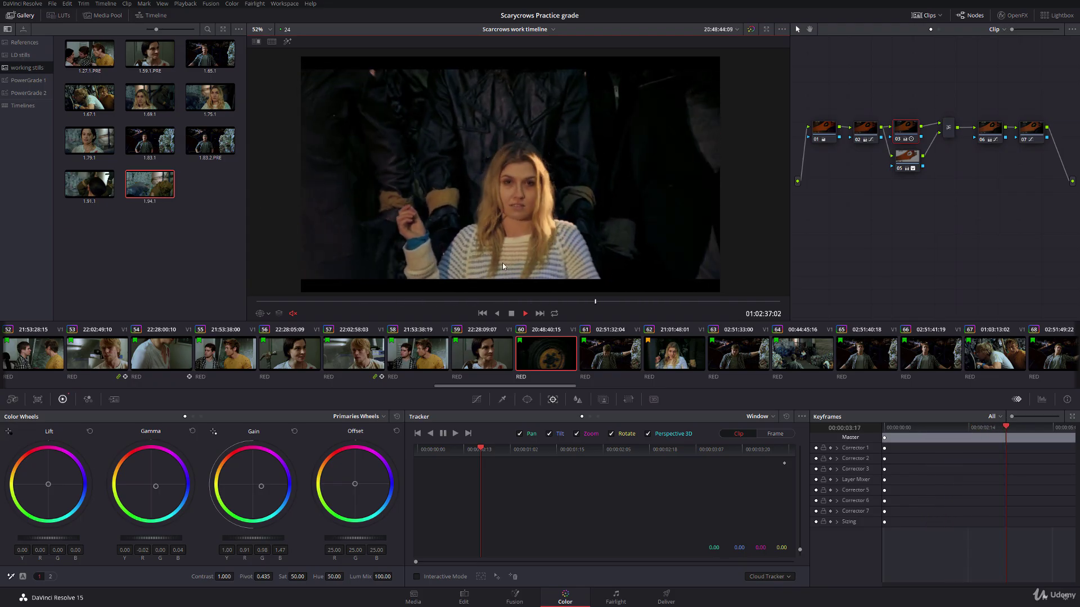
pyautogui.press('space')
# Step: Narrow the skin key in node 05 of clip 60 by setting the qualifier's hue center to 25.0, checking it with Highlight
pyautogui.scroll(5, 490, 255)
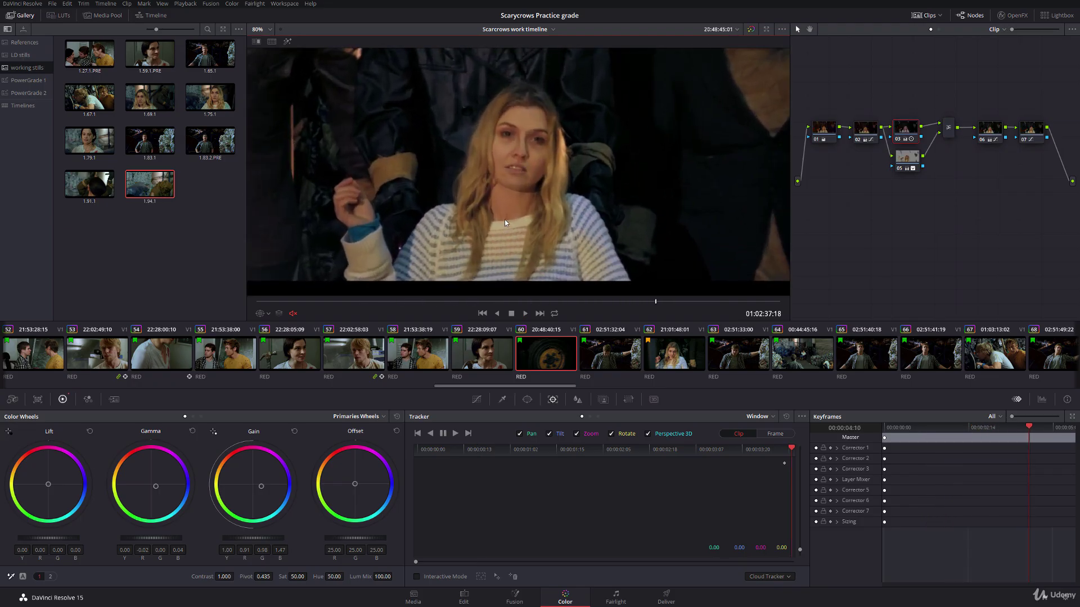
pyautogui.scroll(1, 506, 223)
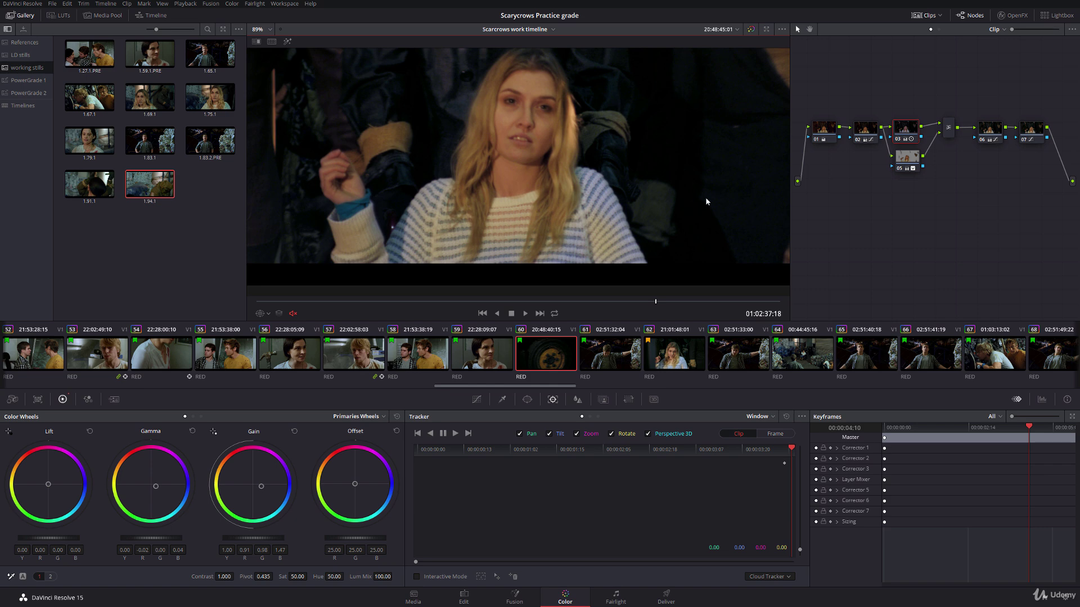
pyautogui.click(912, 160)
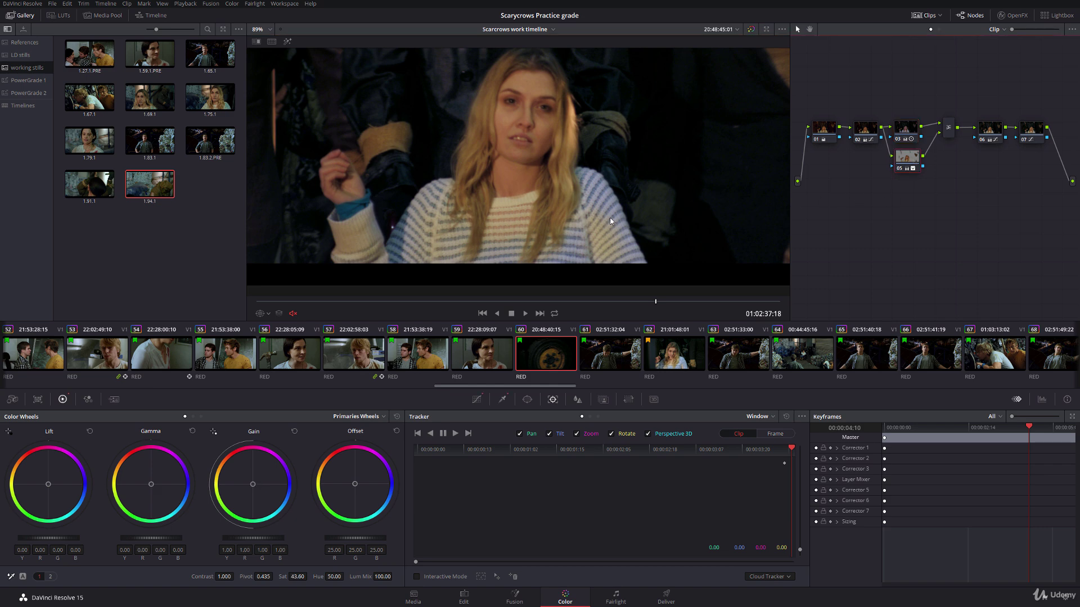
pyautogui.click(287, 42)
pyautogui.scroll(-6, 488, 174)
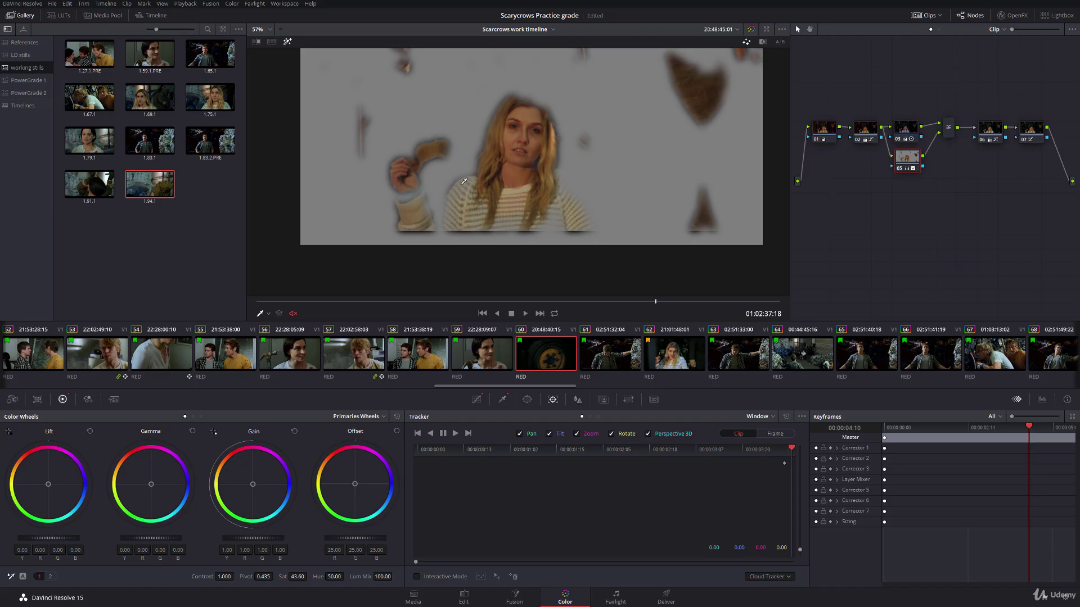
pyautogui.scroll(2, 468, 201)
pyautogui.click(501, 400)
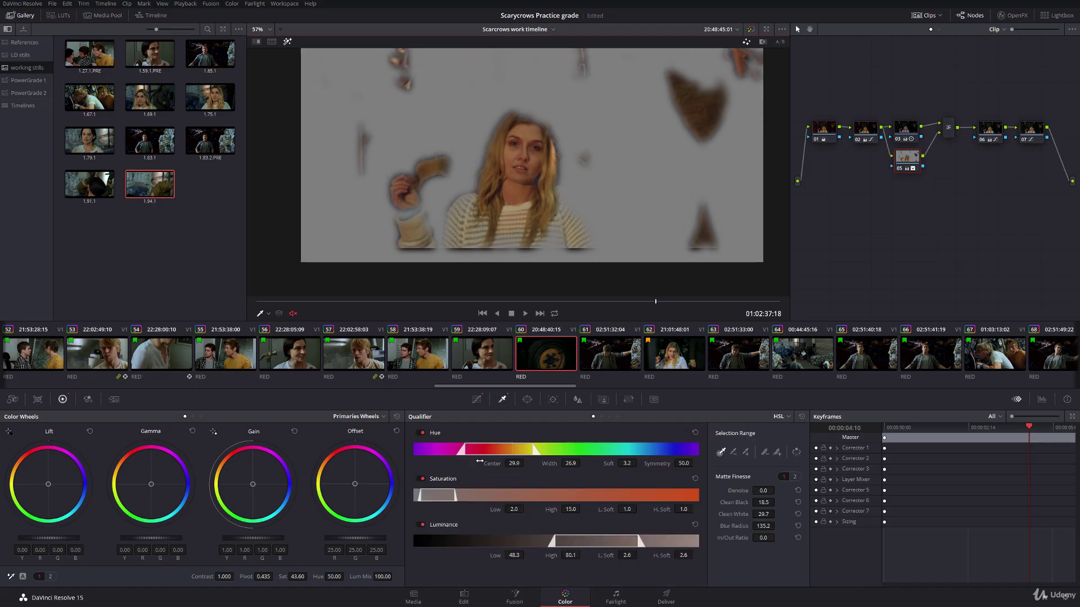
pyautogui.moveTo(487, 448); pyautogui.dragTo(483, 449)
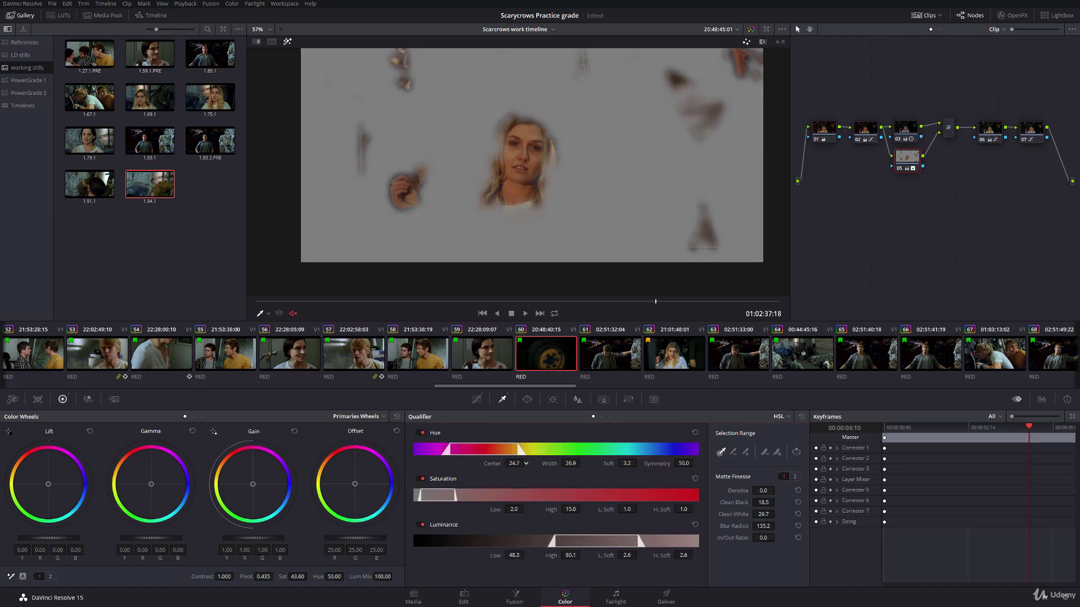
pyautogui.click(287, 43)
pyautogui.scroll(-3, 444, 137)
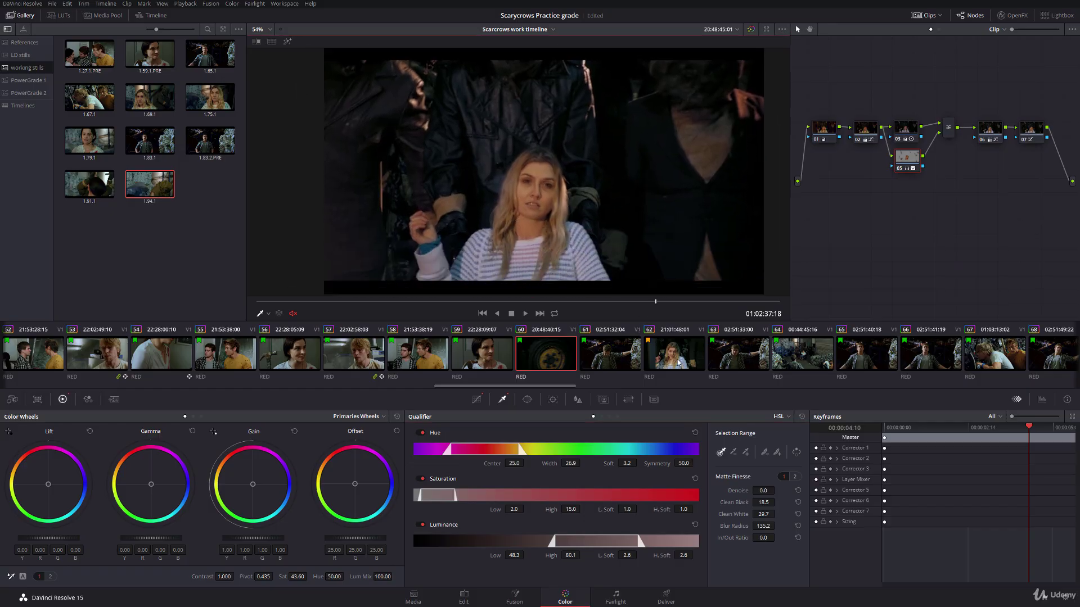
# Step: Highlight the skin key in node 05 of clip 75 and set the qualifier's hue center to 29.0
pyautogui.moveTo(531, 387); pyautogui.dragTo(620, 382)
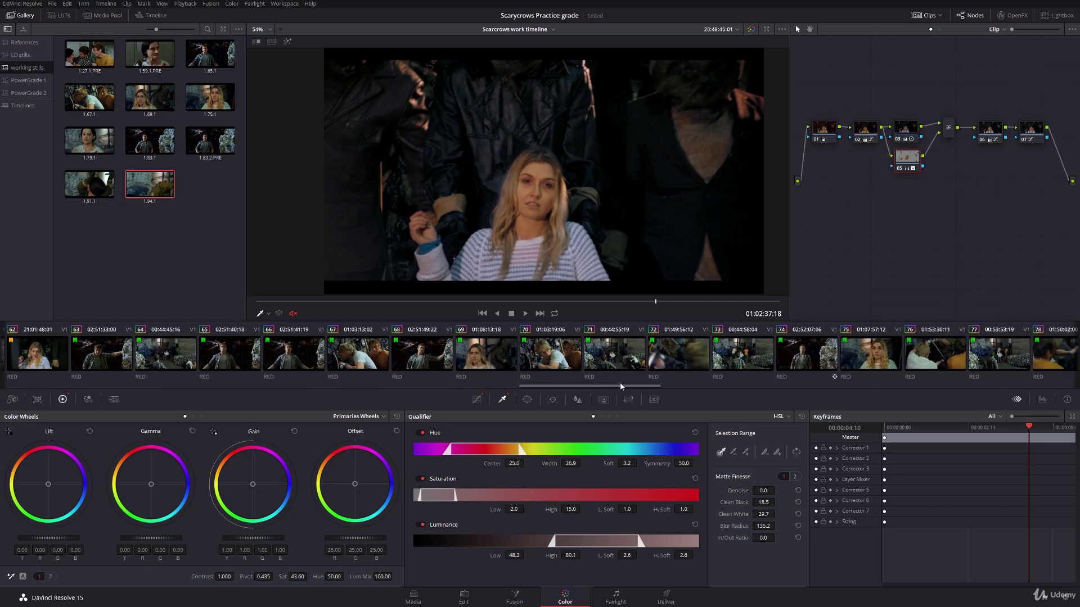
pyautogui.click(872, 355)
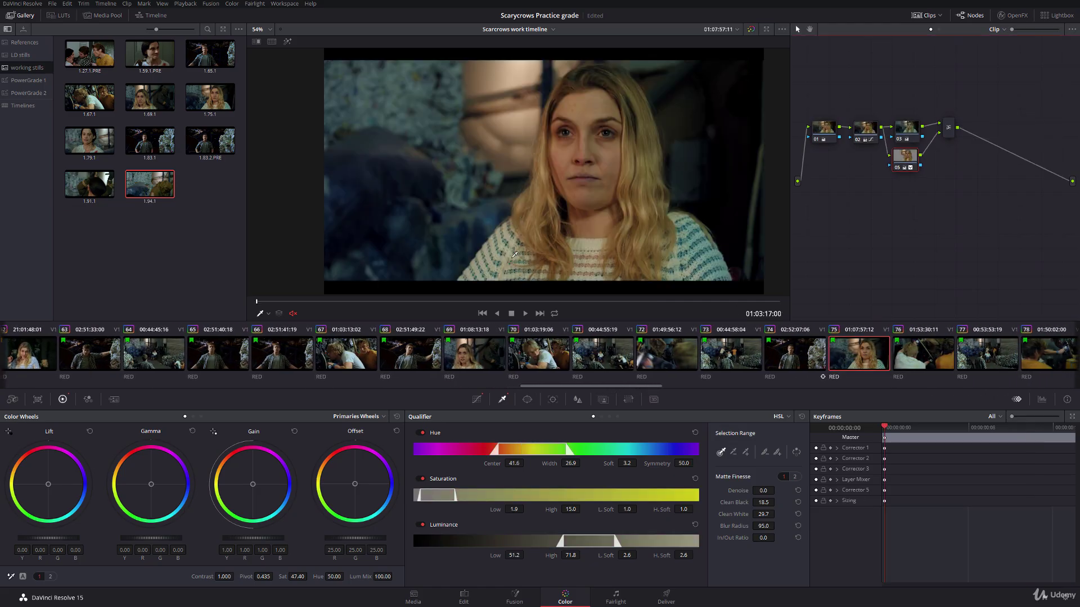
pyautogui.click(287, 43)
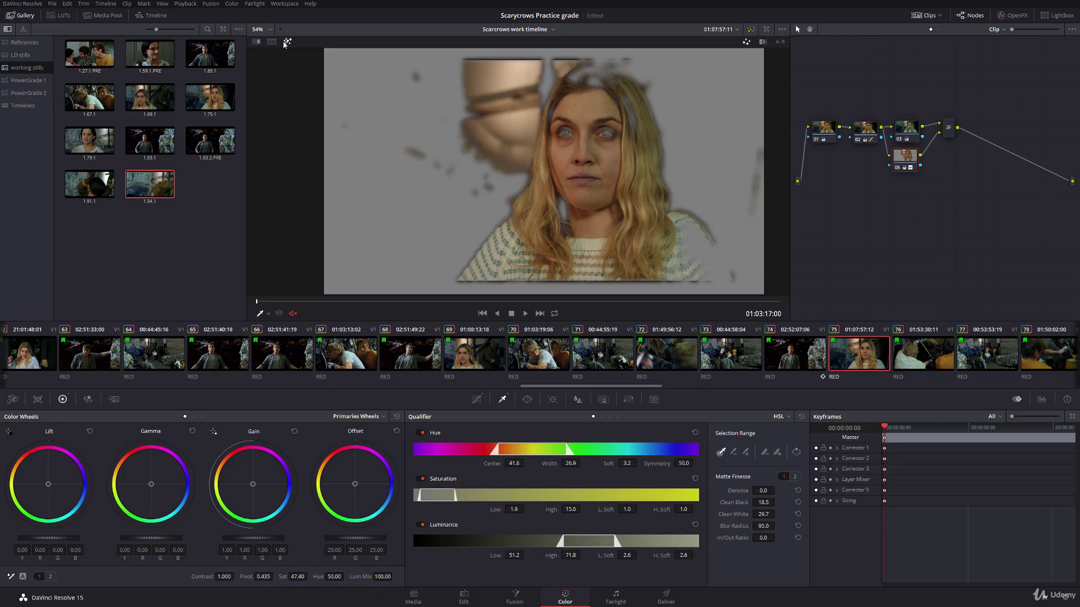
pyautogui.click(287, 43)
pyautogui.click(287, 43)
pyautogui.moveTo(497, 465); pyautogui.dragTo(461, 465)
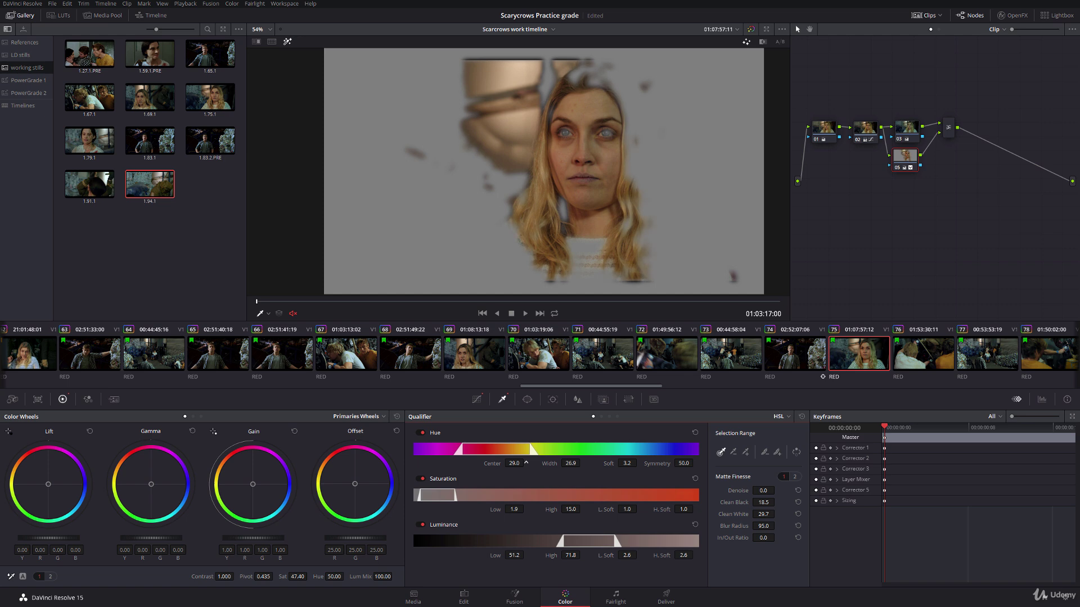
# Step: Turn off Highlight on clip 75 and undo the last hue center change to its skin key
pyautogui.click(287, 42)
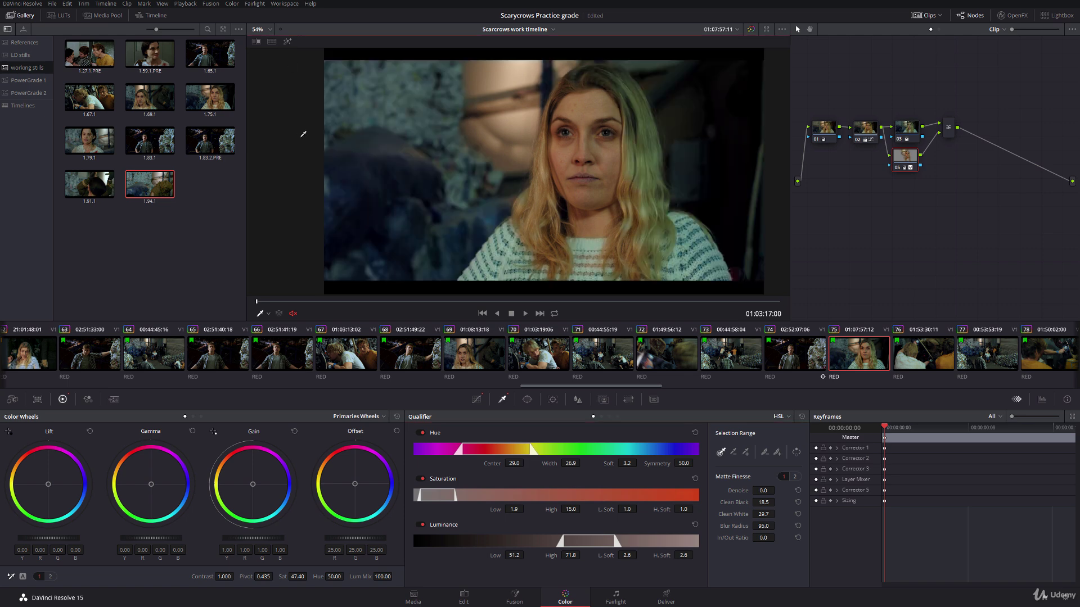
pyautogui.hotkey('ctrl', 'z')
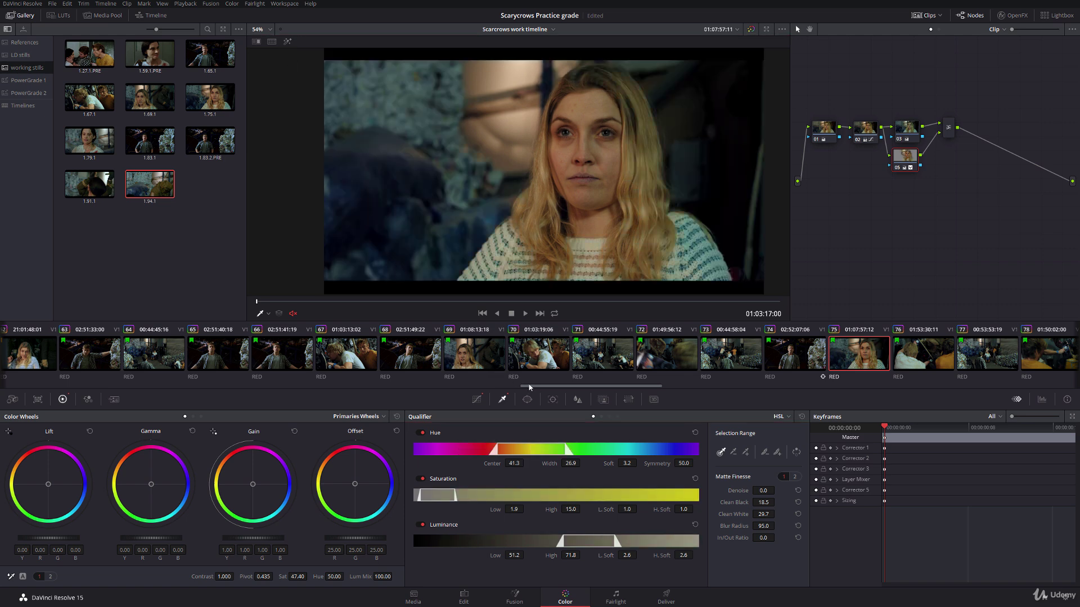
# Step: Highlight the skin key in node 05 of clip 62 and set the qualifier's hue width to 29.0 and center to 32.3
pyautogui.hscroll(-5, 510, 386)
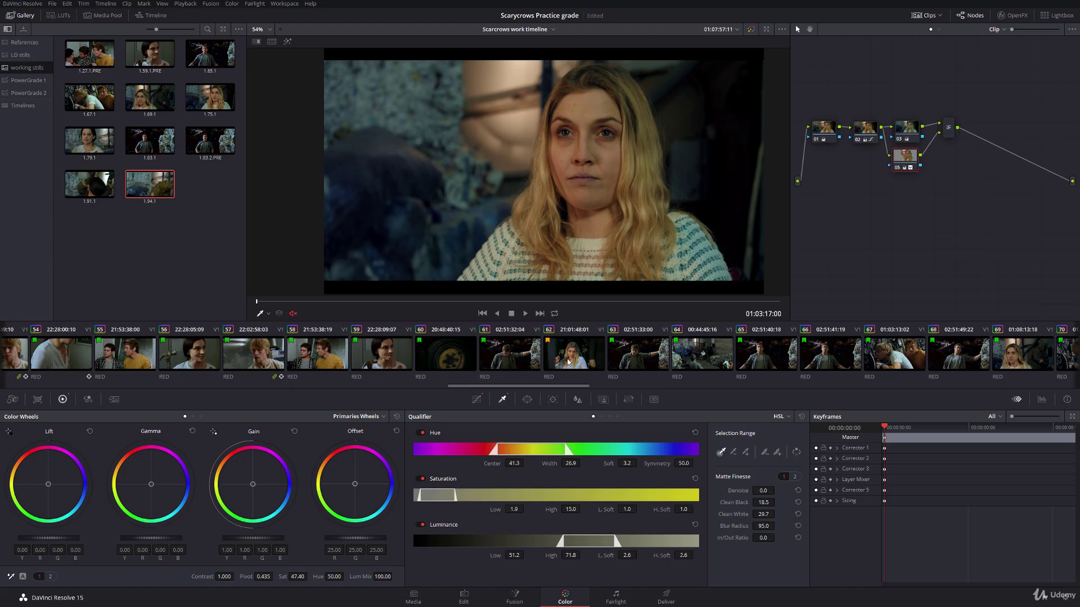
pyautogui.click(567, 362)
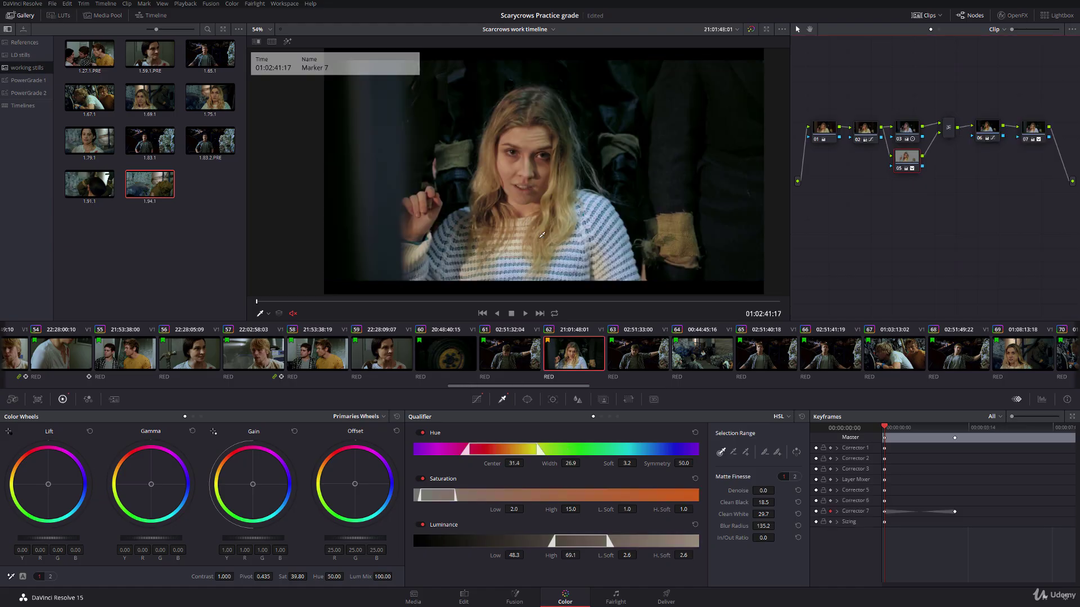
pyautogui.click(287, 41)
pyautogui.moveTo(546, 464); pyautogui.dragTo(583, 463)
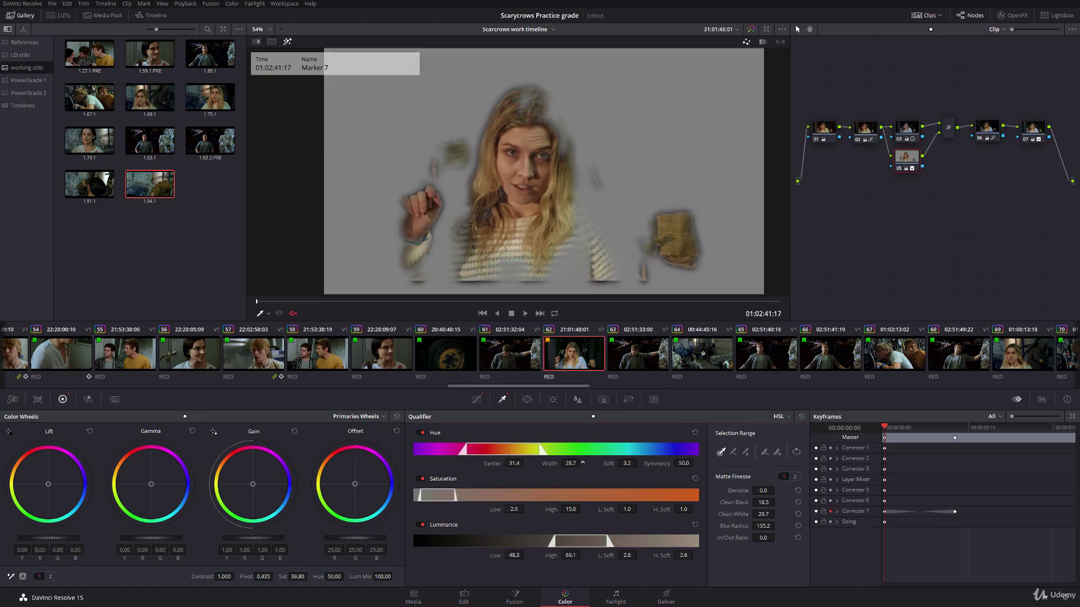
pyautogui.moveTo(496, 463); pyautogui.dragTo(526, 462)
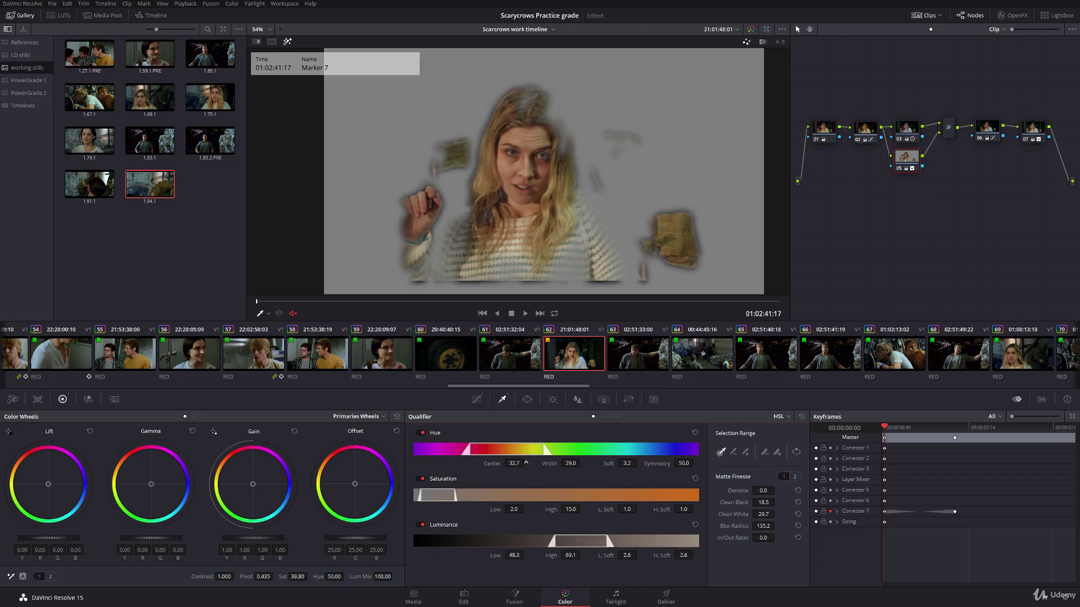
# Step: Set the skin key's saturation range to 1.2 low and 17.5 high, and its luminance range to 45.4 low and 73.7 high
pyautogui.moveTo(492, 509); pyautogui.dragTo(525, 509)
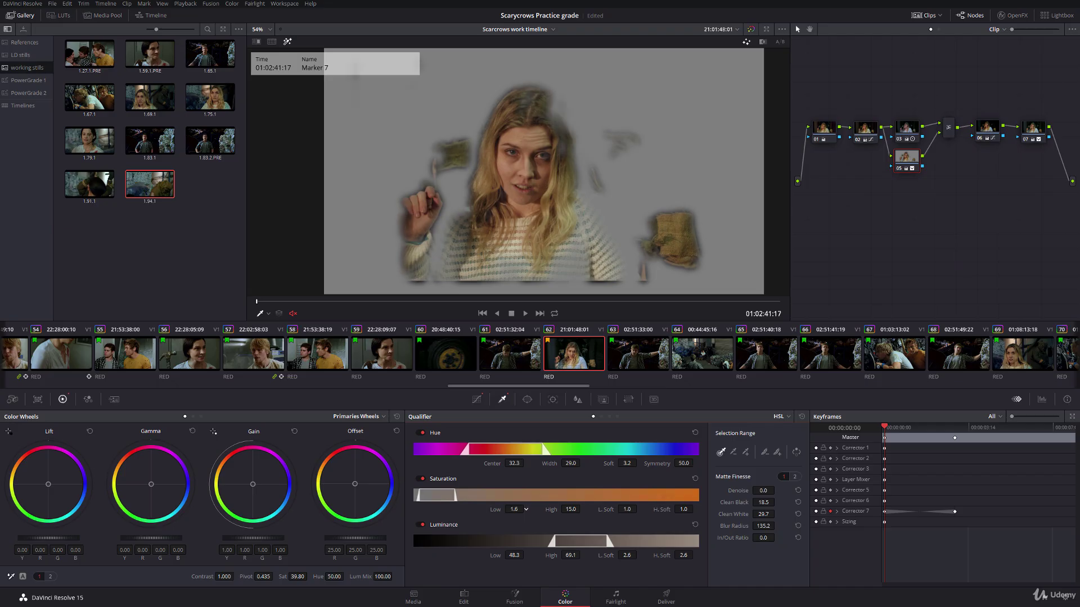
pyautogui.moveTo(583, 556); pyautogui.dragTo(584, 556)
pyautogui.moveTo(498, 510); pyautogui.dragTo(527, 509)
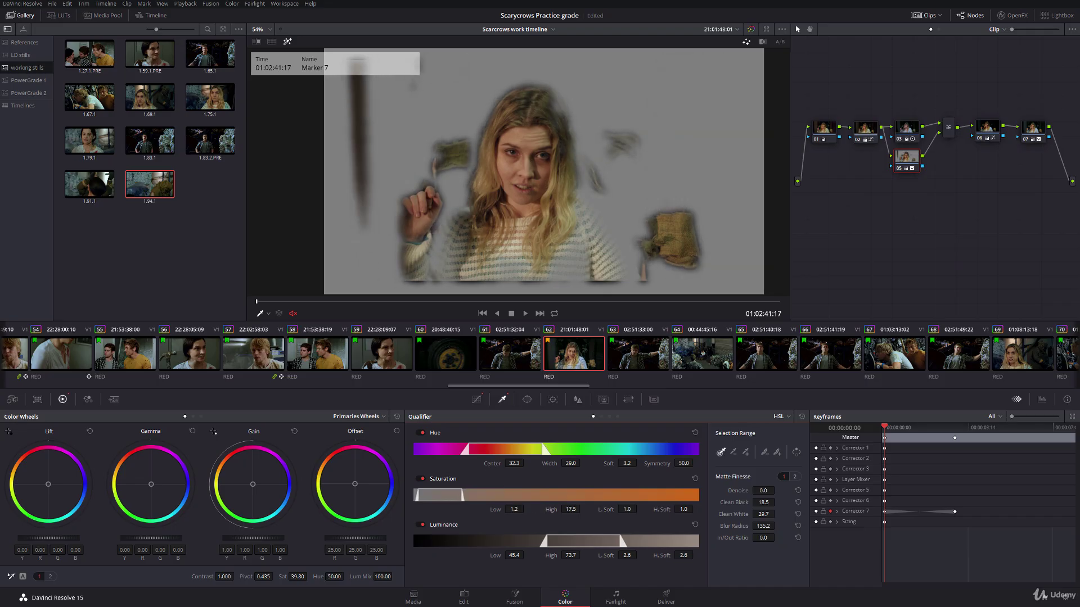
# Step: Set the skin key's hue center to 39.1 and width to 38.4 on clip 62, toggling Highlight to compare with the full image
pyautogui.moveTo(513, 463); pyautogui.dragTo(527, 463)
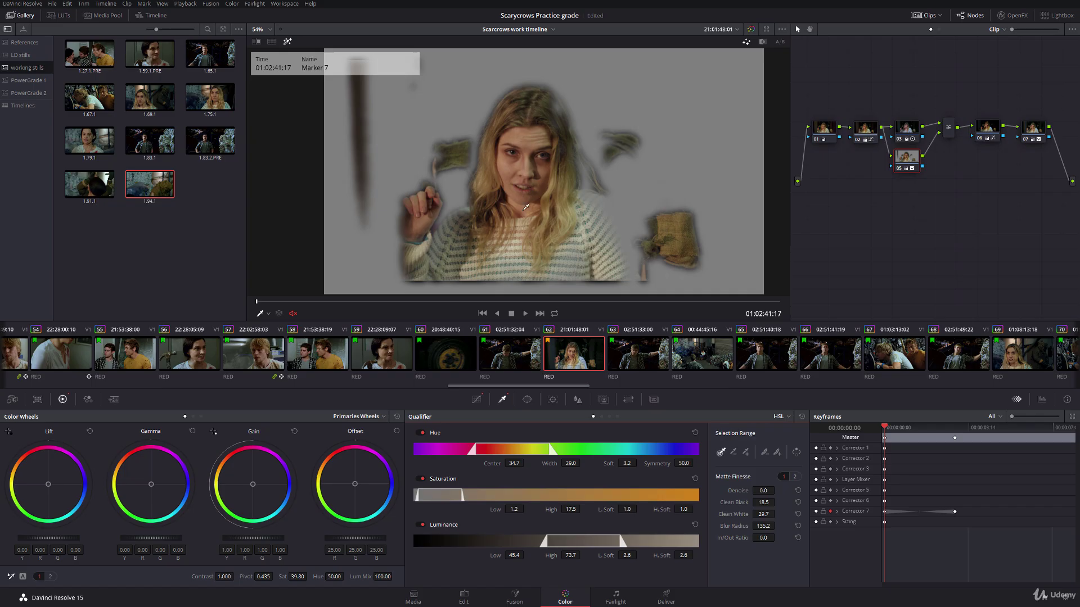
pyautogui.scroll(-1, 526, 207)
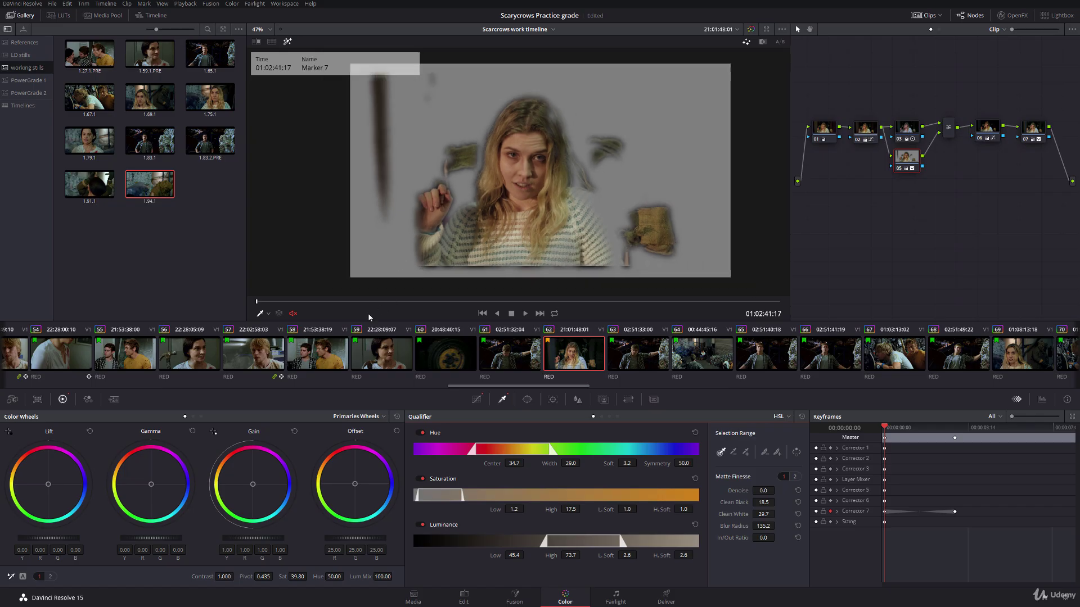
pyautogui.click(286, 42)
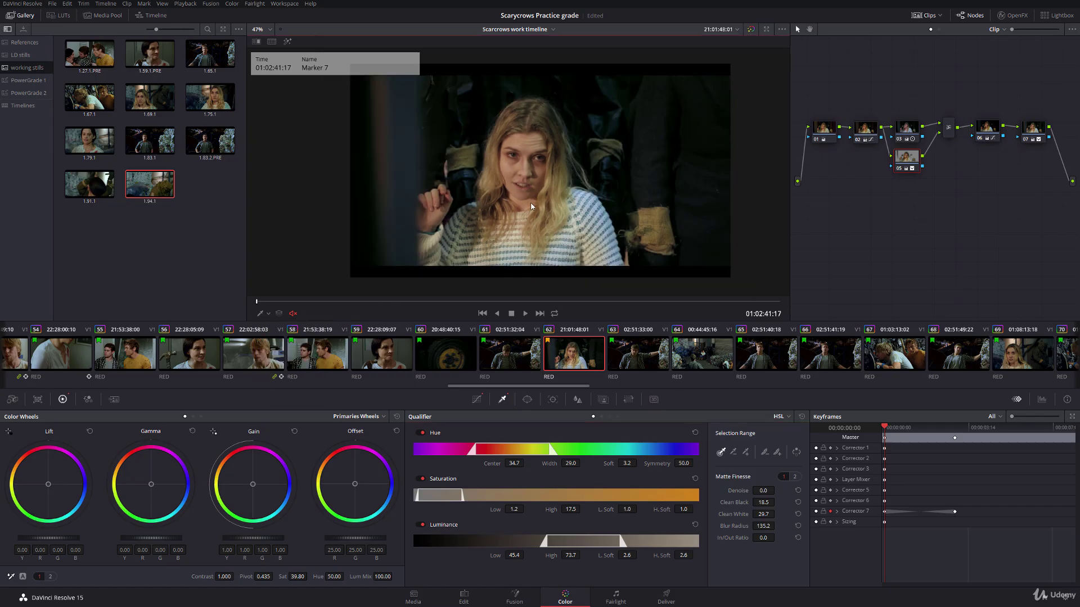
pyautogui.click(288, 43)
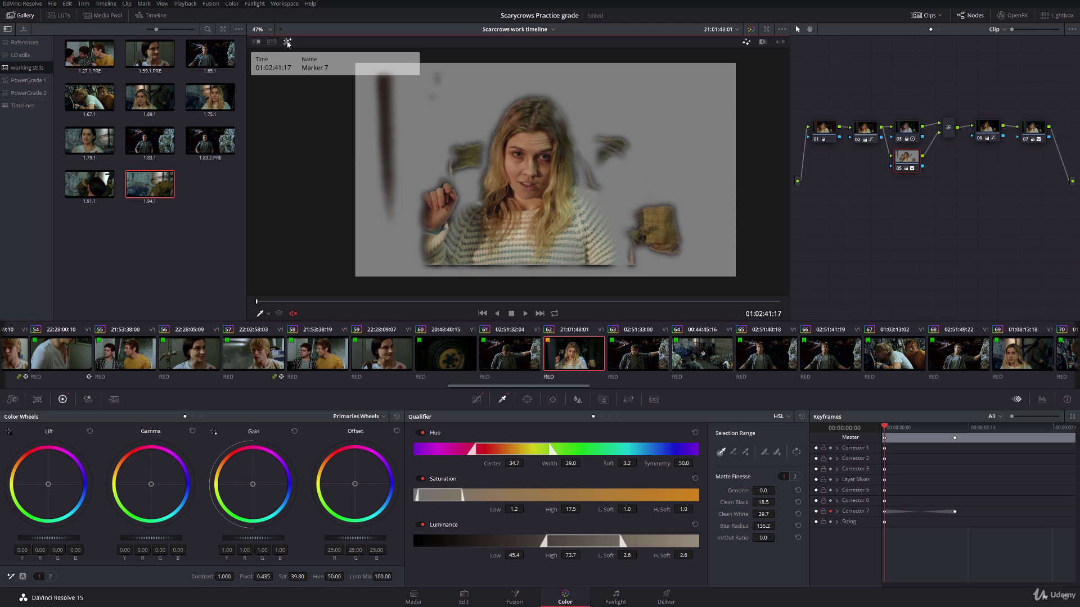
pyautogui.click(287, 42)
pyautogui.click(287, 43)
pyautogui.moveTo(552, 464); pyautogui.dragTo(526, 463)
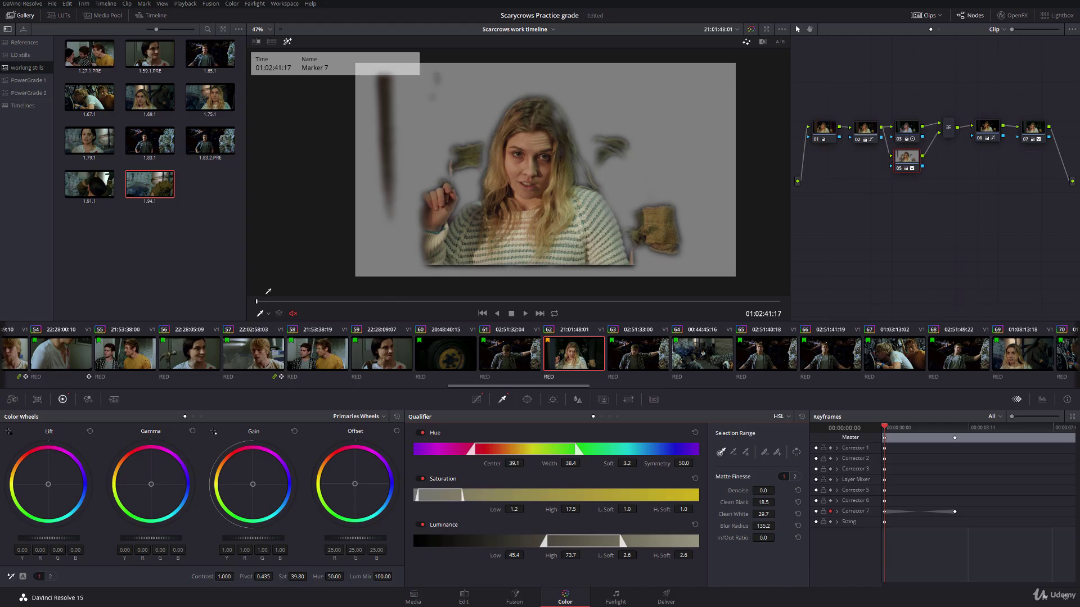
# Step: Scrub through clip 62 to check the skin key with and without Highlight, and turn off the viewer's qualifier overlay
pyautogui.moveTo(269, 293); pyautogui.dragTo(805, 309)
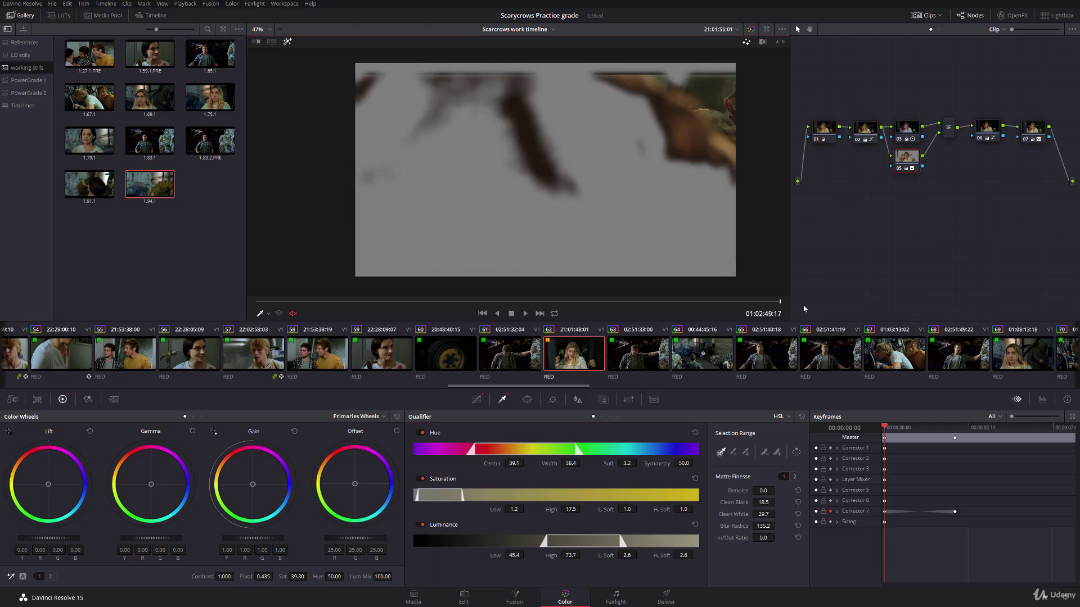
pyautogui.click(288, 41)
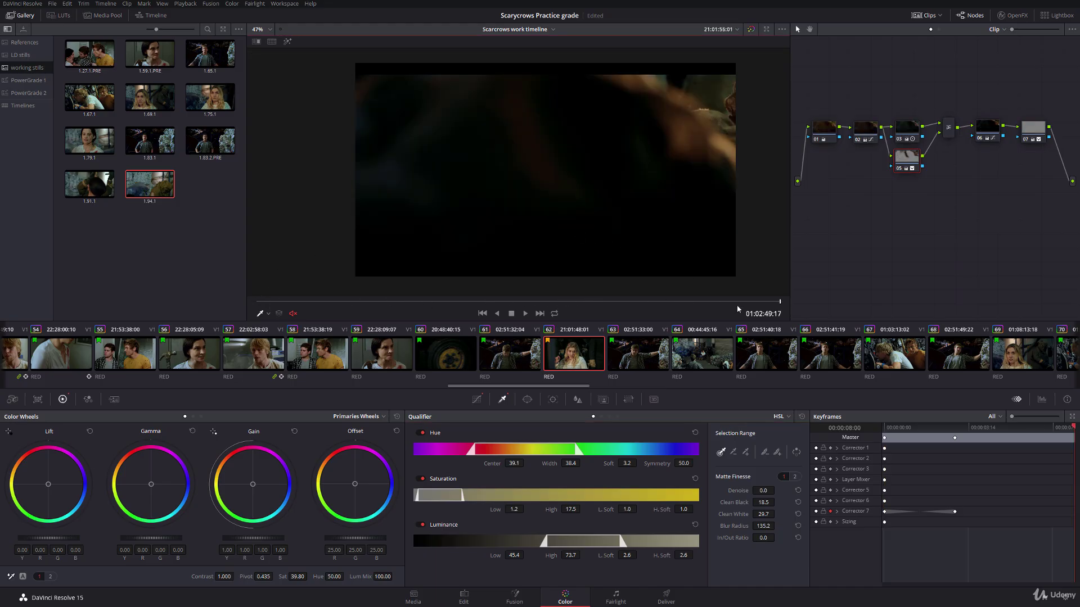
pyautogui.click(519, 300)
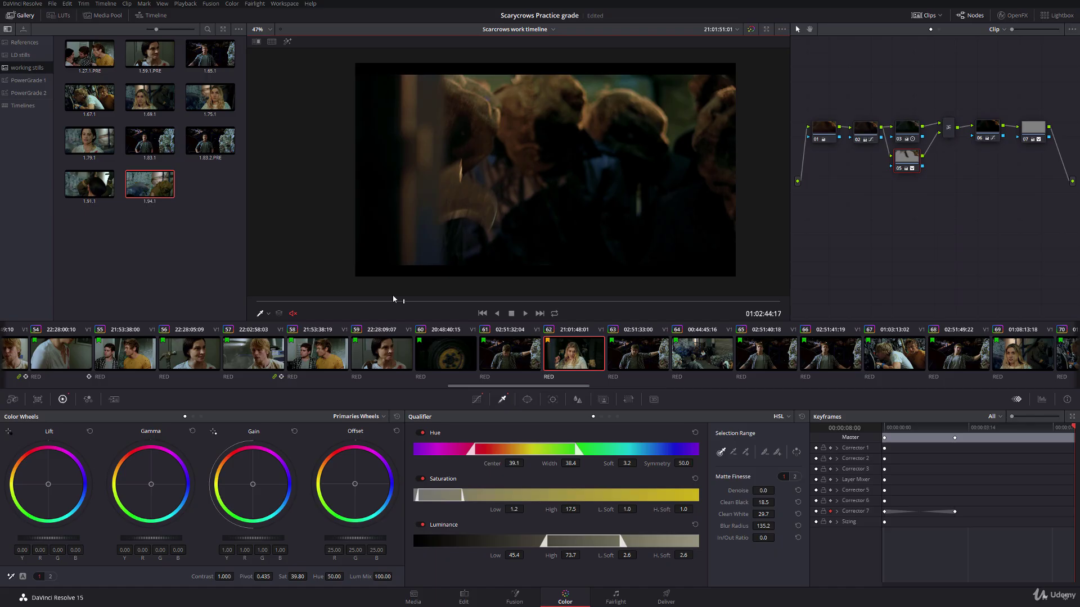
pyautogui.moveTo(393, 299); pyautogui.dragTo(257, 300)
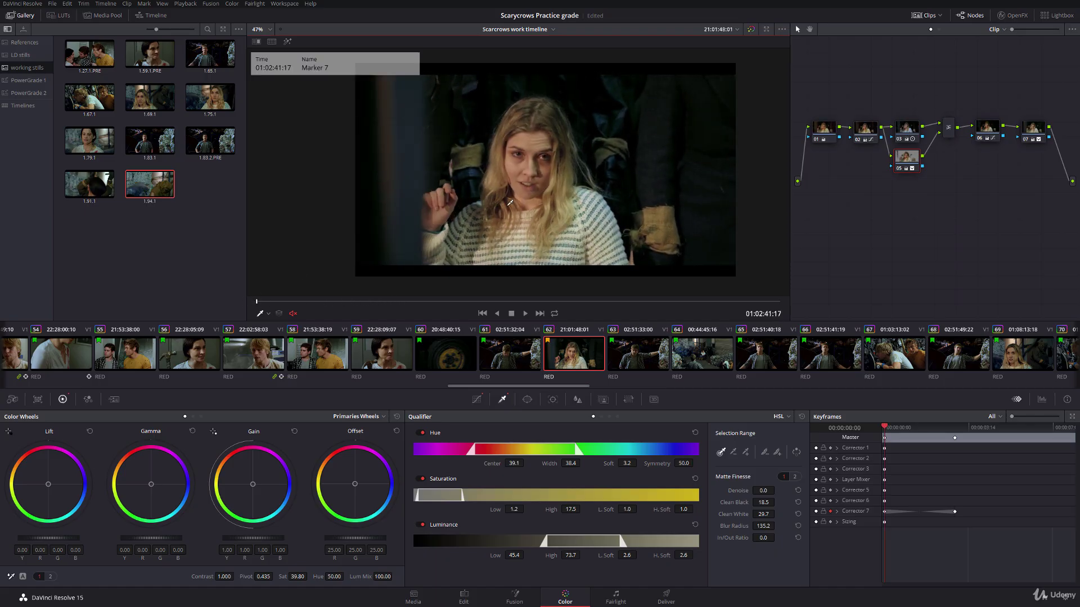
pyautogui.click(268, 314)
pyautogui.click(290, 384)
pyautogui.moveTo(260, 302)
pyautogui.mouseDown()
pyautogui.moveTo(619, 289)
pyautogui.moveTo(759, 253)
pyautogui.mouseUp()
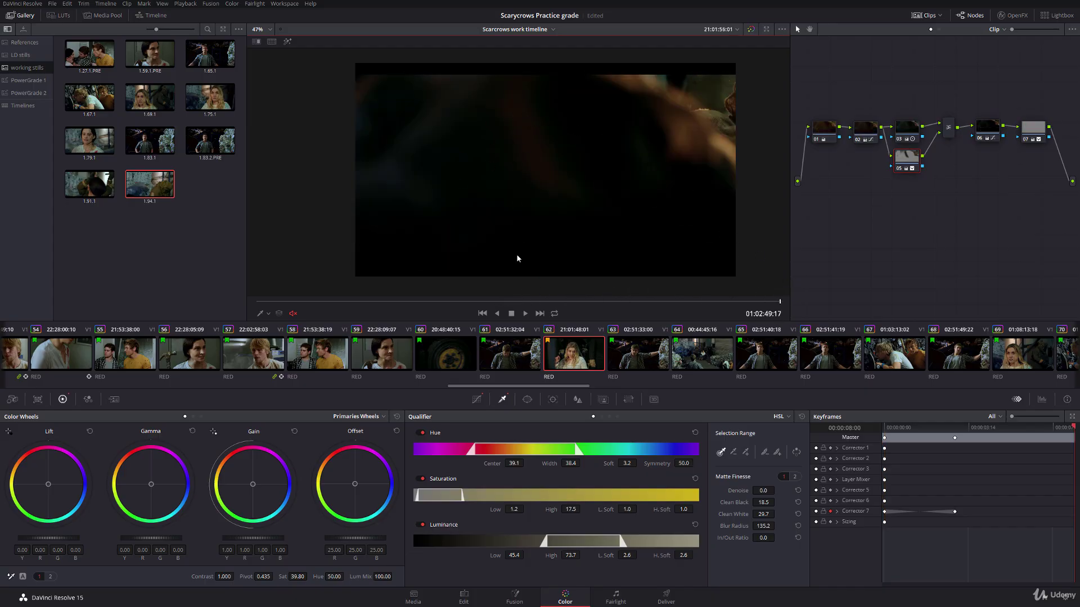
# Step: Copy the grade of clip 62 onto clip 60 and compare it with the previous grade
pyautogui.click(441, 353)
pyautogui.moveTo(363, 301); pyautogui.dragTo(815, 281)
pyautogui.middleClick(574, 357)
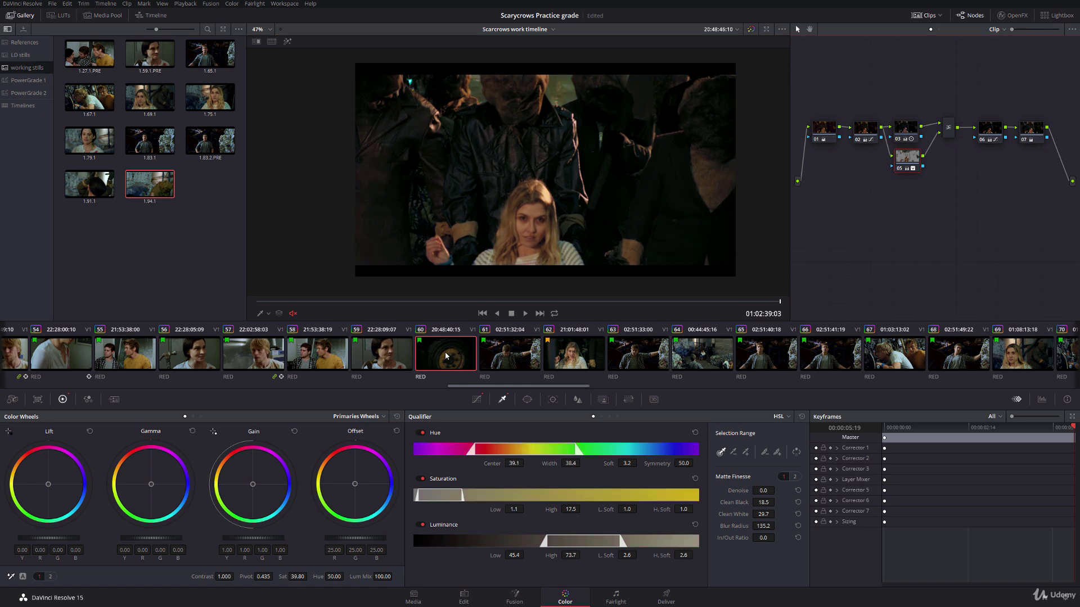
pyautogui.moveTo(385, 303); pyautogui.dragTo(607, 290)
pyautogui.hotkey('ctrl', 'z')
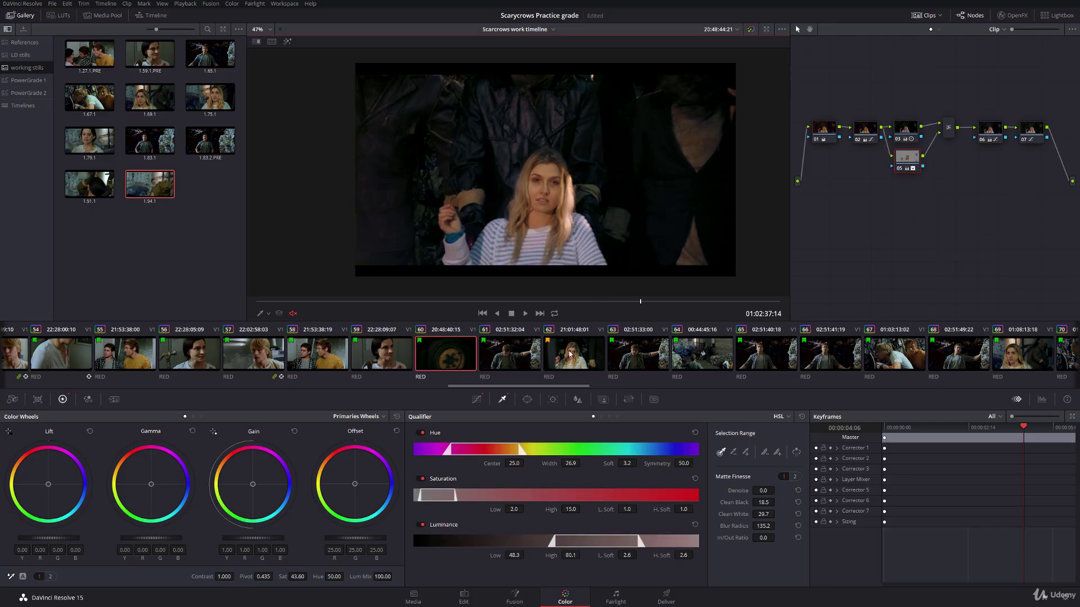
pyautogui.hotkey('ctrl', 'shift', 'z')
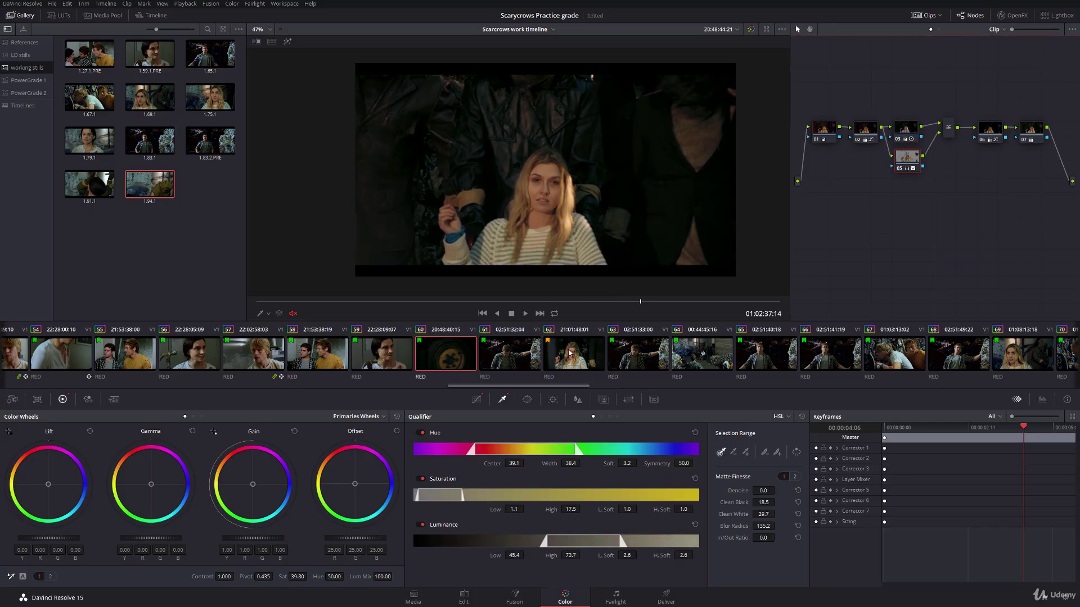
pyautogui.hotkey('alt', 'shift', "'")
pyautogui.hotkey('alt', 'shift', "'")
# Step: In node 06 of clip 60, set the Log shadow color balance to 0.02 red, -0.01 green and 0.02 blue
pyautogui.click(988, 131)
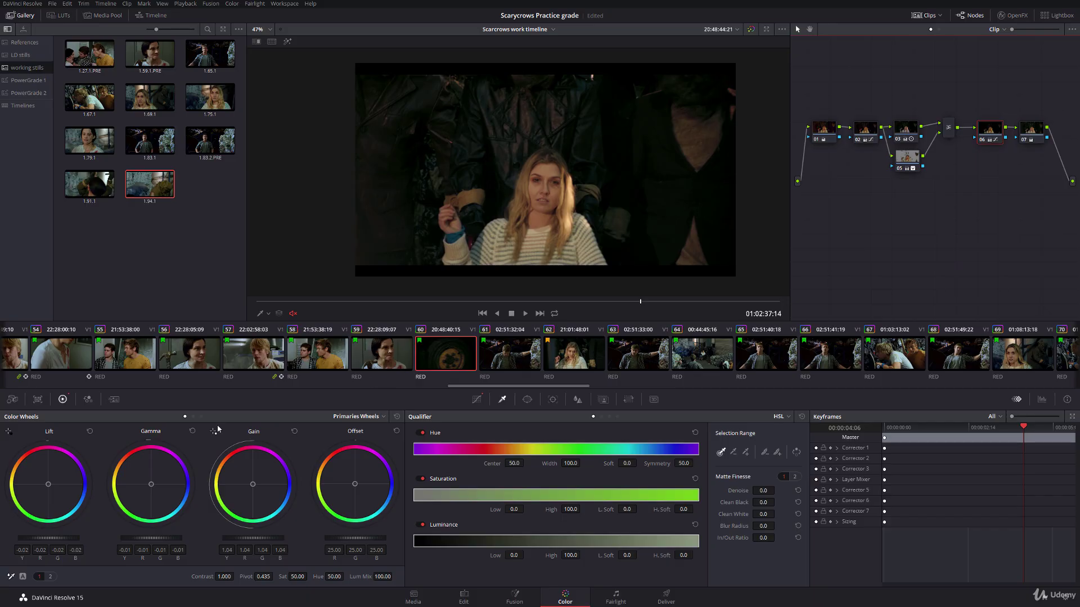
pyautogui.click(201, 416)
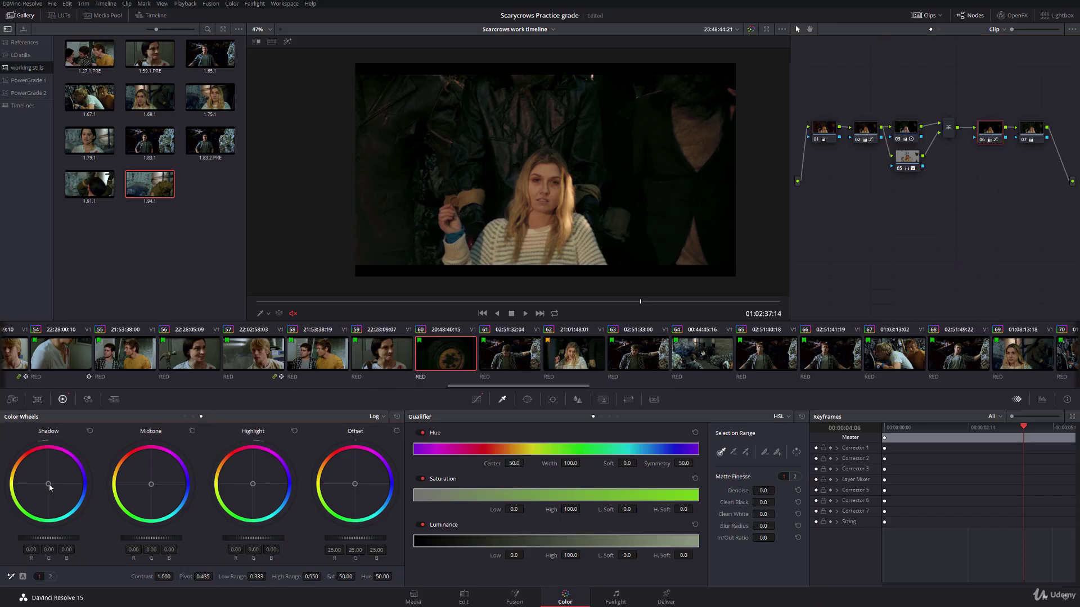
pyautogui.moveTo(49, 487); pyautogui.dragTo(50, 484)
pyautogui.moveTo(514, 302); pyautogui.dragTo(834, 306)
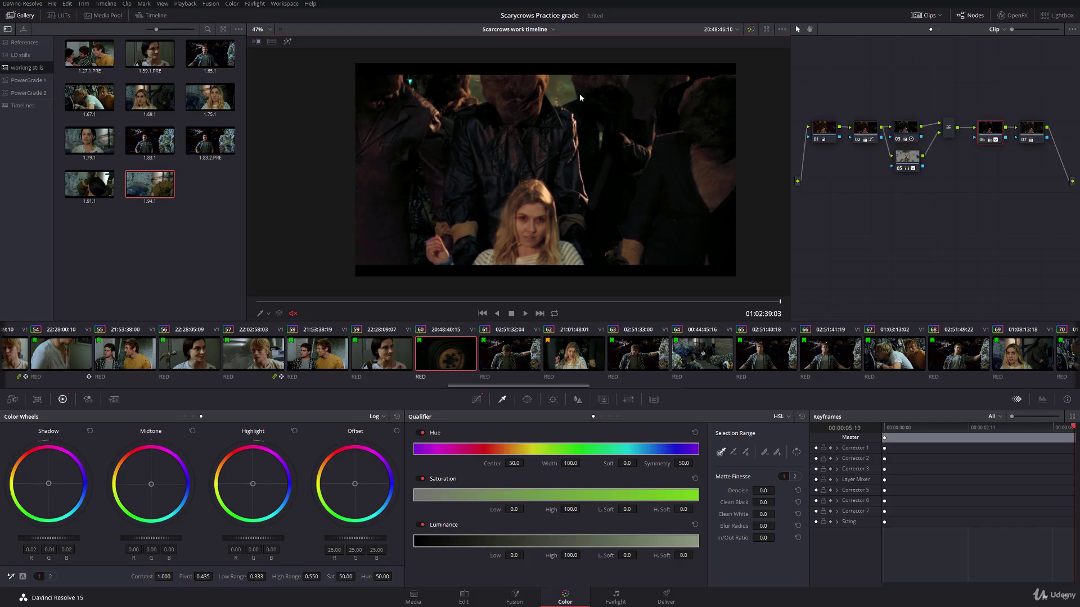
# Step: Adjust the Hue Vs Hue curve in node 06 of clip 60 with a point at input hue 299.48 and hue rotate -4.08
pyautogui.click(478, 400)
pyautogui.click(455, 578)
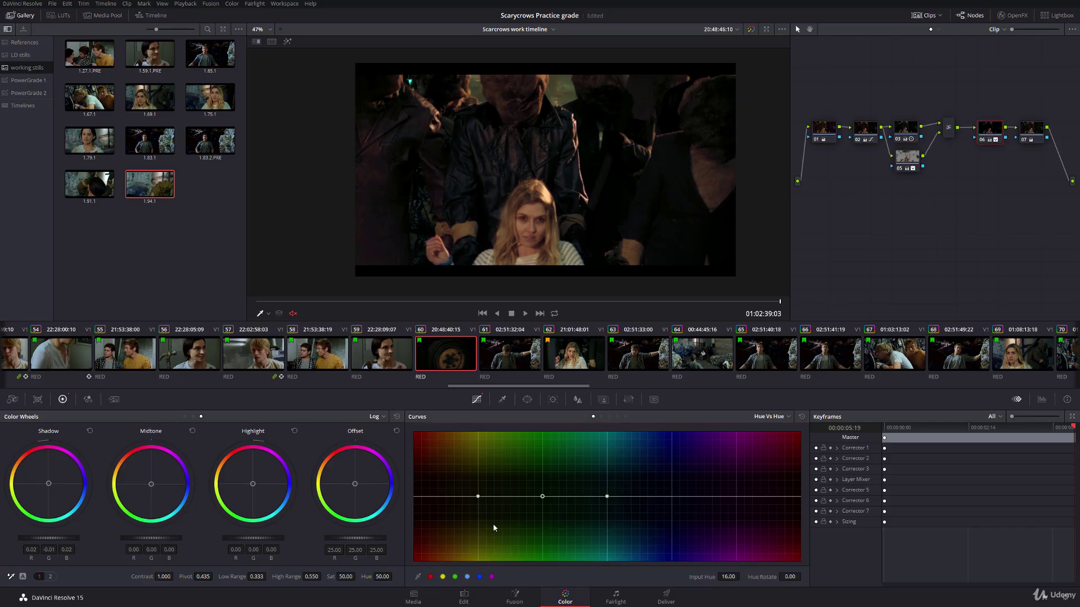
pyautogui.moveTo(478, 497); pyautogui.dragTo(454, 498)
pyautogui.moveTo(542, 496); pyautogui.dragTo(459, 497)
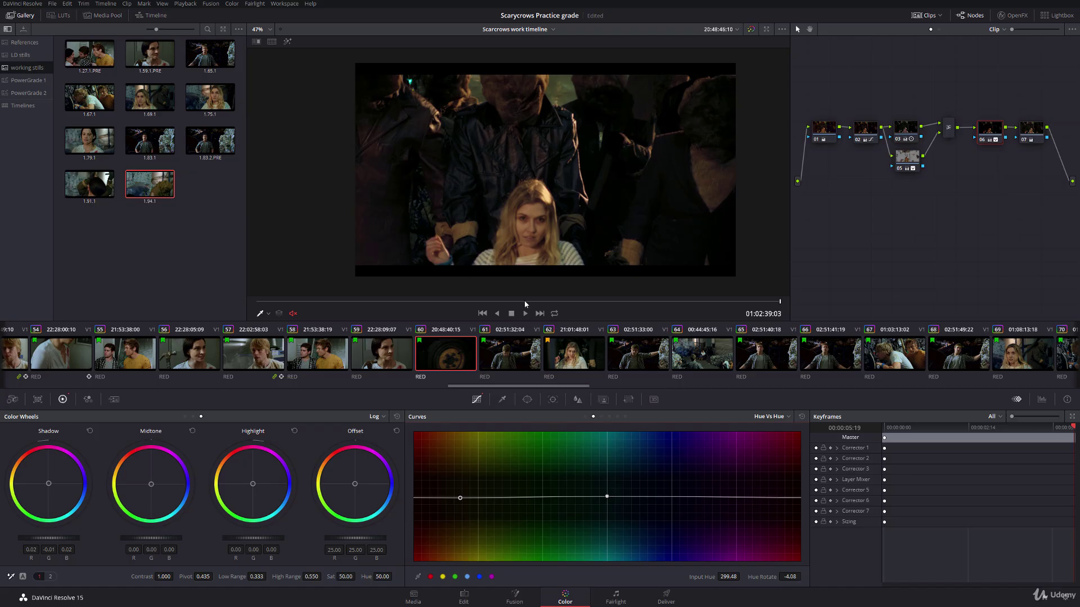
pyautogui.moveTo(524, 304); pyautogui.dragTo(667, 303)
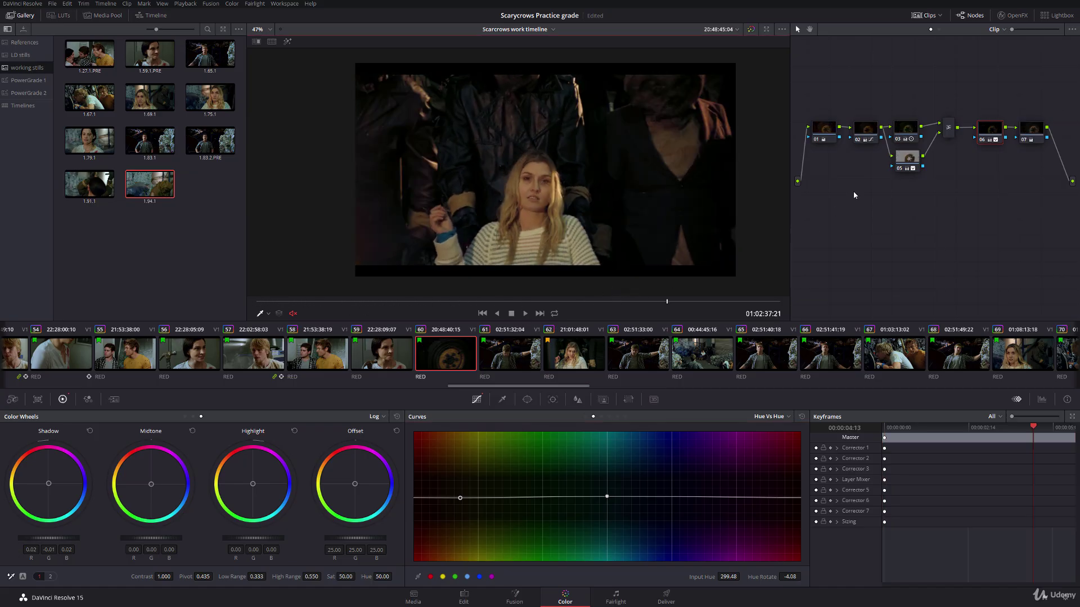
# Step: Examine the skin key in node 05 of clip 60 with Highlight and scrub through the shot to check the grade
pyautogui.click(914, 163)
pyautogui.click(287, 41)
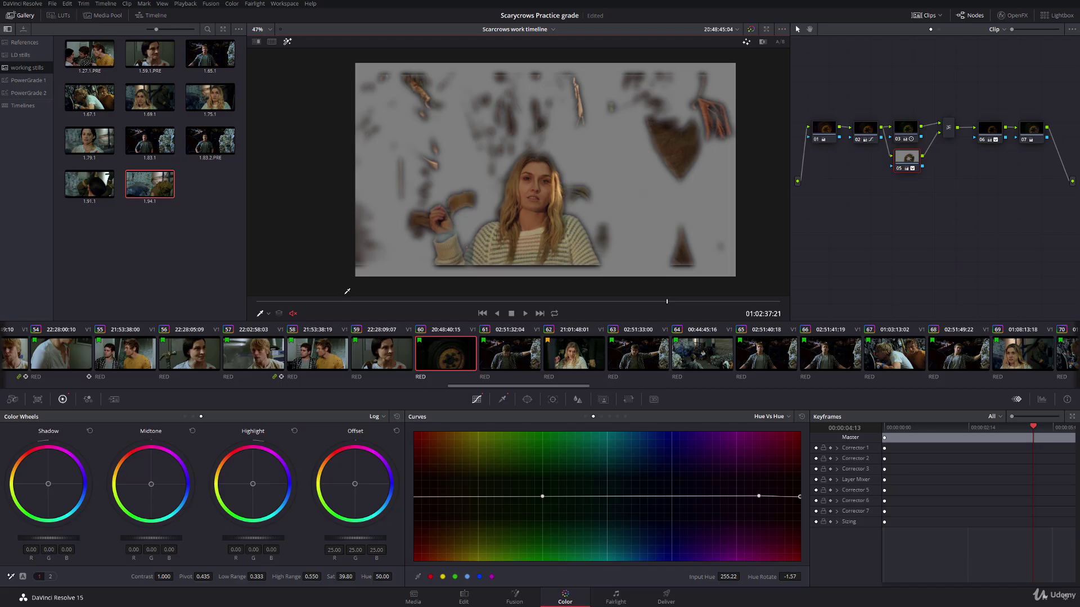
pyautogui.moveTo(352, 304); pyautogui.dragTo(869, 312)
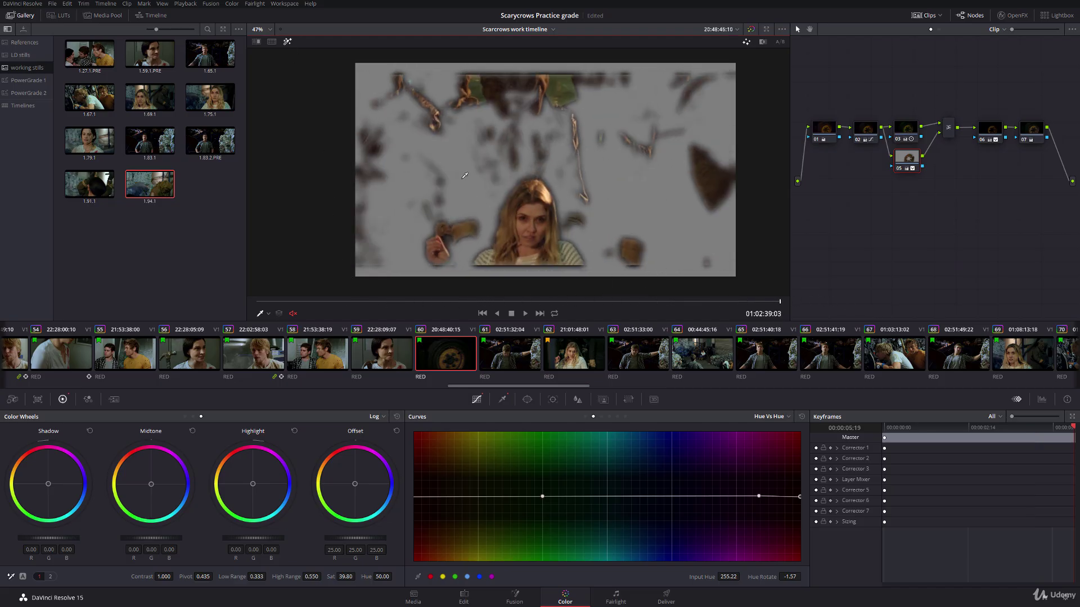
pyautogui.click(288, 42)
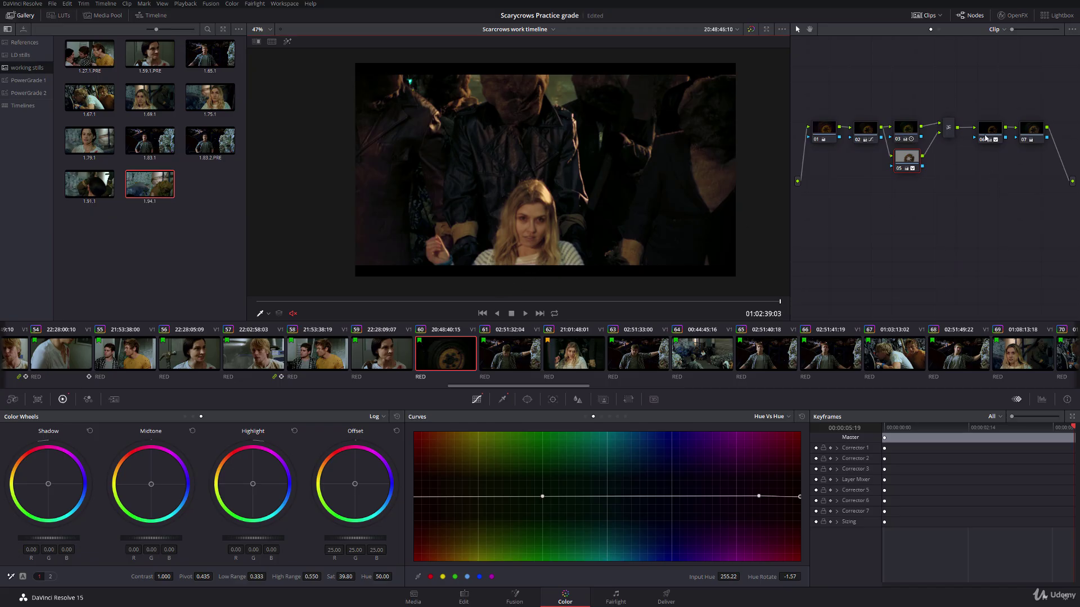
pyautogui.moveTo(983, 138)
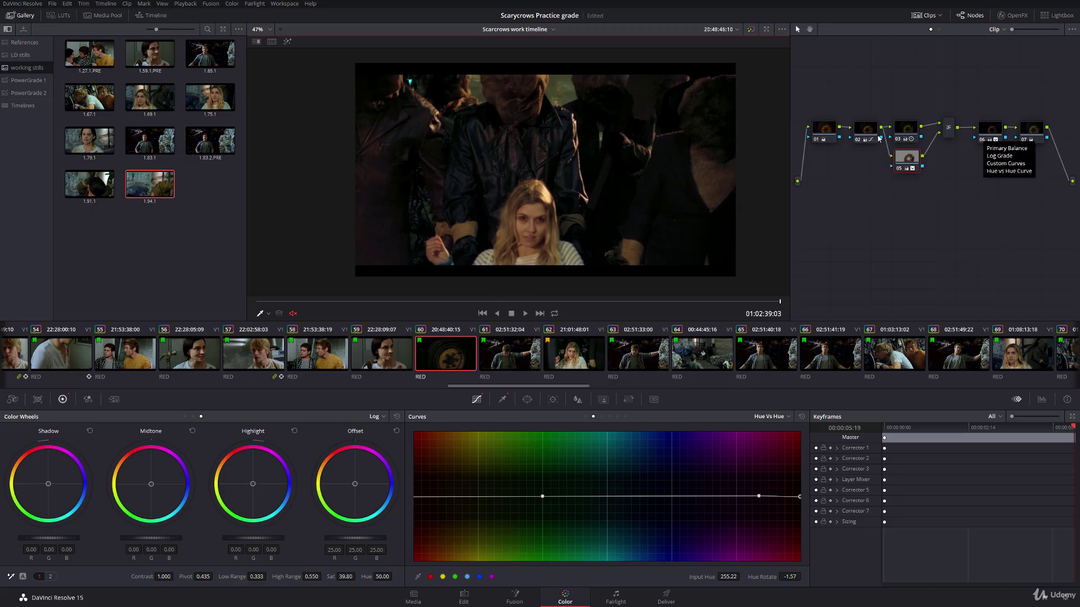
pyautogui.click(327, 301)
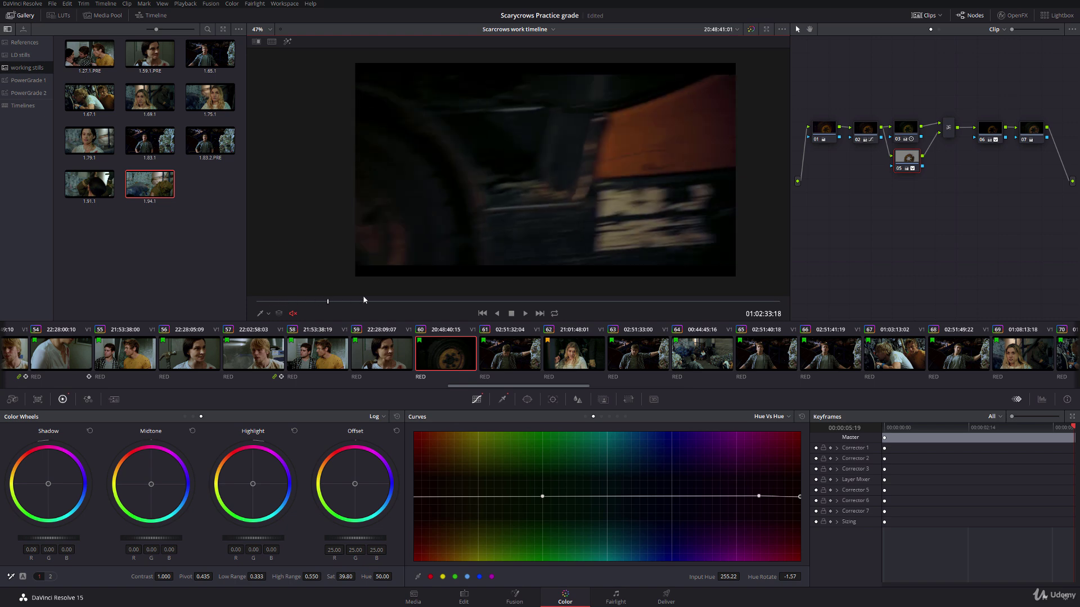
pyautogui.click(538, 301)
pyautogui.moveTo(550, 303); pyautogui.dragTo(582, 304)
# Step: Add dynamic keyframes to node 05 of clip 62 at 00:00:01:15 and 00:00:02:08
pyautogui.click(571, 355)
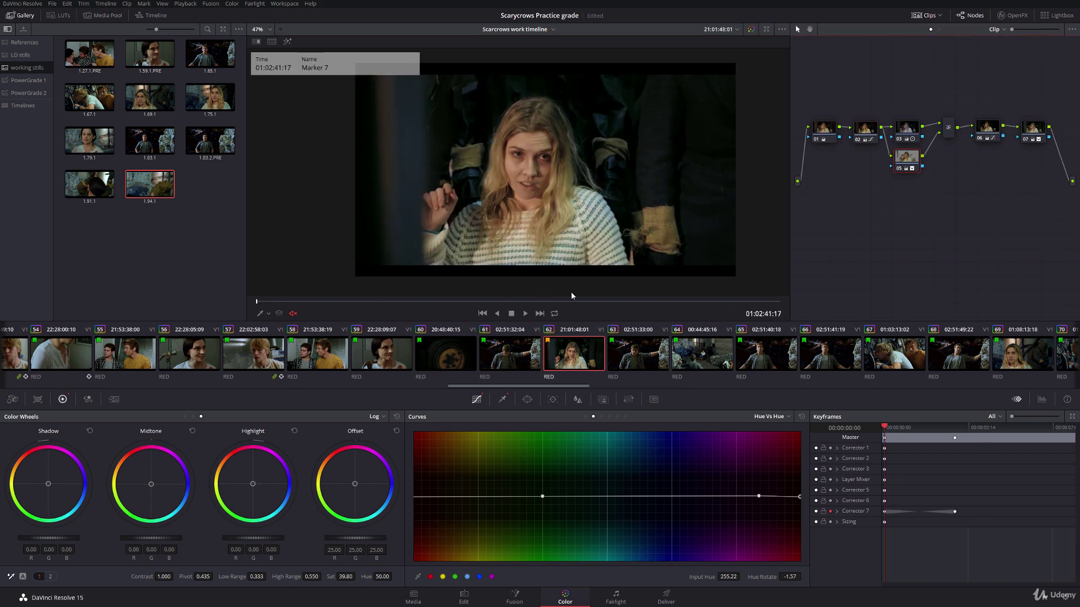
pyautogui.click(988, 131)
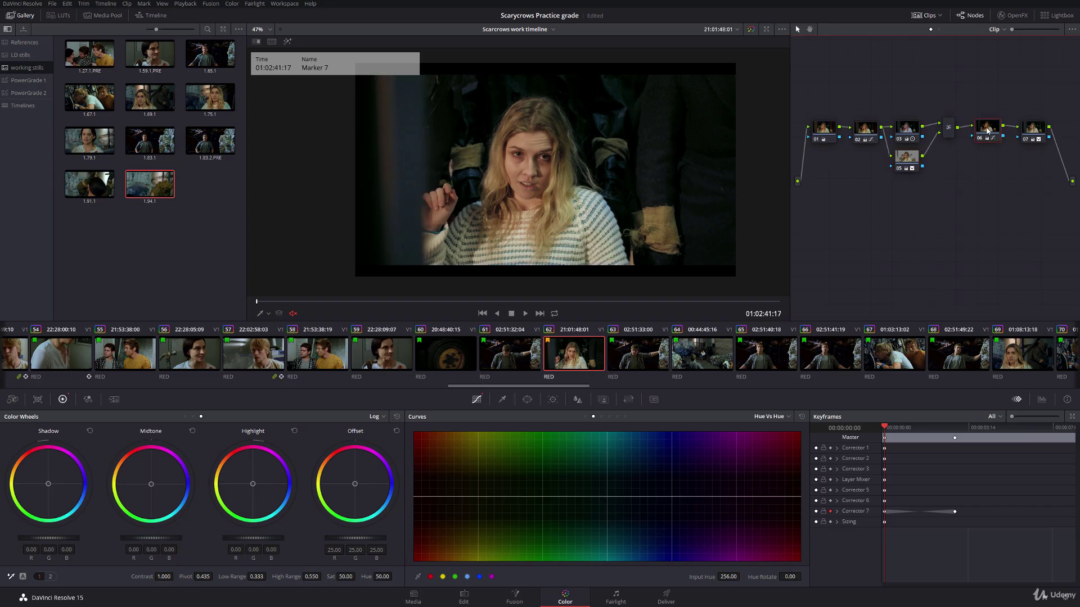
pyautogui.click(185, 416)
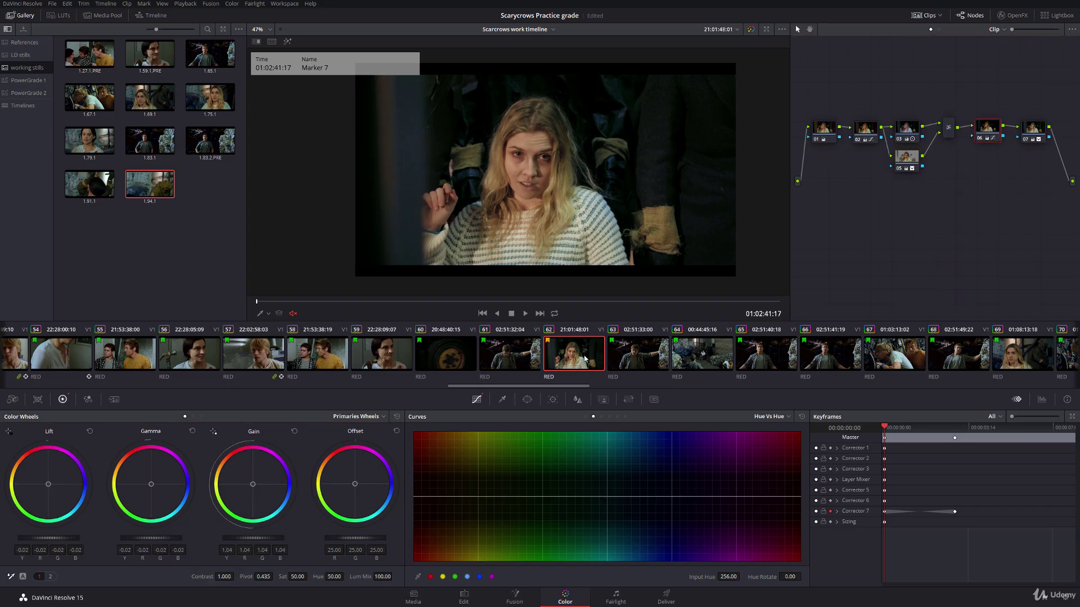
pyautogui.click(912, 165)
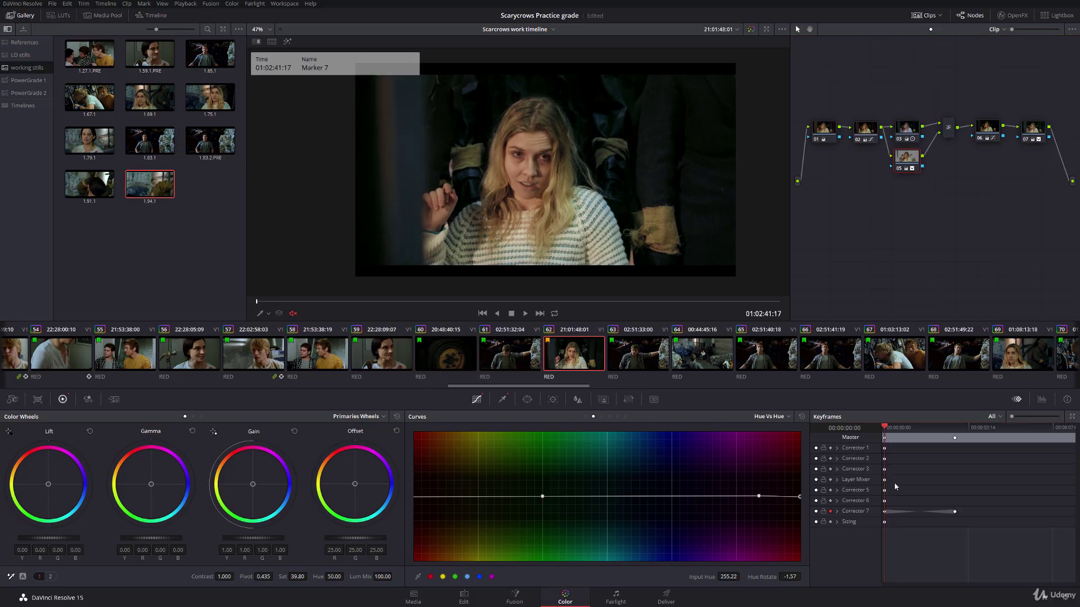
pyautogui.moveTo(884, 427)
pyautogui.mouseDown()
pyautogui.moveTo(958, 431)
pyautogui.moveTo(886, 430)
pyautogui.moveTo(922, 430)
pyautogui.mouseUp()
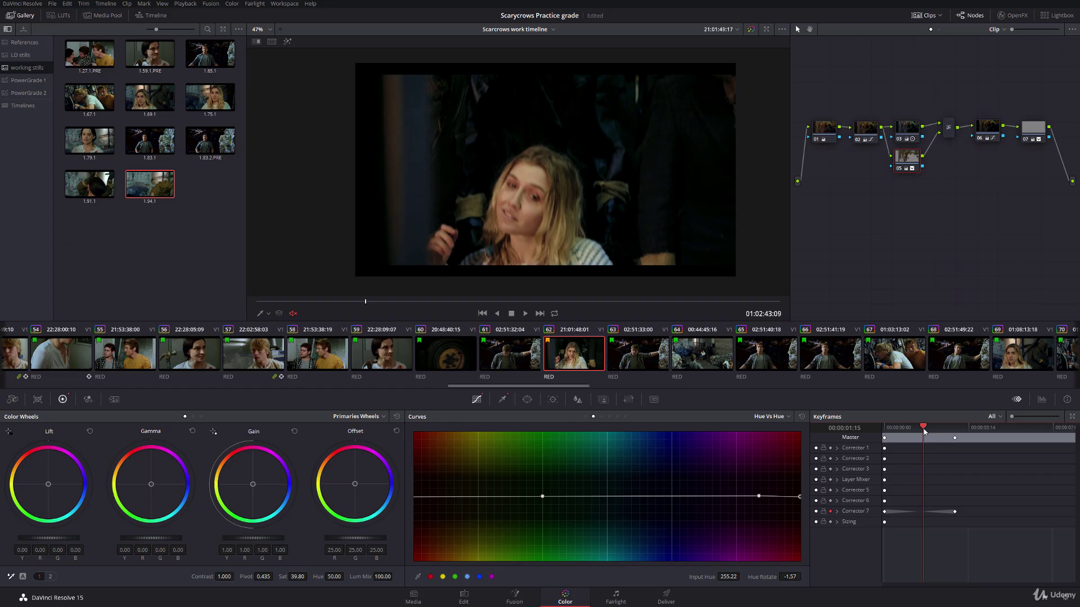
pyautogui.rightClick(933, 492)
pyautogui.click(959, 507)
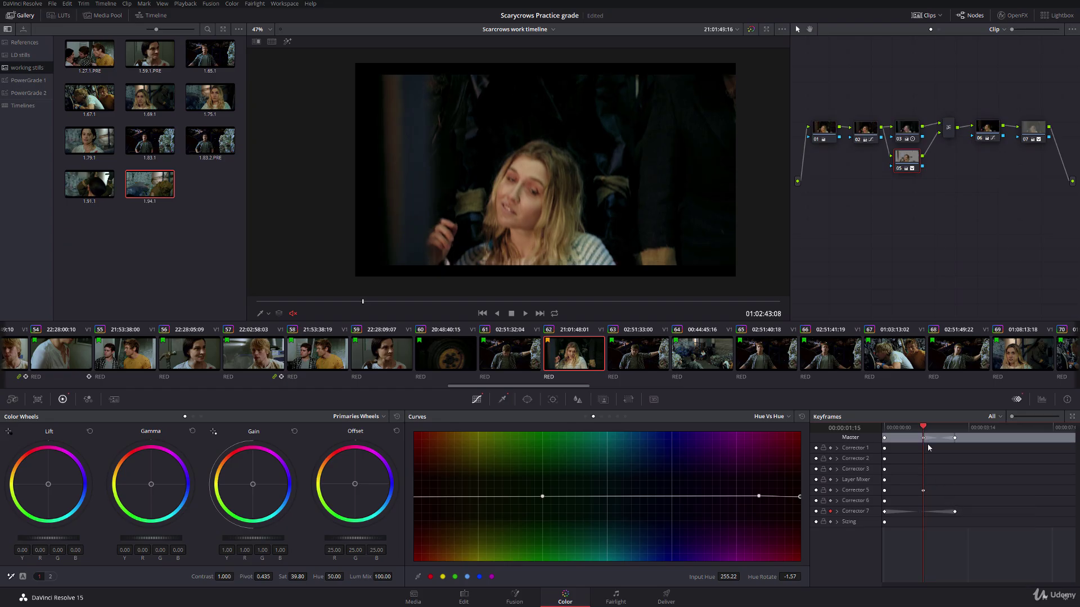
pyautogui.moveTo(931, 432)
pyautogui.mouseDown()
pyautogui.moveTo(954, 435)
pyautogui.moveTo(940, 433)
pyautogui.mouseUp()
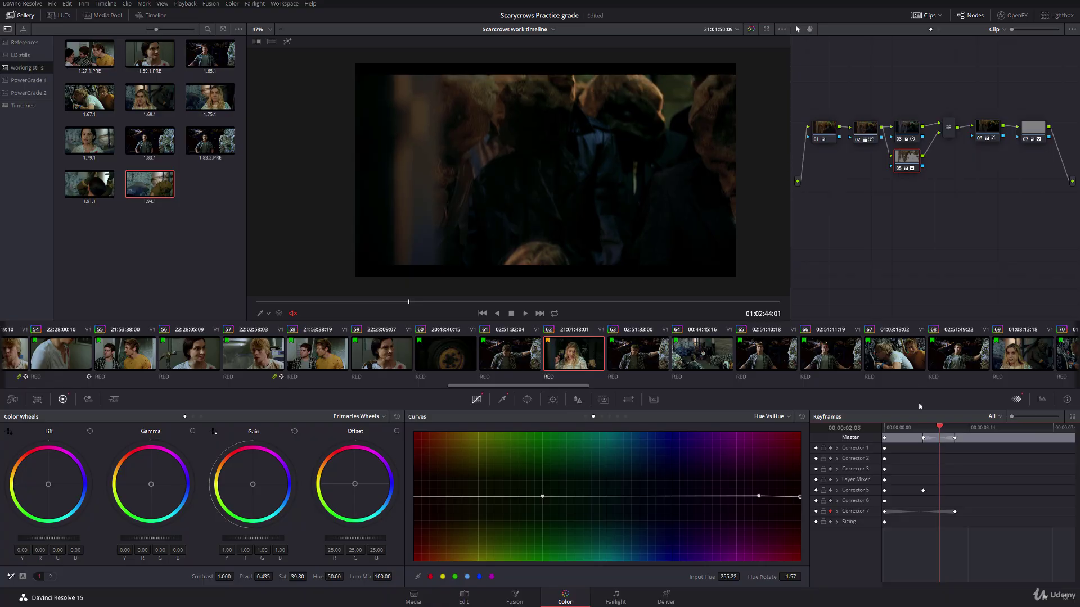
pyautogui.rightClick(947, 492)
pyautogui.click(958, 504)
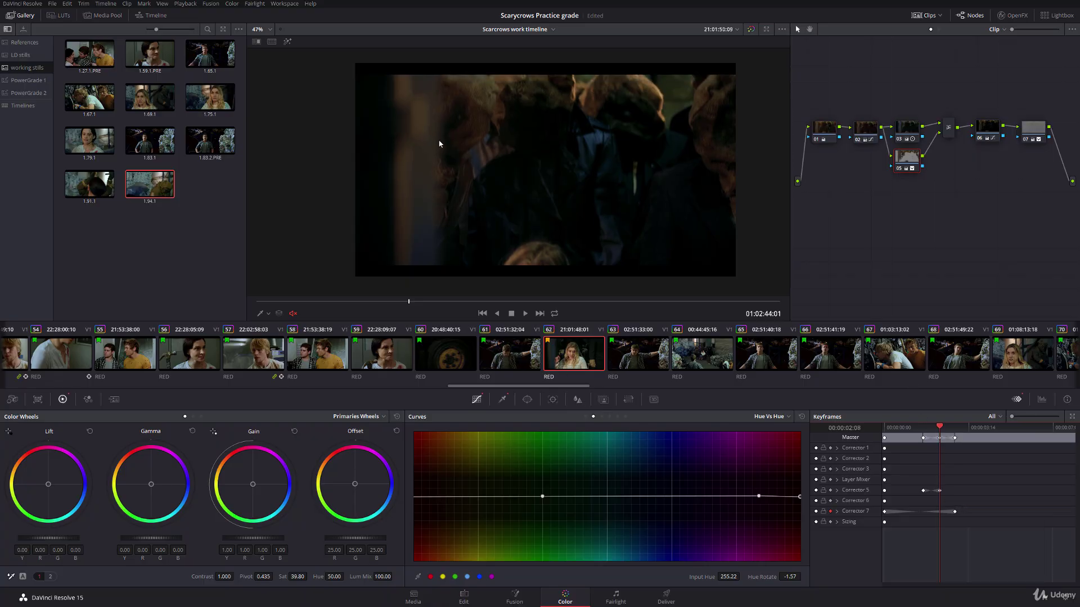
# Step: At the second keyframe, set the node 05 key's hue center to 32.2 and width to 29.3, then check its selection with Highlight
pyautogui.click(288, 43)
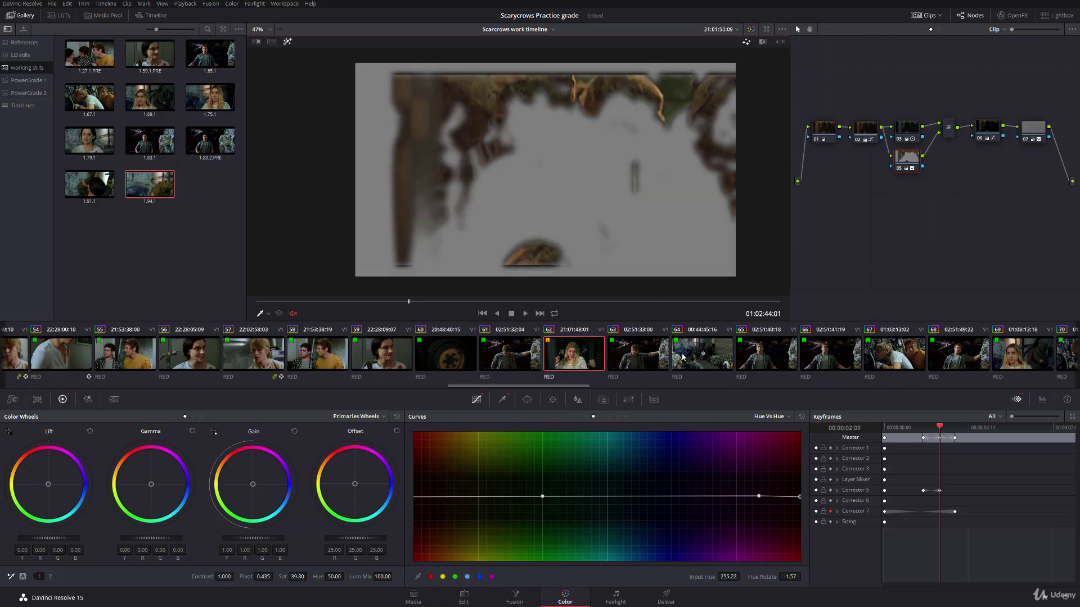
pyautogui.click(503, 400)
pyautogui.moveTo(545, 464); pyautogui.dragTo(479, 464)
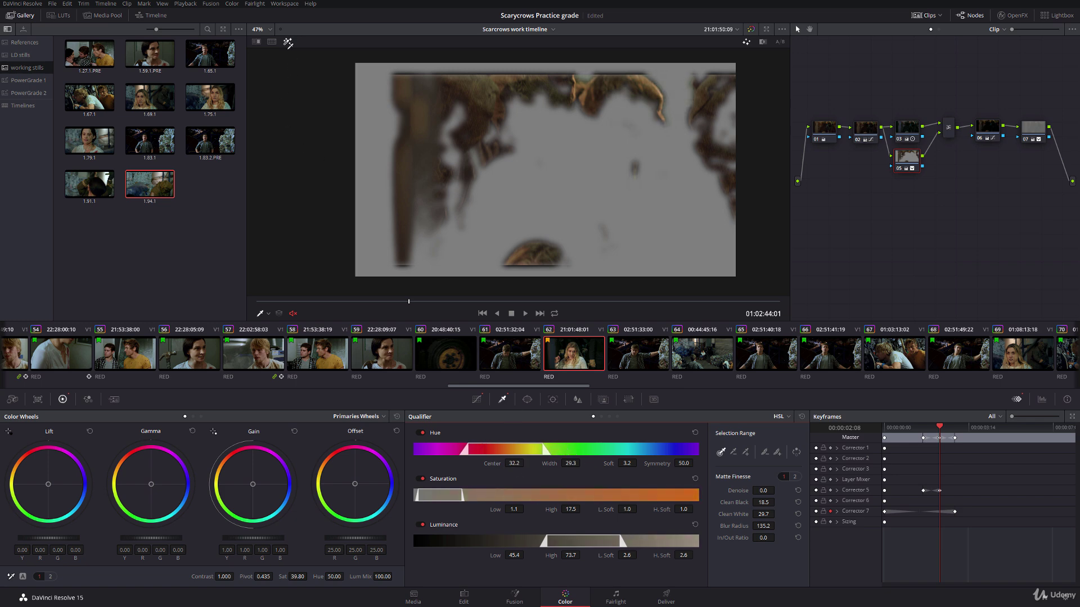
pyautogui.click(288, 42)
pyautogui.moveTo(422, 302); pyautogui.dragTo(729, 304)
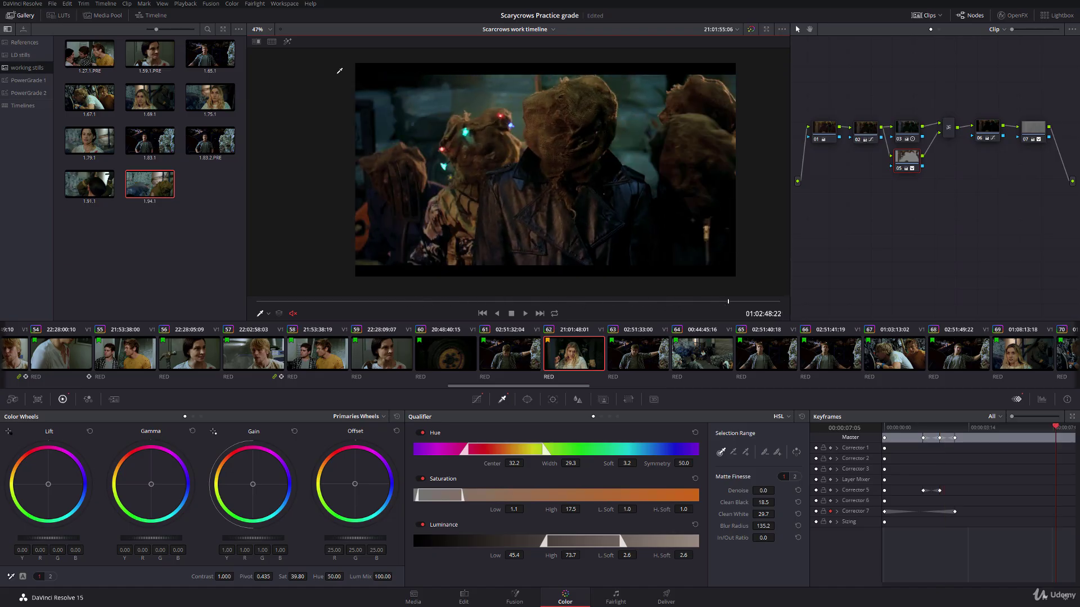
pyautogui.click(287, 43)
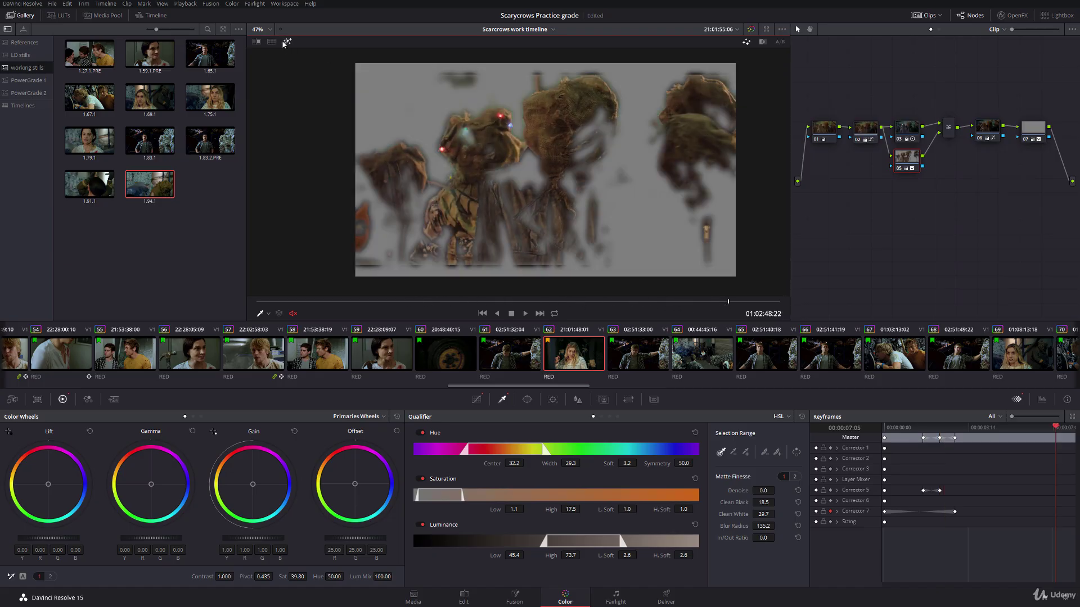
# Step: Set the key's hue center to 30.8 at the 00:00:02:08 keyframe and play the transition without Highlight
pyautogui.click(939, 428)
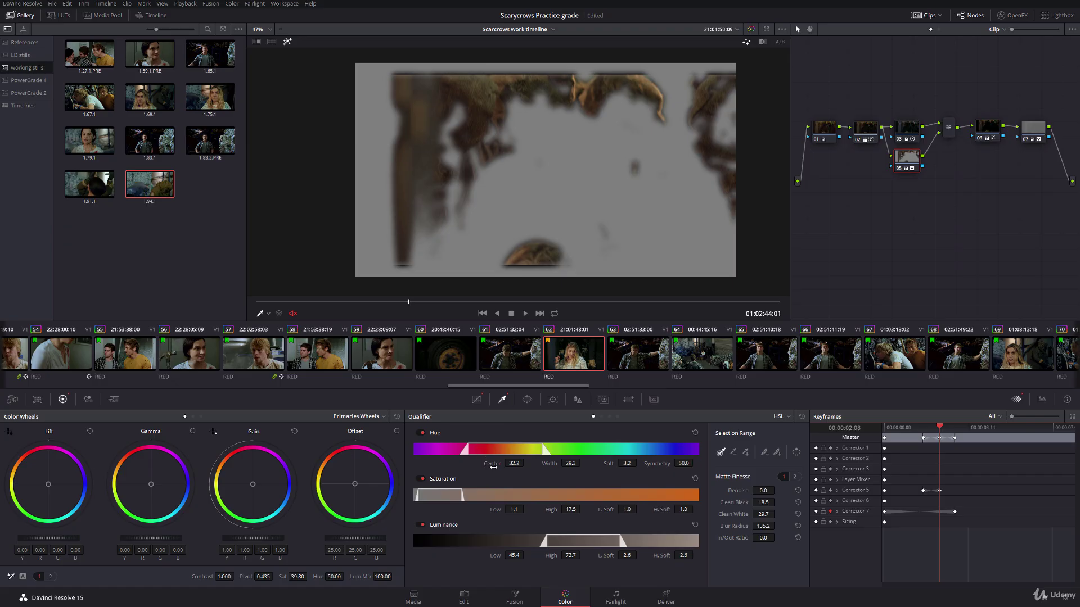
pyautogui.moveTo(493, 466); pyautogui.dragTo(492, 466)
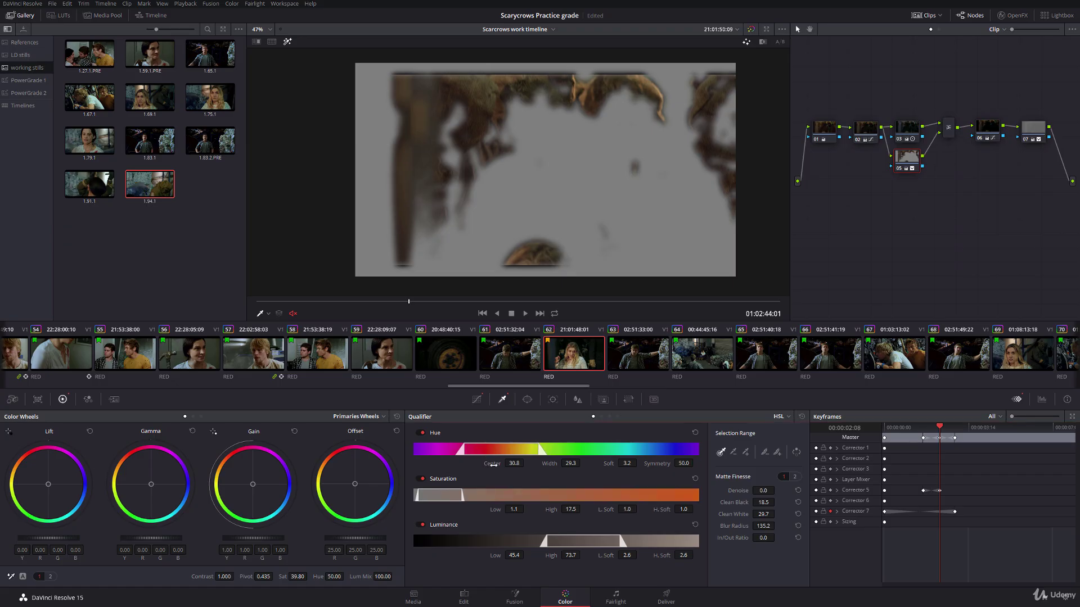
pyautogui.click(268, 314)
pyautogui.click(278, 337)
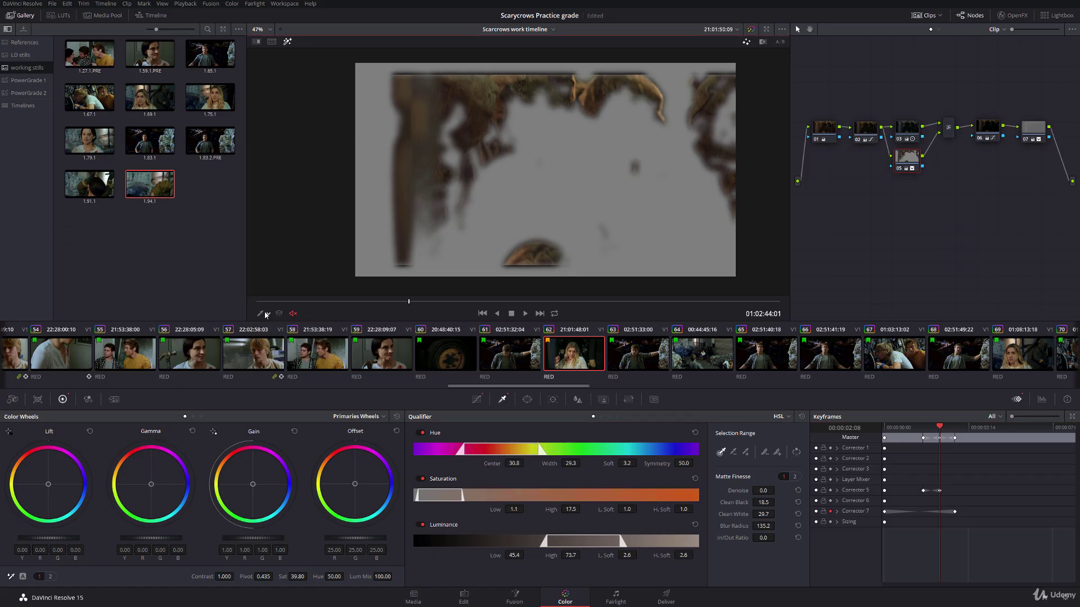
pyautogui.click(287, 41)
pyautogui.moveTo(337, 301); pyautogui.dragTo(666, 298)
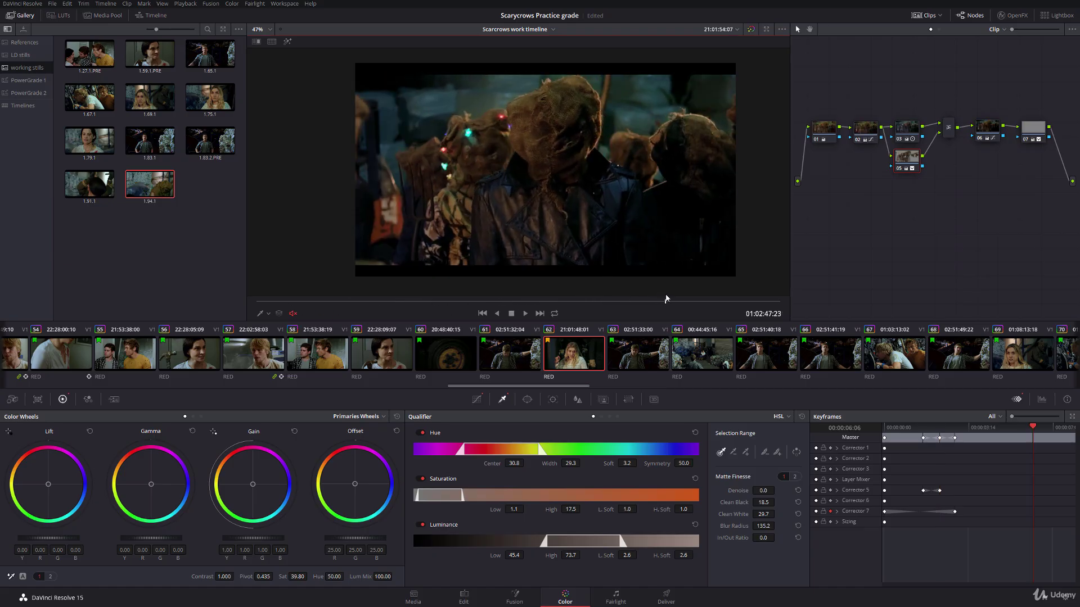
pyautogui.click(917, 428)
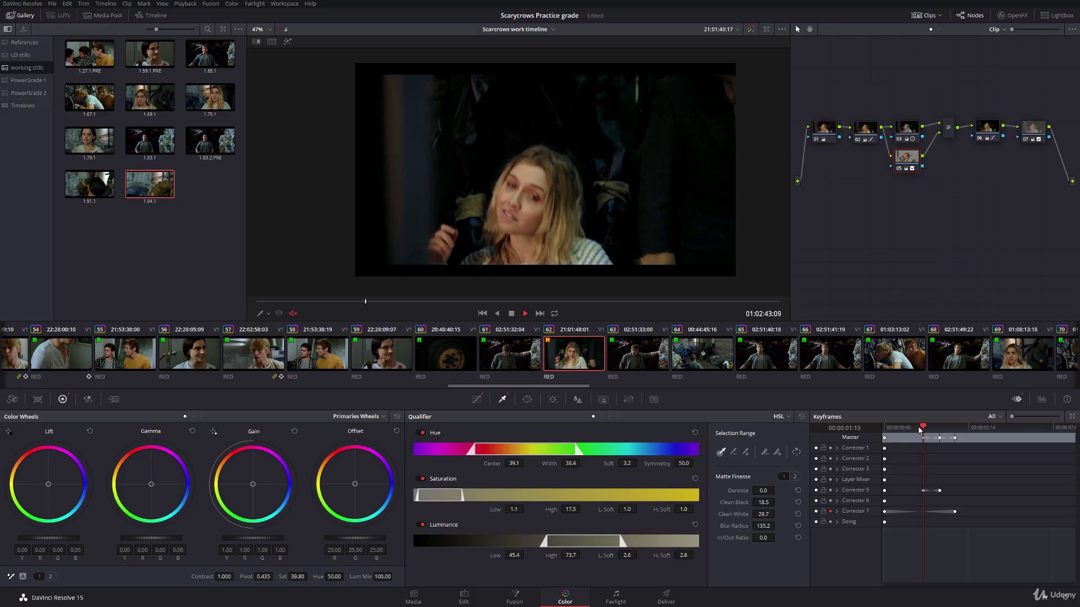
pyautogui.press('space')
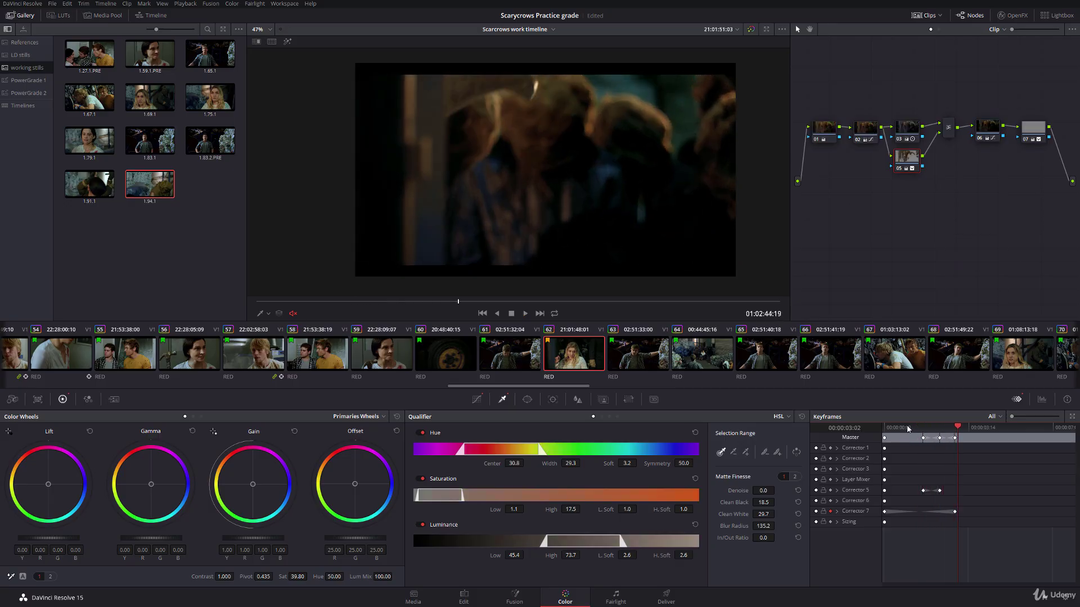
# Step: Save the project and scrub through clip 62 to check the keyframed grade
pyautogui.press('super')
pyautogui.click(820, 246)
pyautogui.hotkey('ctrl', 's')
pyautogui.moveTo(490, 302); pyautogui.dragTo(687, 311)
# Step: Add a serial node after node 07 of clip 60, working on the final frames showing the woman
pyautogui.click(459, 359)
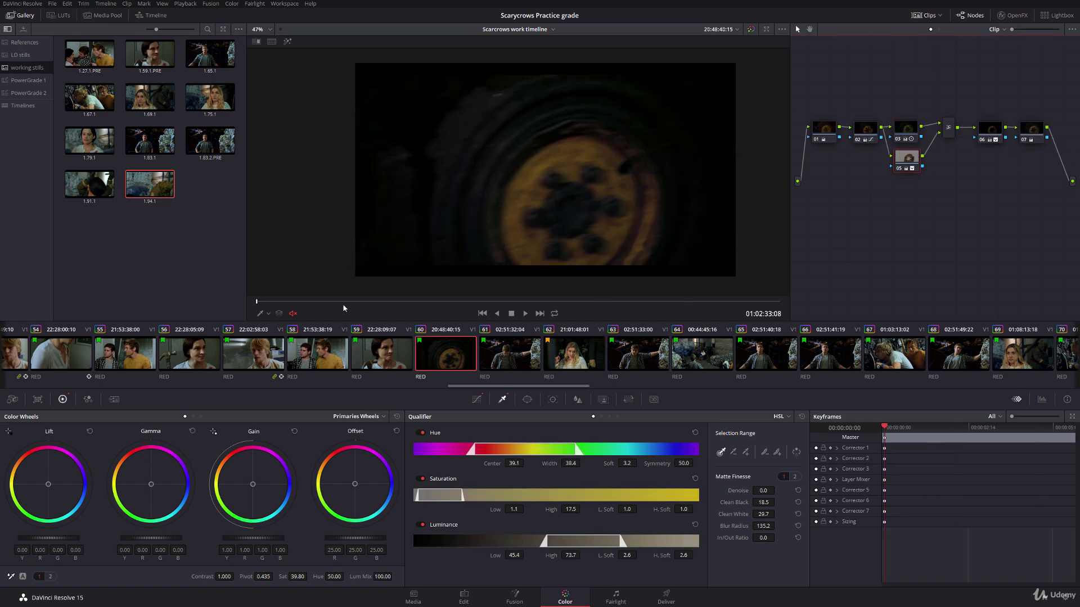
pyautogui.moveTo(414, 301); pyautogui.dragTo(812, 298)
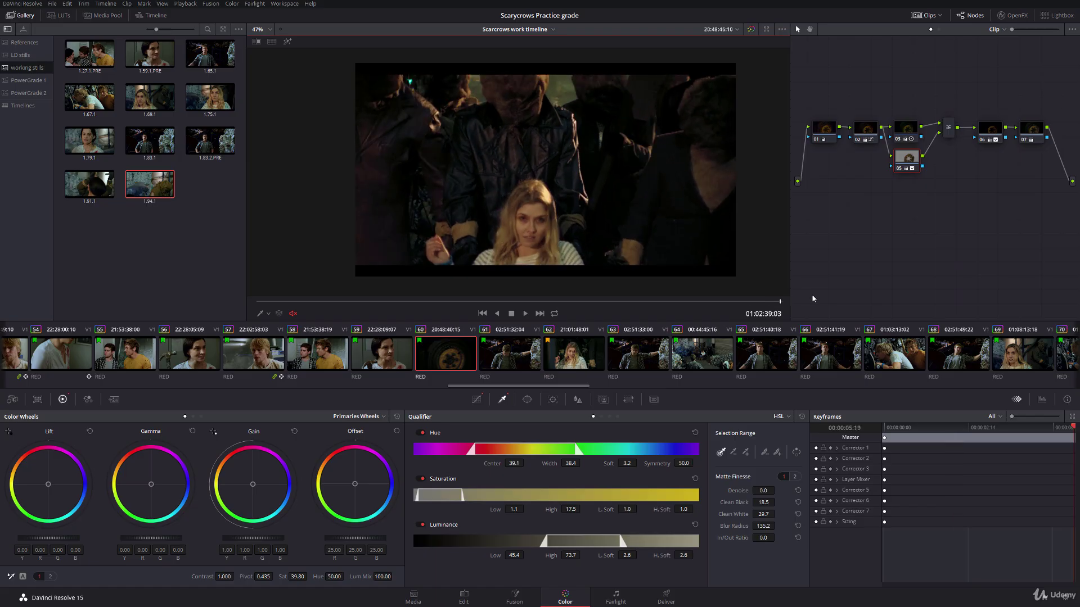
pyautogui.click(1031, 133)
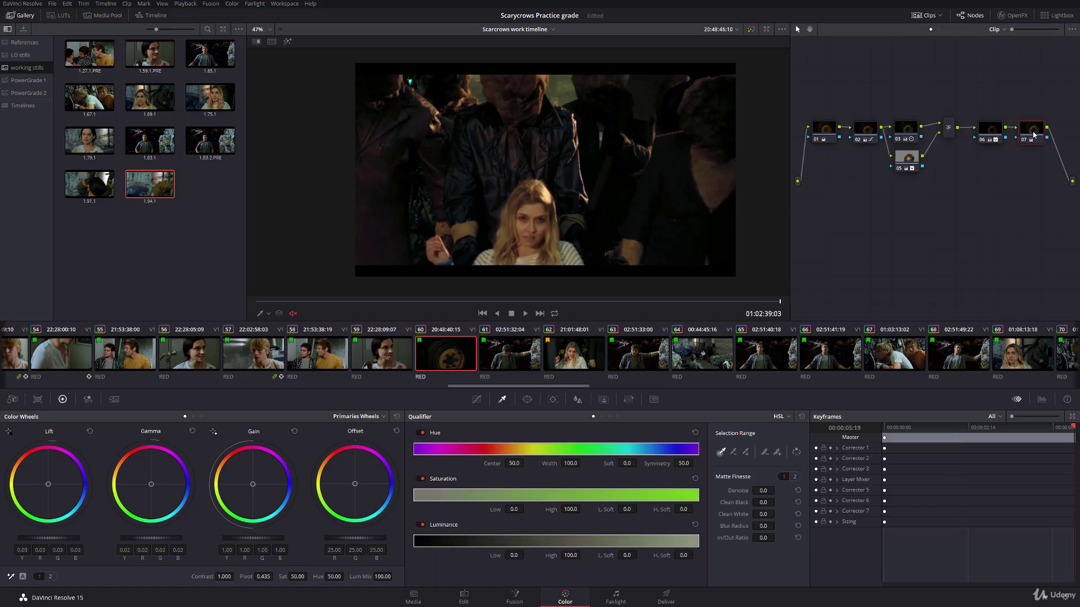
pyautogui.hotkey('alt', 's')
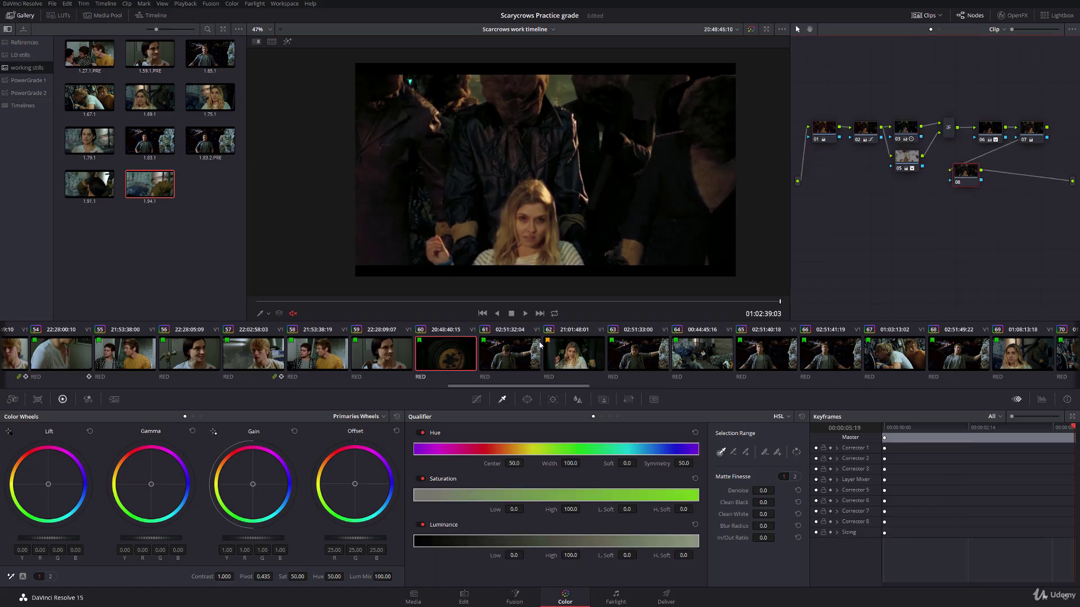
# Step: Key the green background patches in node 08 with hue center 52.7, symmetry 52.0, saturation high 8.0 and Clean White 15.0
pyautogui.click(288, 43)
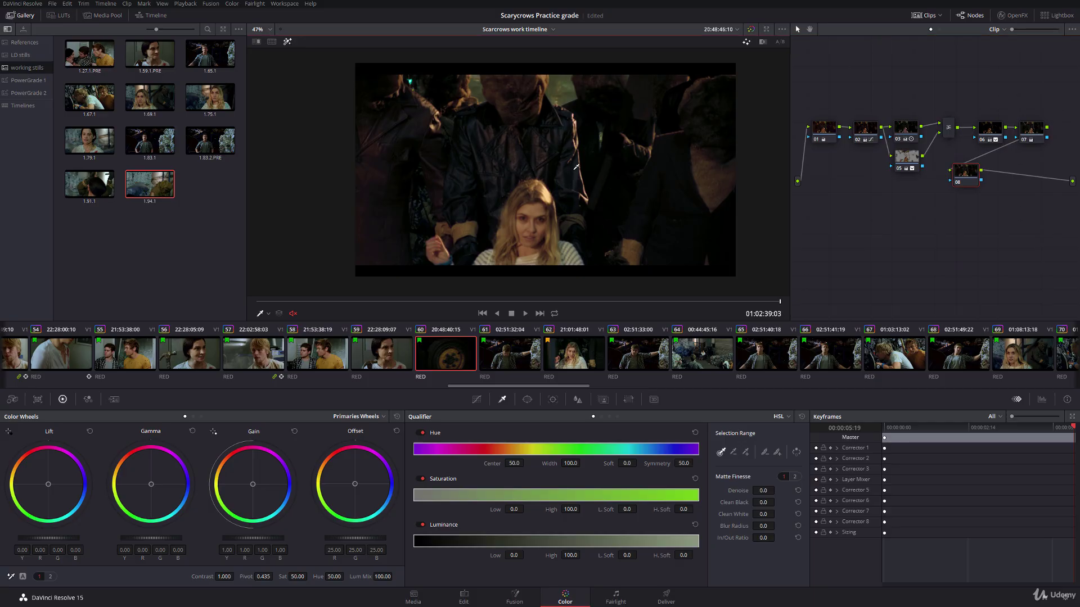
pyautogui.click(561, 90)
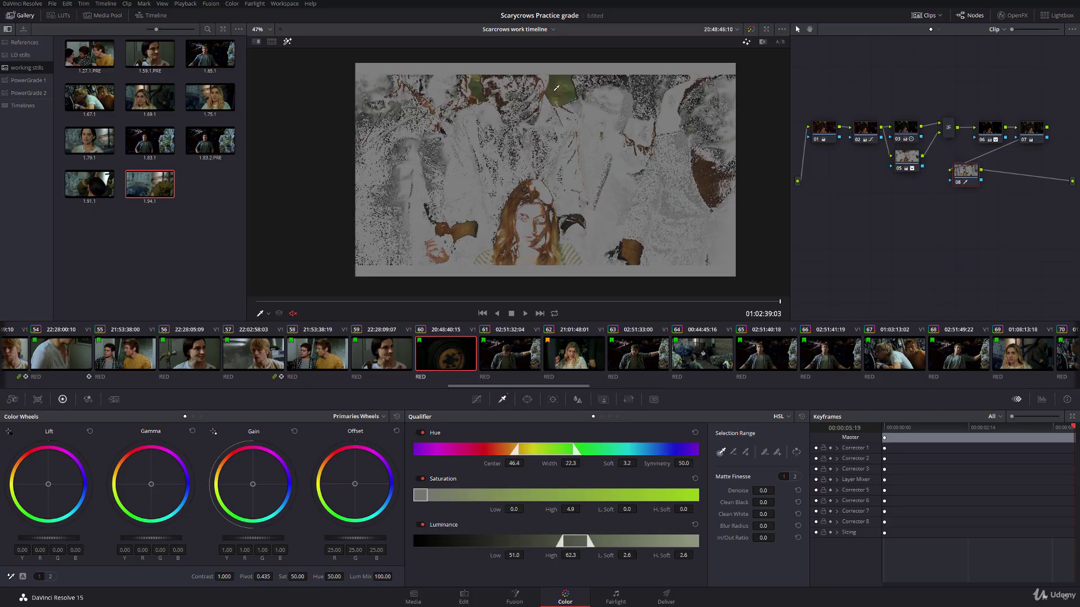
pyautogui.moveTo(494, 464); pyautogui.dragTo(526, 463)
pyautogui.moveTo(475, 506); pyautogui.dragTo(583, 508)
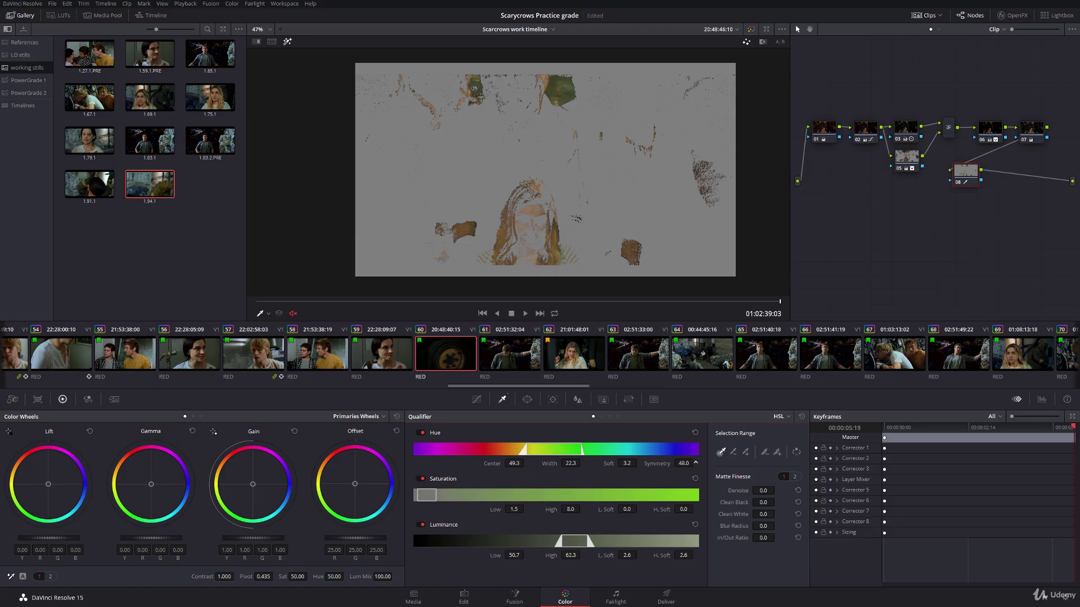
pyautogui.moveTo(684, 464); pyautogui.dragTo(697, 464)
pyautogui.moveTo(497, 464); pyautogui.dragTo(521, 460)
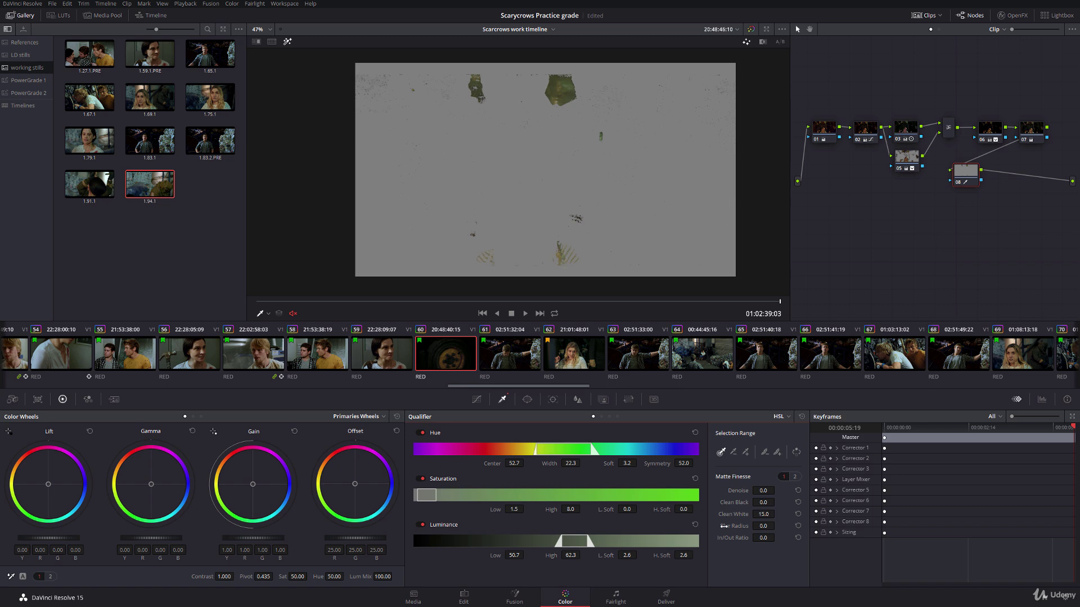
pyautogui.moveTo(730, 504); pyautogui.dragTo(777, 502)
pyautogui.moveTo(497, 509); pyautogui.dragTo(490, 509)
# Step: Add a polygon window in node 08 and reshape it into a wide band enclosing the green patches along the frame's upper edge
pyautogui.click(526, 399)
pyautogui.click(428, 499)
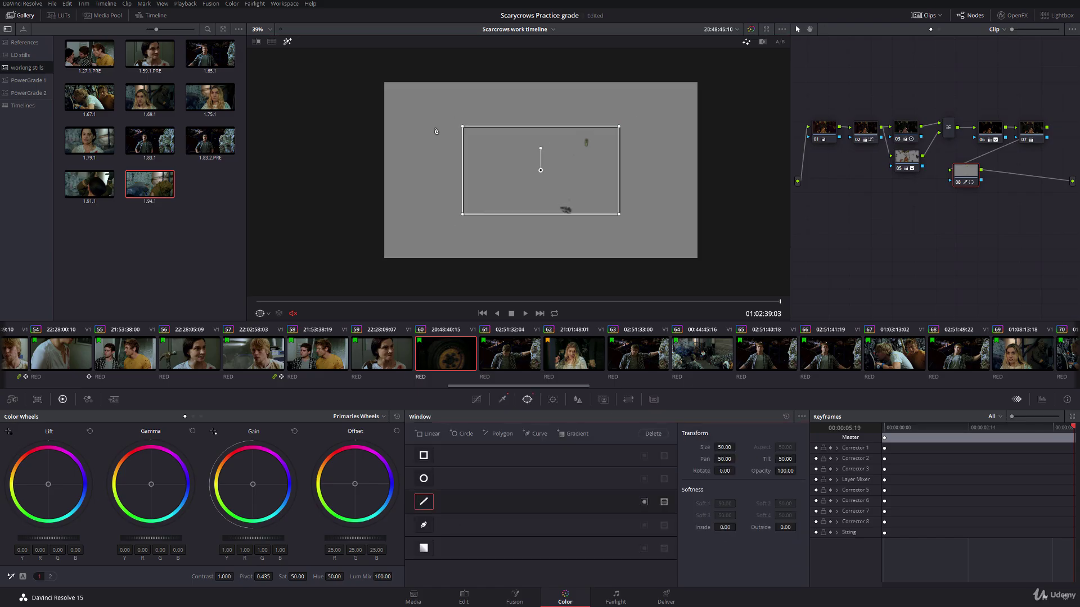
pyautogui.moveTo(538, 168); pyautogui.dragTo(529, 86)
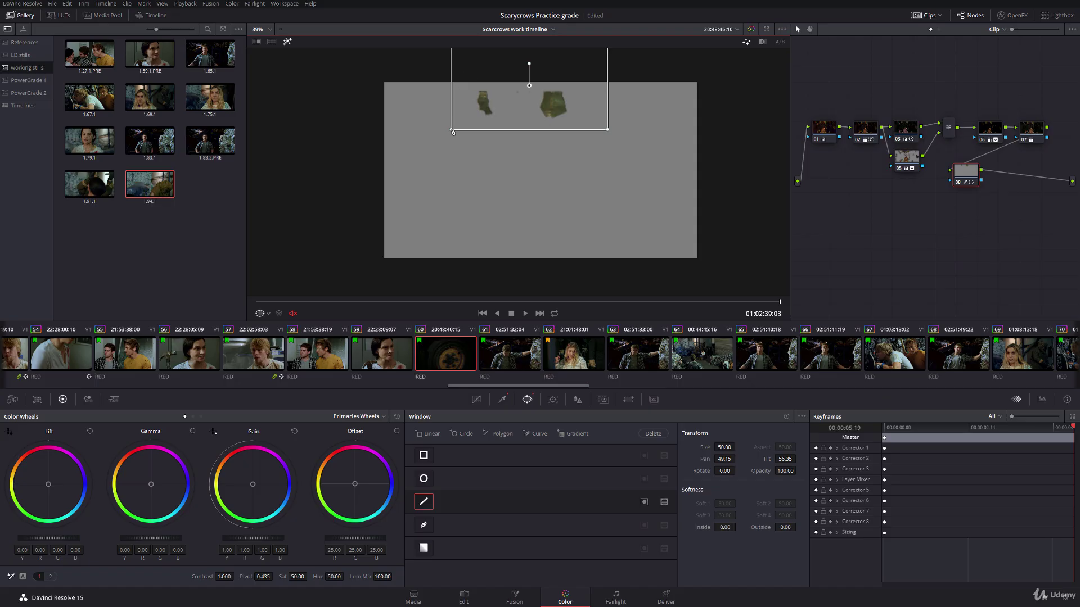
pyautogui.moveTo(450, 128); pyautogui.dragTo(372, 126)
pyautogui.moveTo(462, 50); pyautogui.dragTo(393, 86)
pyautogui.moveTo(630, 82); pyautogui.dragTo(754, 87)
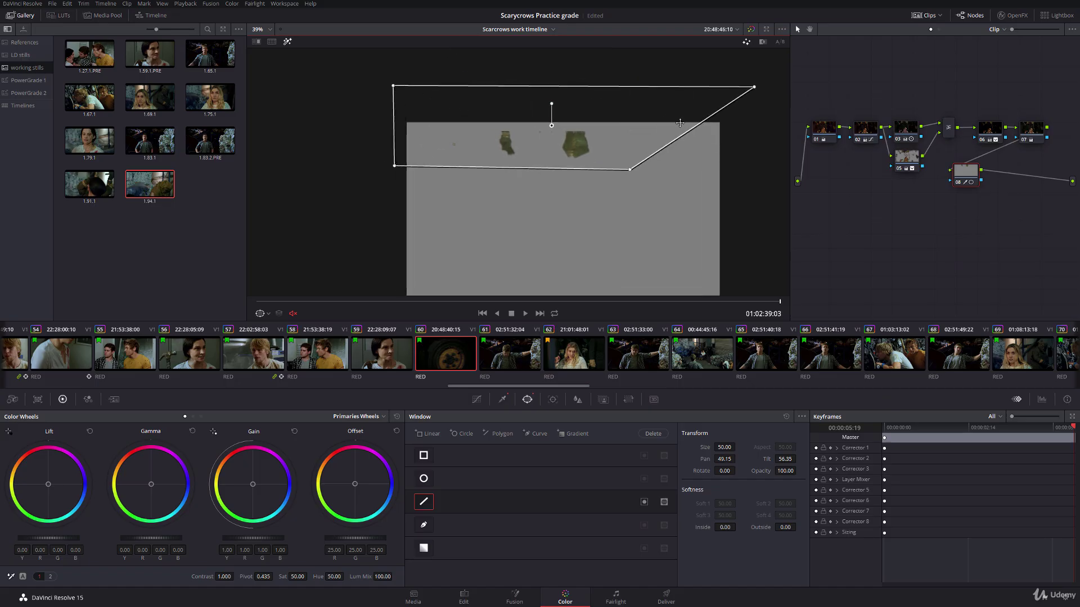
pyautogui.moveTo(630, 170); pyautogui.dragTo(740, 168)
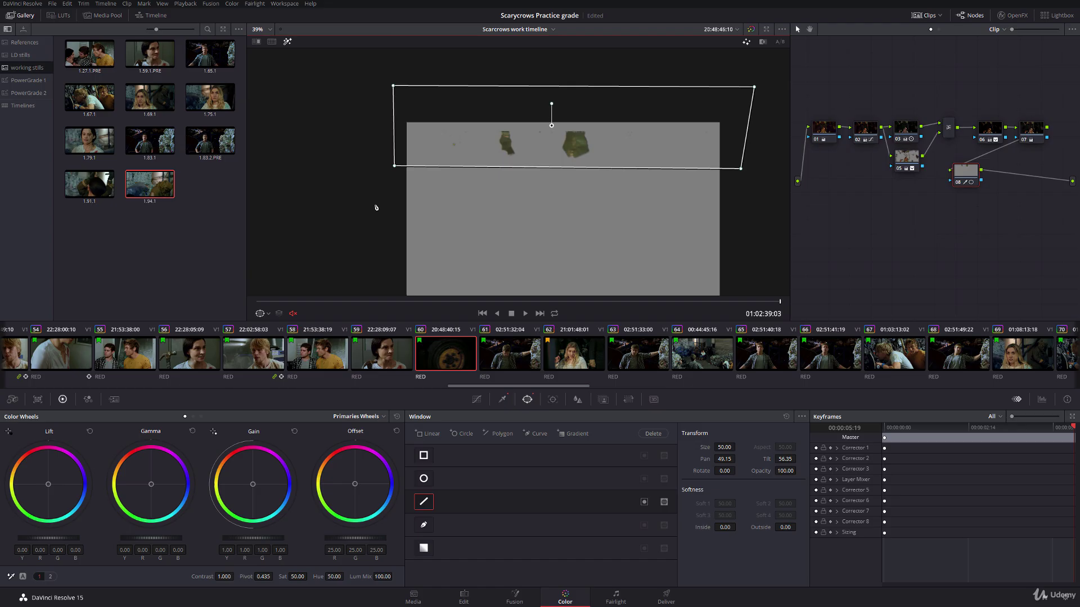
# Step: Shift the keyed patches toward blue with gain 0.91 red, 1.00 green, 1.24 blue and gamma -0.01 red, 0.00 green, 0.03 blue
pyautogui.click(262, 314)
pyautogui.click(290, 385)
pyautogui.click(287, 41)
pyautogui.scroll(2, 402, 167)
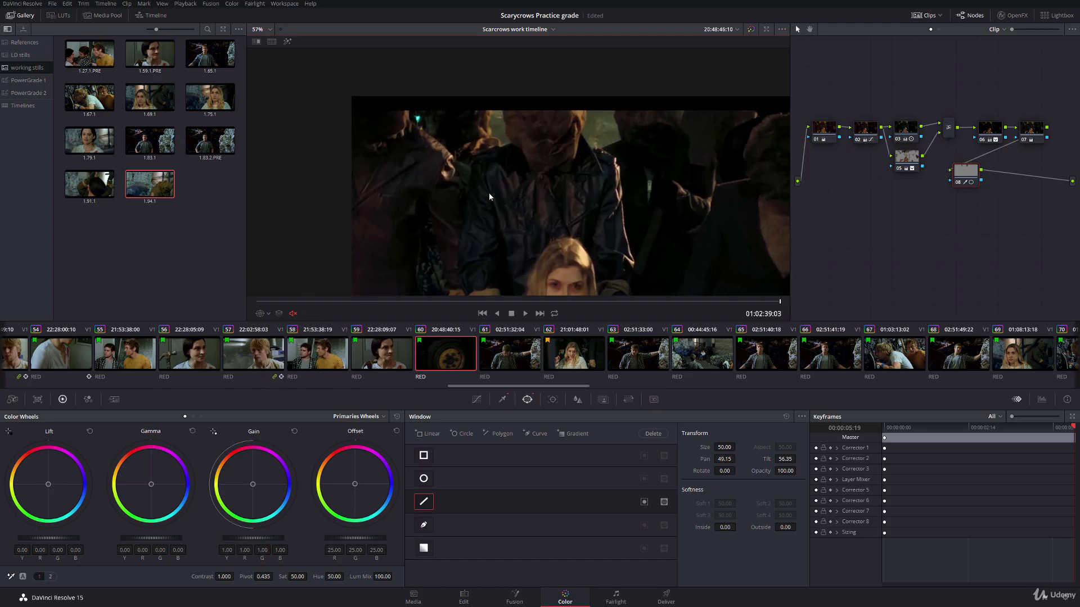
pyautogui.moveTo(482, 220); pyautogui.dragTo(475, 208)
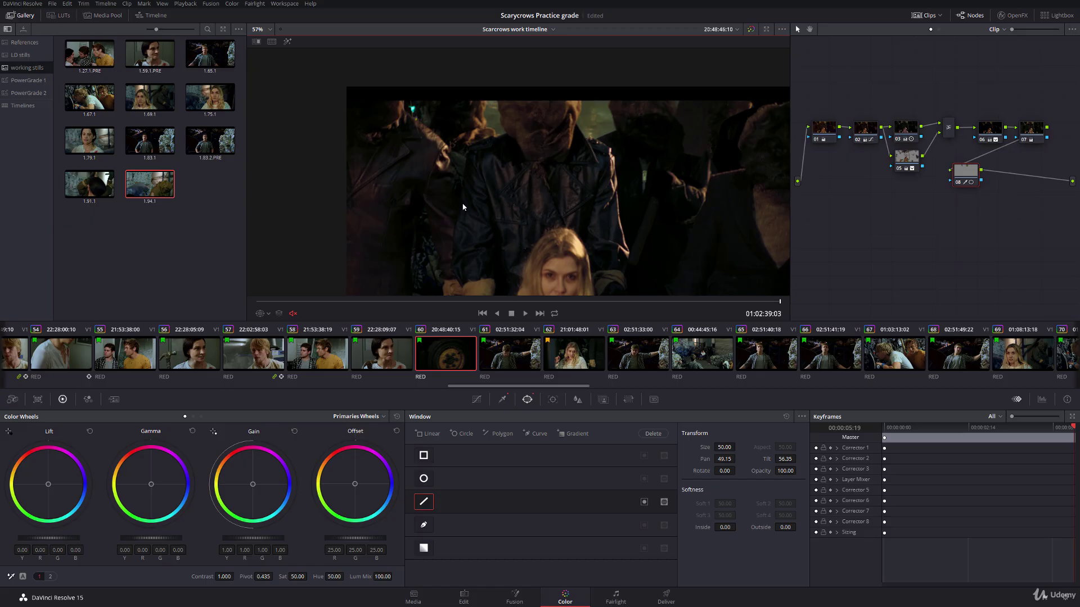
pyautogui.moveTo(253, 486); pyautogui.dragTo(256, 486)
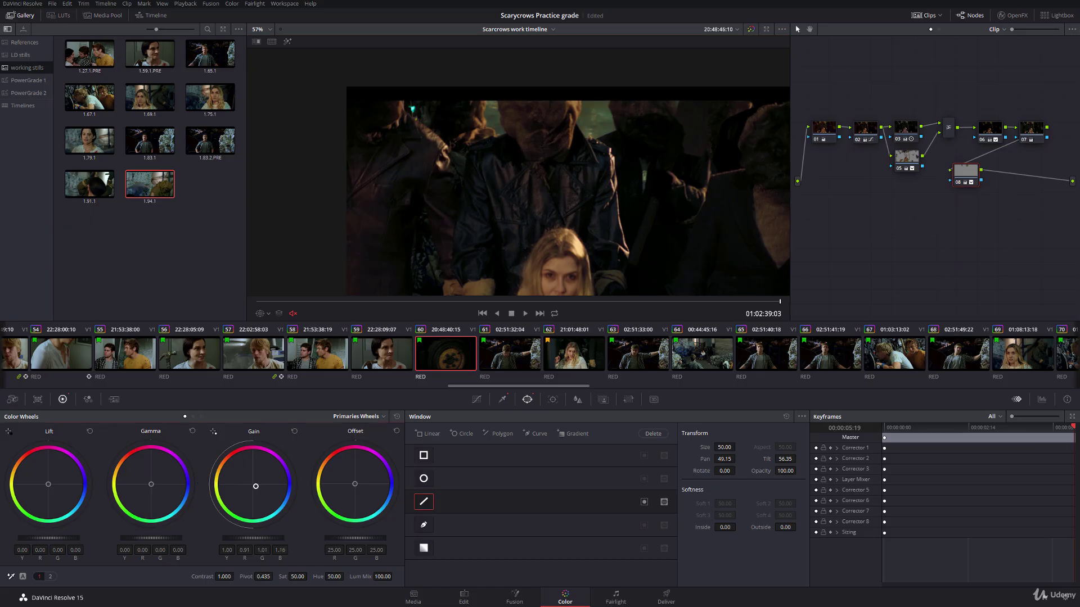
pyautogui.moveTo(150, 484); pyautogui.dragTo(154, 487)
# Step: Play the shots after clip 60 to compare the match, then return to clip 60 with the window outline hidden
pyautogui.click(519, 360)
pyautogui.press('space')
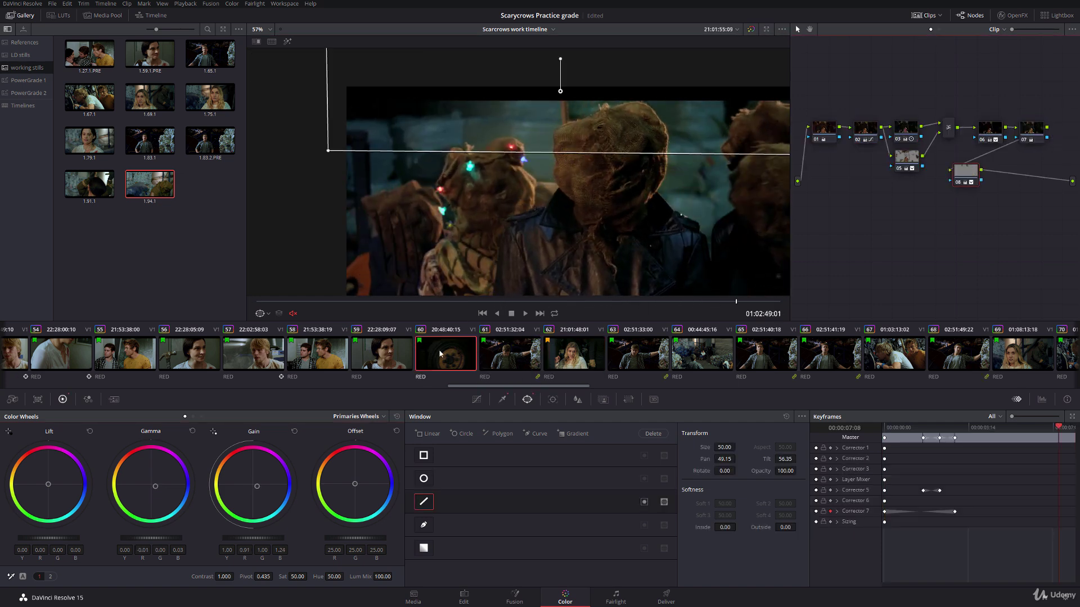
pyautogui.click(269, 314)
pyautogui.click(291, 384)
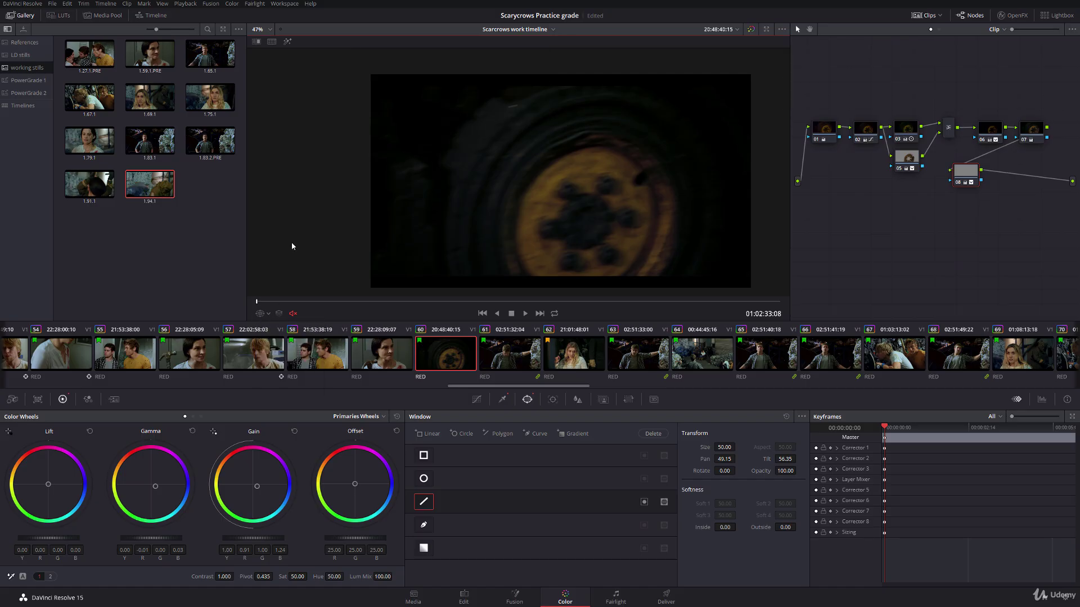
# Step: Play and scrub through clip 60 with node 05 selected to check the background correction across the camera move
pyautogui.press('space')
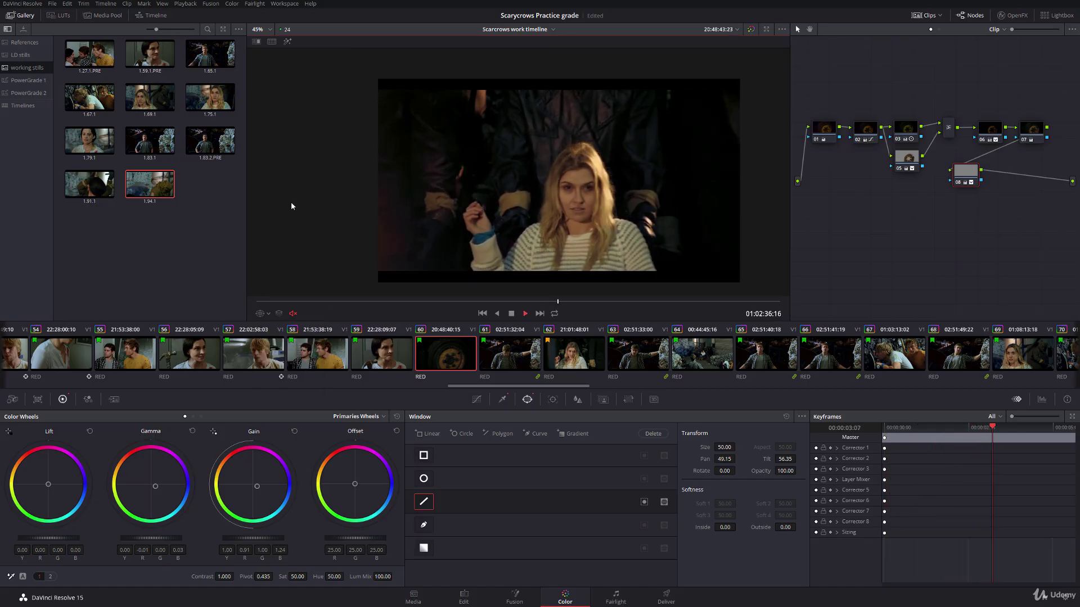
pyautogui.press('space')
pyautogui.moveTo(657, 302); pyautogui.dragTo(413, 291)
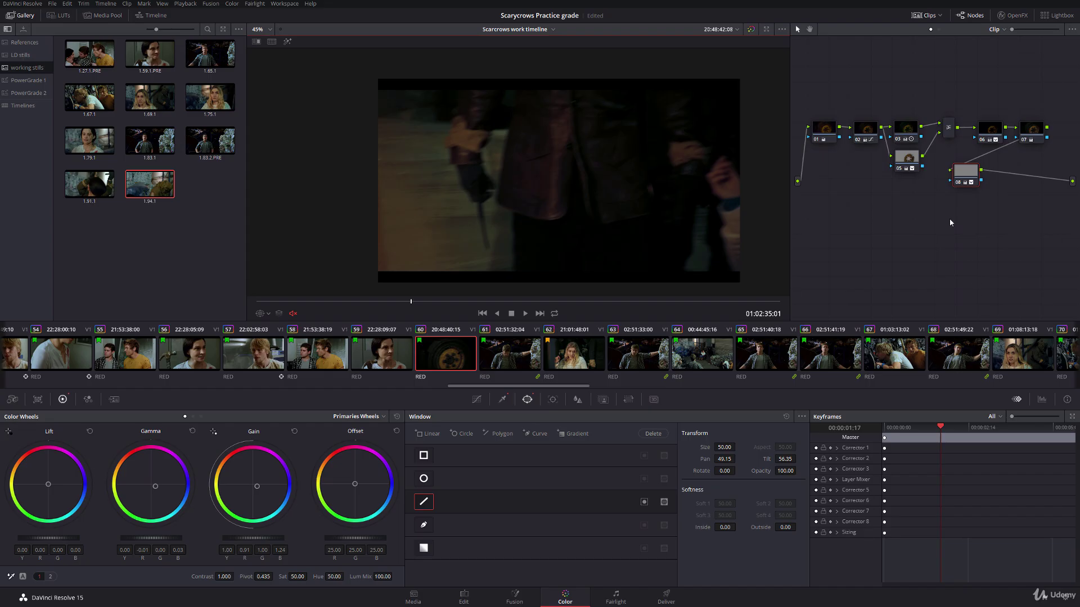
pyautogui.click(914, 160)
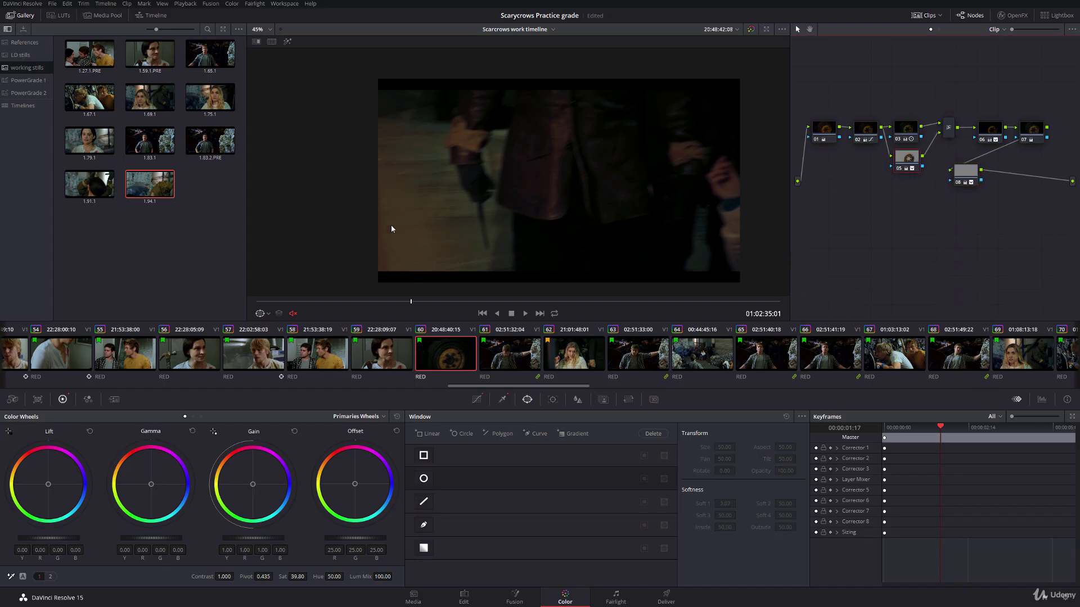
pyautogui.moveTo(269, 304); pyautogui.dragTo(509, 302)
pyautogui.press('space')
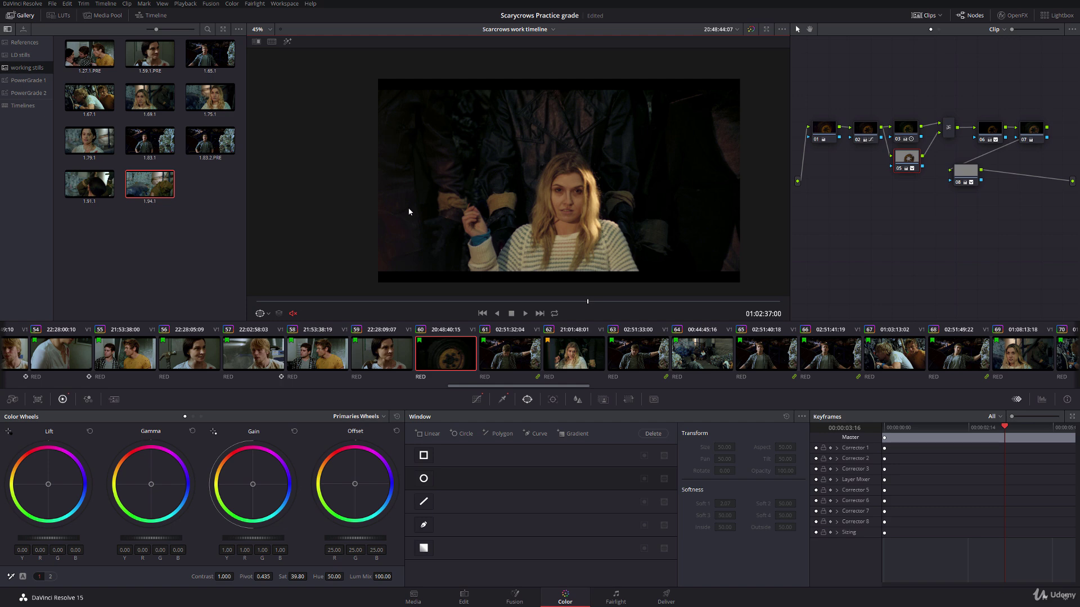
pyautogui.moveTo(427, 302); pyautogui.dragTo(254, 301)
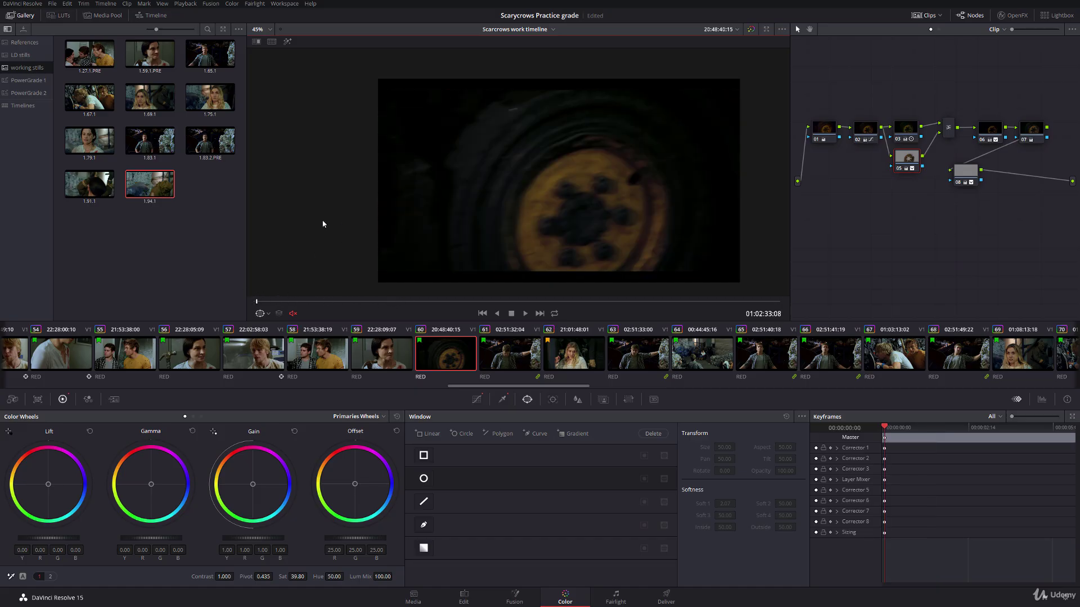
# Step: Play the sequence full screen from clip 60, then compare the man's shots in clips 61, 63 and 65
pyautogui.hotkey('ctrl', 'f')
pyautogui.press('space')
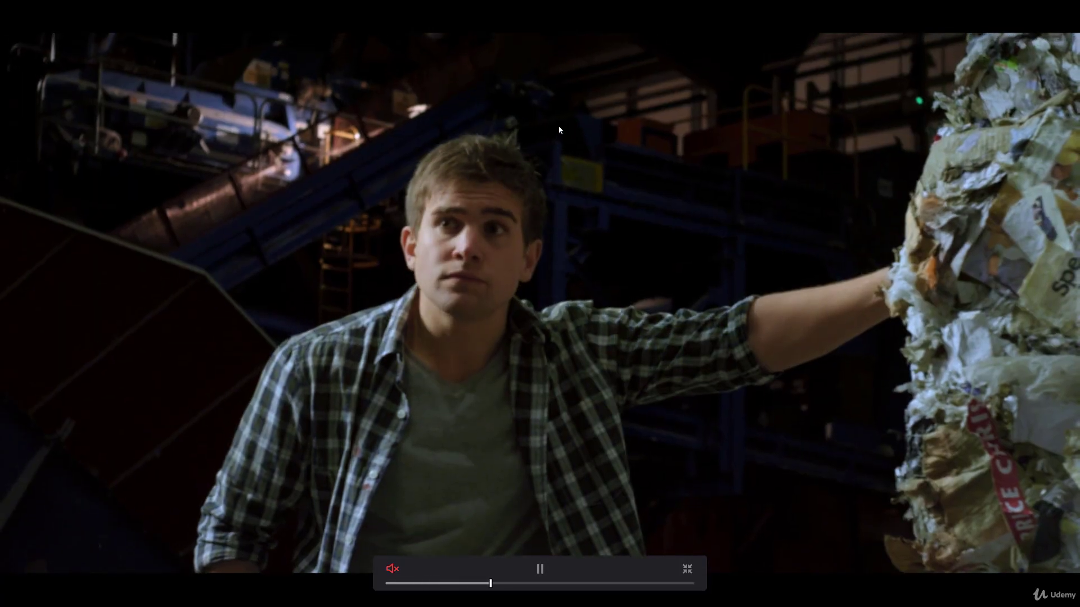
pyautogui.press('Escape')
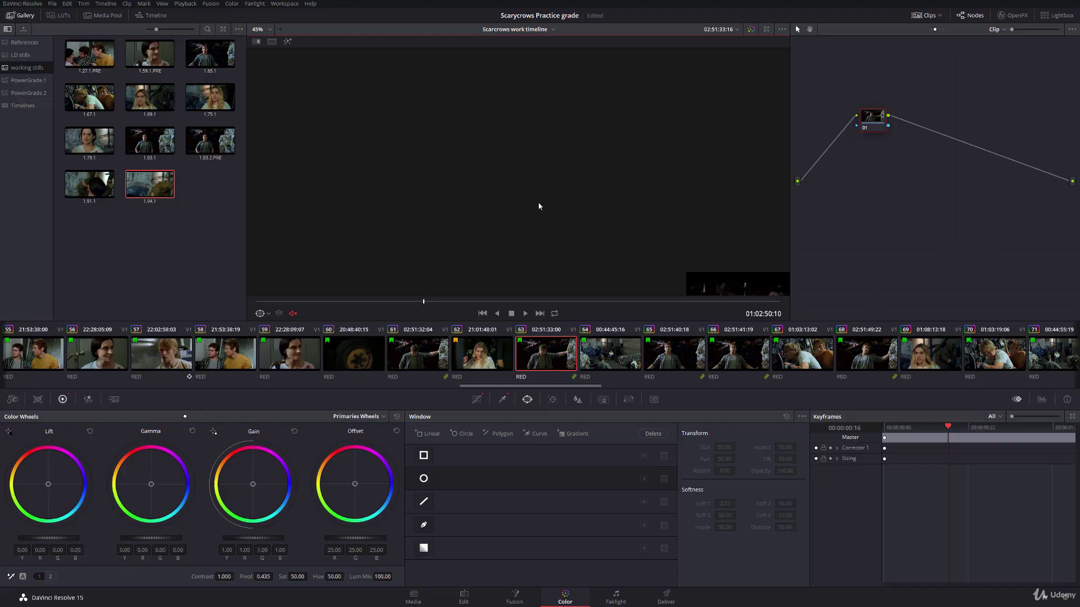
pyautogui.click(416, 358)
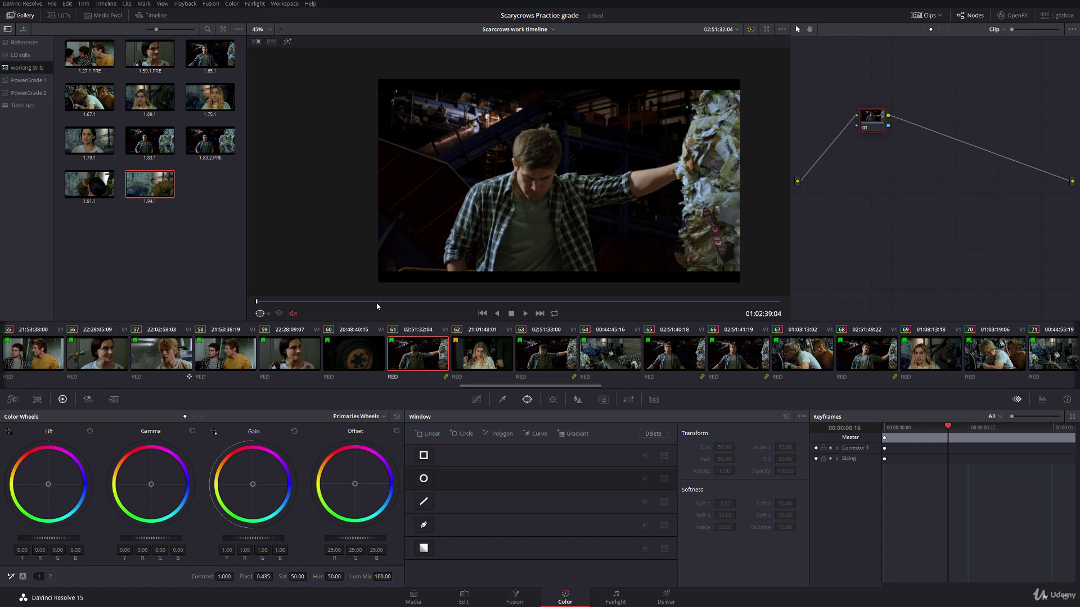
pyautogui.click(524, 313)
pyautogui.click(517, 360)
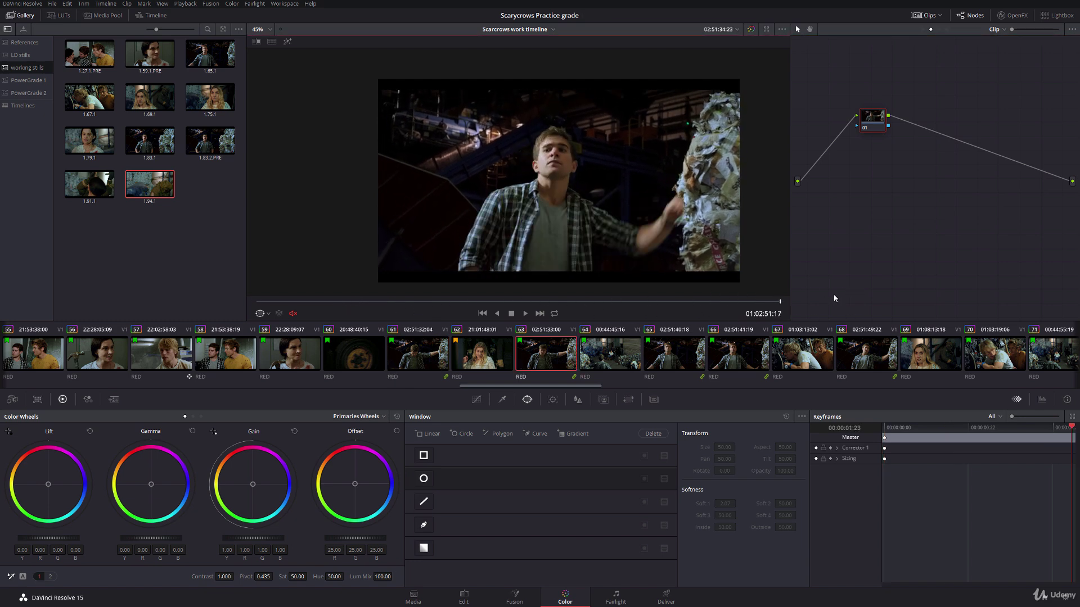
pyautogui.click(673, 352)
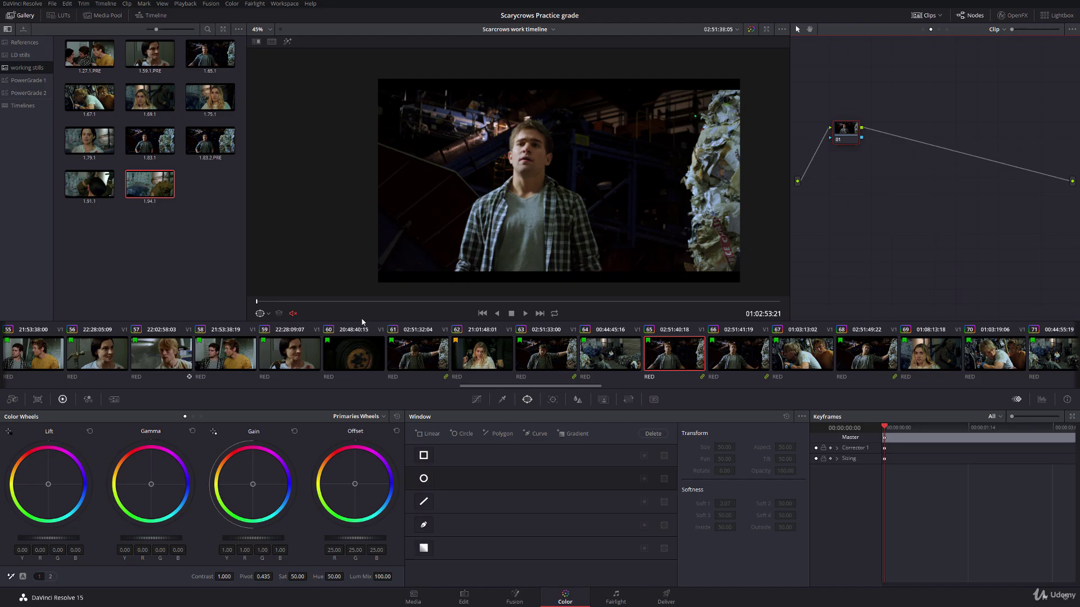
# Step: In clip 62's node 06, anchor the Lum Vs Sat curve at 0.25 and lower its shadow end to 0.60, with the parade scope shown
pyautogui.click(479, 355)
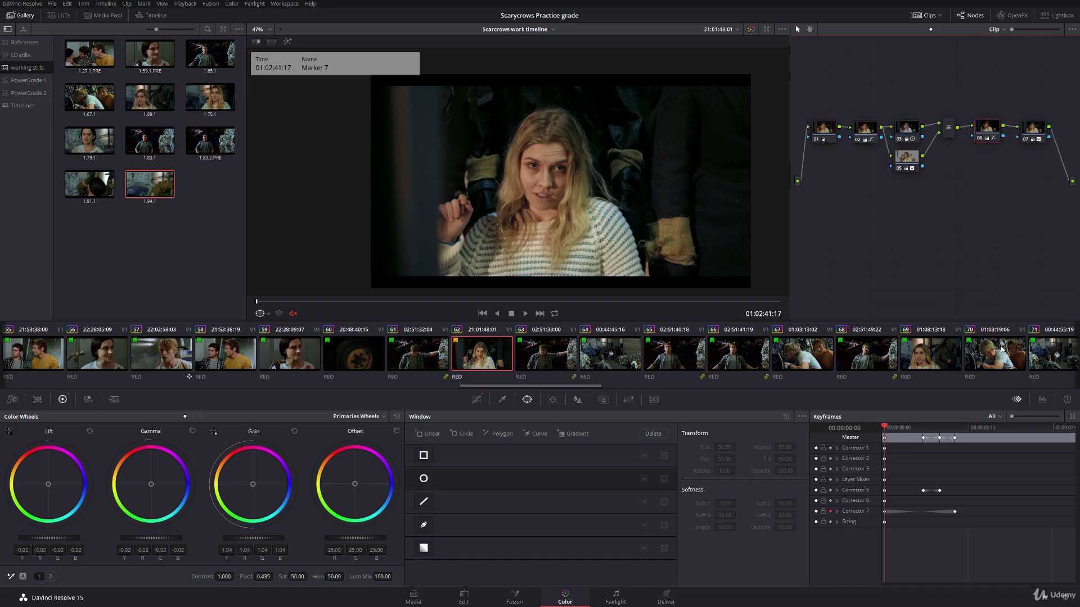
pyautogui.click(1043, 400)
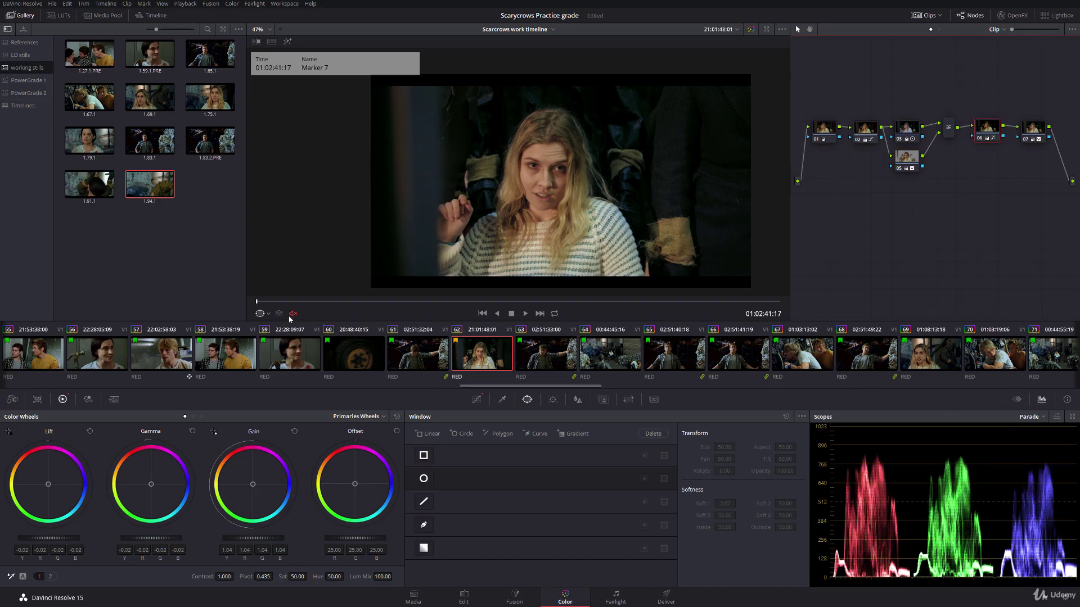
pyautogui.click(477, 399)
pyautogui.click(616, 417)
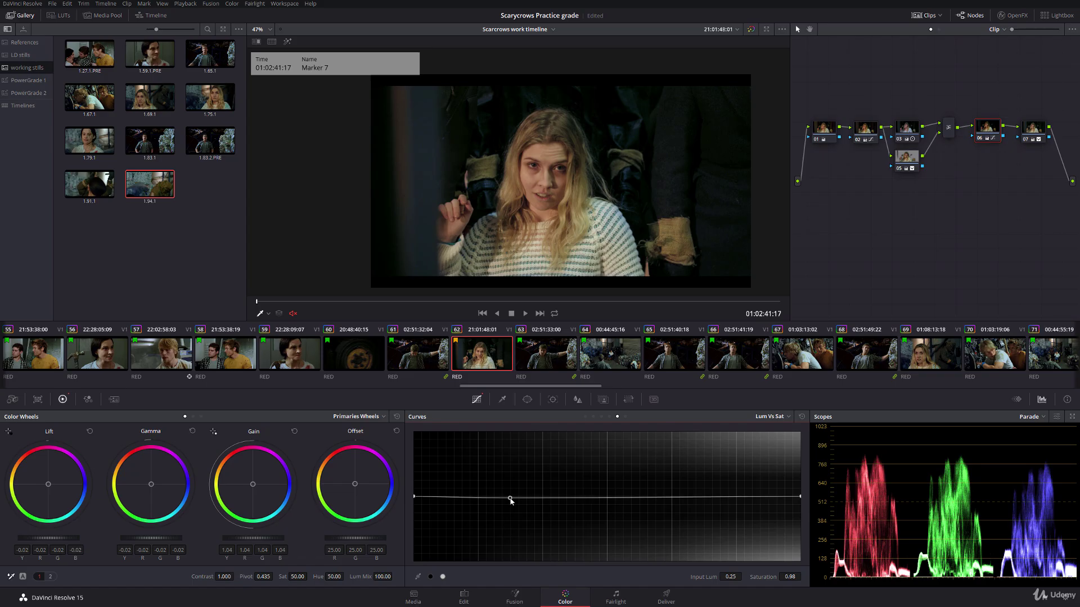
pyautogui.moveTo(418, 499); pyautogui.dragTo(421, 523)
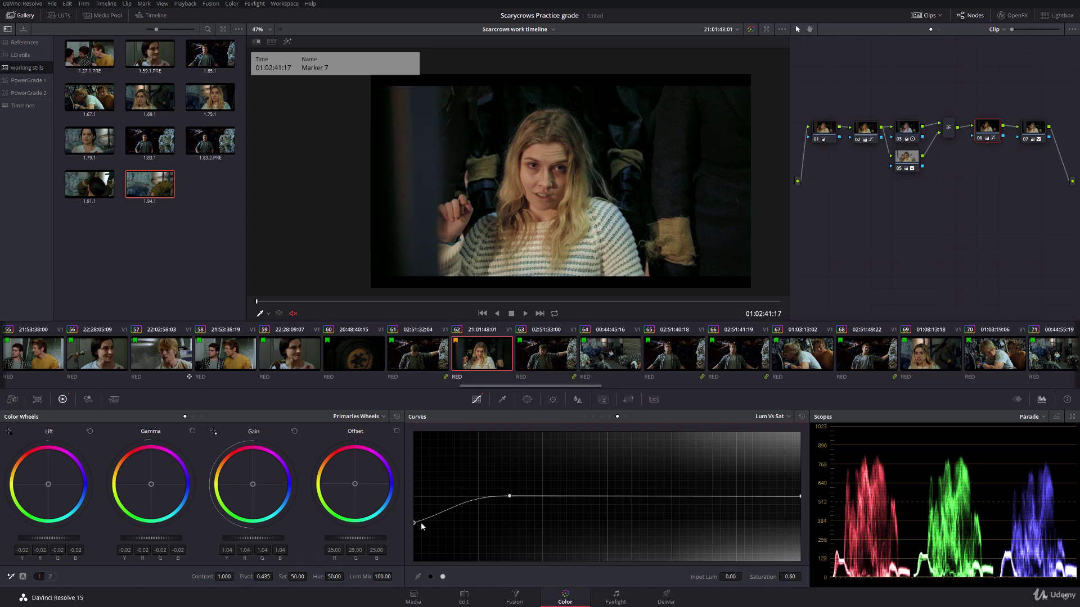
# Step: In node 06 of clip 60, anchor the Lum Vs Sat curve at 0.26 and lower its shadow end to 0.77; lower clip 62's to 0.49
pyautogui.click(353, 353)
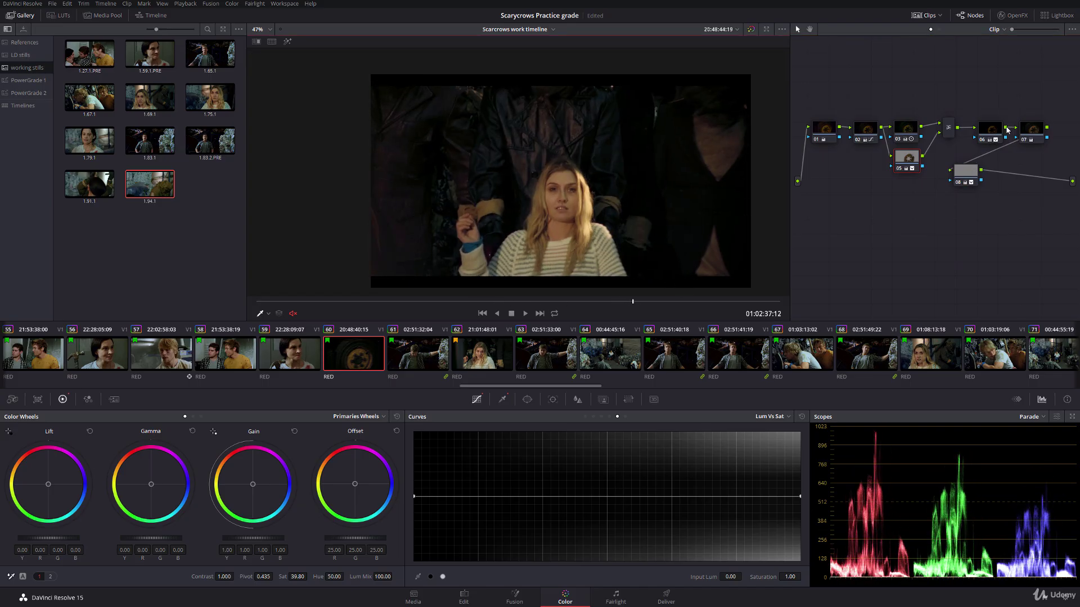
pyautogui.click(998, 130)
pyautogui.click(514, 497)
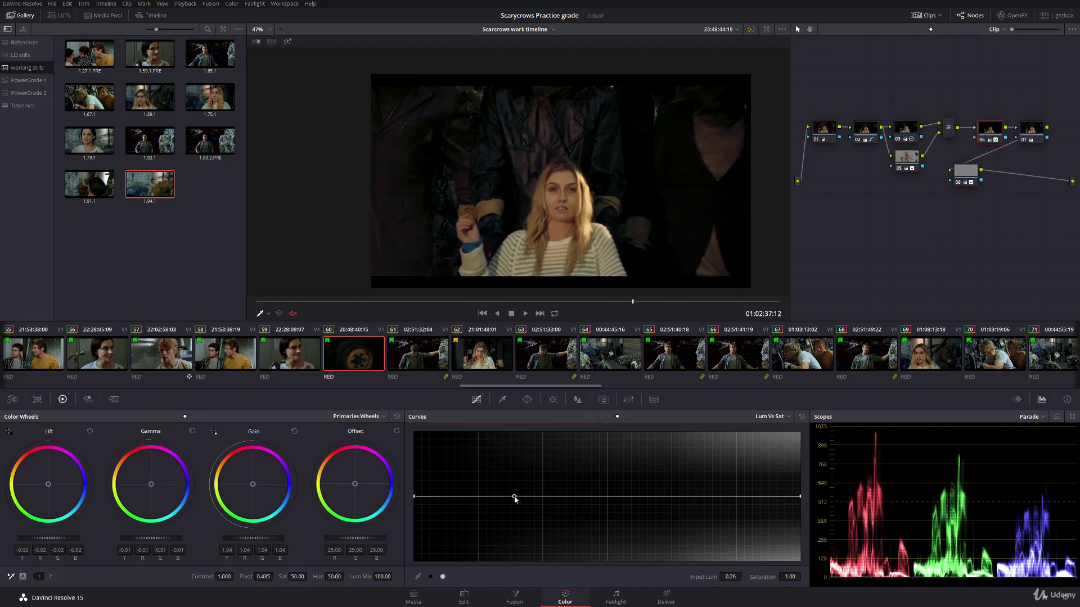
pyautogui.moveTo(415, 494); pyautogui.dragTo(417, 517)
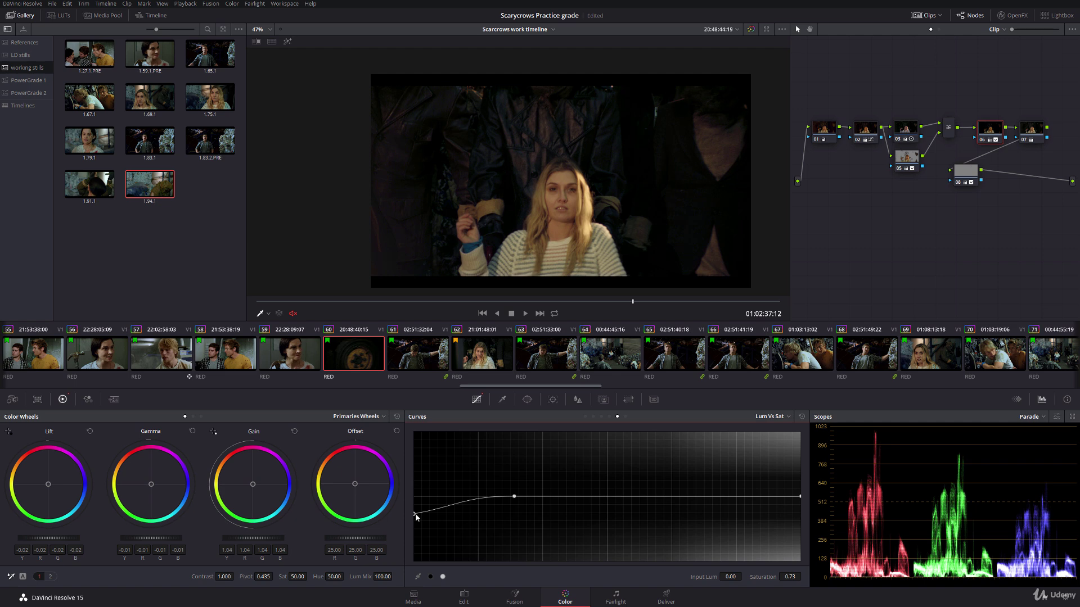
pyautogui.click(478, 361)
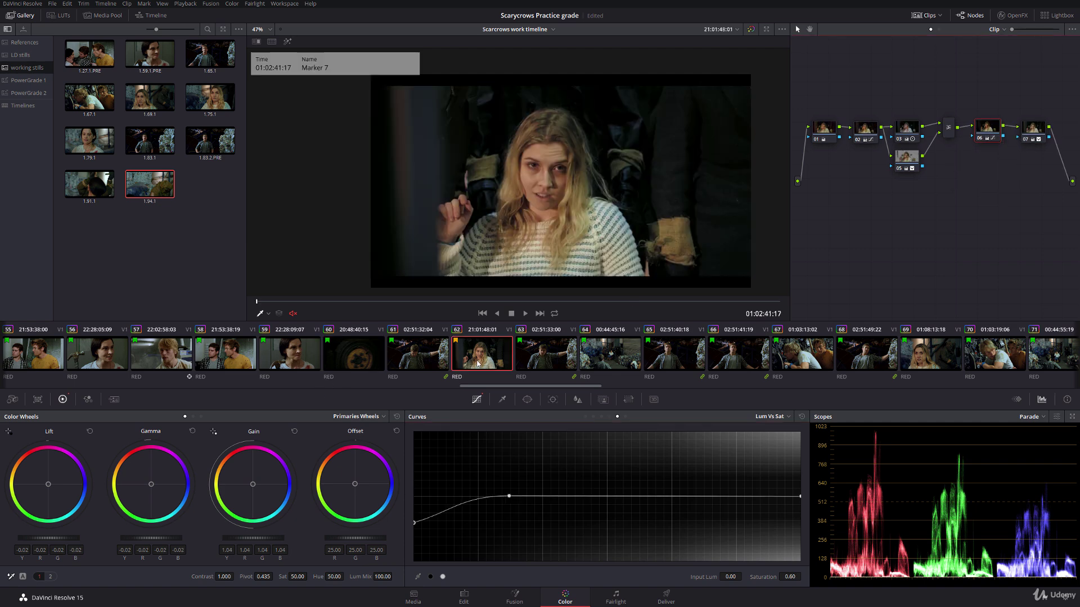
pyautogui.moveTo(414, 524); pyautogui.dragTo(416, 533)
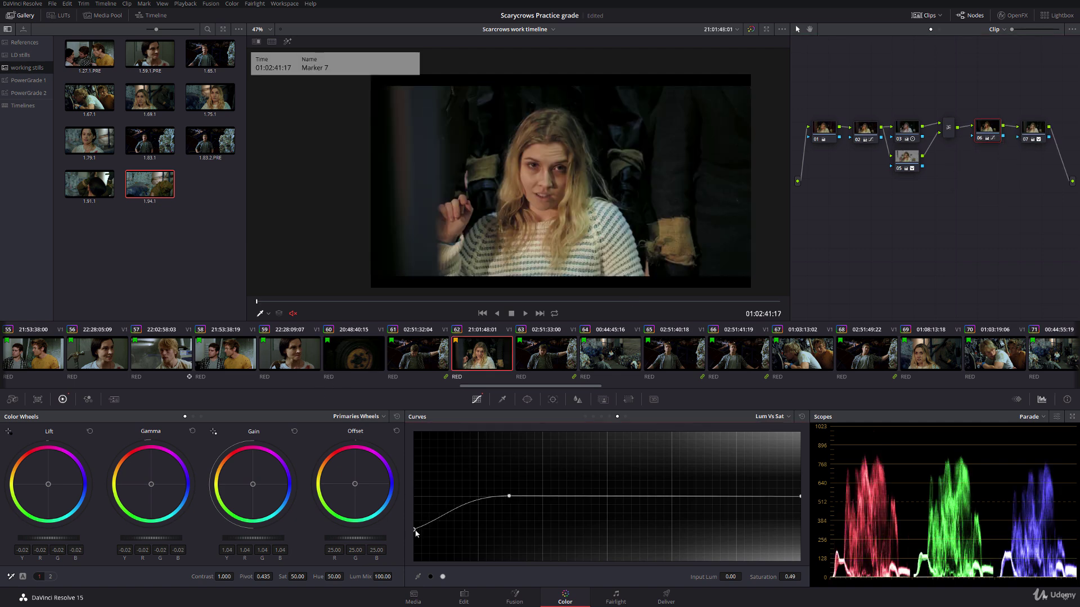
# Step: Play from clip 60 through clip 65 in an enlarged viewer to review the shadow saturation and shot match
pyautogui.click(353, 353)
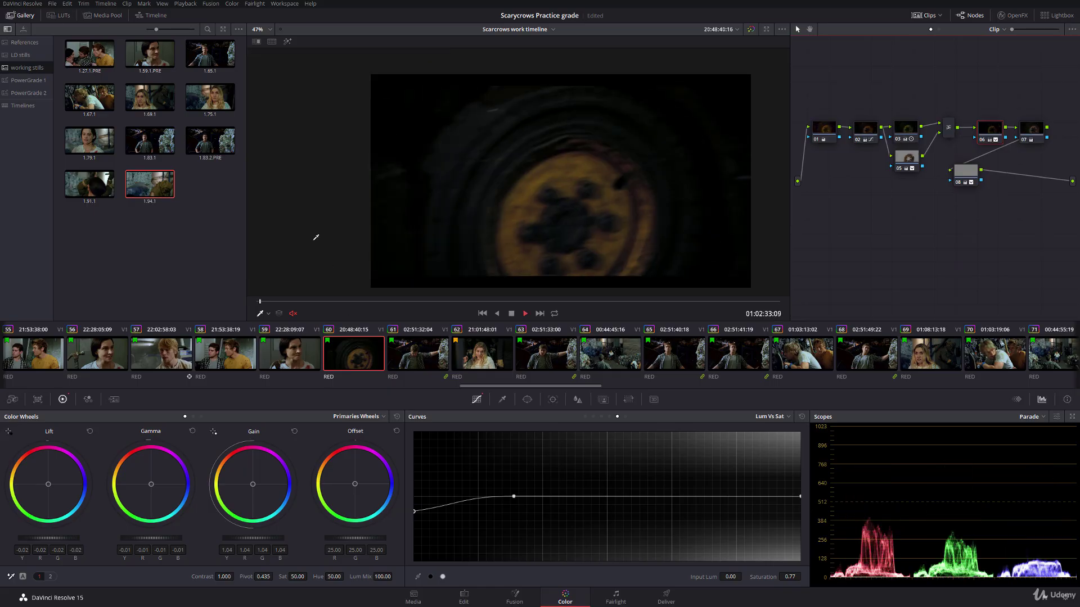
pyautogui.press('space')
pyautogui.hotkey('alt', 'f')
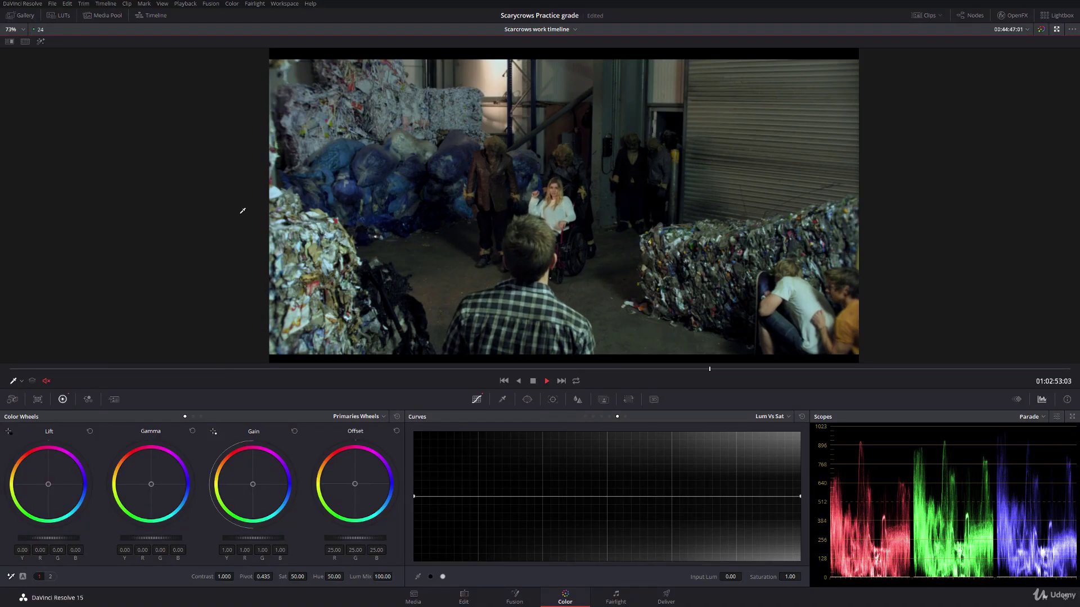
pyautogui.press('space')
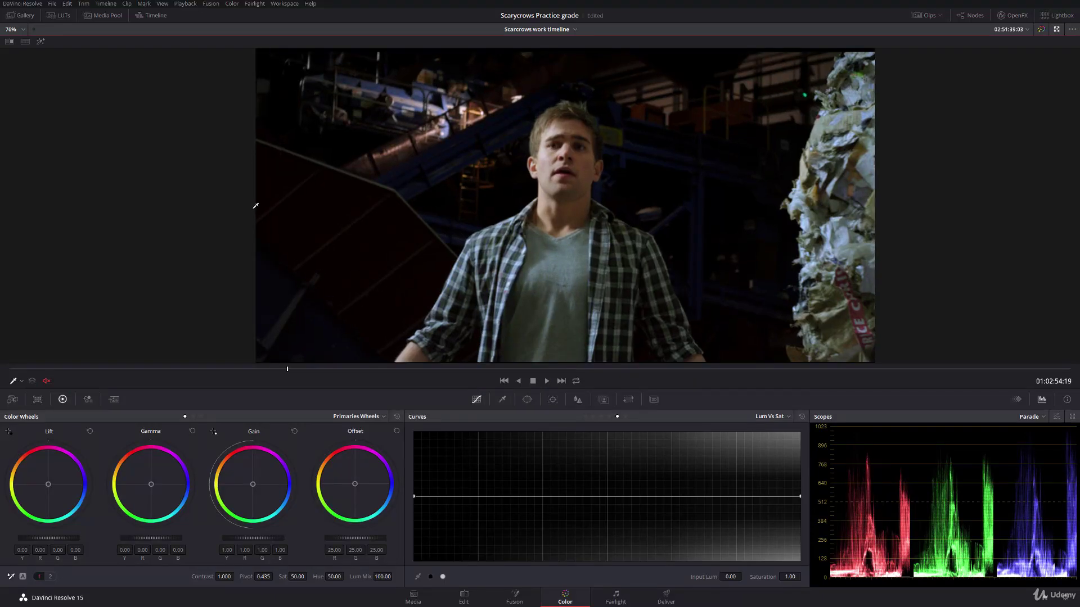
pyautogui.hotkey('alt', 'f')
# Step: After comparing clip 64 with clip 63, set clip 64's Group Post-Clip gamma to -0.03 and saturation to 51.60
pyautogui.click(486, 360)
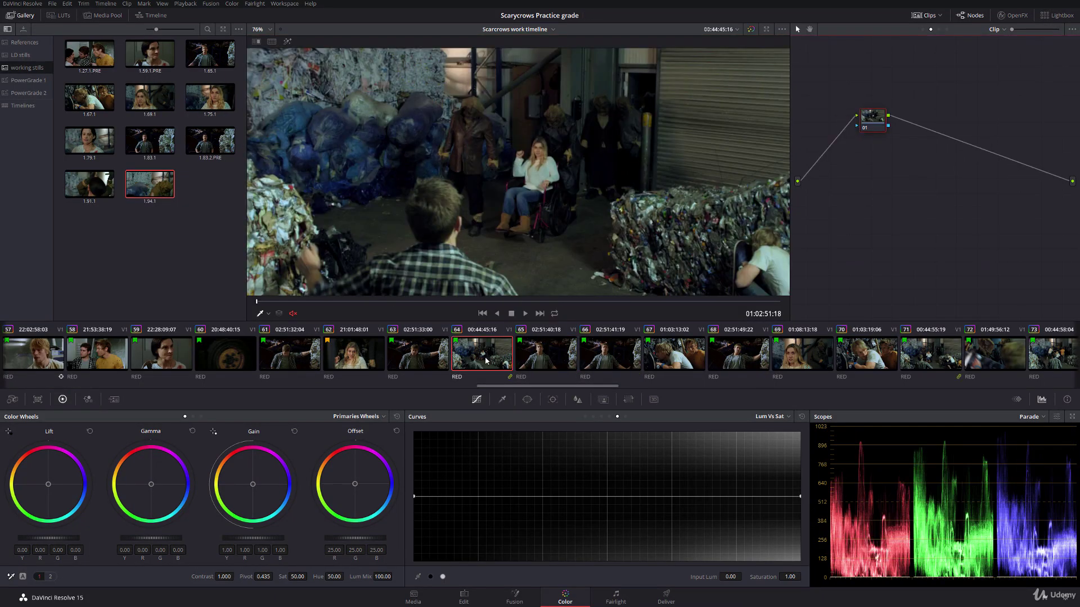
pyautogui.scroll(-2, 384, 198)
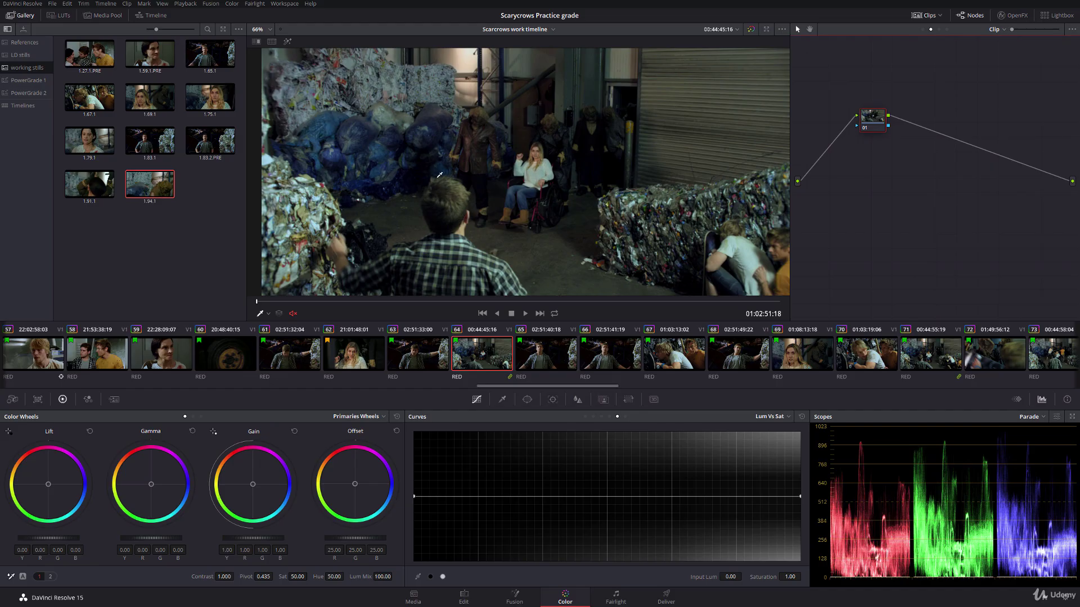
pyautogui.click(431, 357)
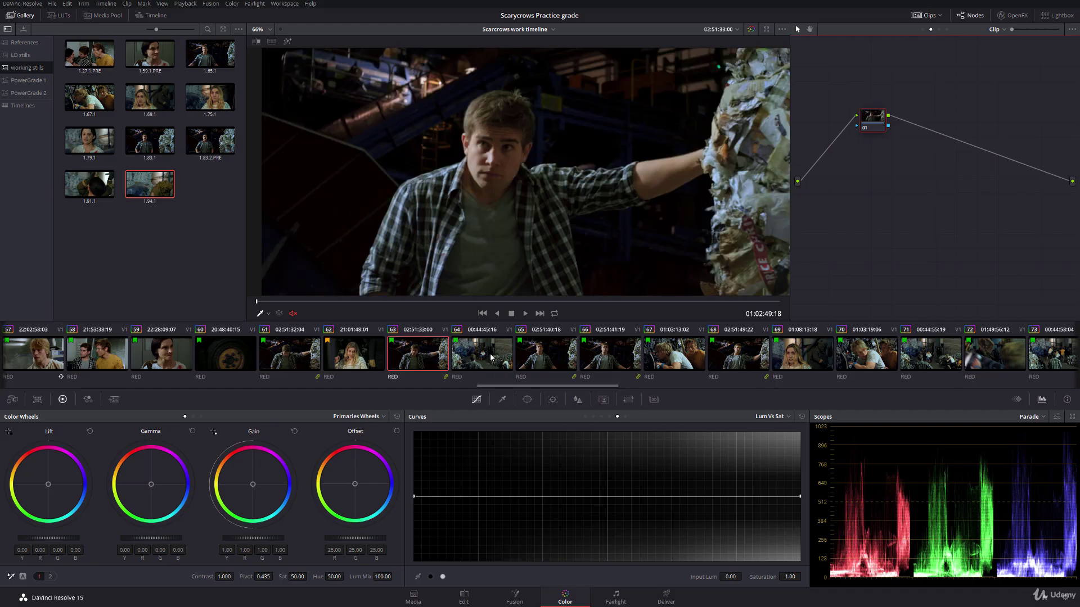
pyautogui.click(491, 357)
pyautogui.click(939, 29)
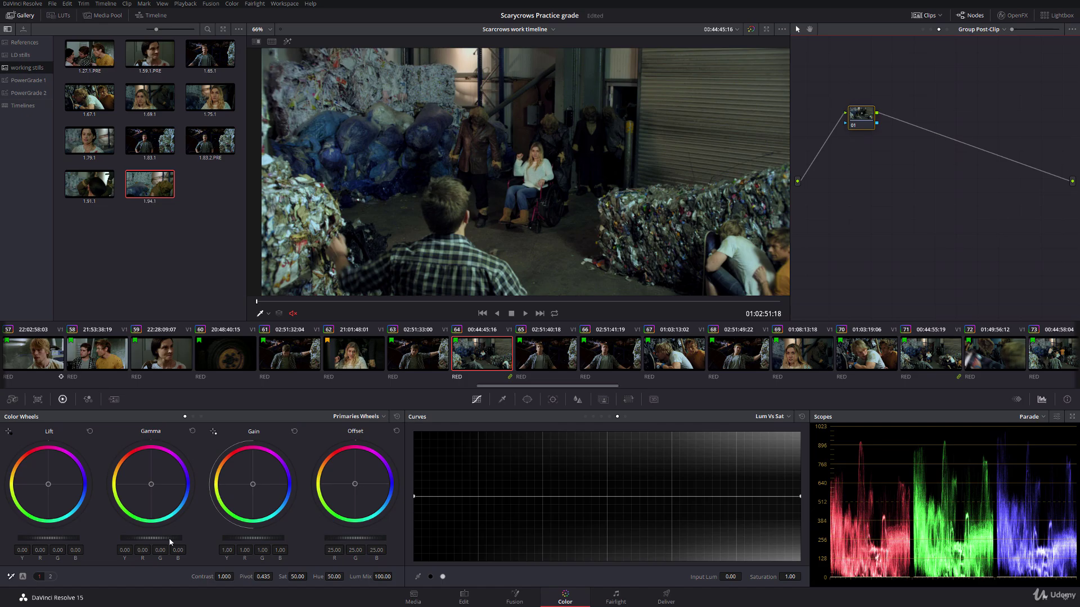
pyautogui.moveTo(170, 542); pyautogui.dragTo(163, 541)
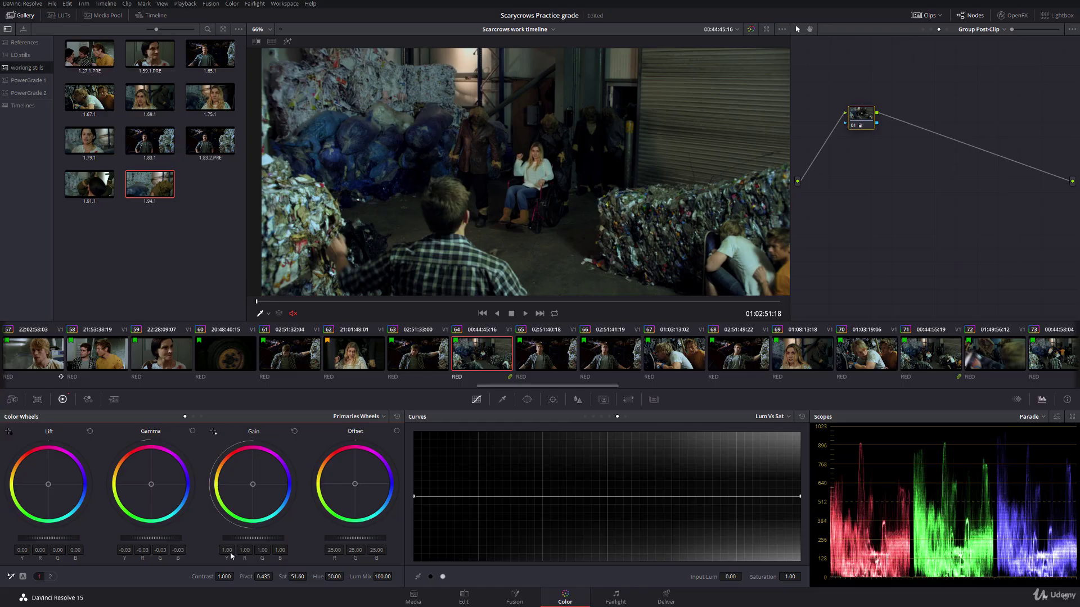
# Step: Play the cut from clip 63 into clip 64 and switch the viewer's on-screen controls off
pyautogui.click(405, 364)
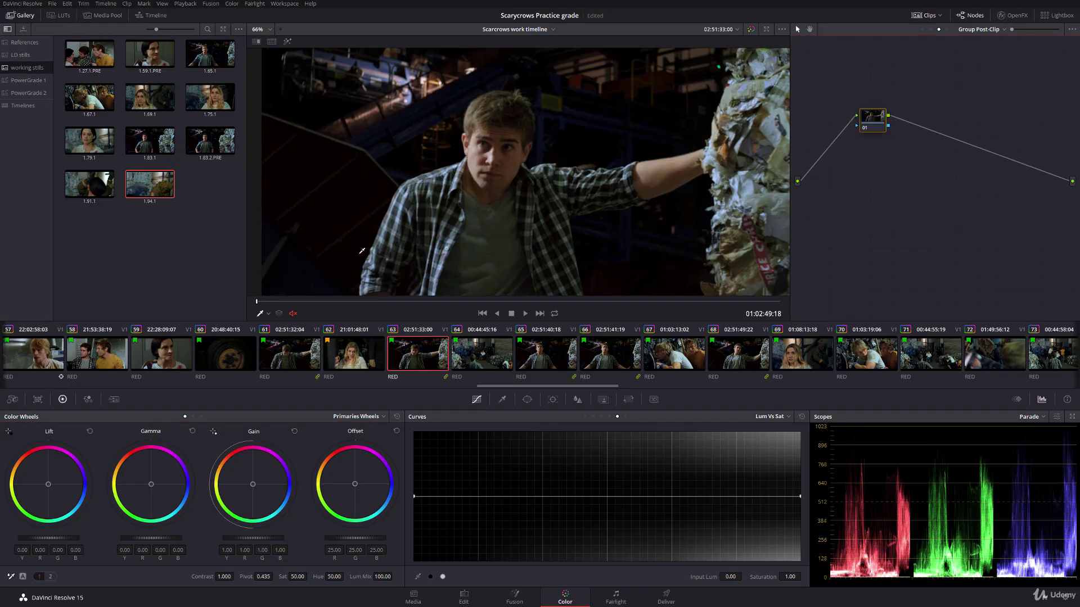
pyautogui.press('space')
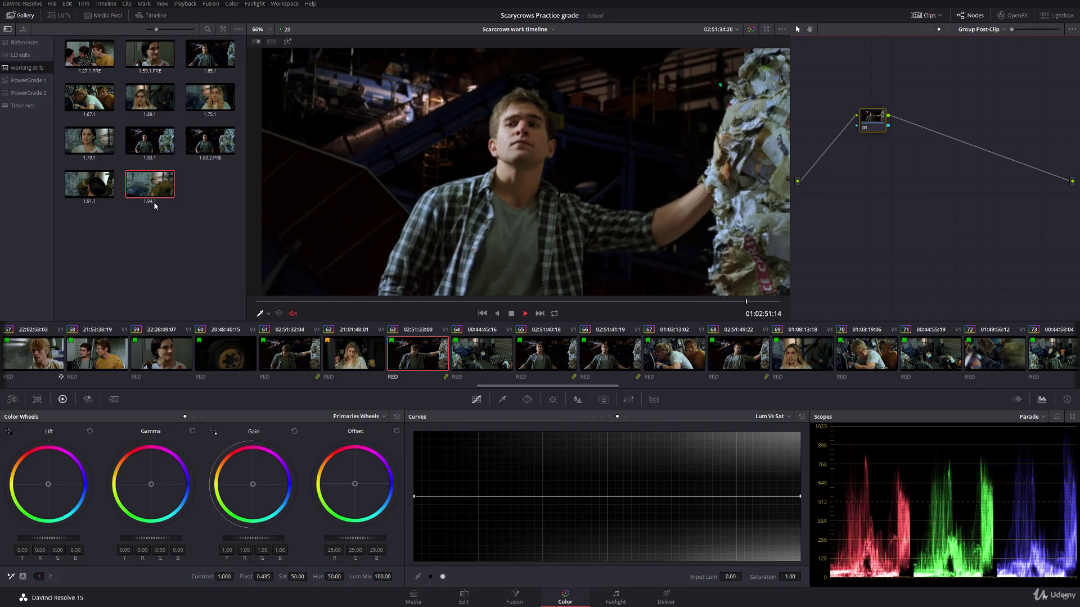
pyautogui.click(268, 315)
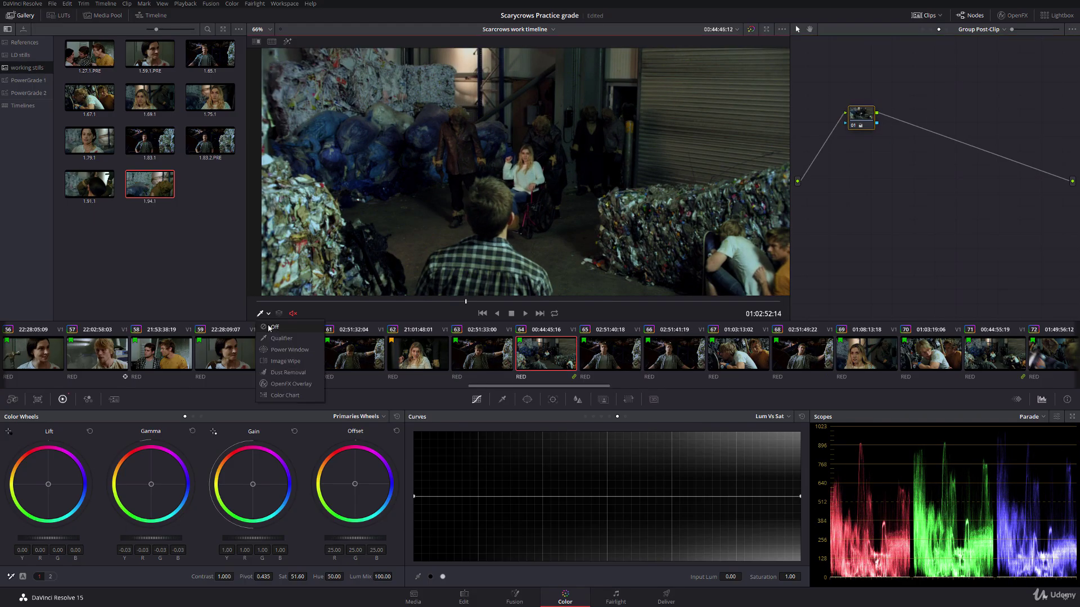
pyautogui.click(543, 345)
# Step: Play full screen from clip 60 into clip 61 to review the transition between the two shots
pyautogui.click(290, 353)
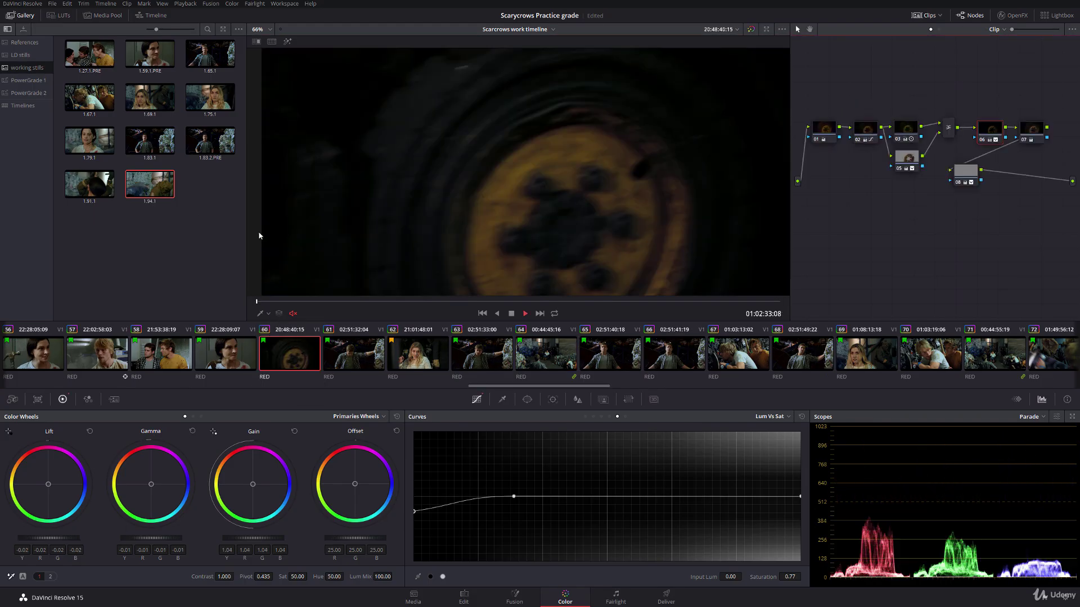
pyautogui.hotkey('ctrl', 'f')
pyautogui.press('space')
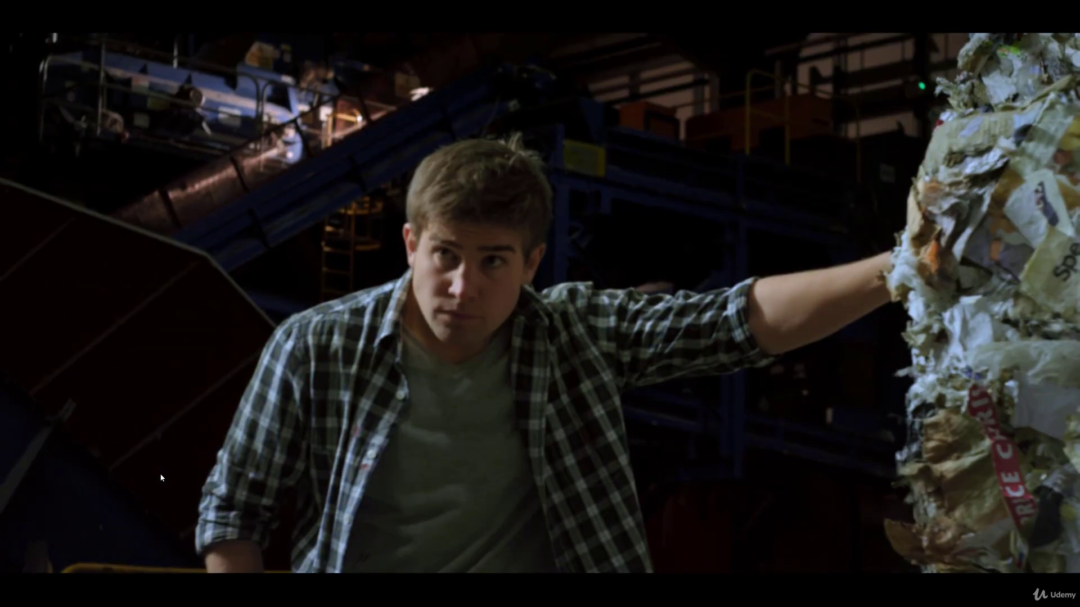
pyautogui.press('space')
pyautogui.press('Escape')
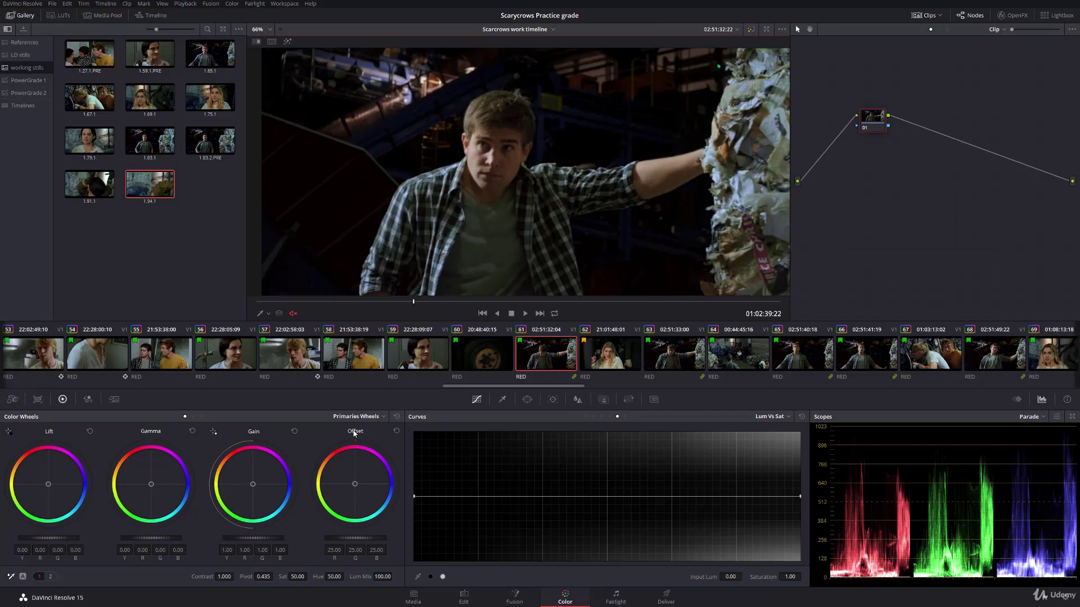
# Step: Return to clip 60 and scrub back to the blurred scarecrow frame at 01:02:34:21
pyautogui.click(482, 353)
pyautogui.press('space')
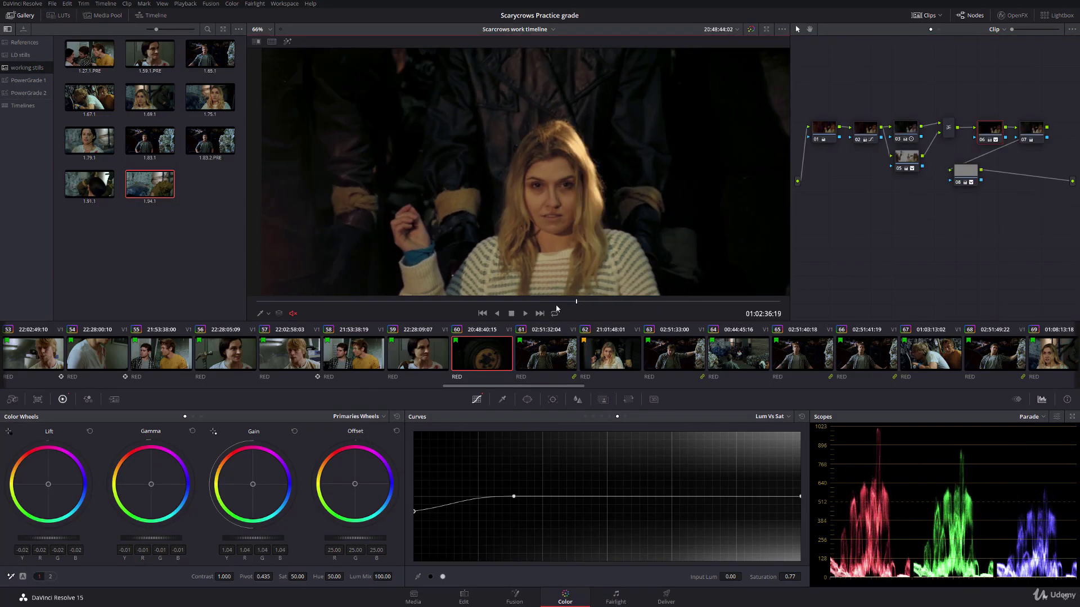
pyautogui.moveTo(415, 301); pyautogui.dragTo(395, 301)
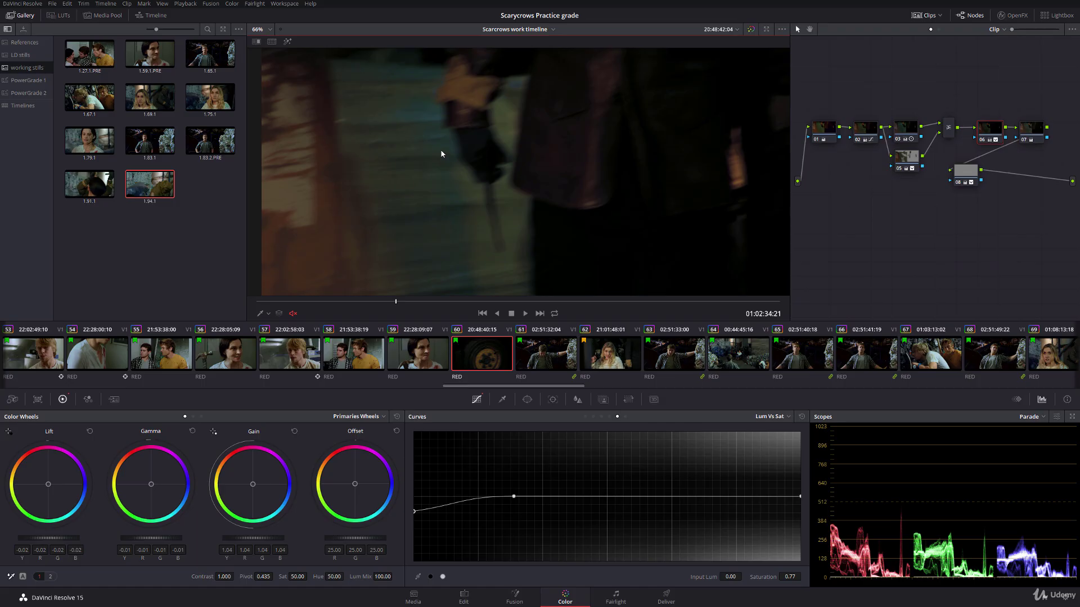
# Step: Highlight clip 60's node 05 selection and set its qualifier hue center to 26.6
pyautogui.click(901, 158)
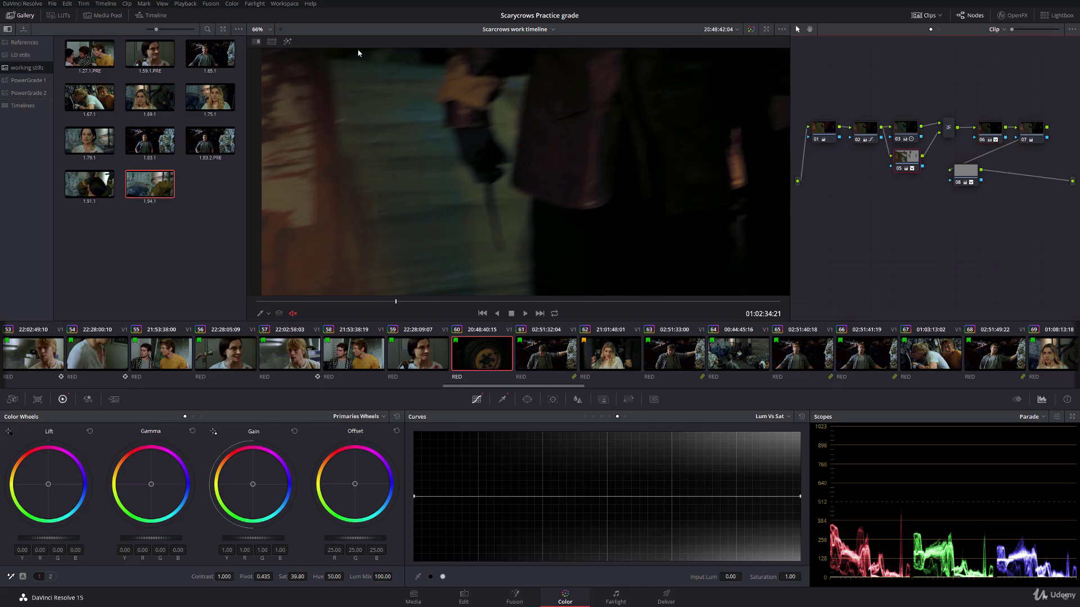
pyautogui.click(288, 44)
pyautogui.click(503, 400)
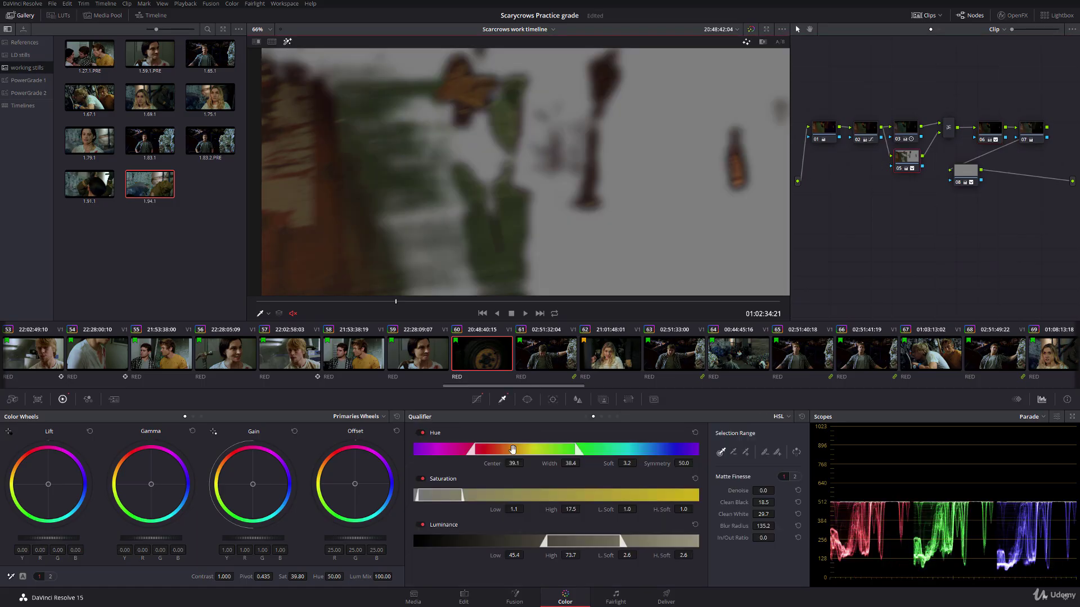
pyautogui.moveTo(491, 464); pyautogui.dragTo(477, 465)
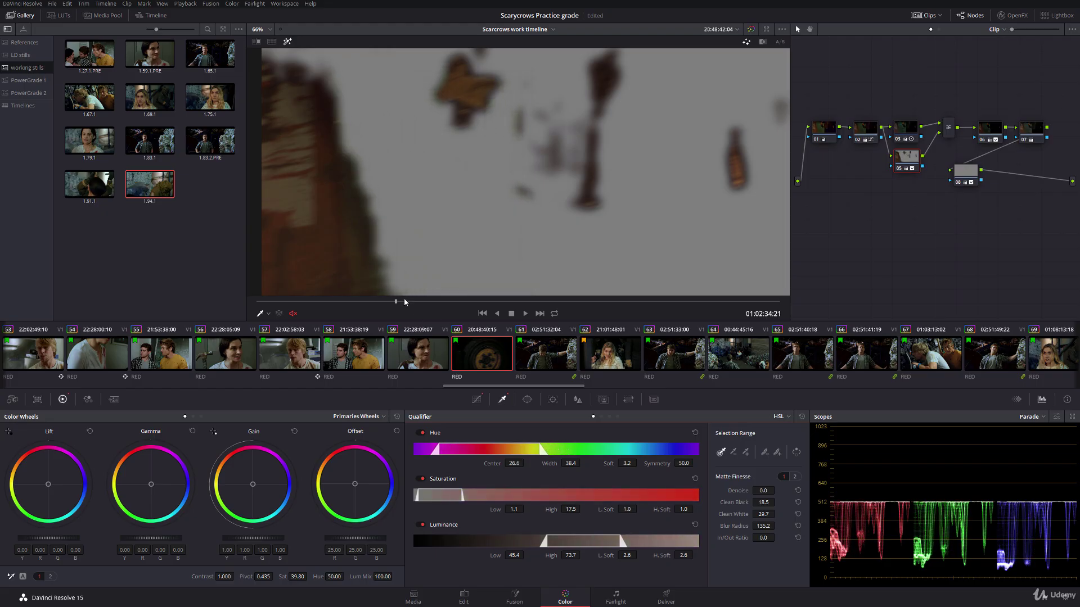
# Step: Inspect the matte on the woman at 01:02:37:01, turn the highlight off, and play part of clip 60
pyautogui.moveTo(404, 302); pyautogui.dragTo(591, 302)
pyautogui.click(262, 314)
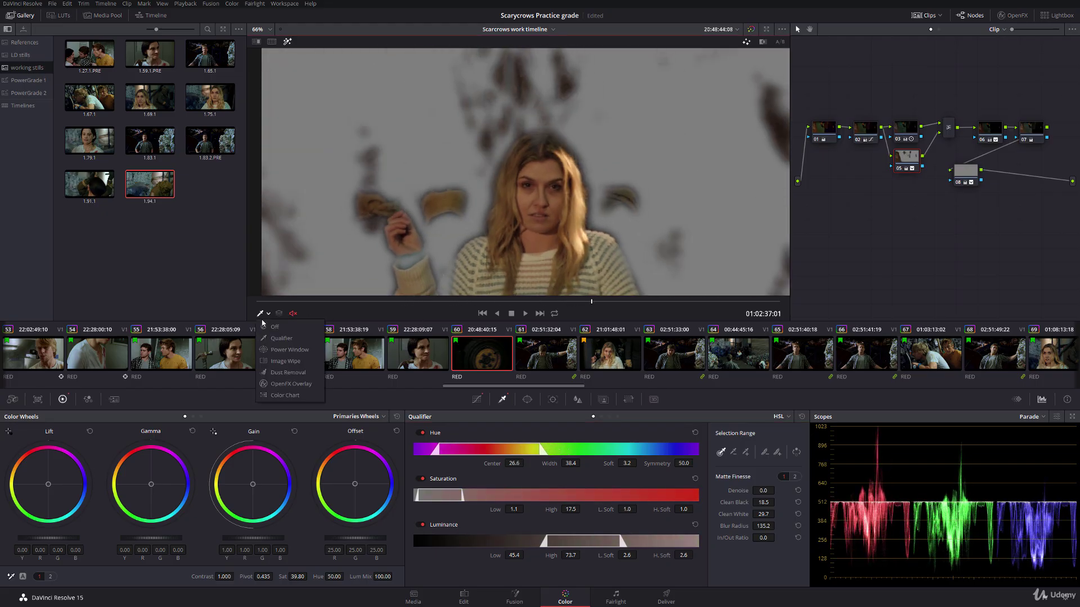
pyautogui.click(345, 315)
pyautogui.click(289, 42)
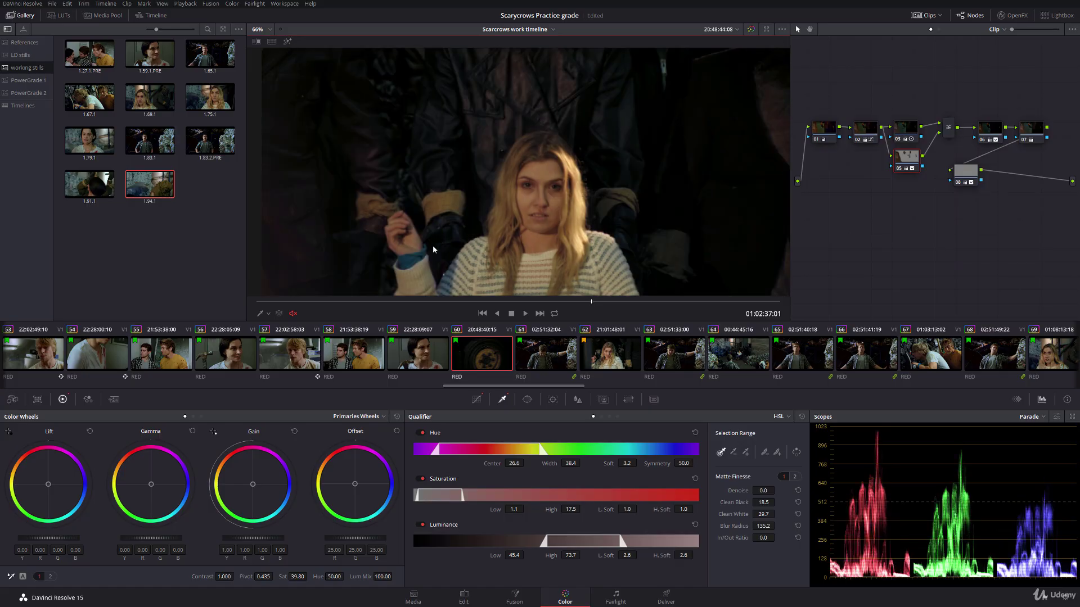
pyautogui.press('space')
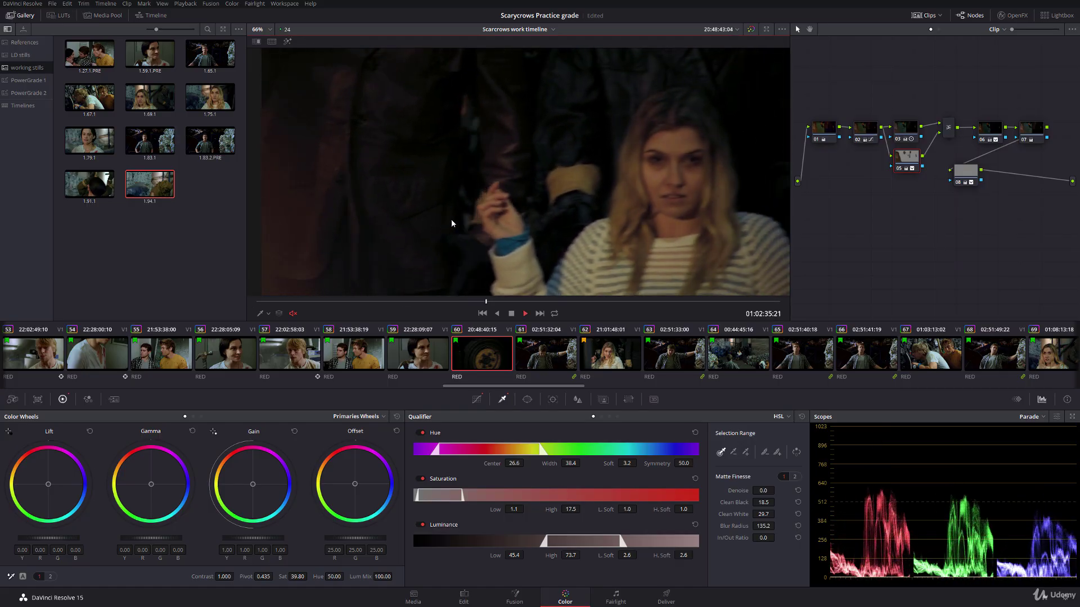
pyautogui.press('space')
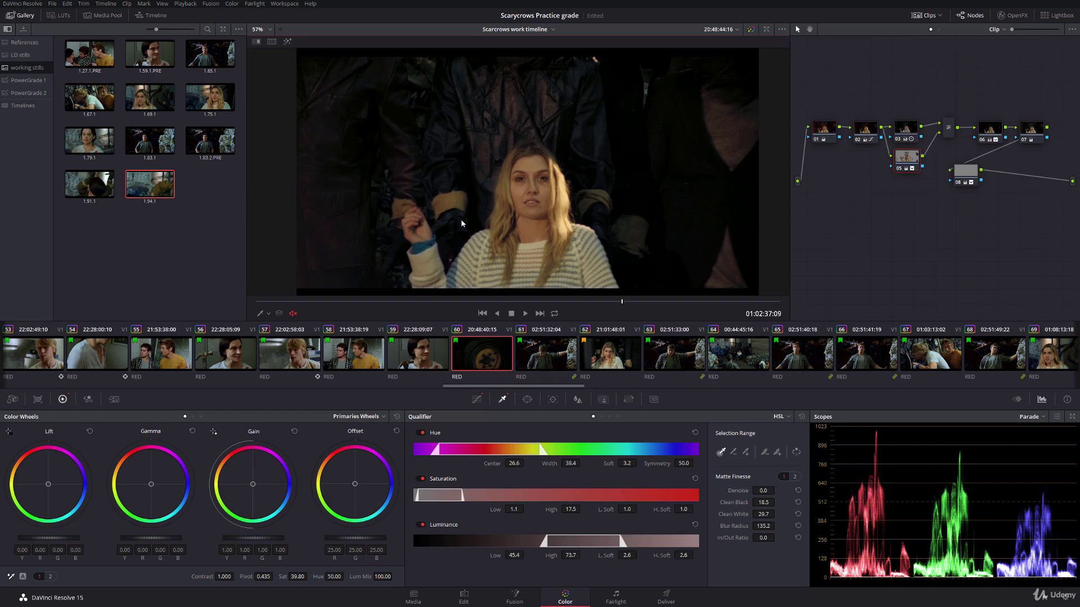
# Step: Play clip 60 full screen, pausing partway to examine the background behind the woman
pyautogui.hotkey('ctrl', 'f')
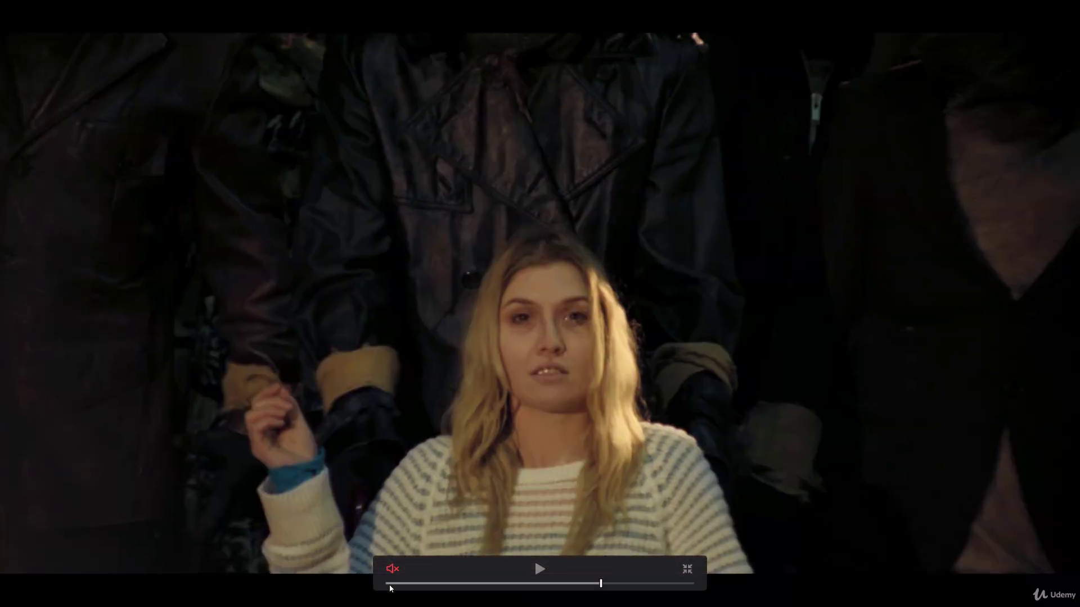
pyautogui.press('Up')
pyautogui.press('space')
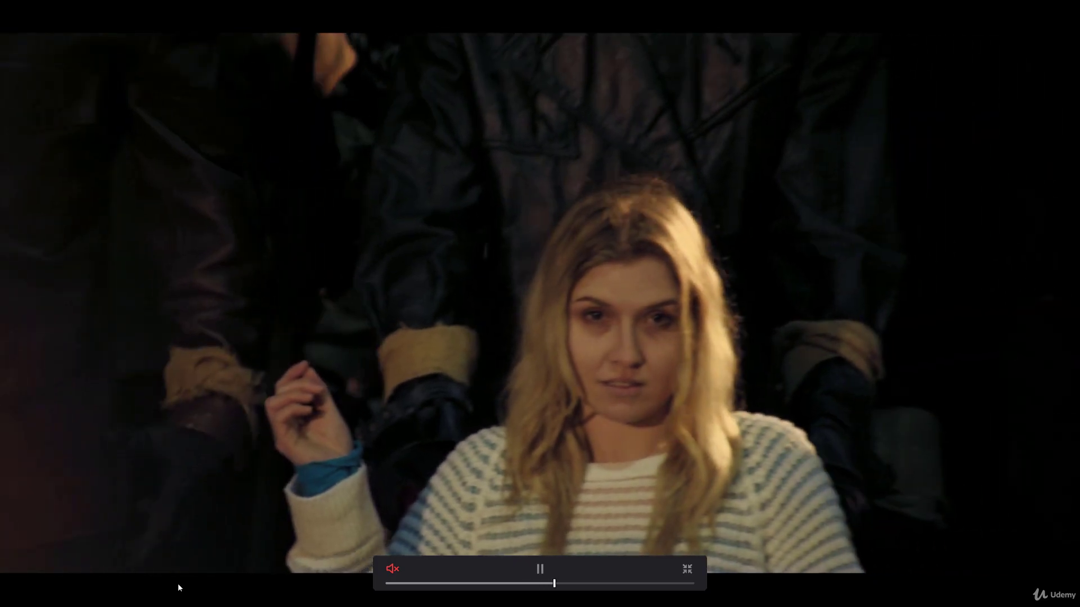
pyautogui.press('space')
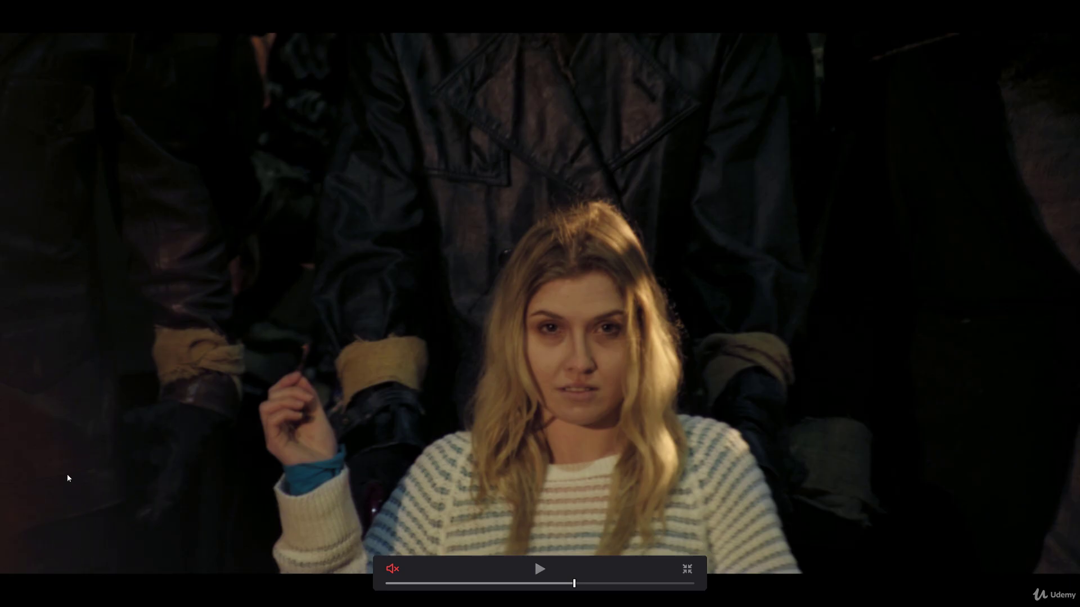
pyautogui.press('space')
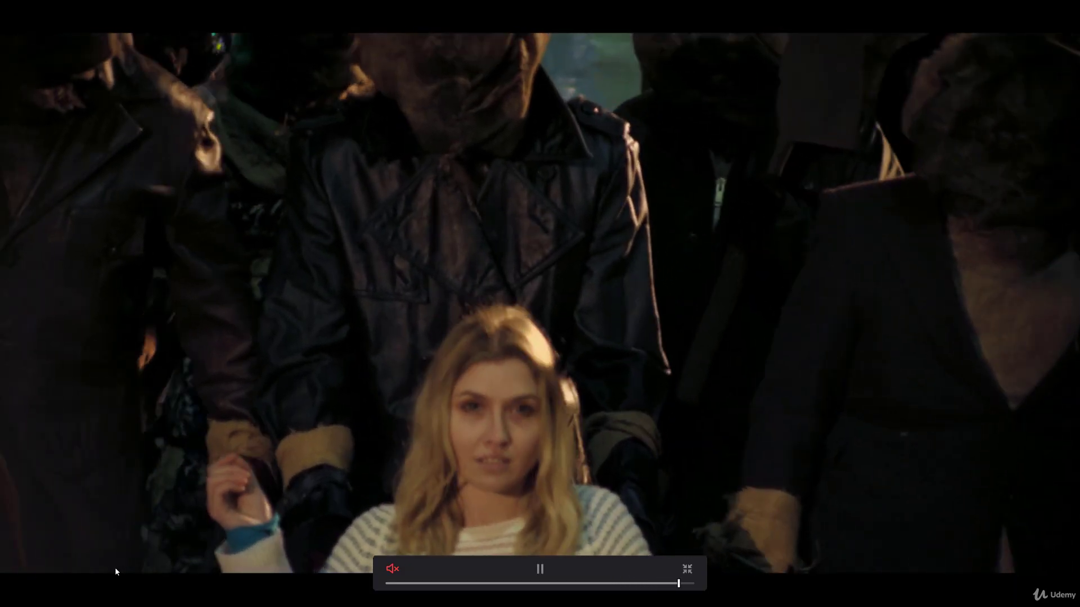
# Step: Return to clip 60 in full screen, scrub to its final frame, and leave full screen
pyautogui.click(467, 584)
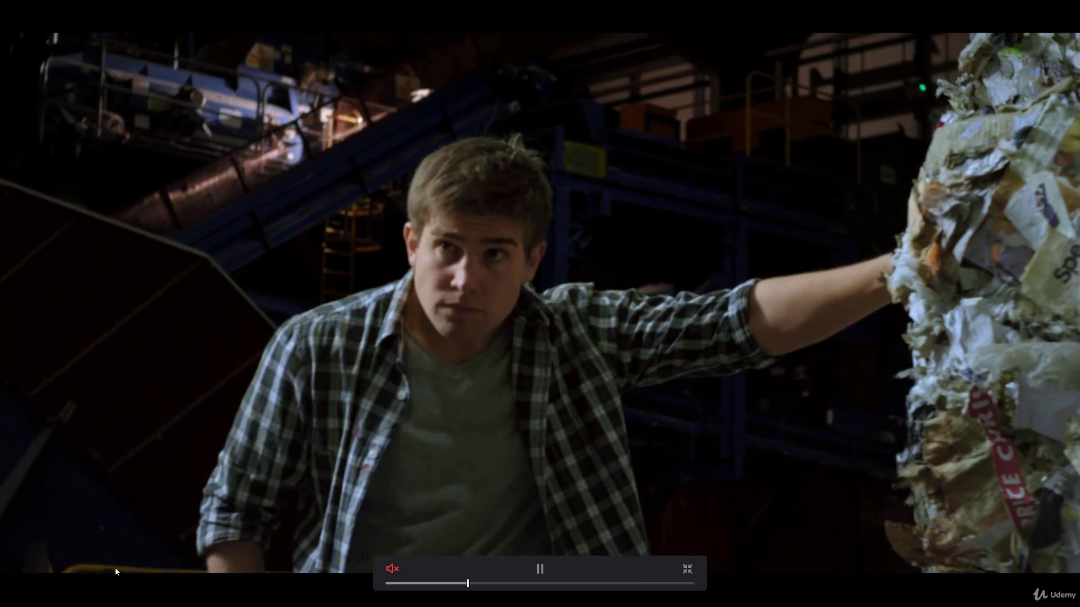
pyautogui.press('space')
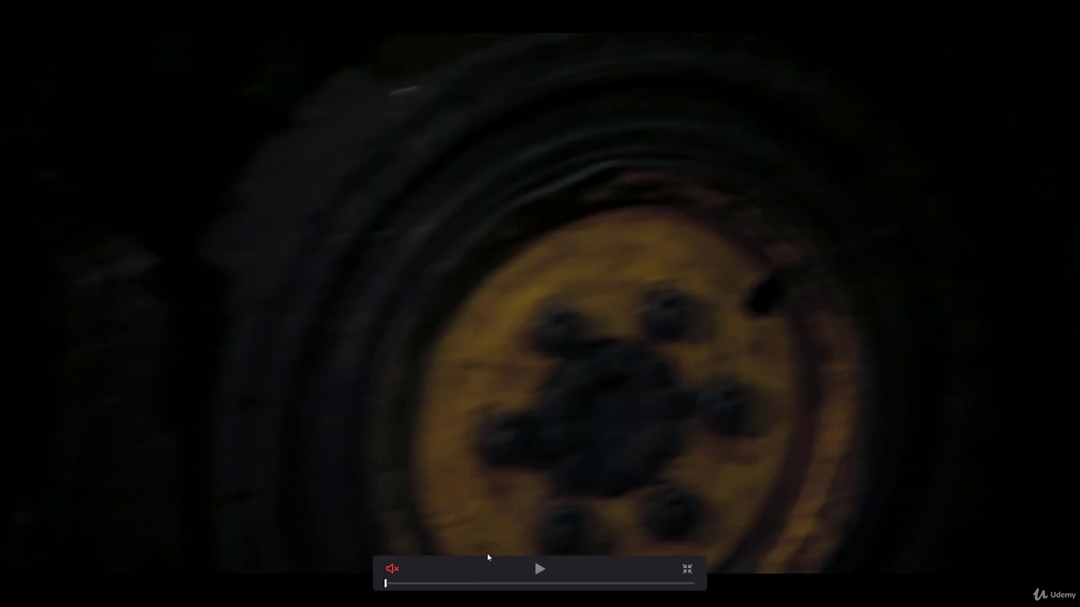
pyautogui.click(599, 584)
pyautogui.moveTo(602, 582); pyautogui.dragTo(703, 583)
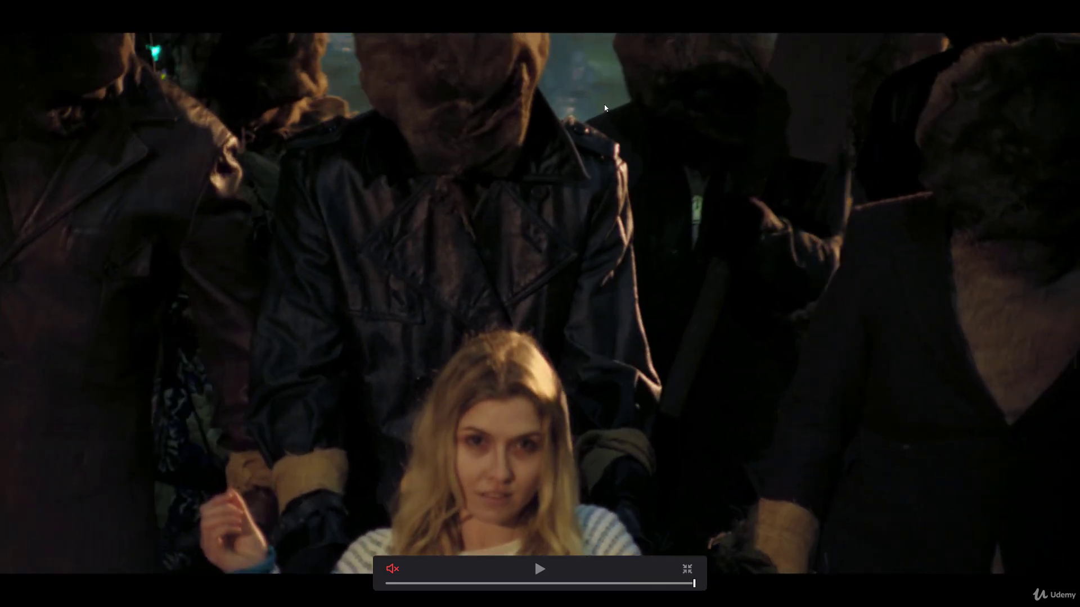
pyautogui.press('Escape')
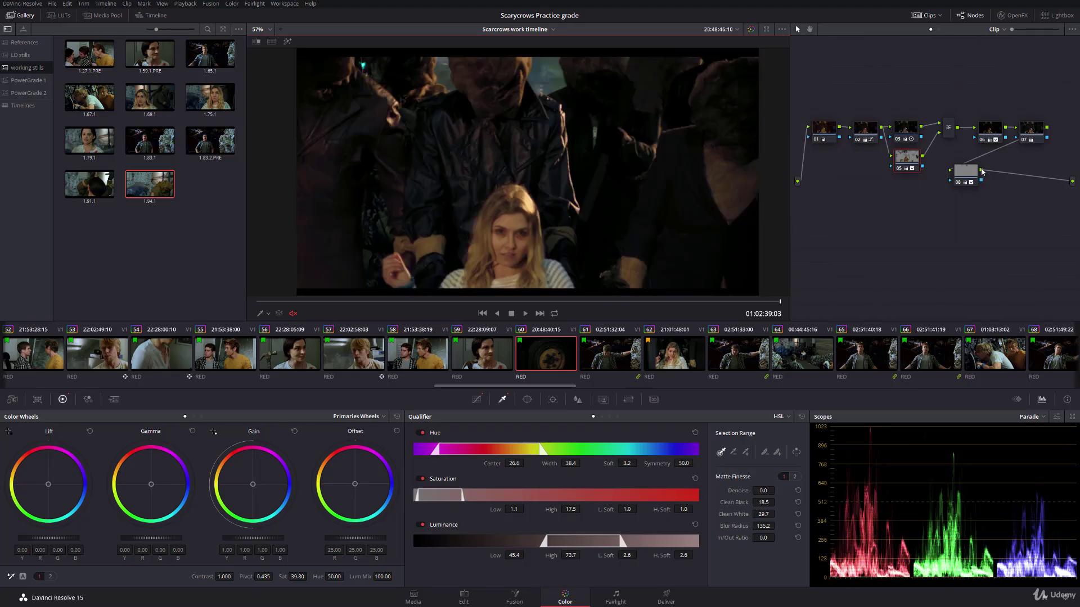
# Step: Highlight clip 60's node 08 selection and set its qualifier hue center to 59.5 and width to 36.7
pyautogui.click(976, 172)
pyautogui.click(286, 42)
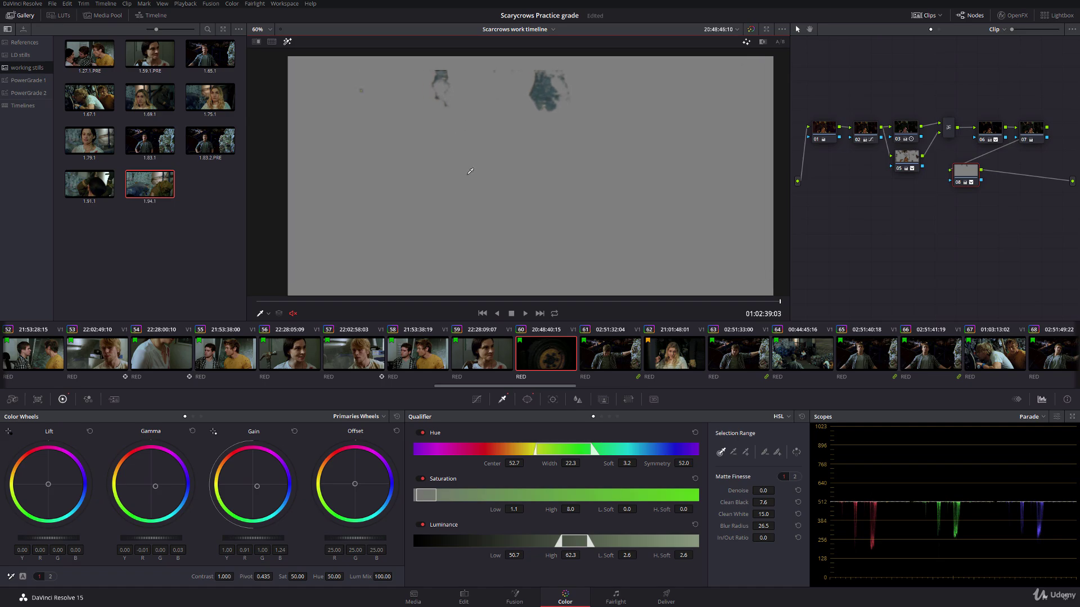
pyautogui.moveTo(553, 463); pyautogui.dragTo(582, 463)
pyautogui.moveTo(503, 467); pyautogui.dragTo(583, 463)
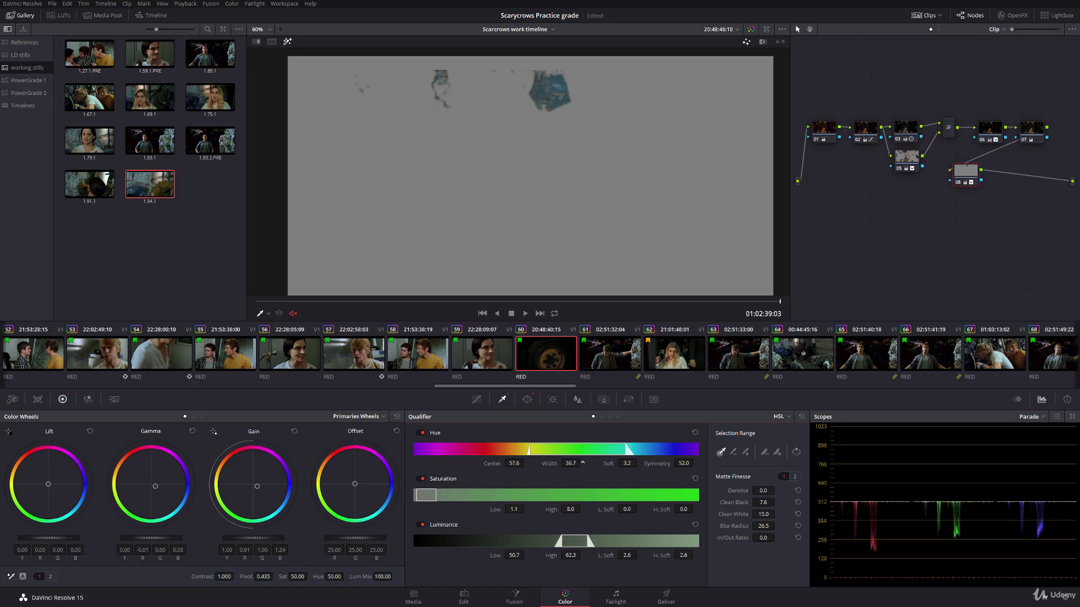
pyautogui.moveTo(487, 464); pyautogui.dragTo(495, 464)
# Step: Set node 08's qualifier saturation low to 0.8, clean black 24.4, clean white 25.9 and blur radius 33.1, and turn the highlight off
pyautogui.moveTo(527, 508); pyautogui.dragTo(526, 509)
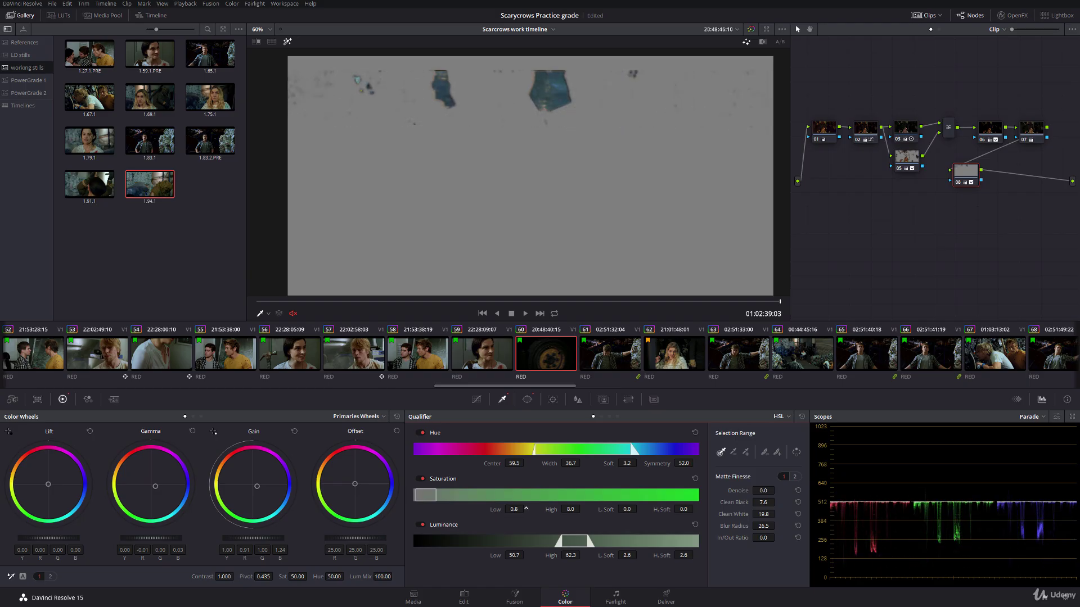
pyautogui.moveTo(765, 502); pyautogui.dragTo(777, 501)
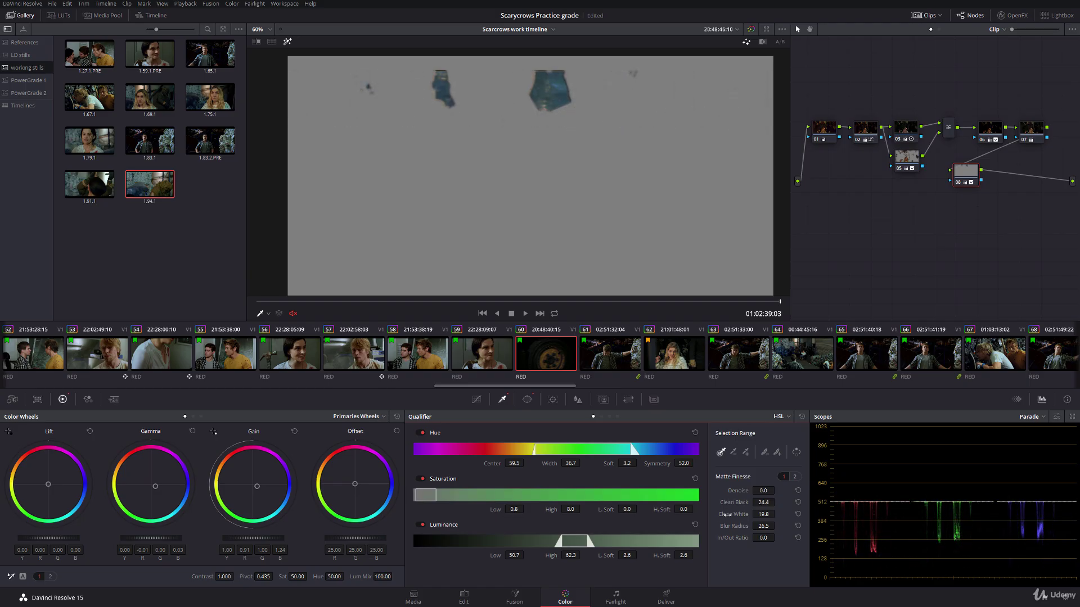
pyautogui.click(273, 41)
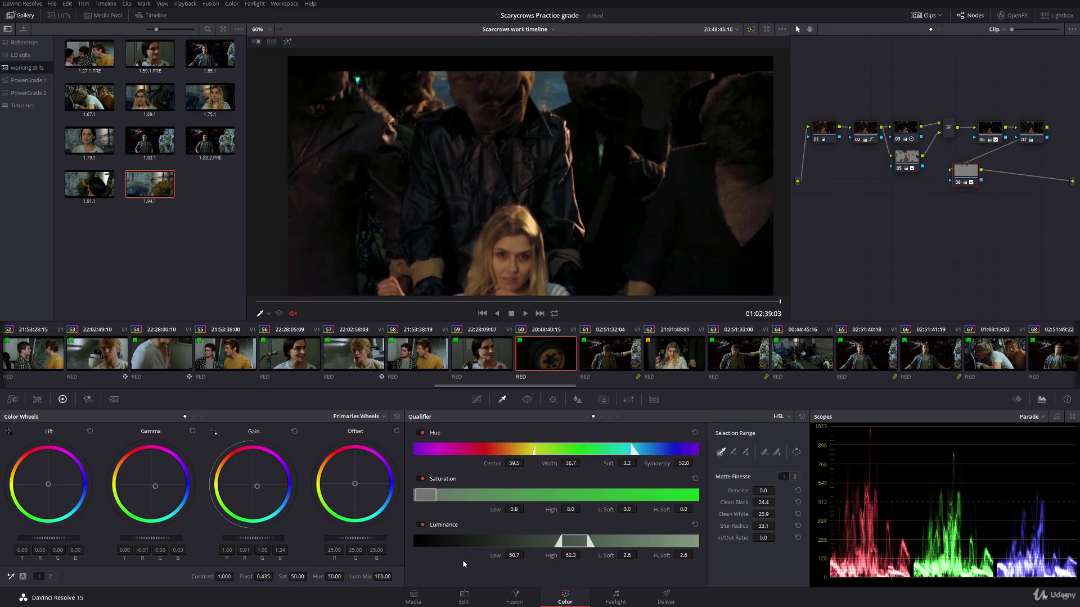
# Step: Raise node 08's saturation slightly and play clip 60 full screen from its start
pyautogui.moveTo(300, 577); pyautogui.dragTo(309, 577)
pyautogui.hotkey('ctrl', 'f')
pyautogui.press('space')
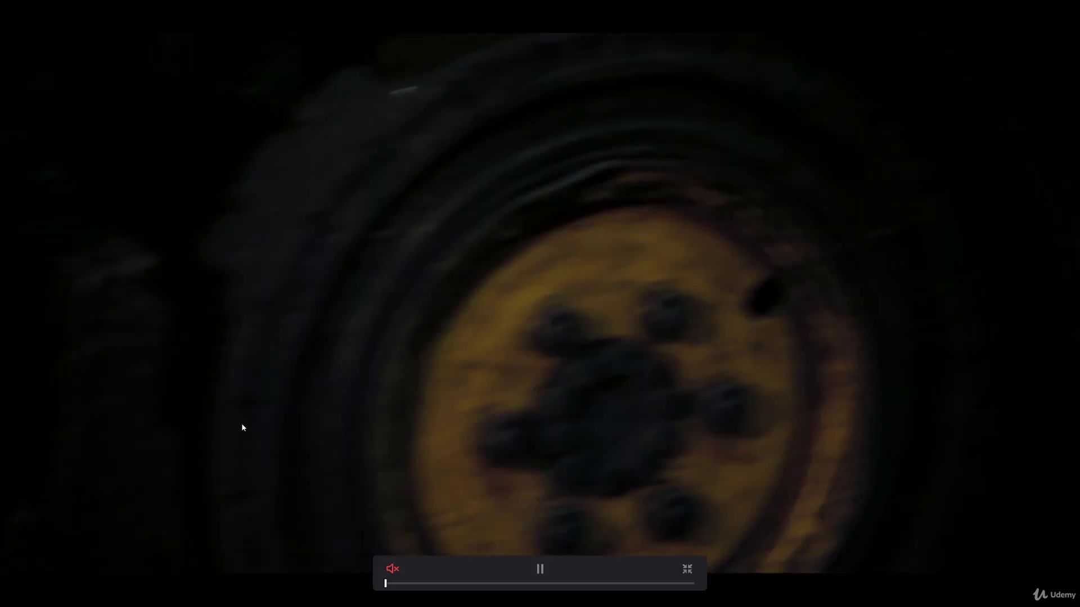
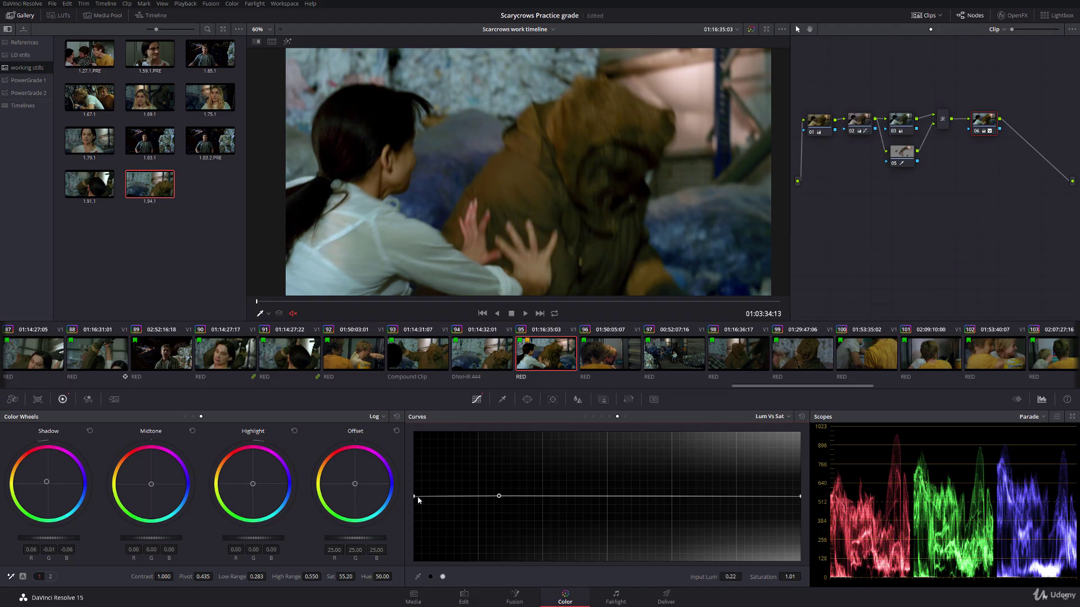
# Step: Lower clip 95's shadow saturation on the Lum Vs Sat curve to 0.63 at zero luminance, and review the surrounding cuts full screen
pyautogui.moveTo(498, 499)
pyautogui.mouseDown()
pyautogui.moveTo(535, 500)
pyautogui.moveTo(497, 510)
pyautogui.mouseUp()
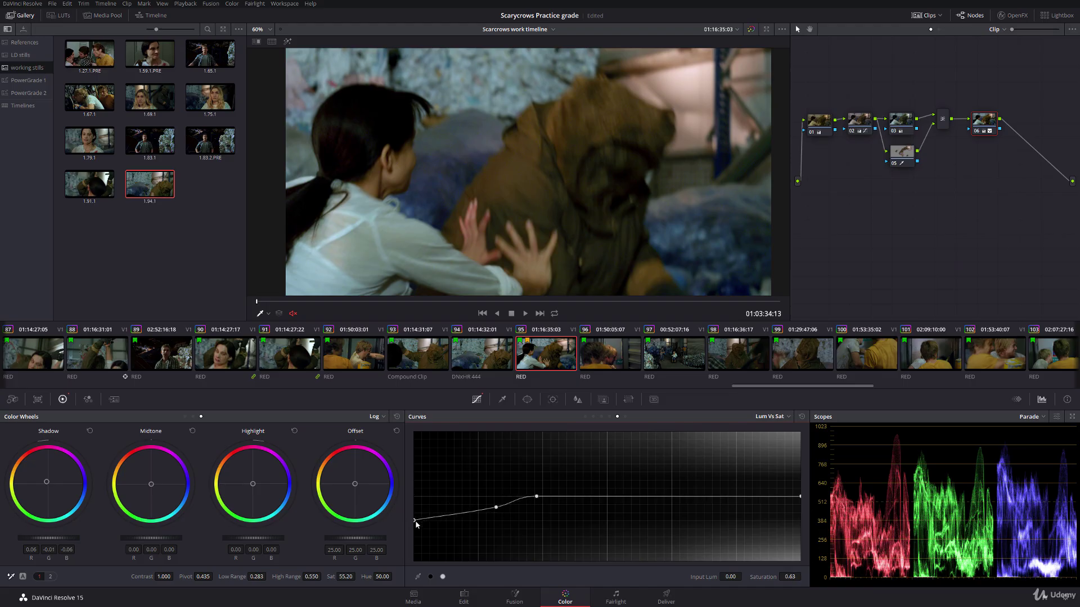
pyautogui.click(423, 353)
pyautogui.hotkey('ctrl', 'f')
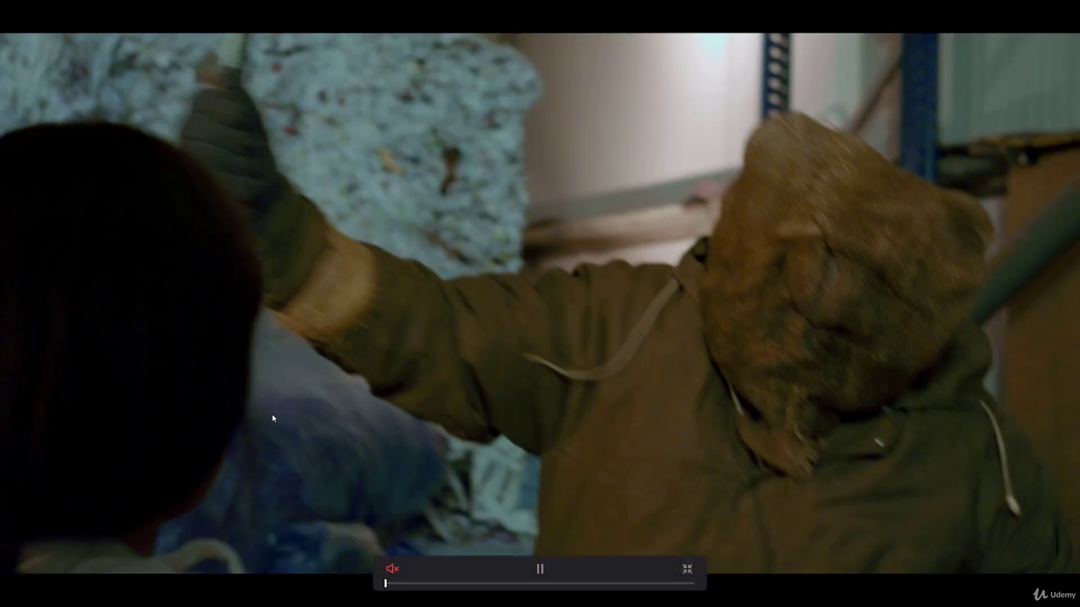
pyautogui.press('space')
pyautogui.press('Down')
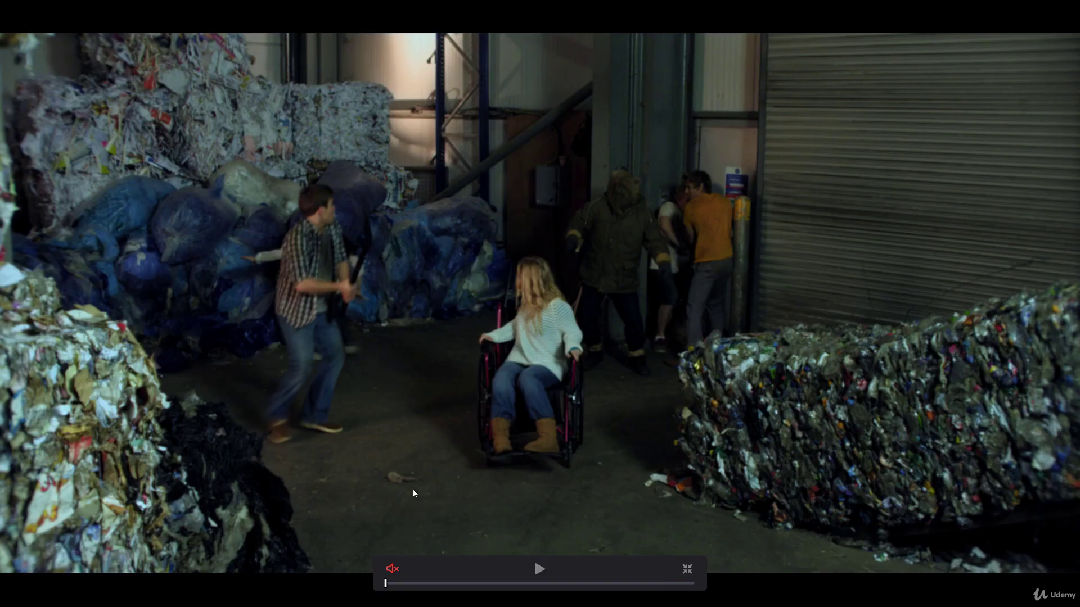
pyautogui.press('Up')
pyautogui.press('space')
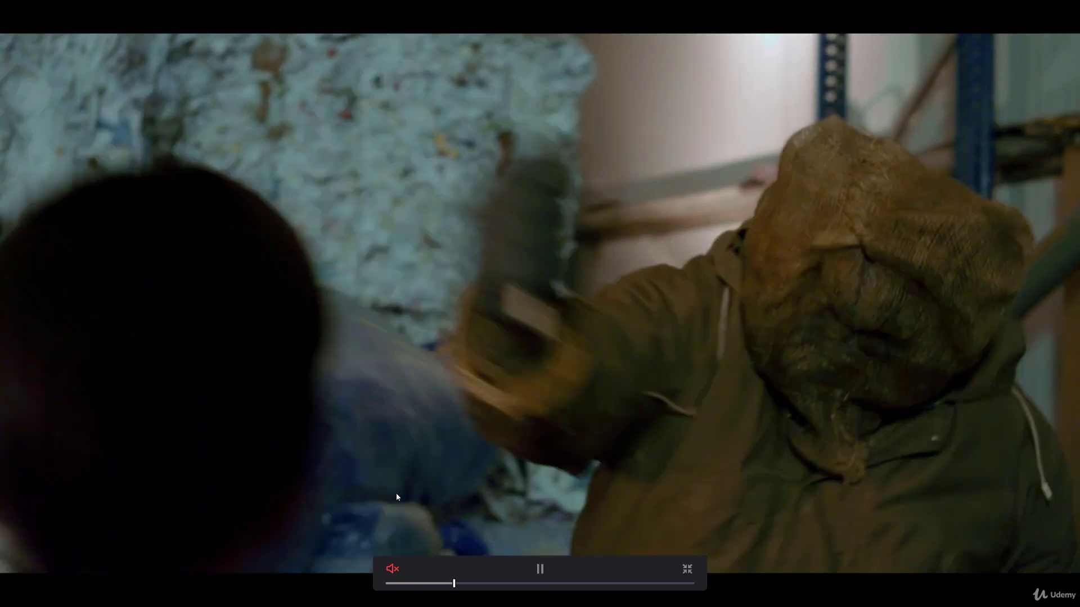
pyautogui.press('space')
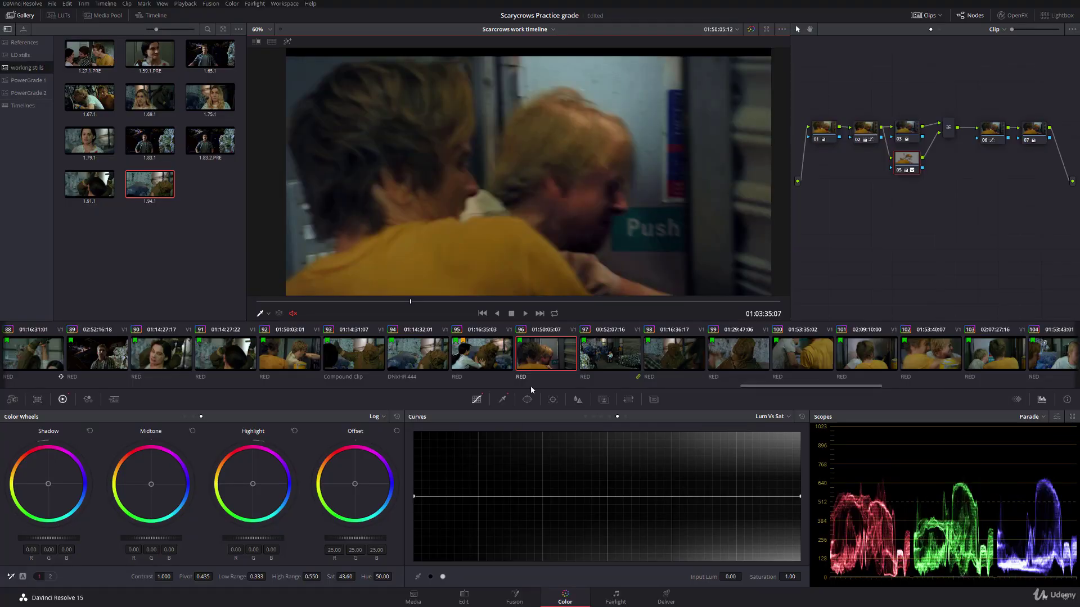
# Step: Clear the flag on clip 95 and give the clip a green flag
pyautogui.click(463, 340)
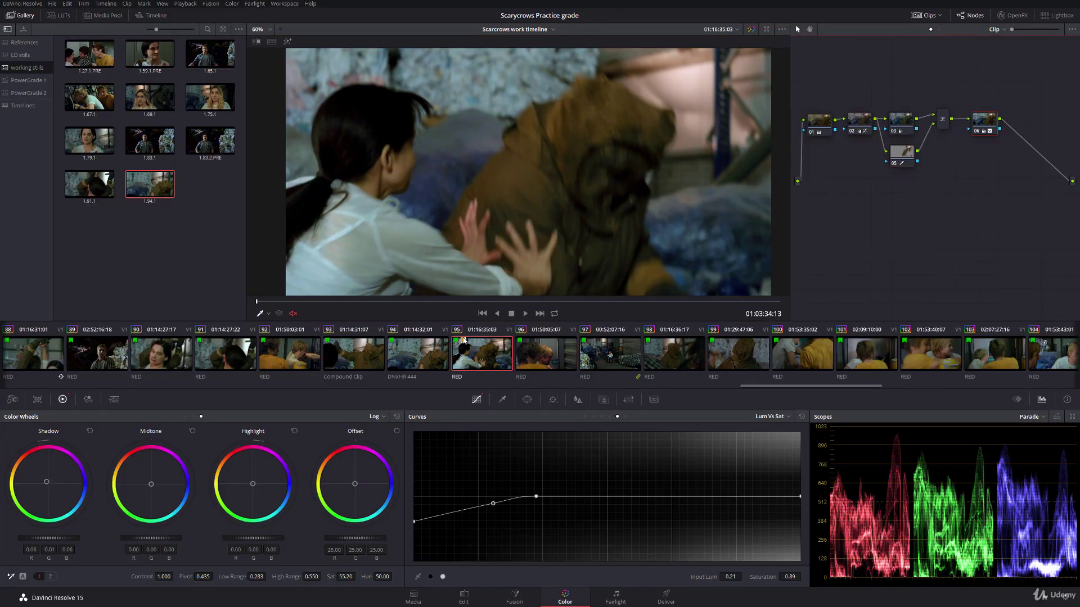
pyautogui.rightClick(482, 357)
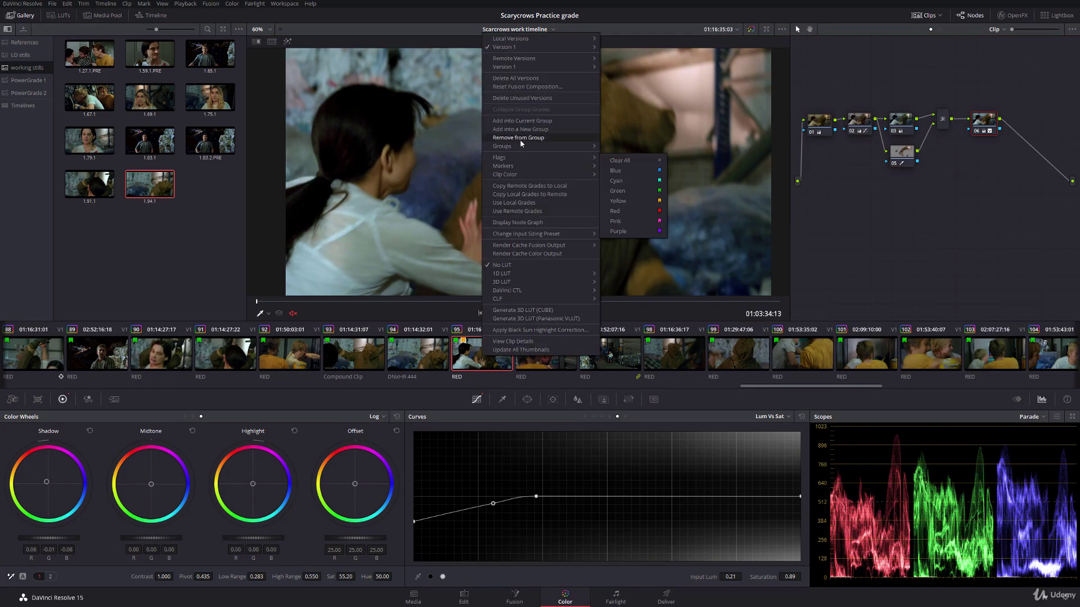
pyautogui.click(620, 161)
pyautogui.rightClick(482, 356)
pyautogui.click(630, 201)
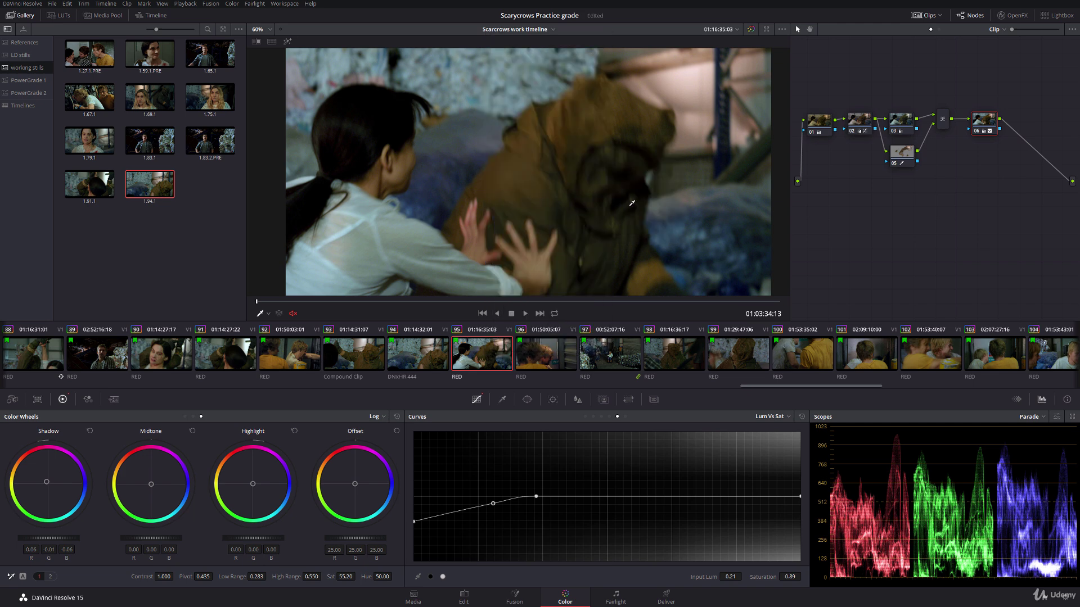
# Step: Clear the orange flag on clip 62 and flag the clip green
pyautogui.moveTo(785, 384); pyautogui.dragTo(485, 382)
pyautogui.scroll(-2, 577, 358)
pyautogui.rightClick(550, 360)
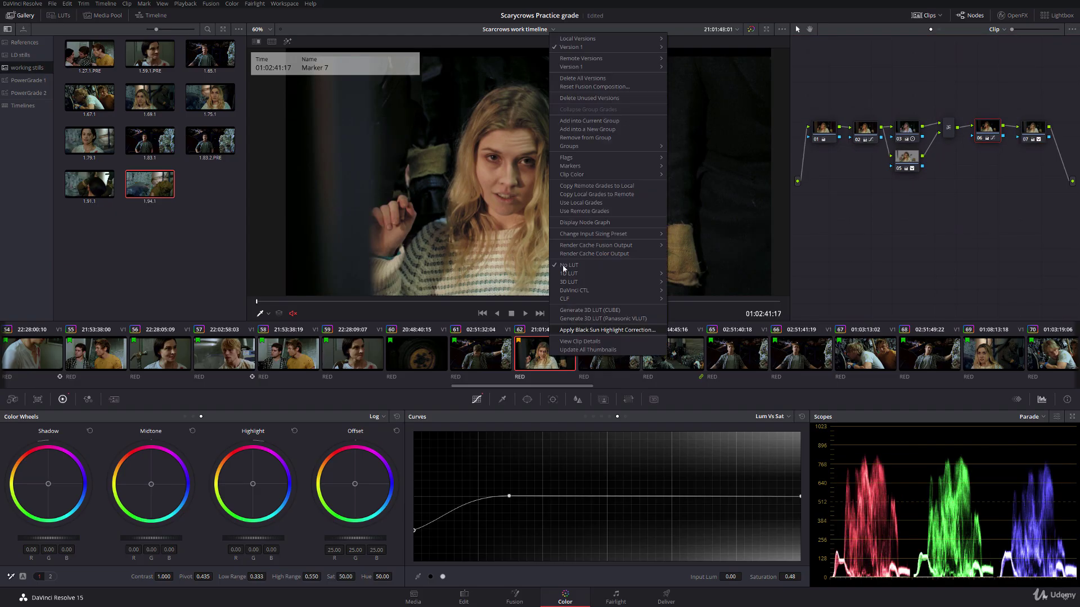
pyautogui.click(670, 162)
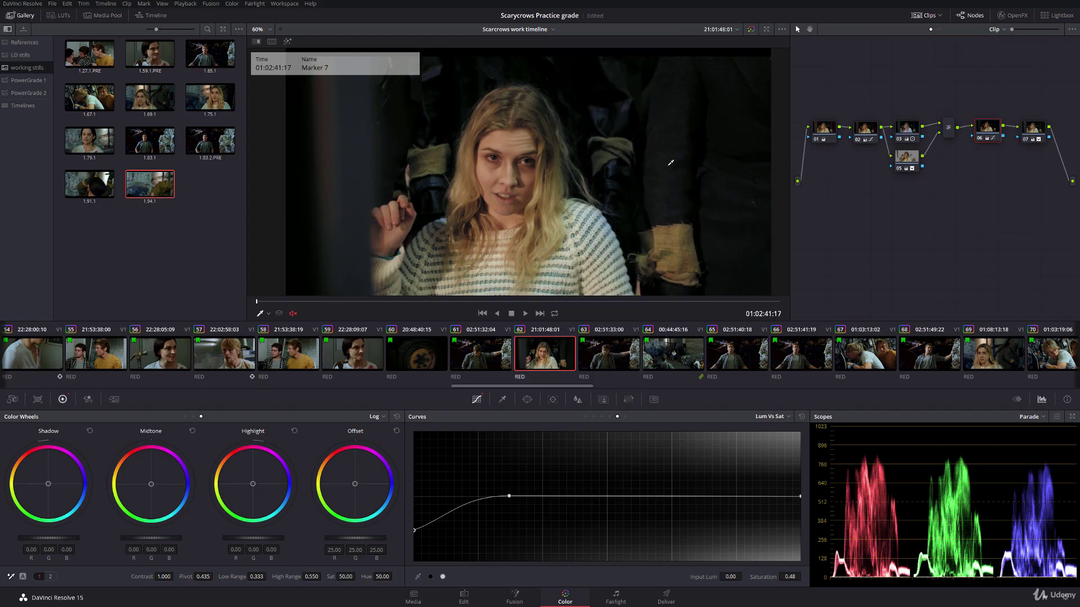
pyautogui.rightClick(547, 327)
pyautogui.click(677, 185)
# Step: Rotate clip 96's magenta hue to -19.22 on node 06's Hue Vs Hue curve
pyautogui.moveTo(571, 388); pyautogui.dragTo(789, 369)
pyautogui.scroll(-4, 790, 369)
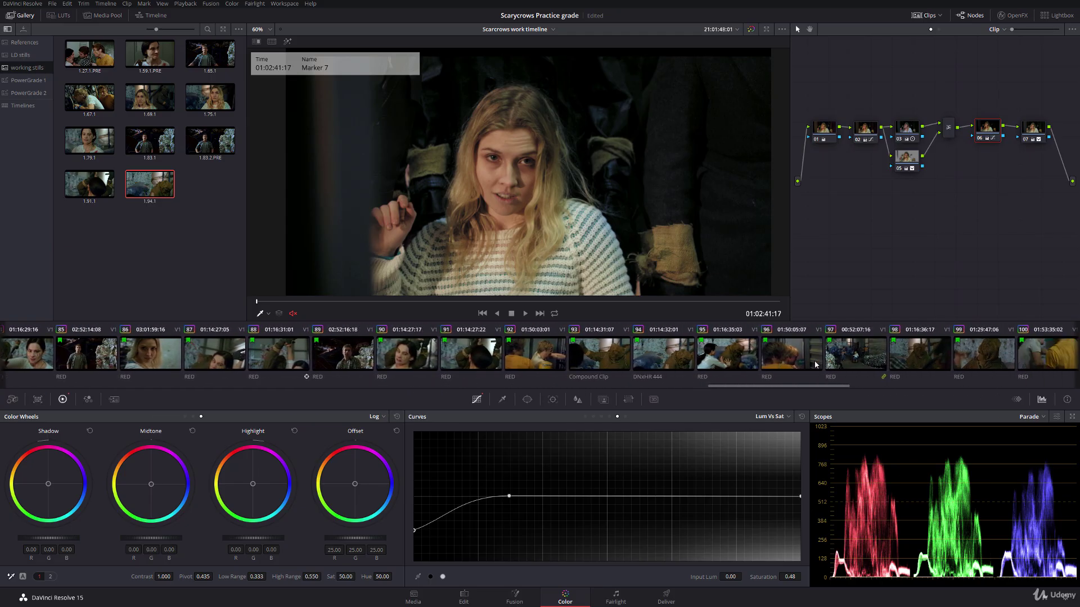
pyautogui.click(791, 363)
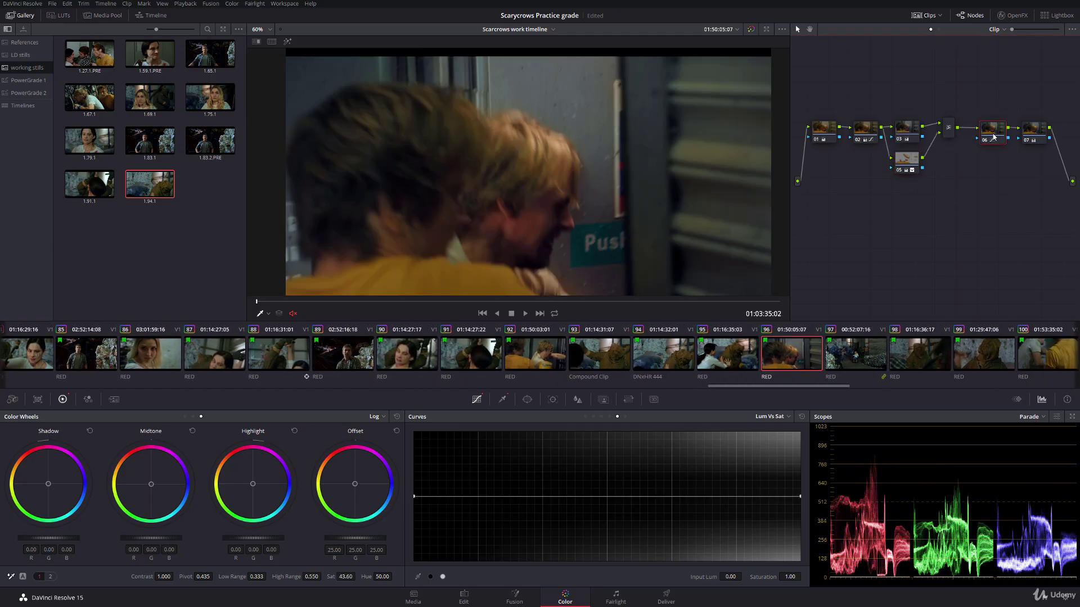
pyautogui.click(594, 416)
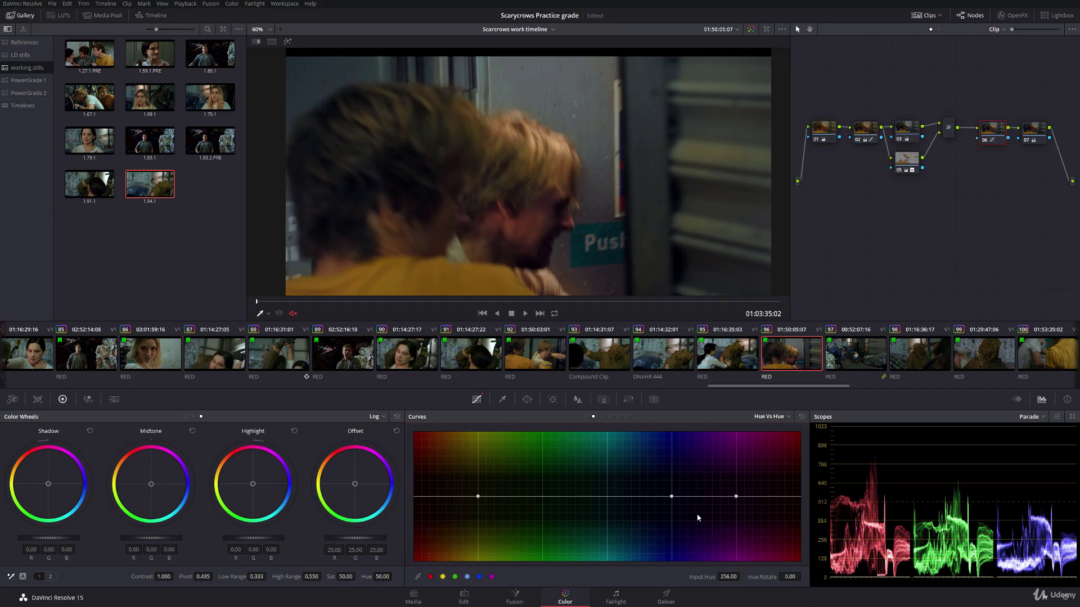
pyautogui.moveTo(736, 497); pyautogui.dragTo(736, 503)
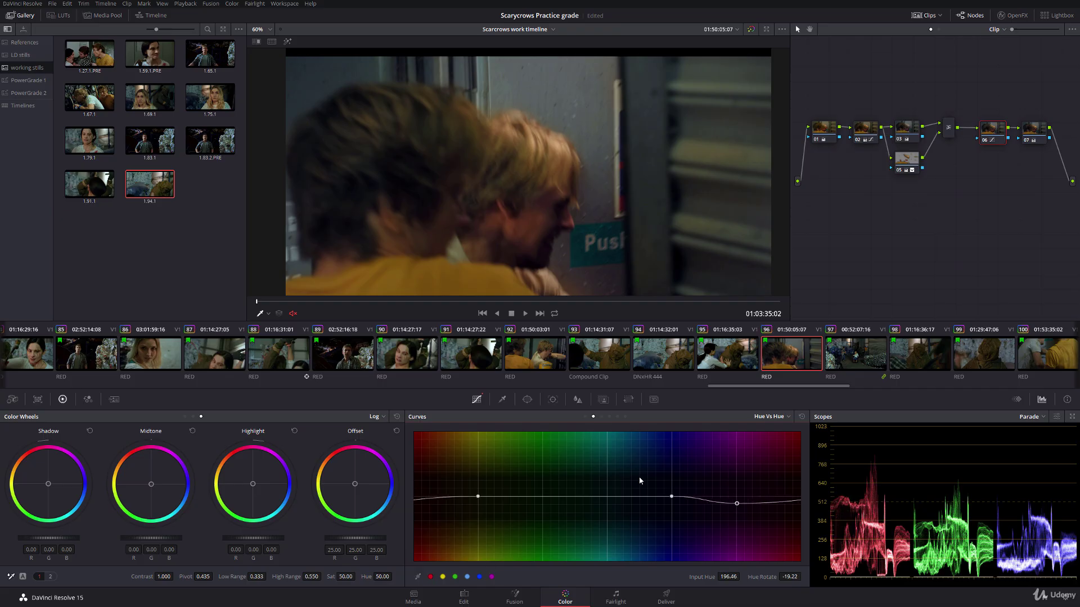
# Step: Play the sequence full screen from clip 96 through to clip 122
pyautogui.press('space')
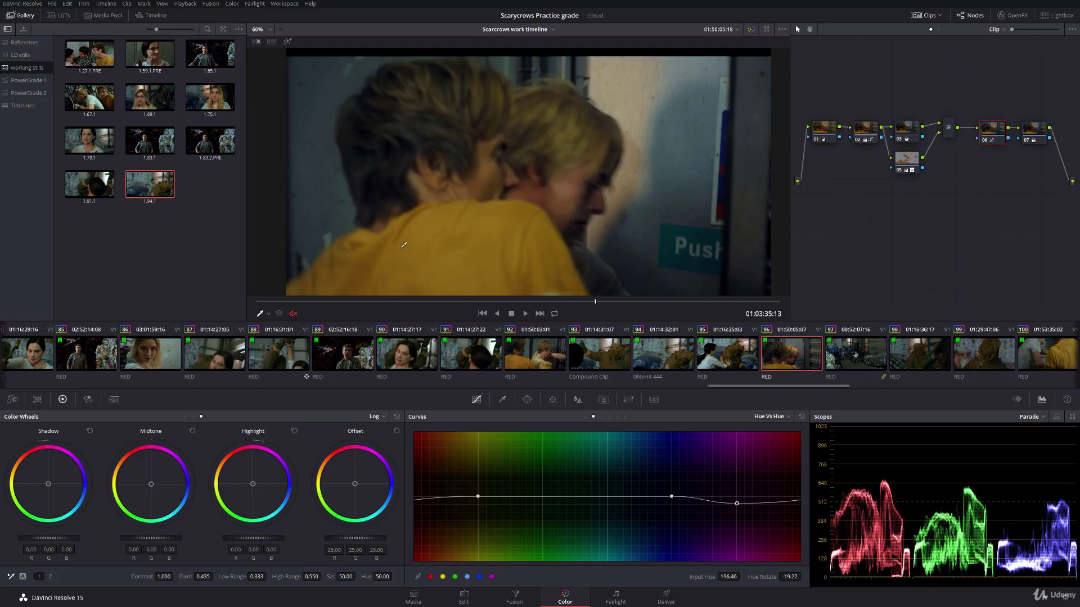
pyautogui.hotkey('ctrl', 'f')
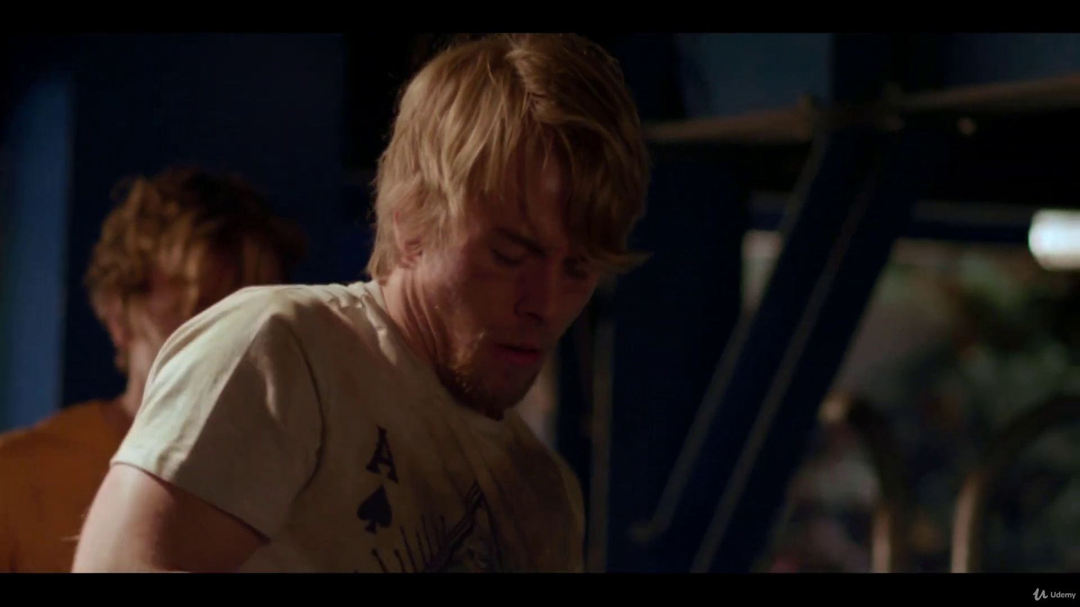
pyautogui.click(535, 559)
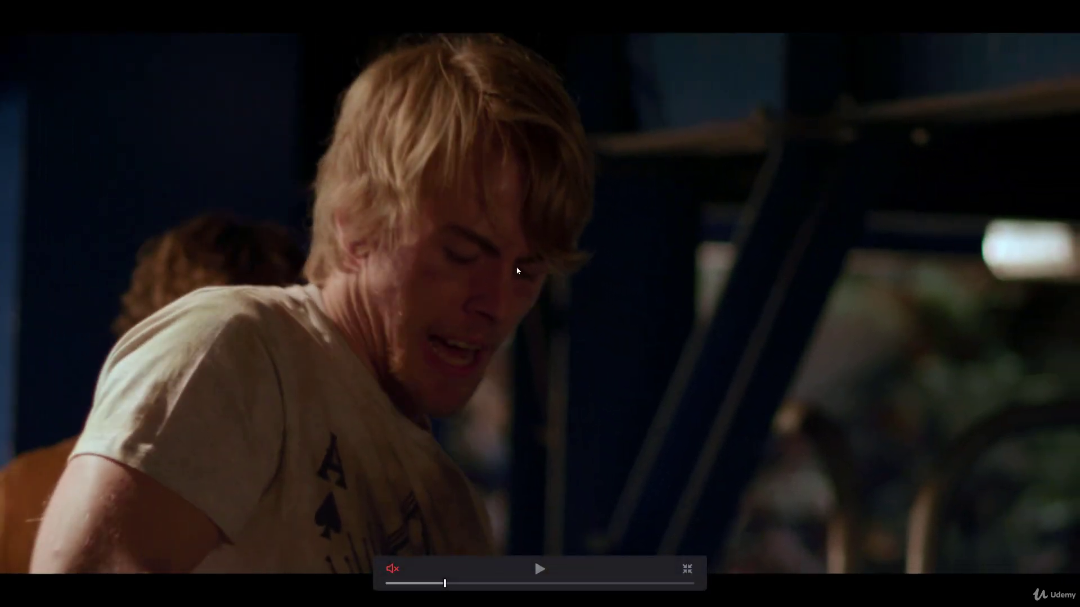
pyautogui.click(534, 558)
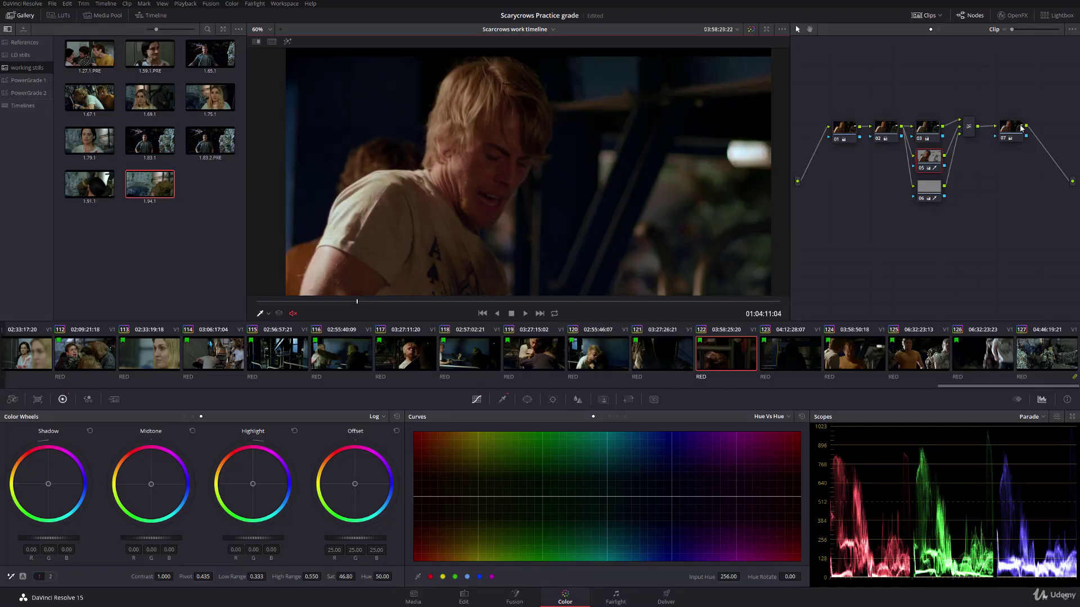
# Step: Rotate clip 122's magenta hue to -15.73 on node 07's Hue Vs Hue curve and turn off the viewer's on-screen control
pyautogui.click(1021, 129)
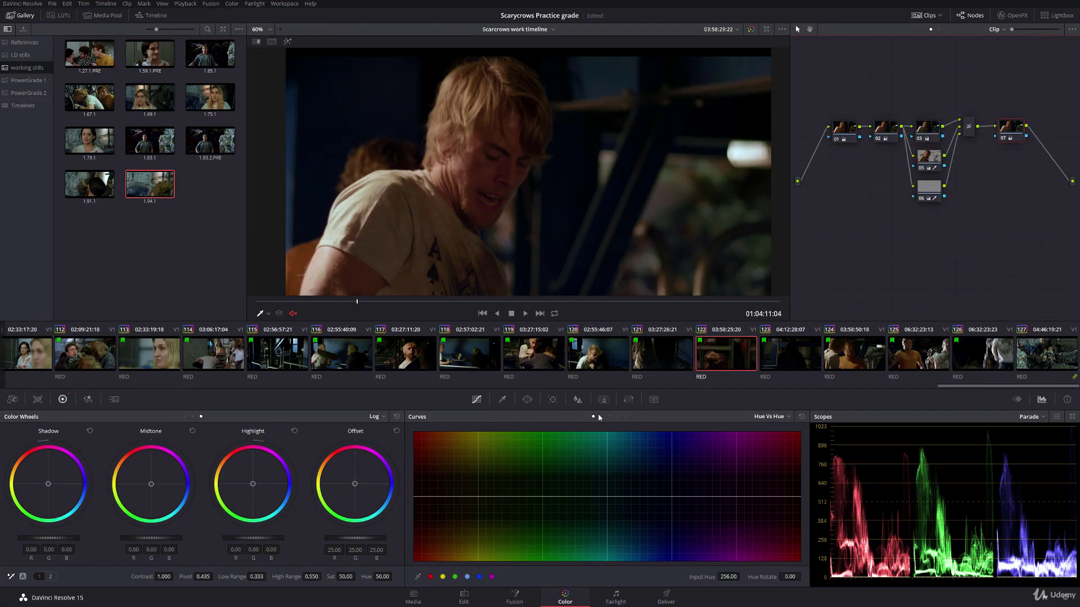
pyautogui.click(492, 577)
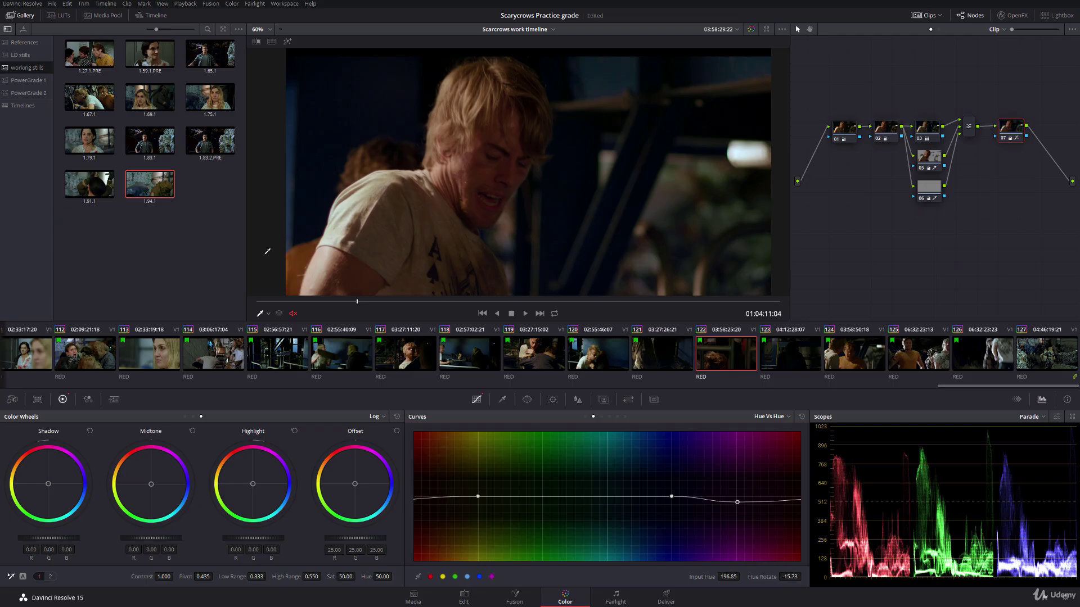
pyautogui.click(268, 313)
pyautogui.click(255, 263)
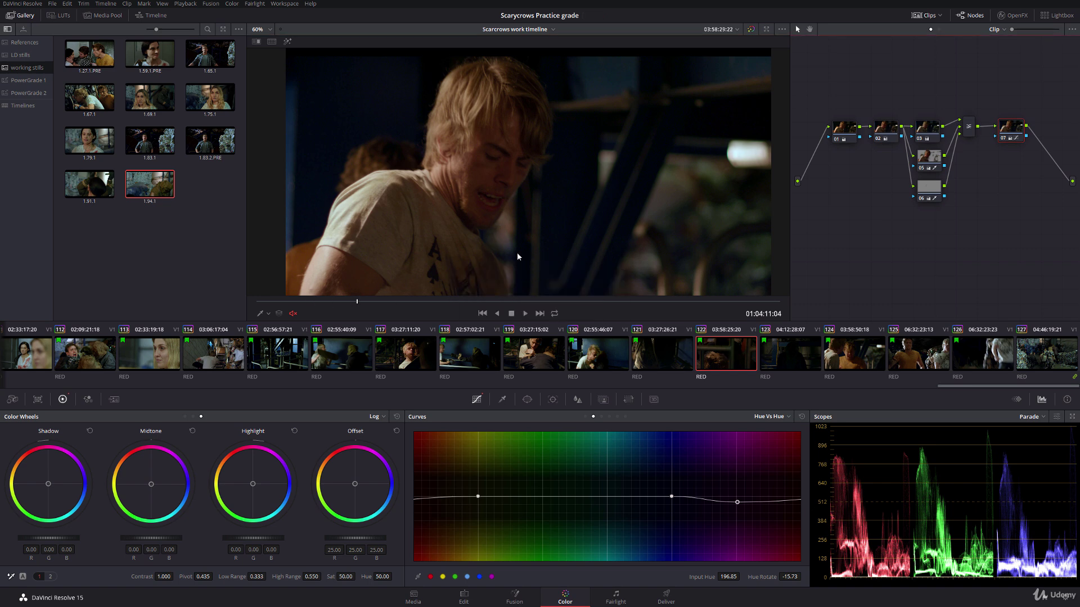
# Step: Review clip 122 full screen and check the grades on clips 120, 124 and 125
pyautogui.hotkey('ctrl', 'f')
pyautogui.press('space')
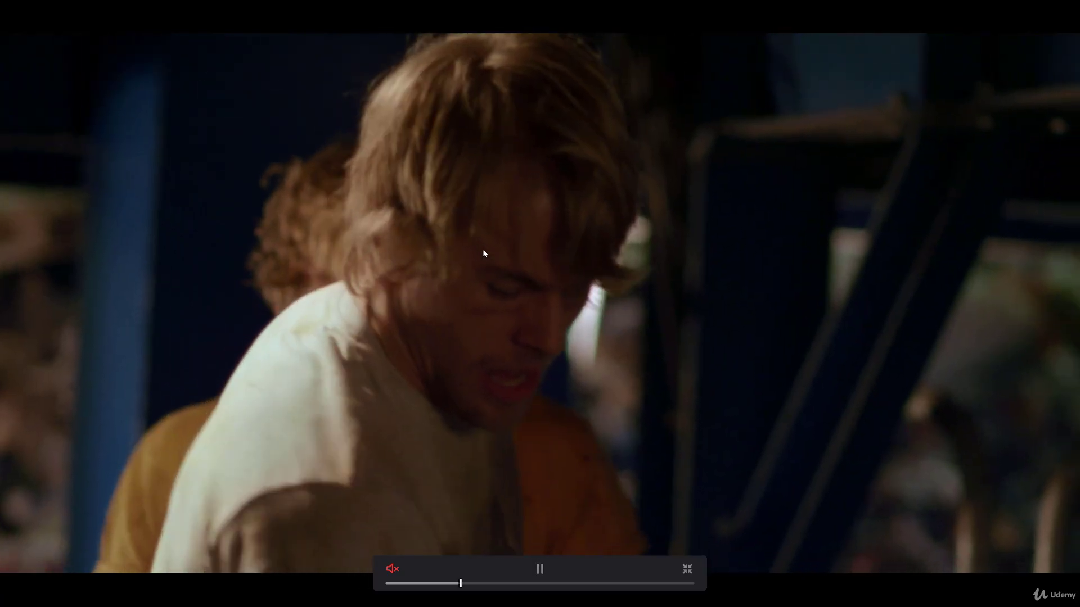
pyautogui.press('space')
pyautogui.hotkey('ctrl', 'f')
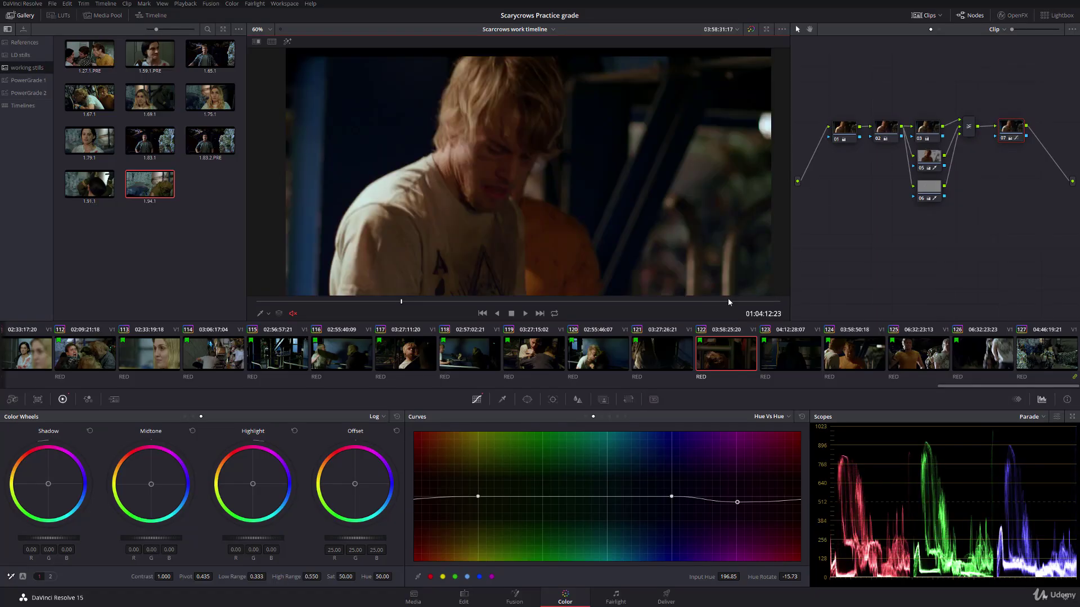
pyautogui.click(539, 349)
pyautogui.click(602, 353)
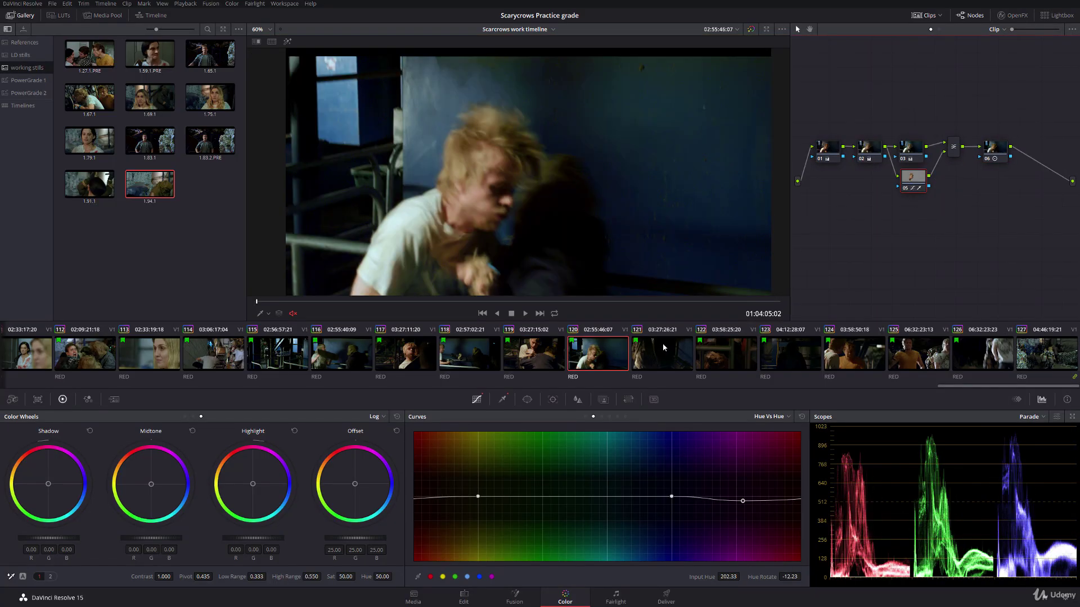
pyautogui.click(844, 355)
pyautogui.moveTo(379, 303); pyautogui.dragTo(788, 283)
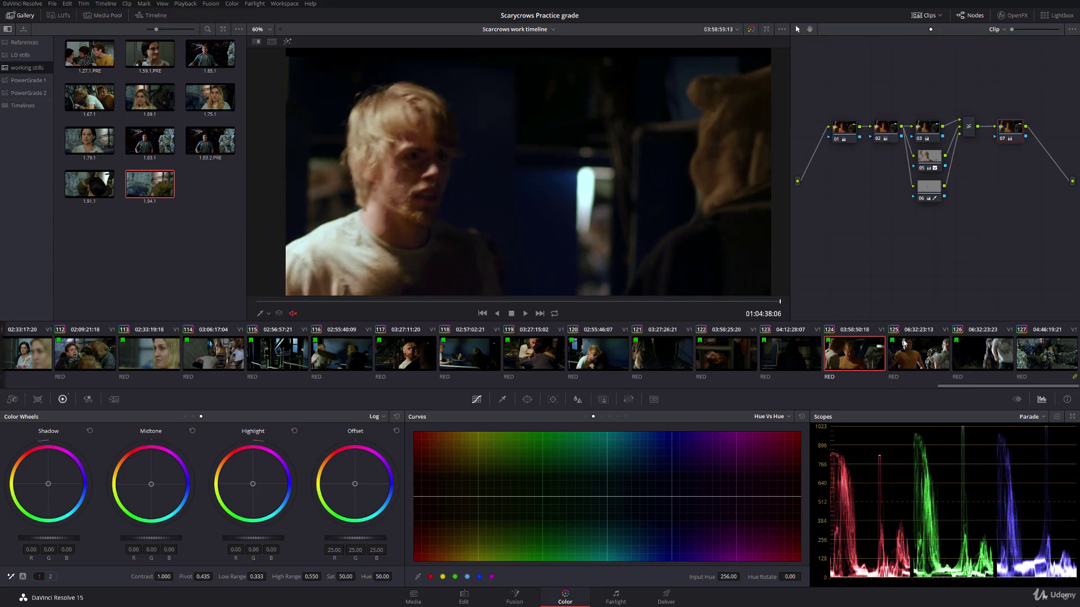
pyautogui.click(906, 346)
pyautogui.moveTo(317, 302); pyautogui.dragTo(787, 326)
# Step: Remove clip 127 from its group
pyautogui.click(1018, 367)
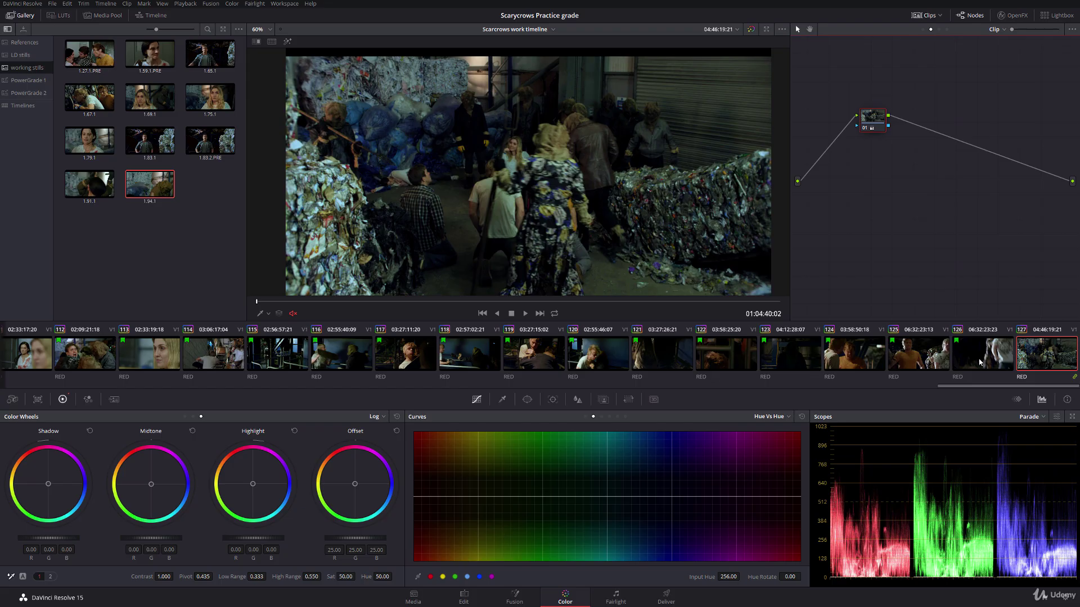
pyautogui.rightClick(1032, 353)
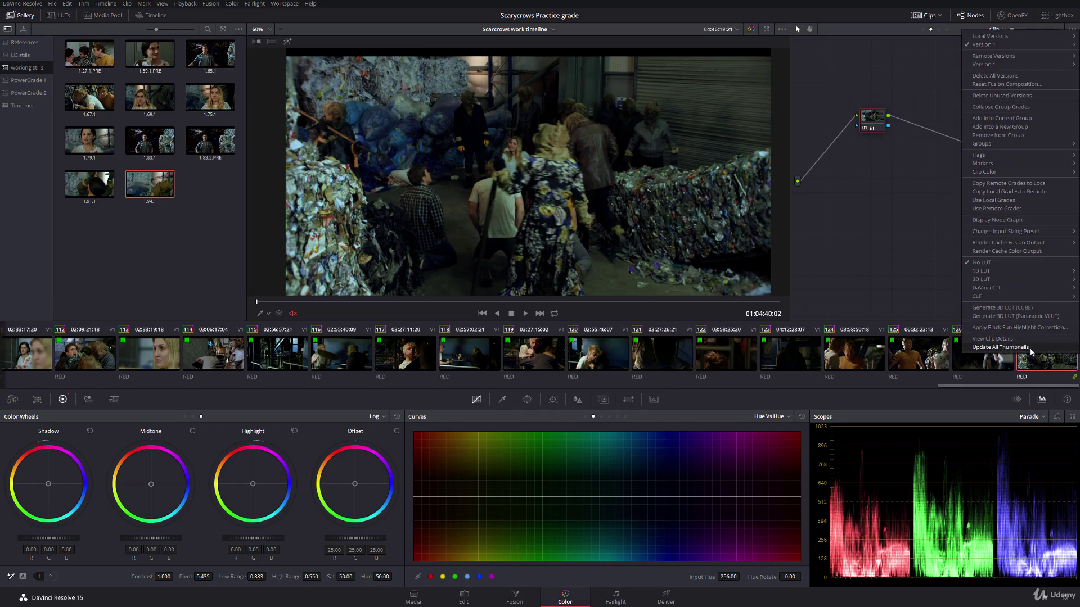
pyautogui.click(1013, 136)
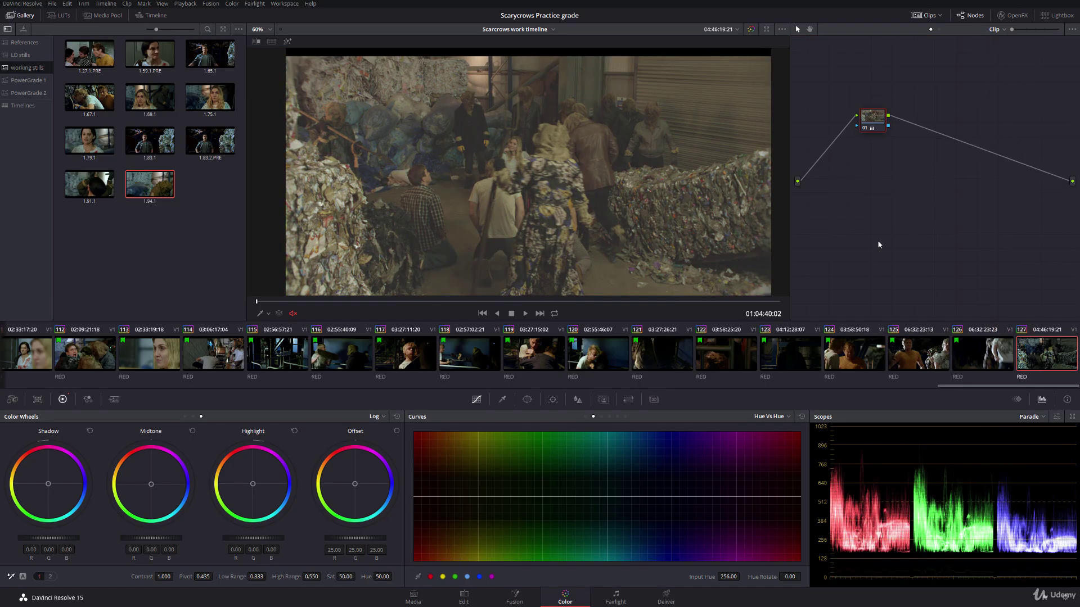
# Step: Examine the clip grades along the timeline, play into clip 127, and scrub clip 125 to its end
pyautogui.click(981, 351)
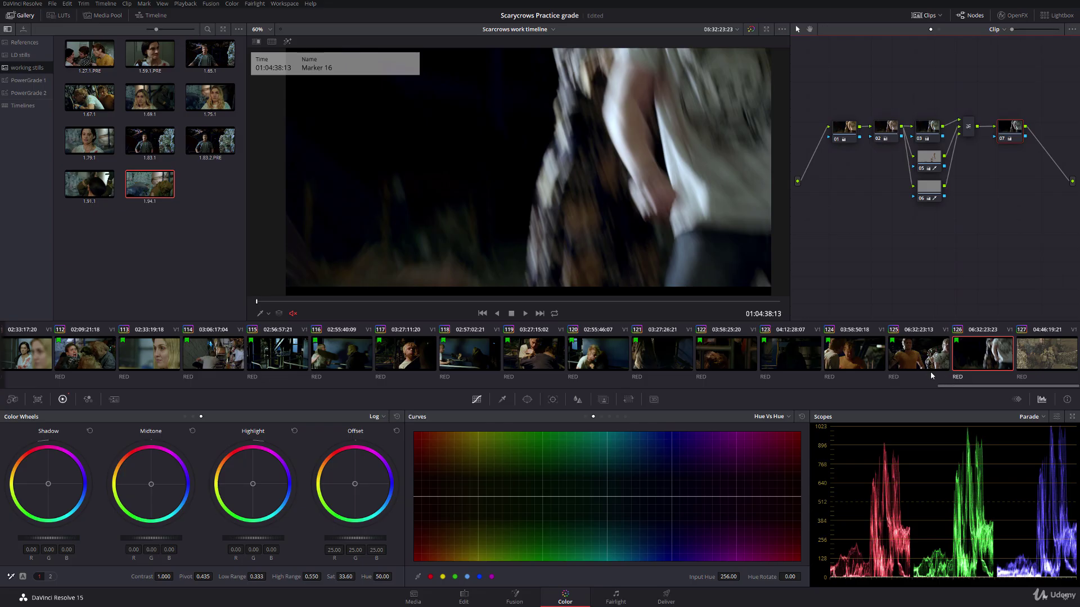
pyautogui.moveTo(942, 387); pyautogui.dragTo(1015, 358)
pyautogui.moveTo(964, 386); pyautogui.dragTo(183, 323)
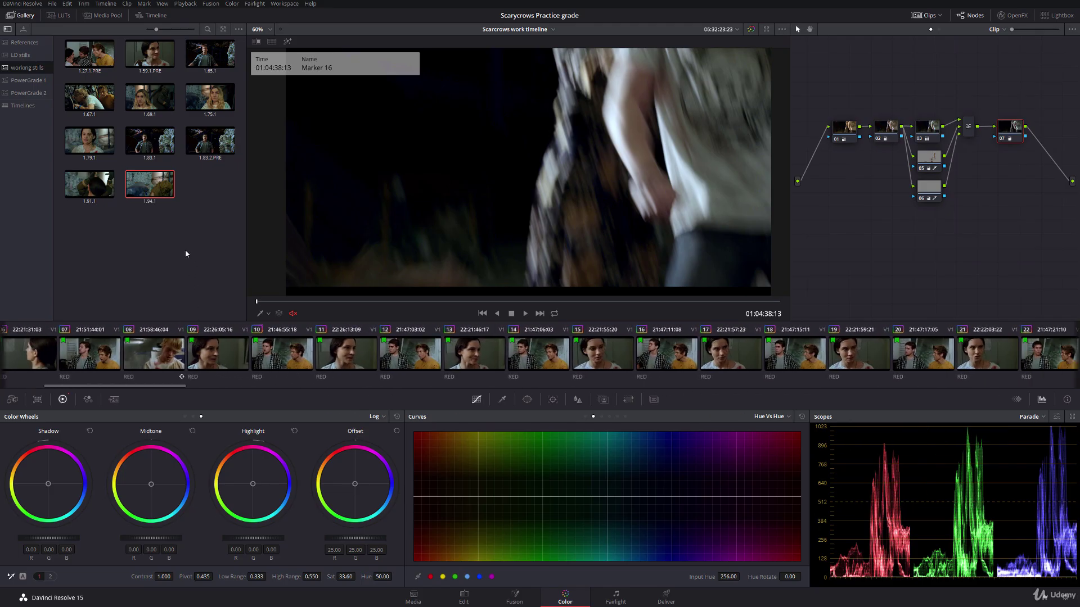
pyautogui.moveTo(160, 388); pyautogui.dragTo(1040, 353)
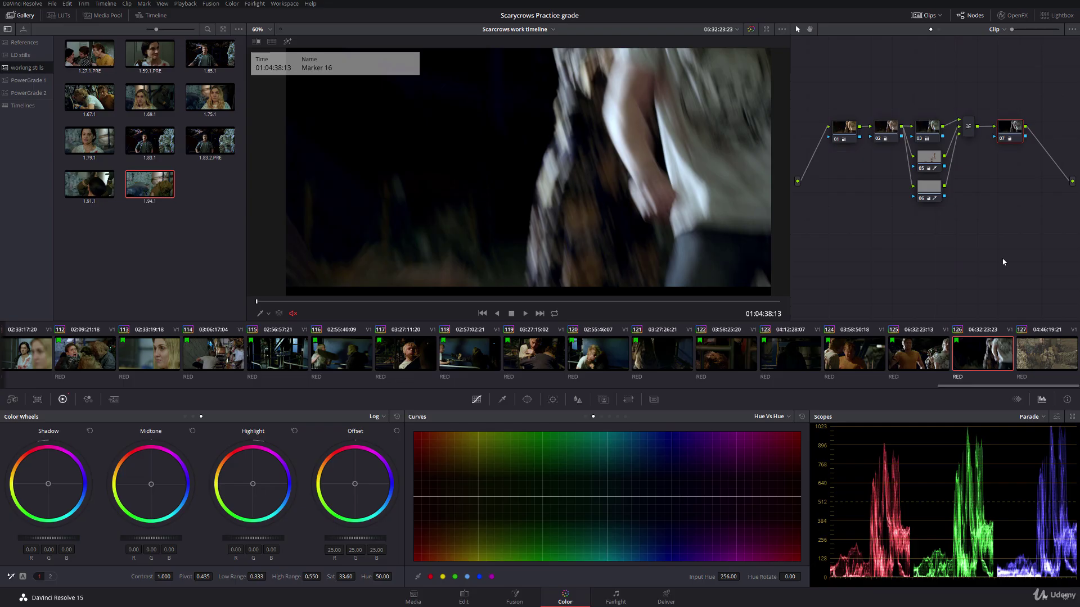
pyautogui.click(863, 359)
pyautogui.press('space')
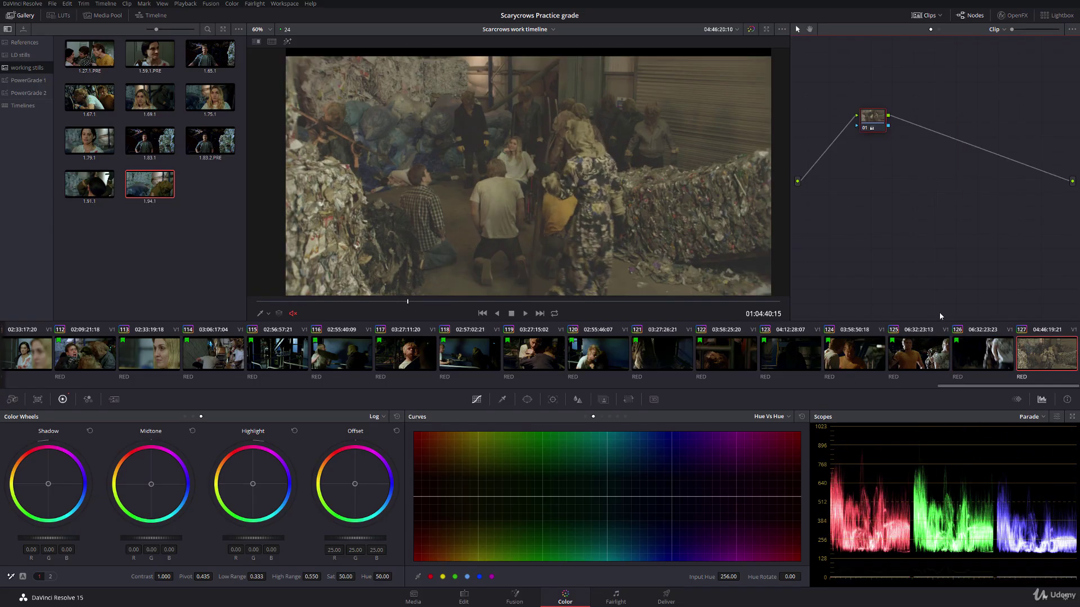
pyautogui.click(987, 353)
pyautogui.click(911, 357)
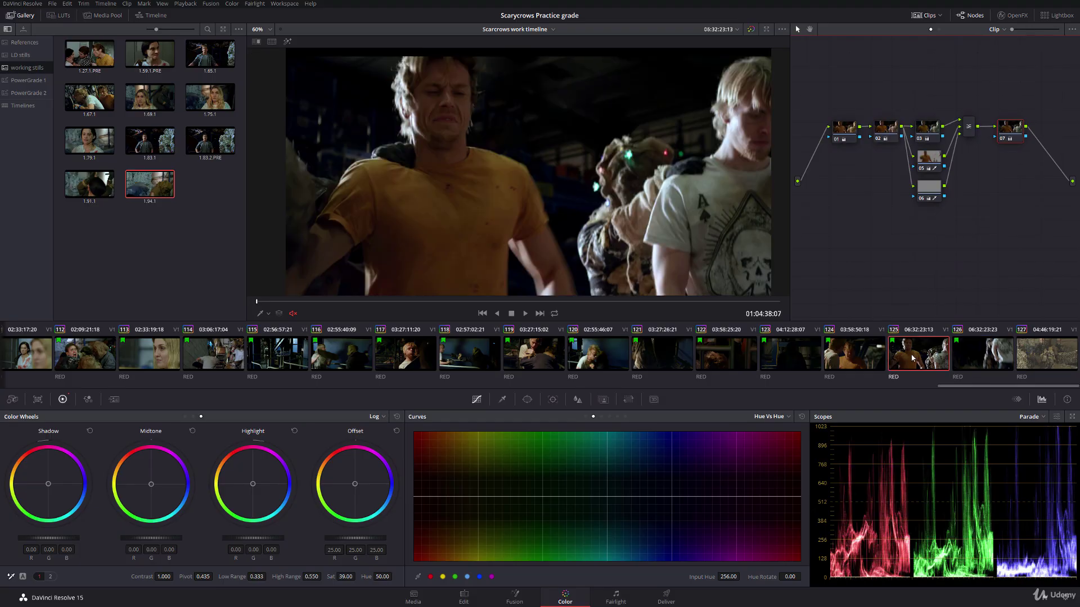
pyautogui.moveTo(581, 308); pyautogui.dragTo(803, 302)
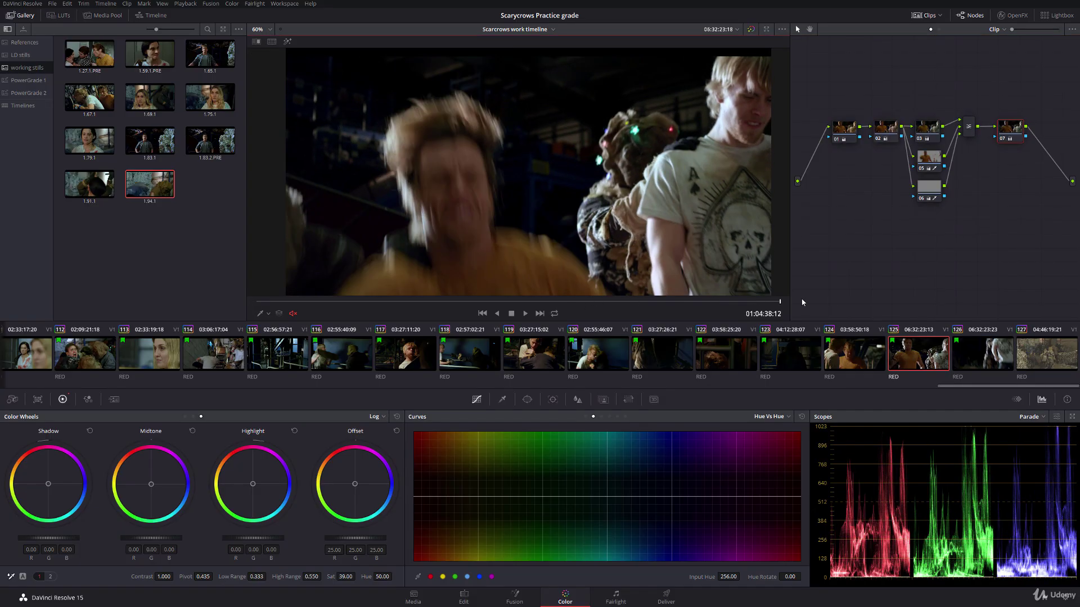
# Step: Lower clip 126's shadows to -0.02 on node 07 and grab a still of the frame at 01:04:39:20
pyautogui.click(988, 353)
pyautogui.moveTo(589, 303); pyautogui.dragTo(664, 301)
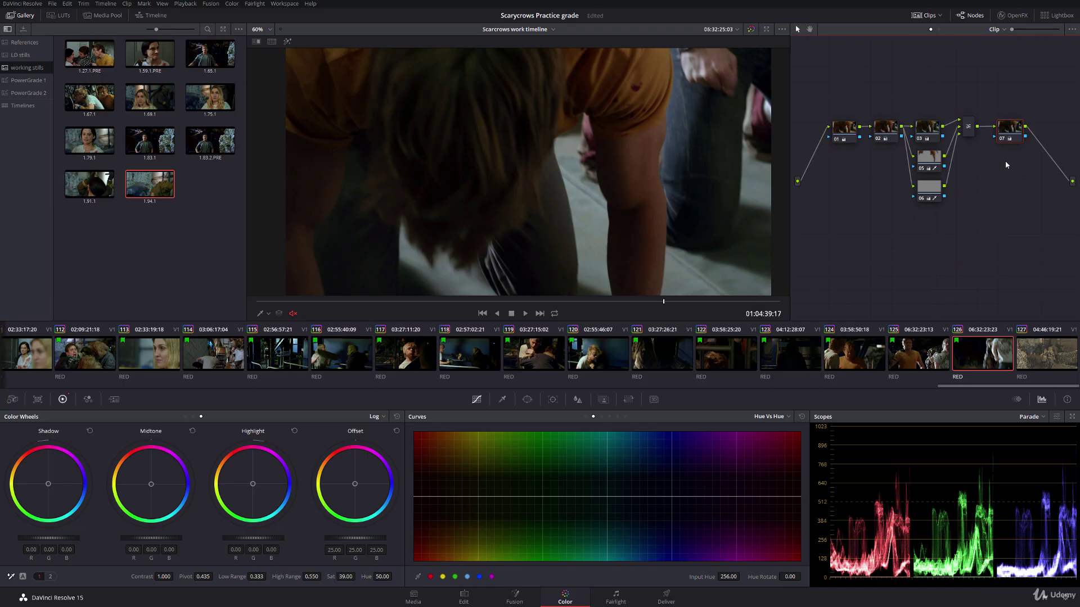
pyautogui.moveTo(68, 535); pyautogui.dragTo(64, 534)
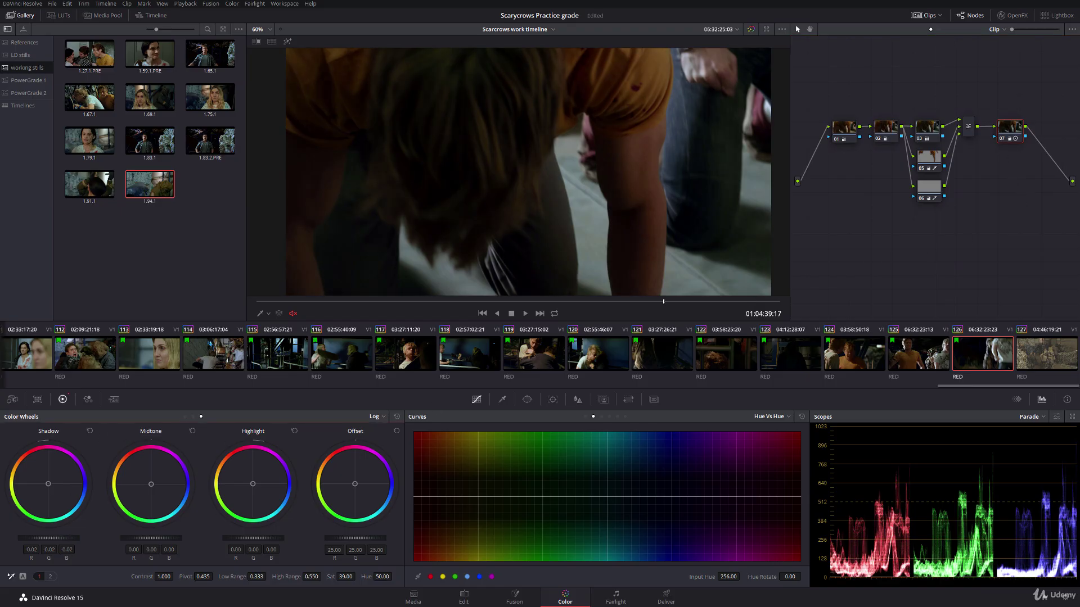
pyautogui.moveTo(664, 301); pyautogui.dragTo(707, 302)
pyautogui.rightClick(529, 228)
pyautogui.click(533, 259)
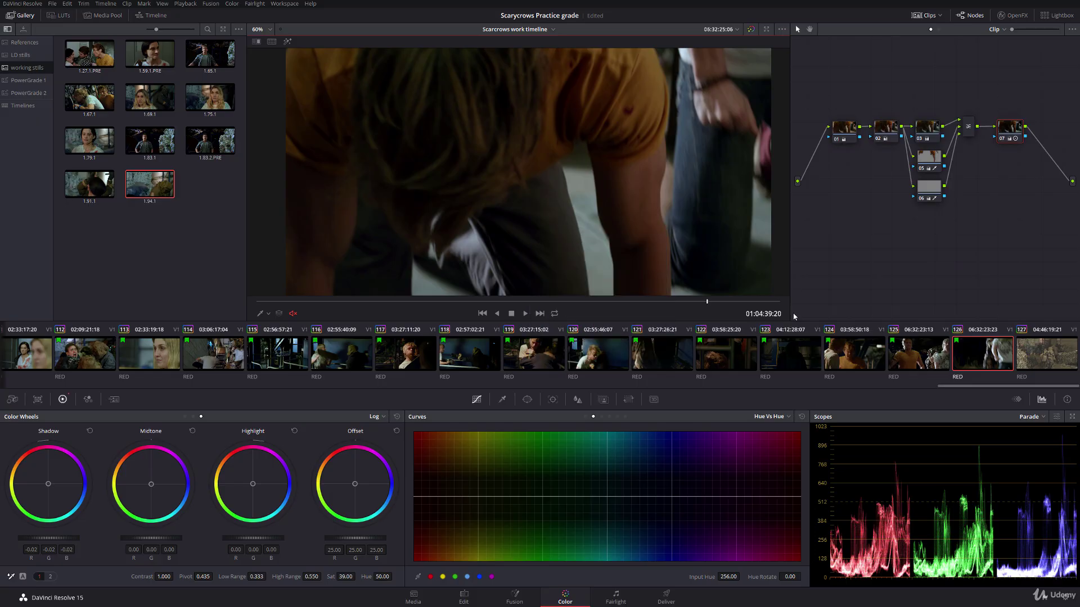
# Step: Apply the grade from still 1.75.1 to clip 127 and play the cut from clip 126 into it
pyautogui.press('Down')
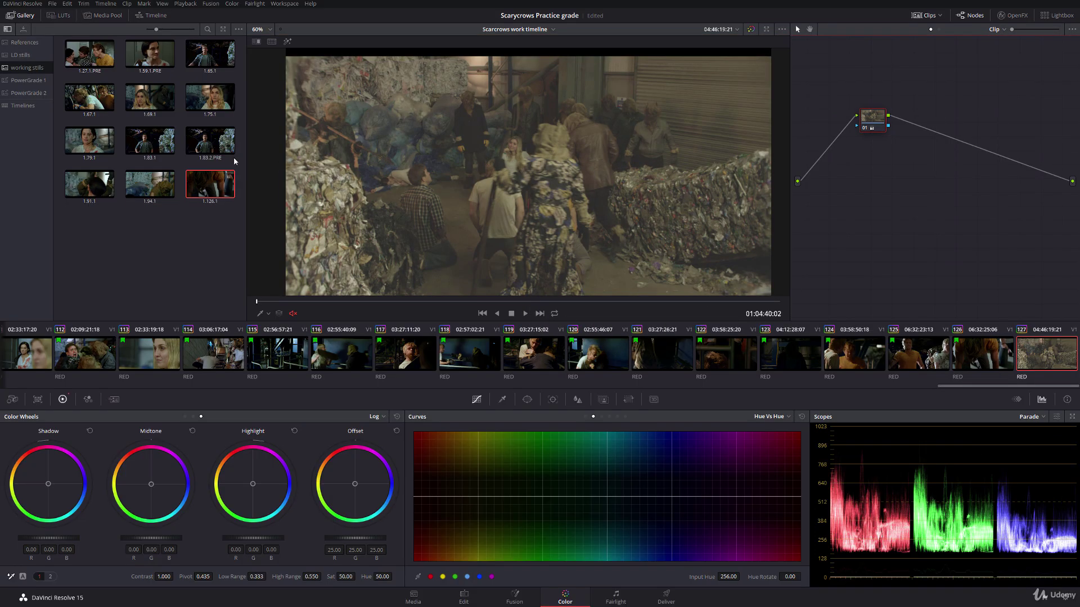
pyautogui.doubleClick(209, 108)
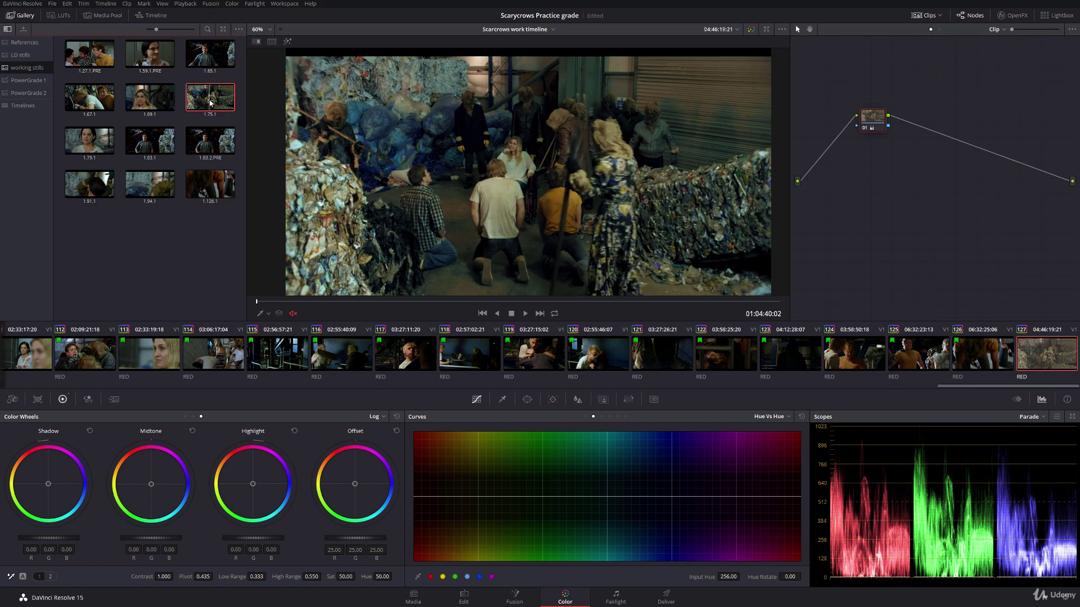
pyautogui.click(984, 357)
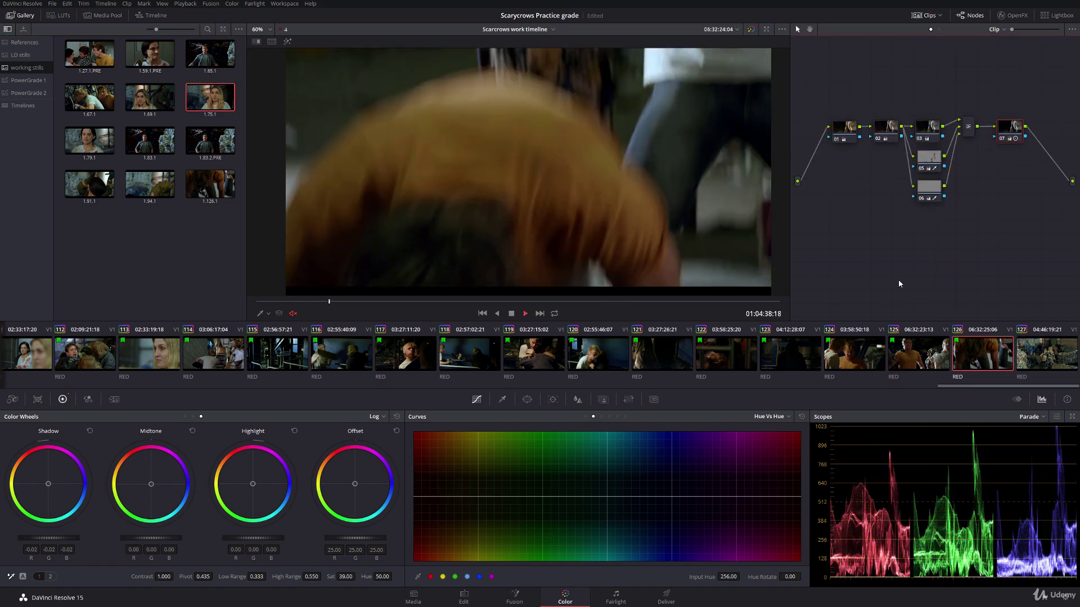
pyautogui.press('space')
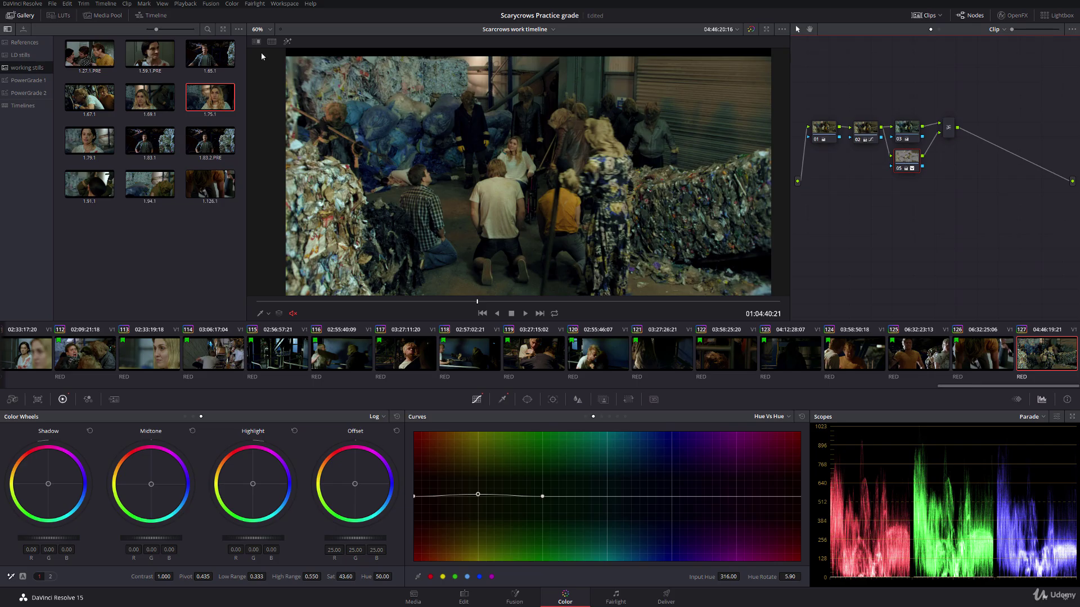
# Step: Turn on the highlight view for clip 127 and compare live previews of the gallery stills' grades on it
pyautogui.click(287, 41)
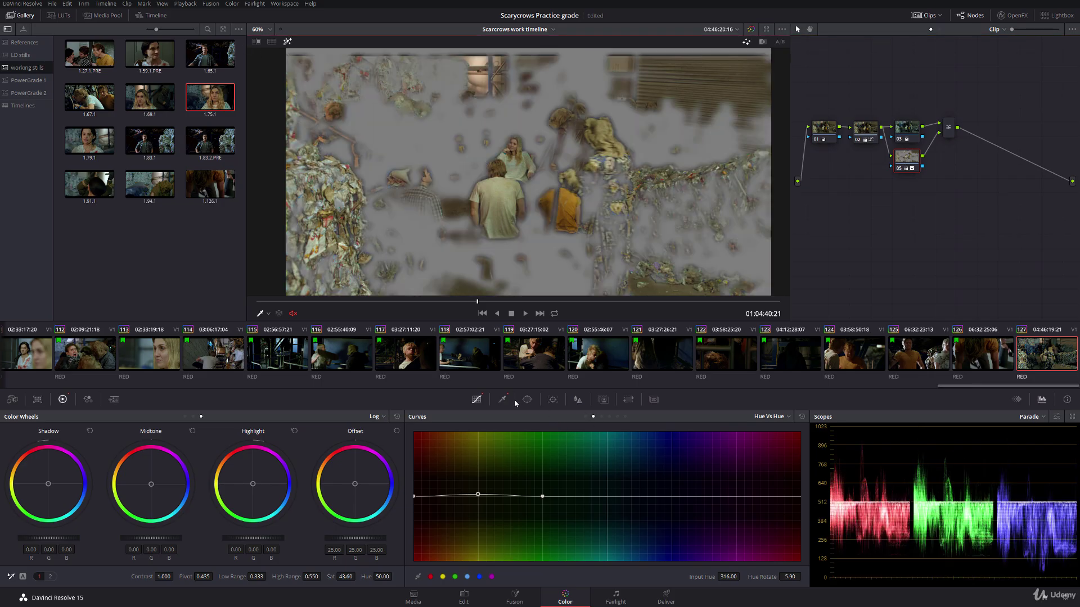
pyautogui.moveTo(107, 142)
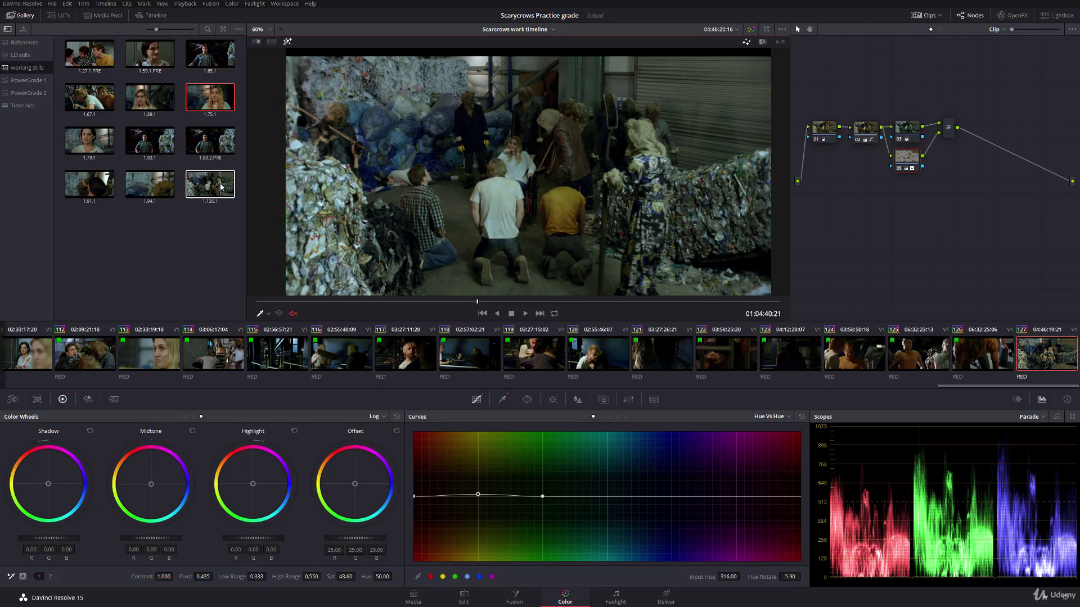
pyautogui.moveTo(188, 142)
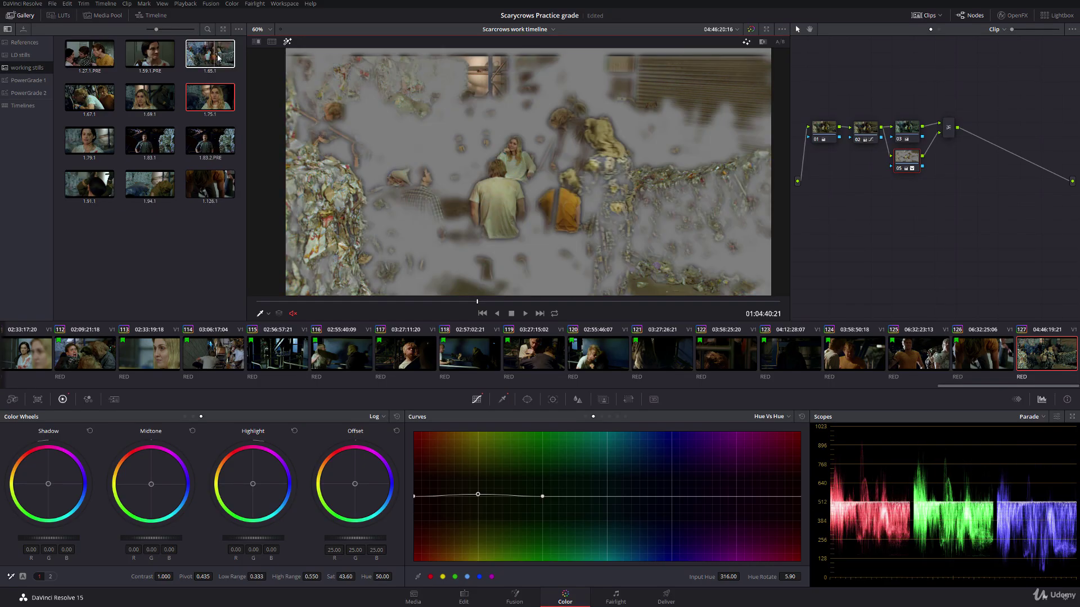
pyautogui.moveTo(137, 55)
pyautogui.moveTo(227, 101)
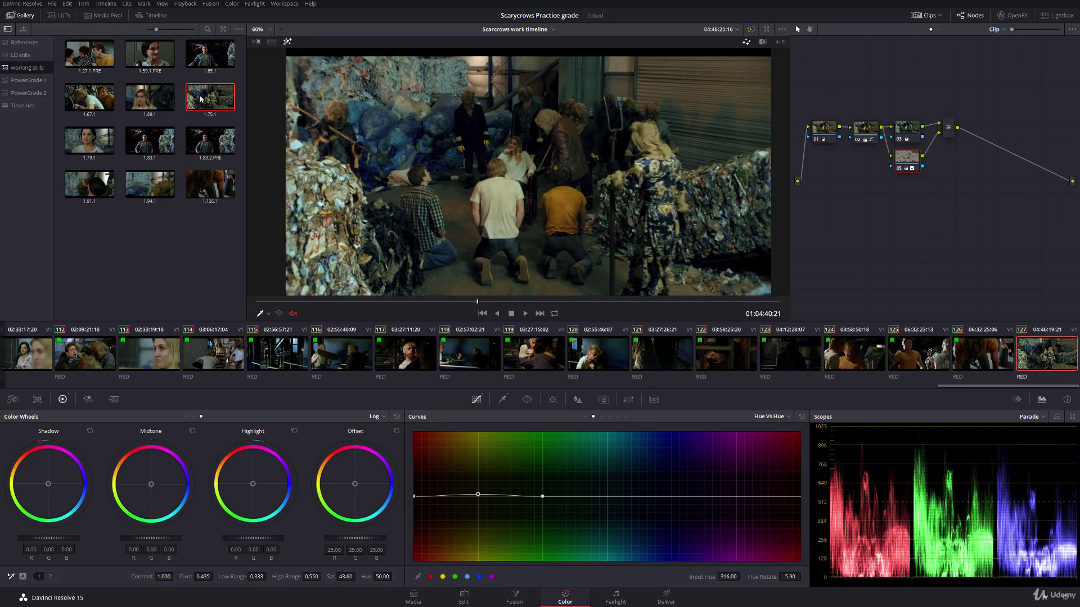
# Step: Apply the grade from still 1.67.1 to clip 127 and play the cut from clip 126 into it
pyautogui.moveTo(105, 101)
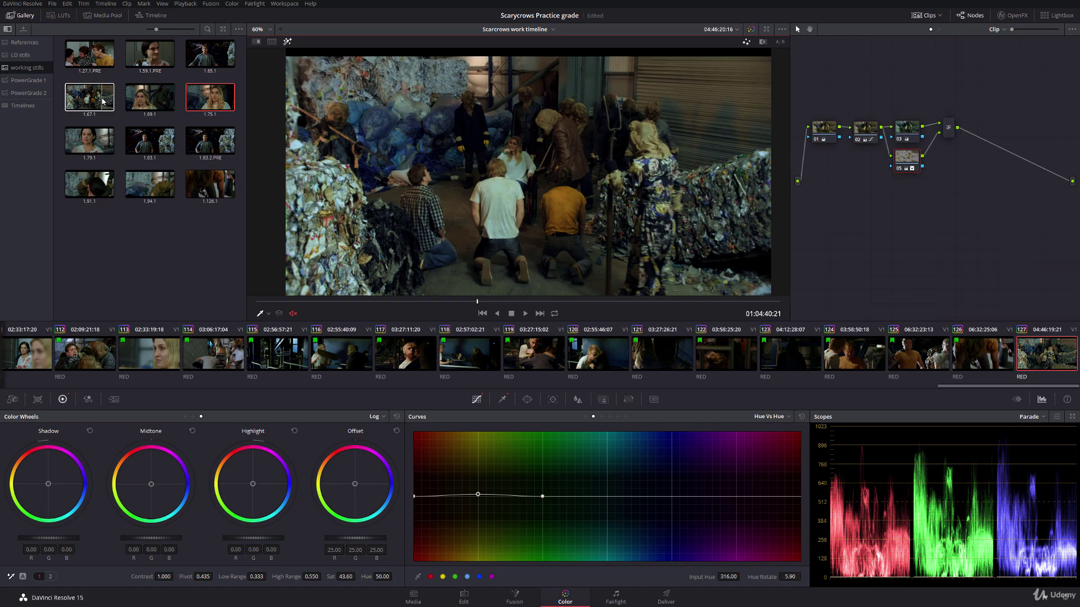
pyautogui.doubleClick(104, 101)
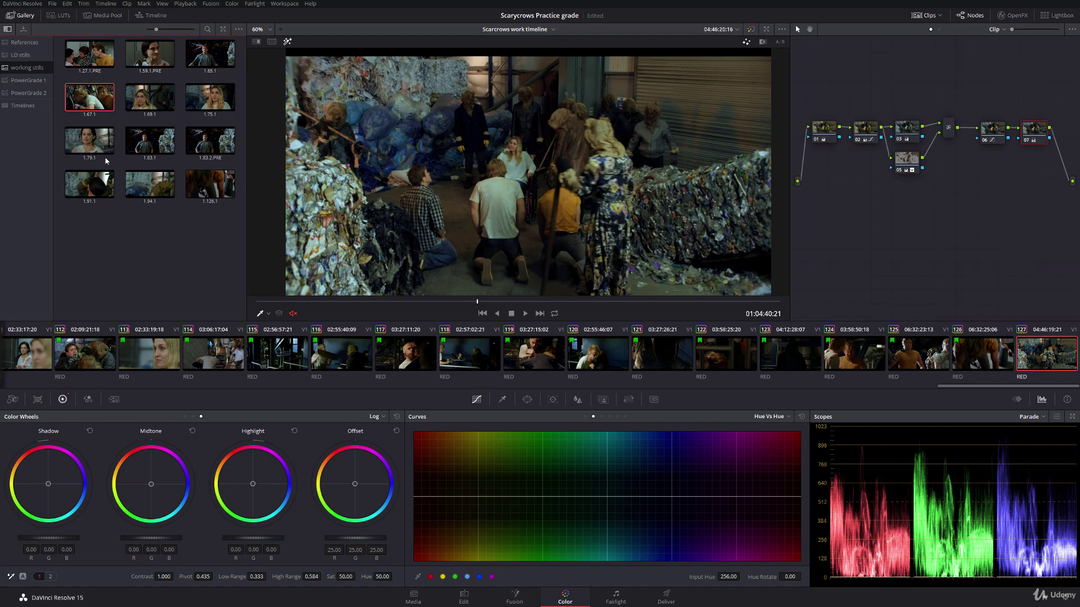
pyautogui.click(982, 354)
pyautogui.press('space')
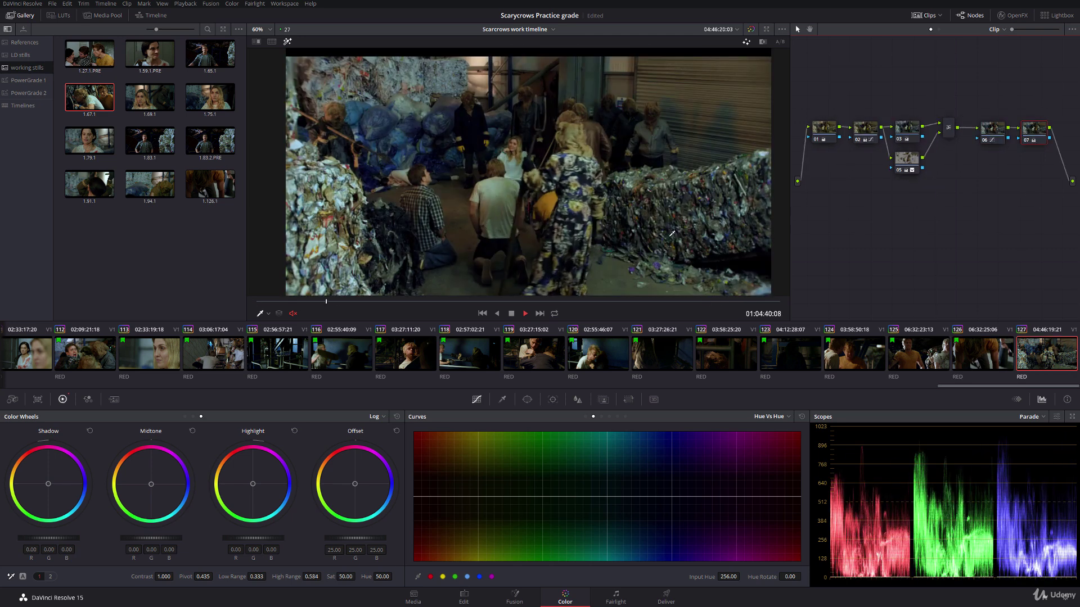
pyautogui.press('space')
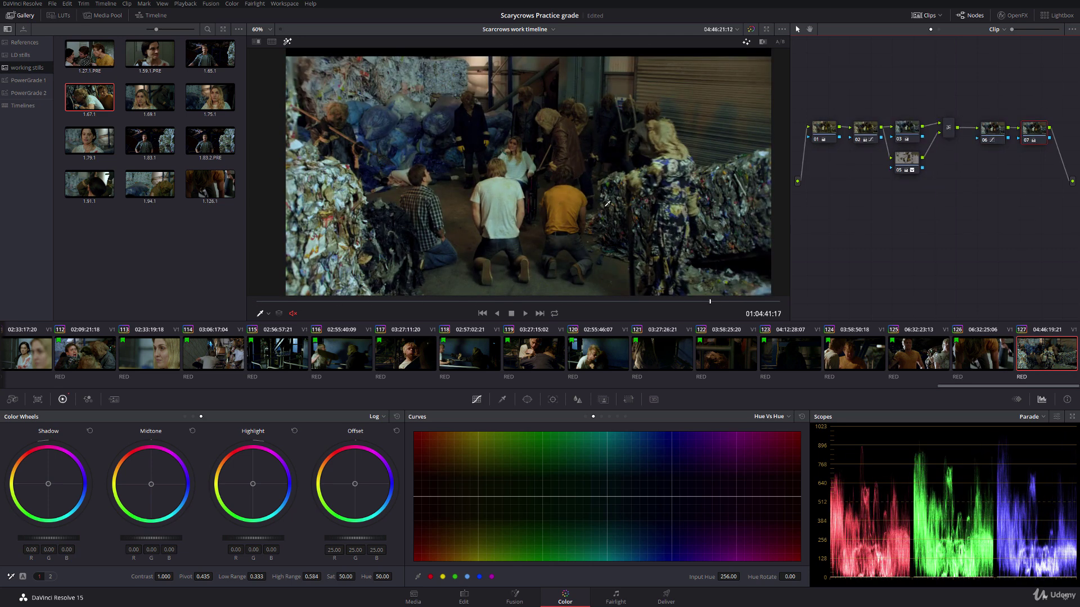
# Step: Raise the qualifier's low saturation limit on clip 127's node 05 to 3.0 while highlighting the key, and turn the highlight off
pyautogui.click(903, 166)
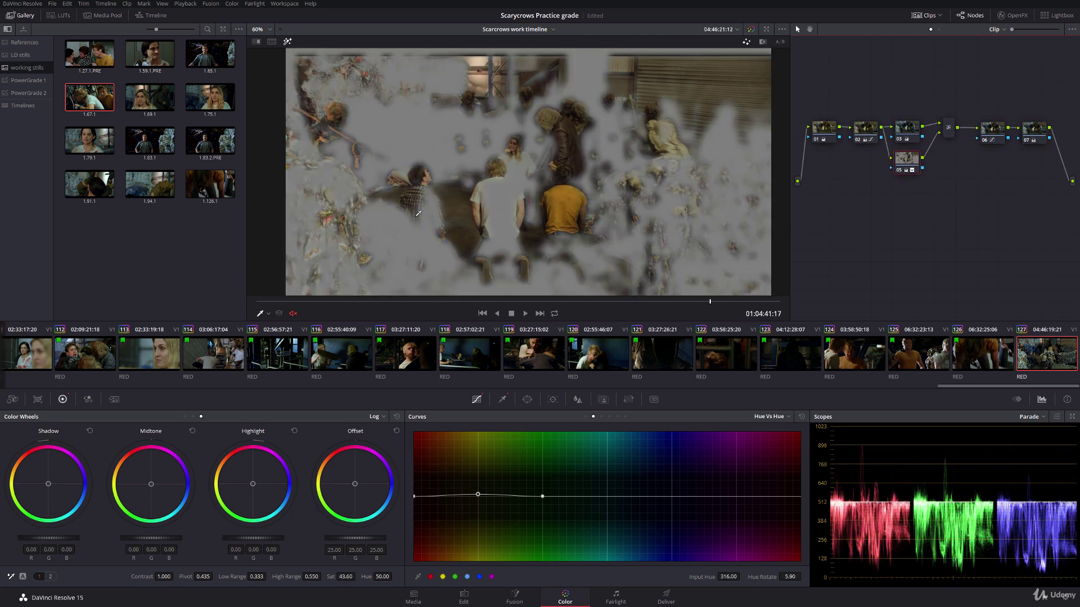
pyautogui.click(502, 399)
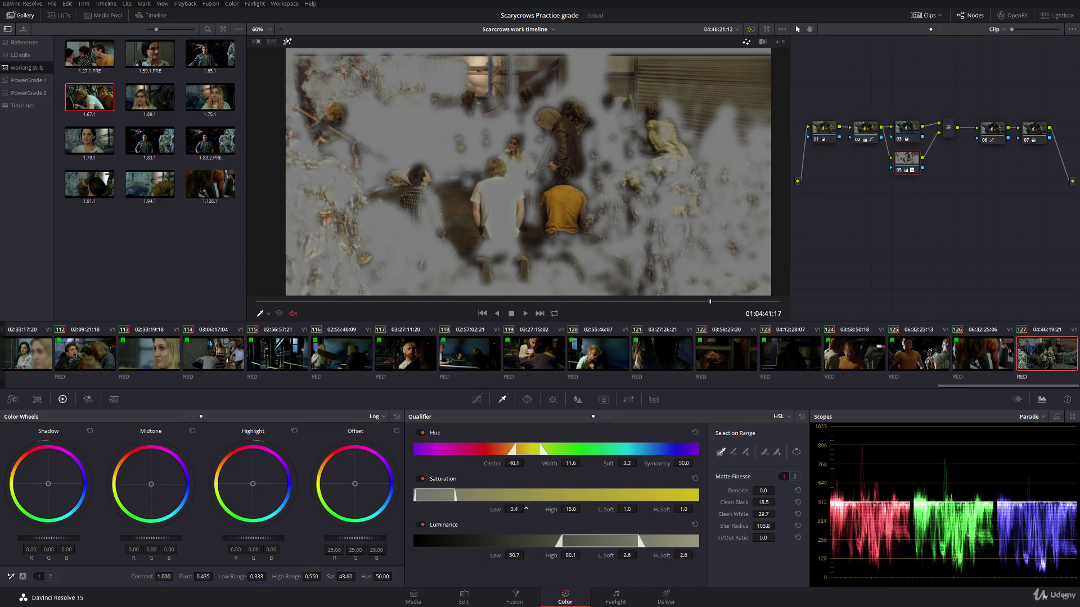
pyautogui.moveTo(514, 508); pyautogui.dragTo(526, 509)
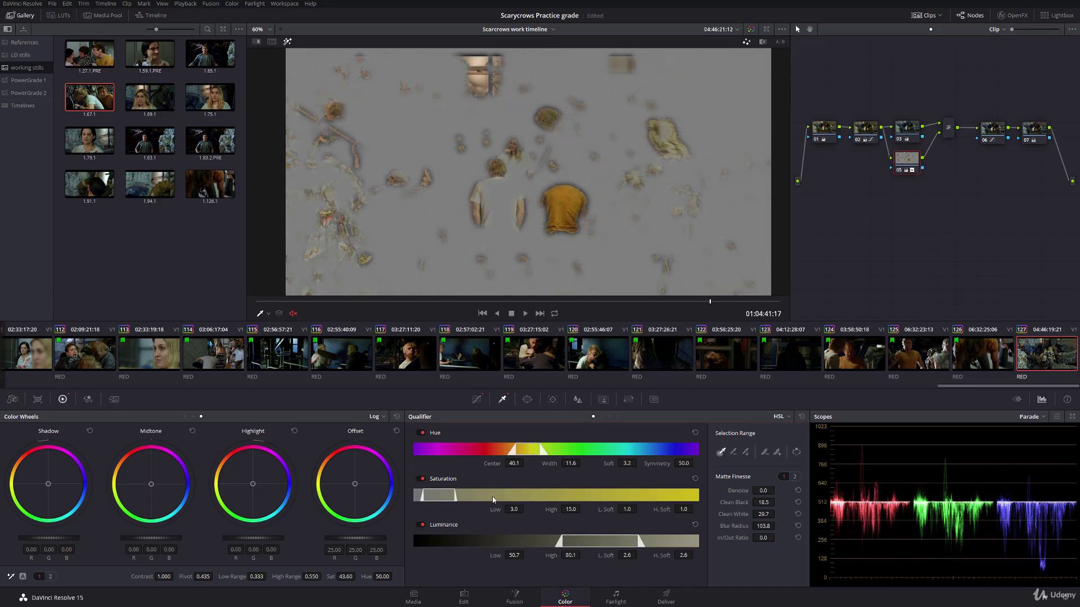
pyautogui.click(287, 43)
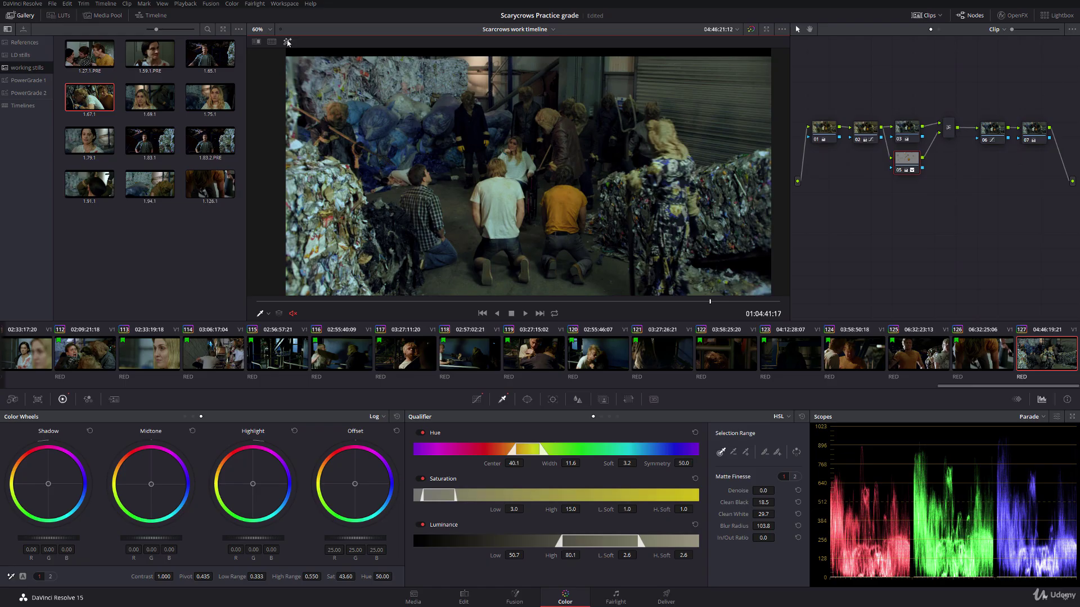
# Step: Reduce the key output gain of clip 127's node 03 to 0.756
pyautogui.click(907, 131)
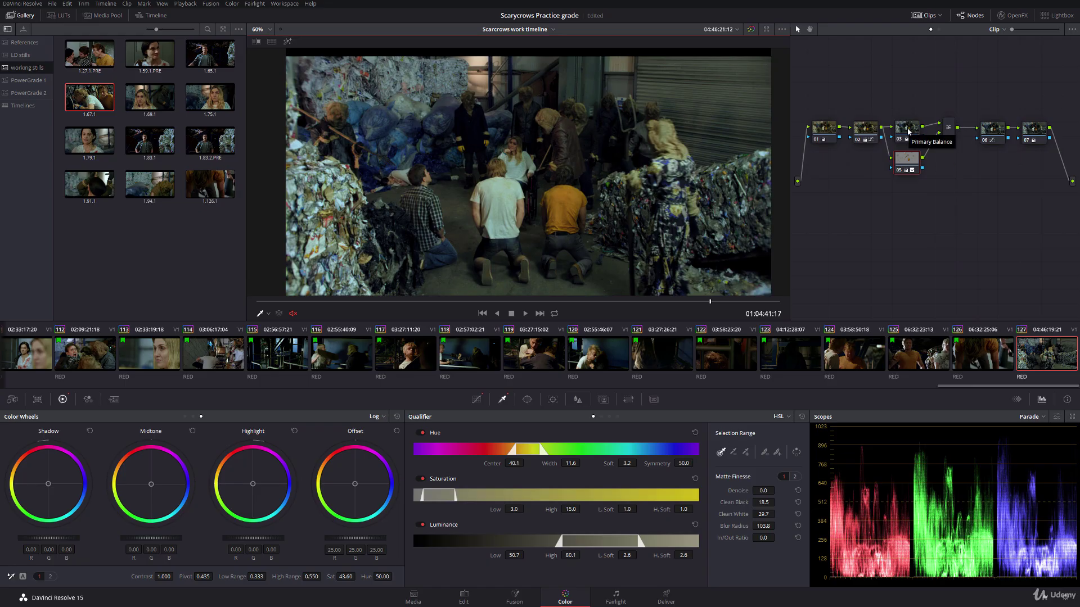
pyautogui.click(603, 399)
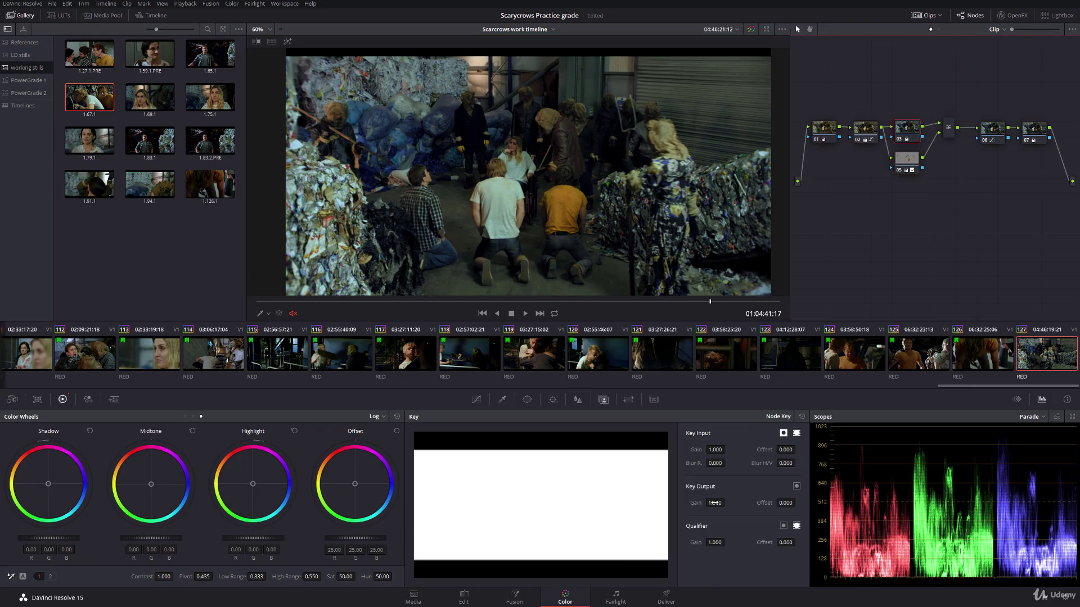
pyautogui.moveTo(714, 502); pyautogui.dragTo(727, 502)
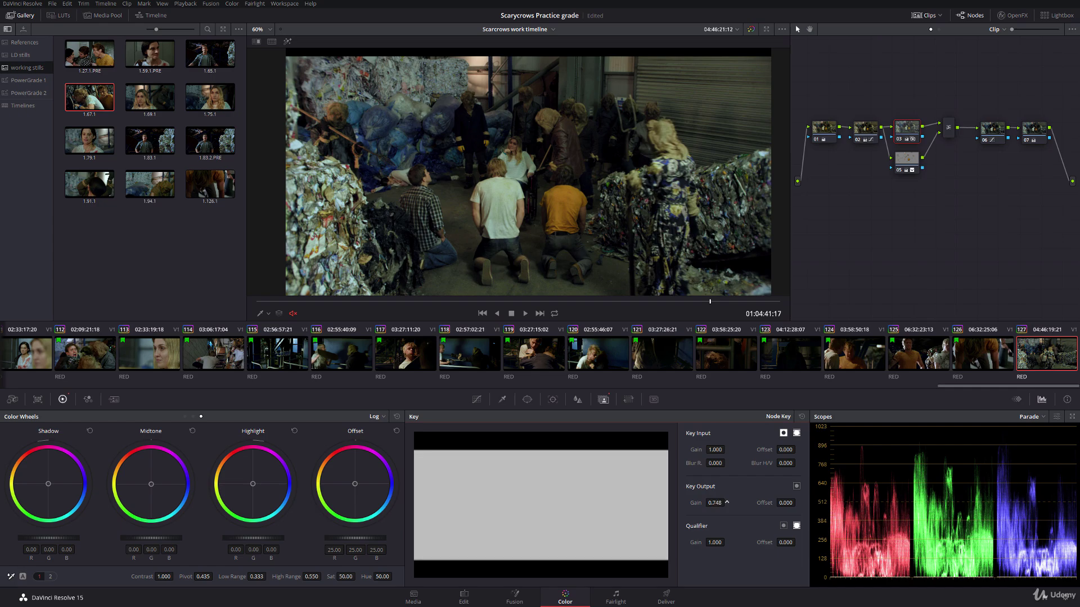
# Step: Play the cut from clip 126 into clip 127 in full screen and return to the grading workspace
pyautogui.click(976, 361)
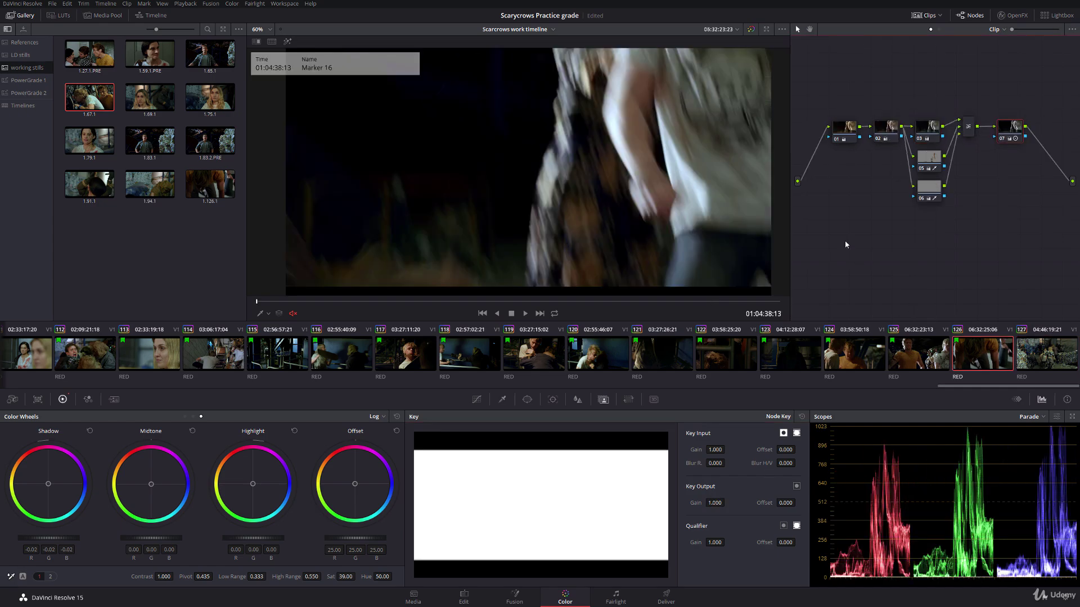
pyautogui.press('p')
pyautogui.press('space')
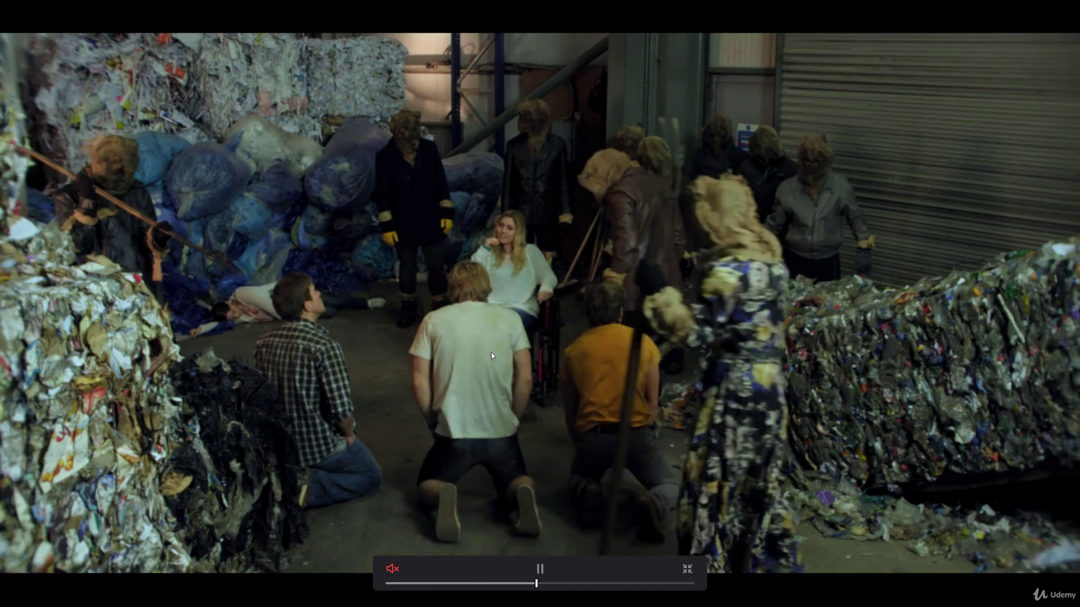
pyautogui.press('space')
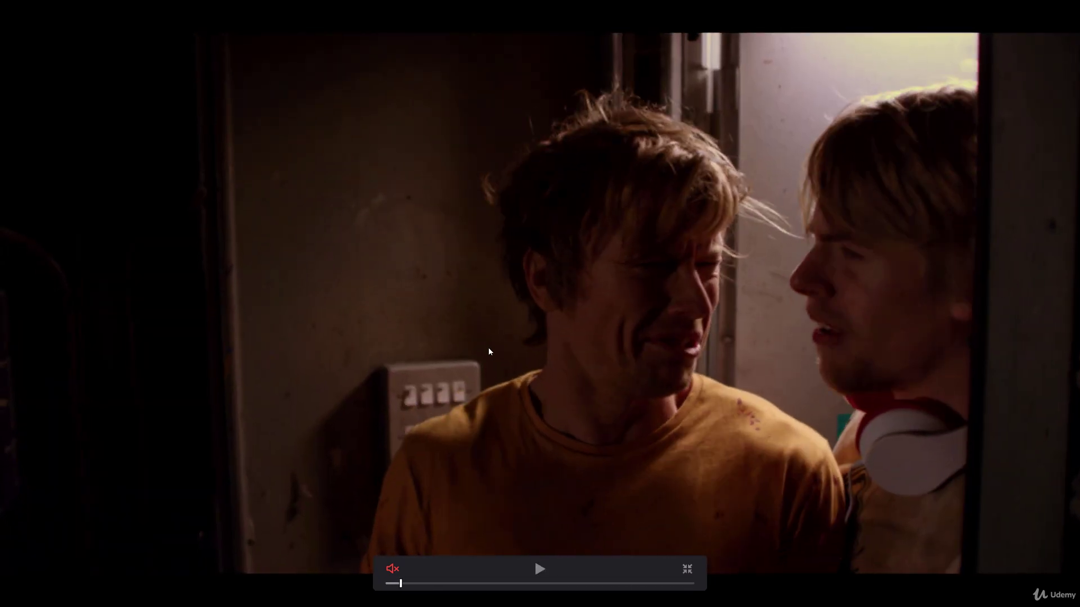
pyautogui.press('p')
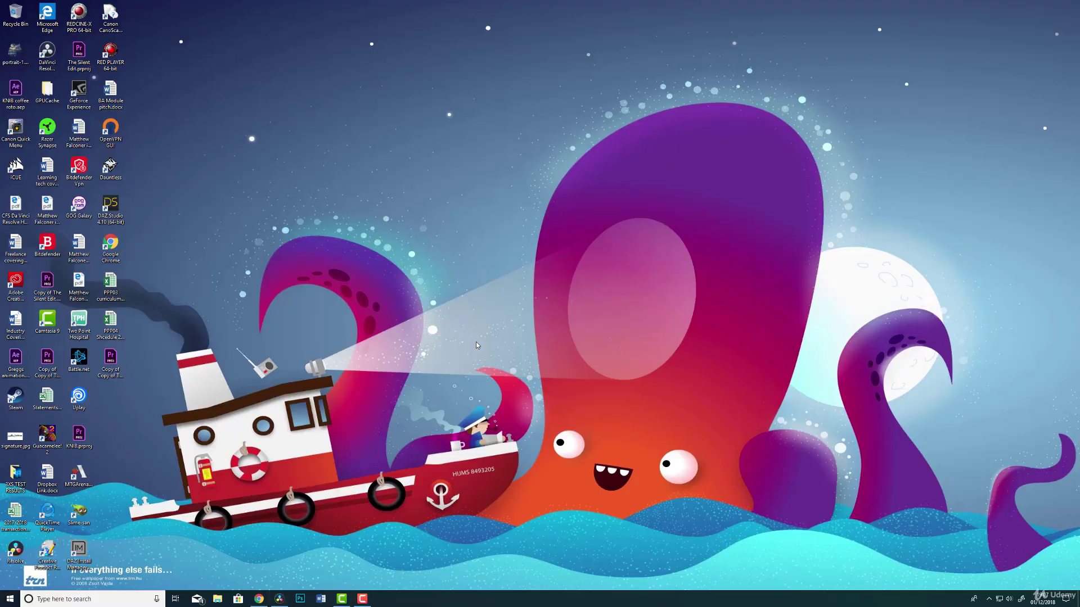
pyautogui.moveTo(140, 391); pyautogui.dragTo(1069, 381)
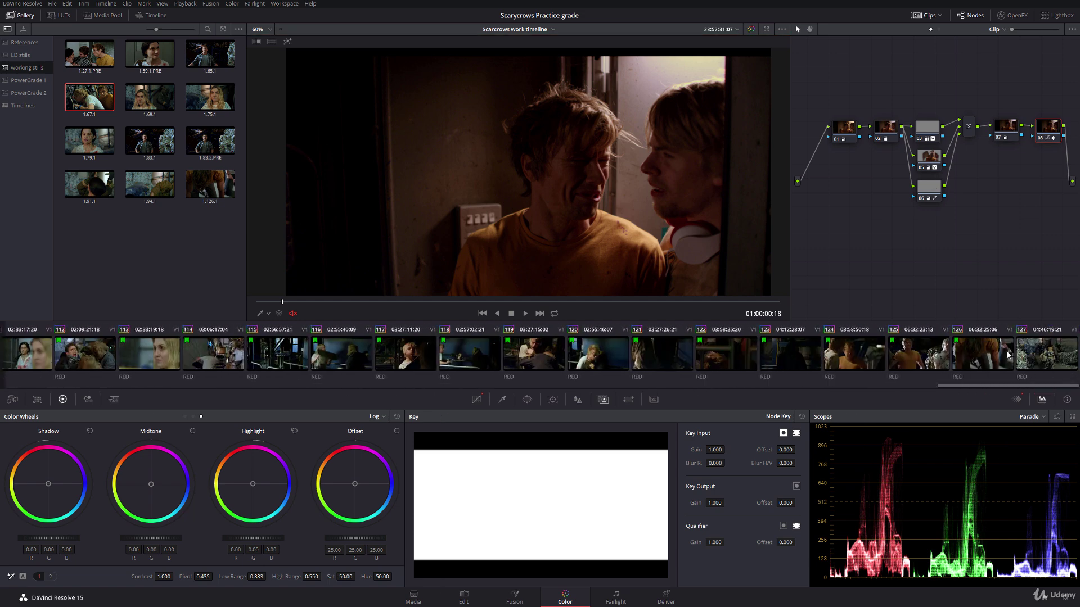
# Step: Compare clip 126's frame at 01:04:39:19 with the opening of clip 127 by stepping between the two clips
pyautogui.click(981, 354)
pyautogui.click(693, 301)
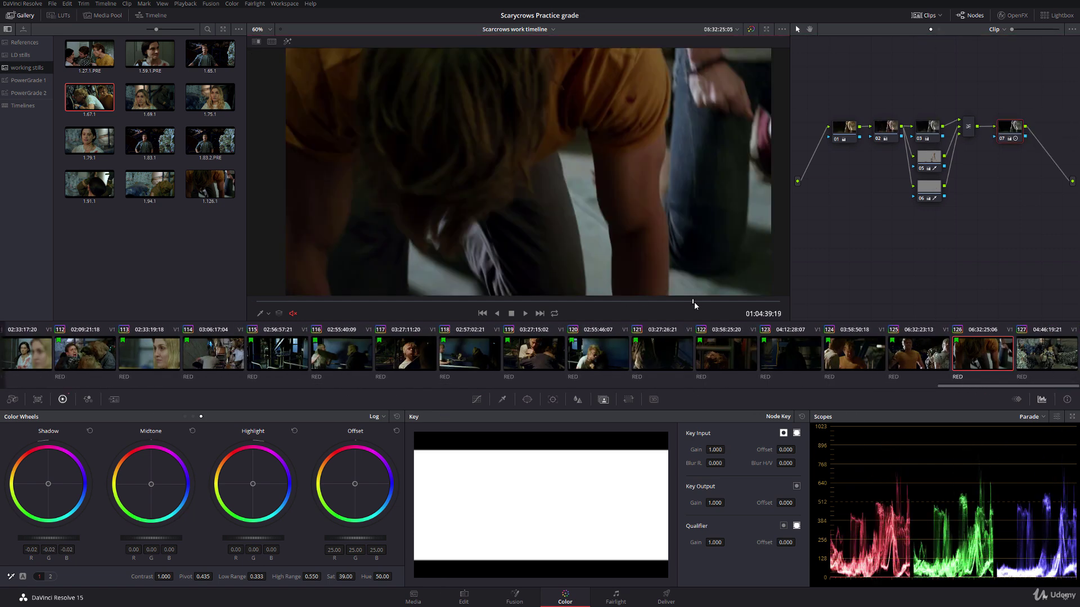
pyautogui.press('Down')
pyautogui.press('Up')
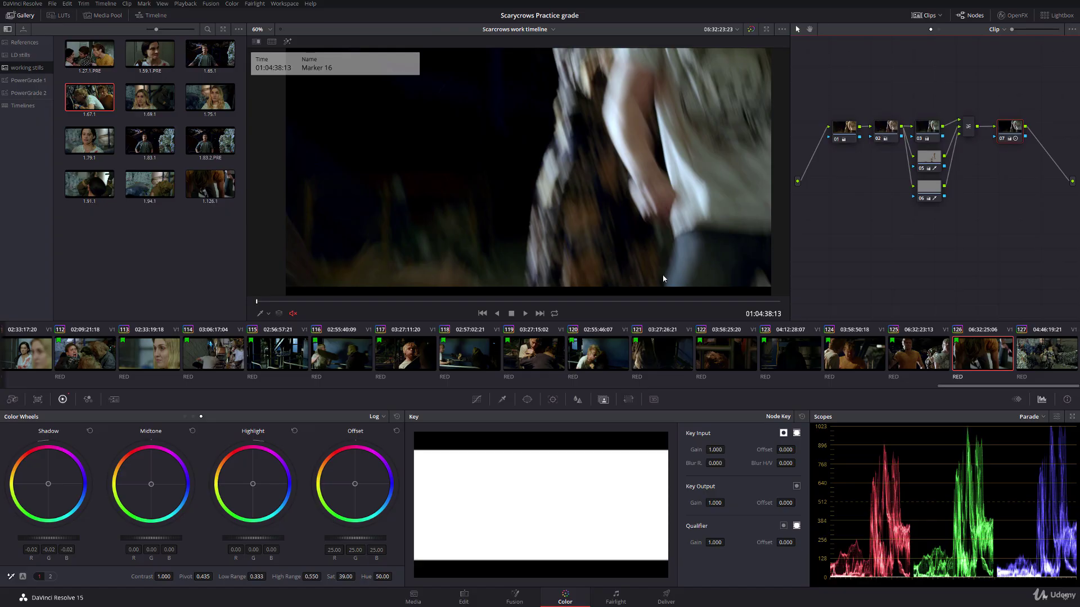
pyautogui.press('Down')
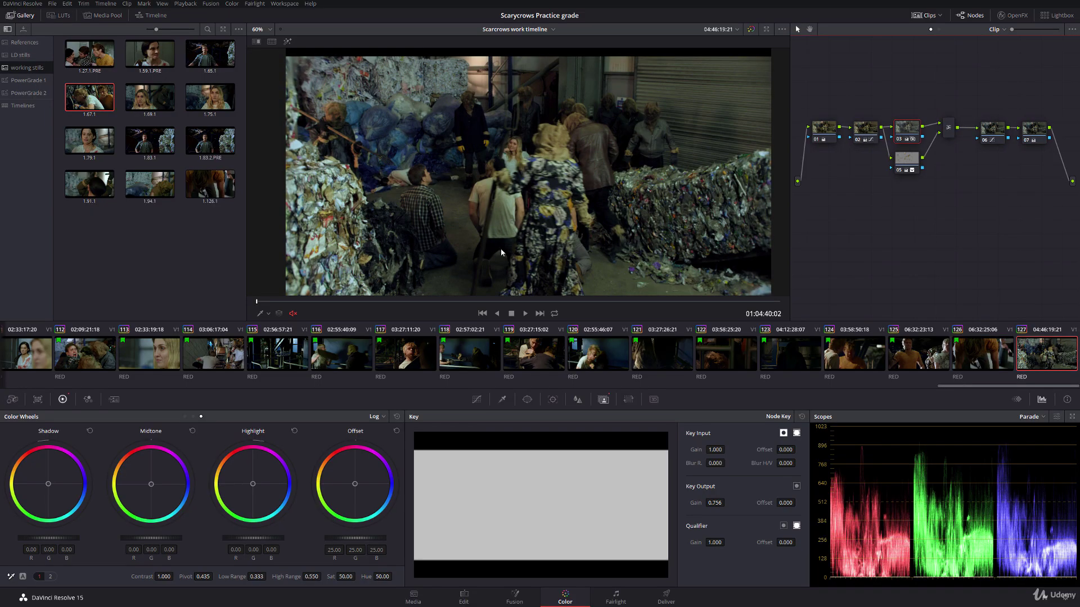
# Step: On clip 127's node 03, set master gain to 1.04, gamma 0.04, lift -0.01 and saturation 59.20, and play the cut from clip 126
pyautogui.click(184, 416)
pyautogui.moveTo(225, 538); pyautogui.dragTo(230, 538)
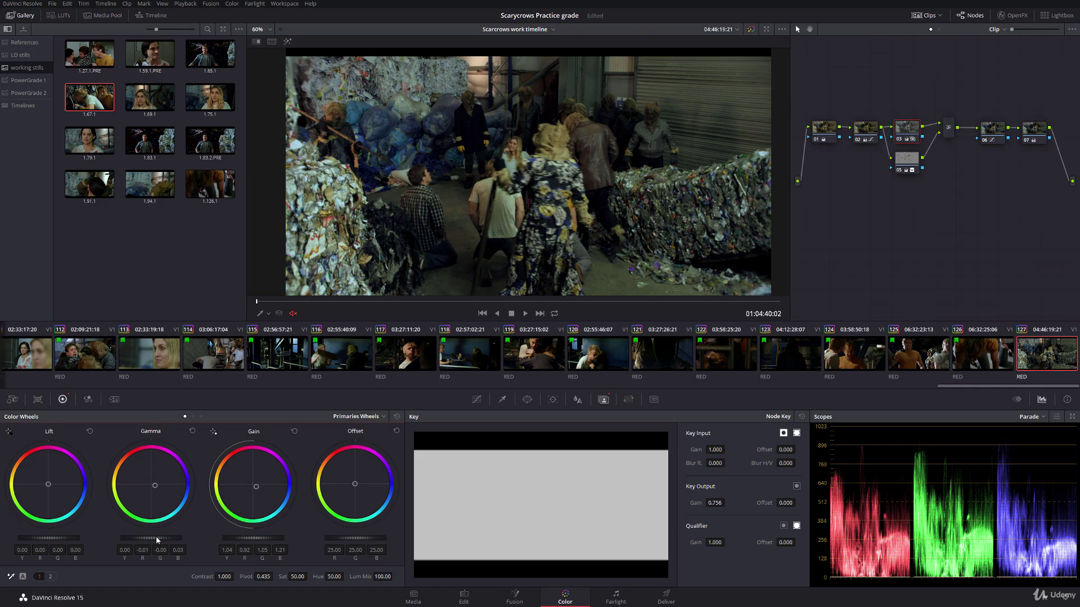
pyautogui.moveTo(157, 539); pyautogui.dragTo(162, 539)
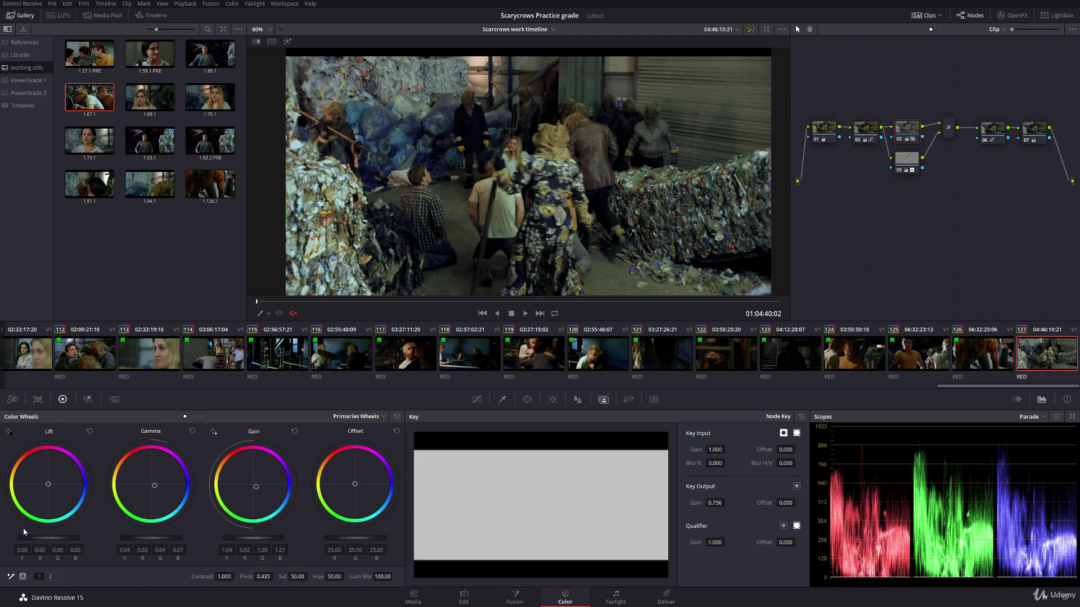
pyautogui.moveTo(65, 542); pyautogui.dragTo(63, 542)
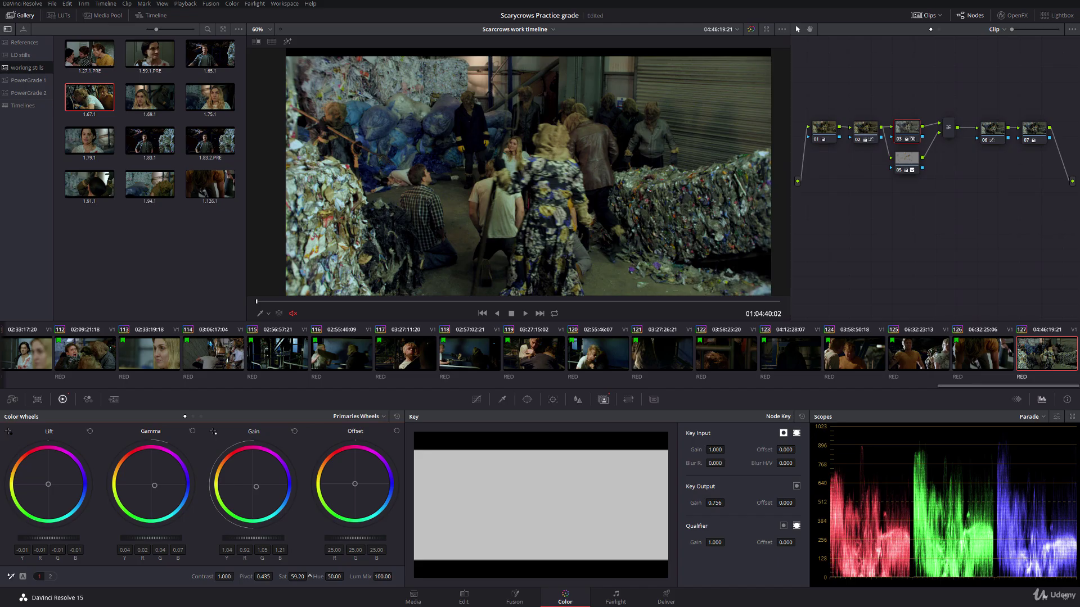
pyautogui.press('Up')
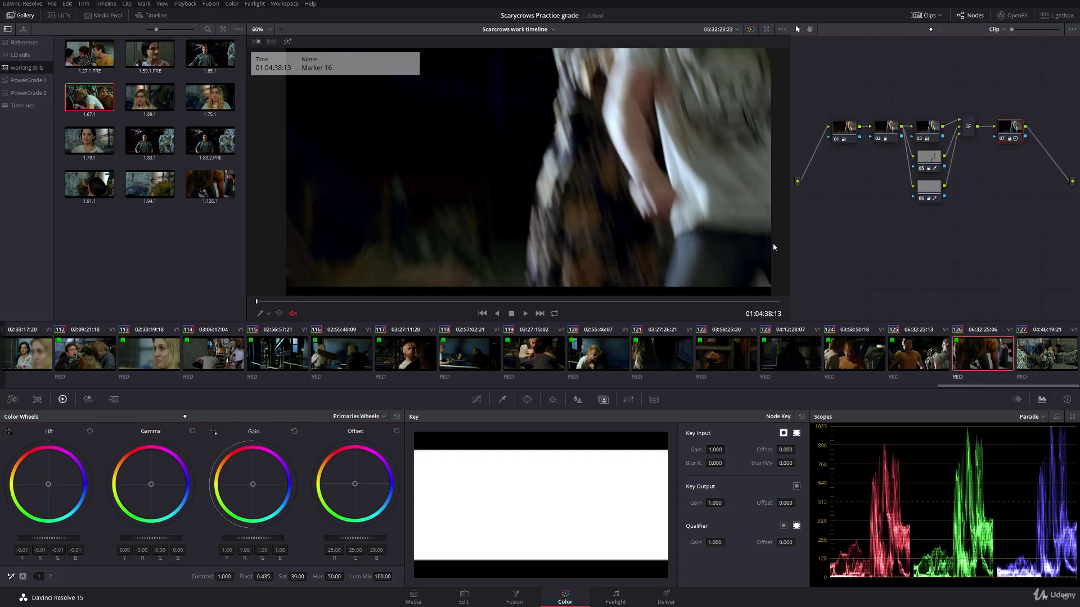
pyautogui.press('space')
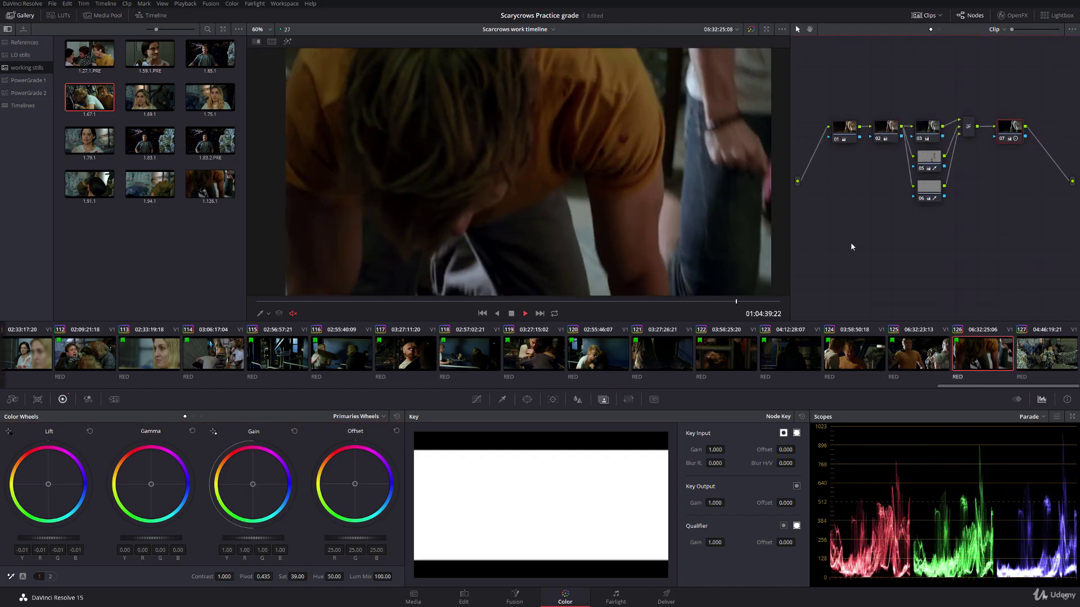
pyautogui.press('space')
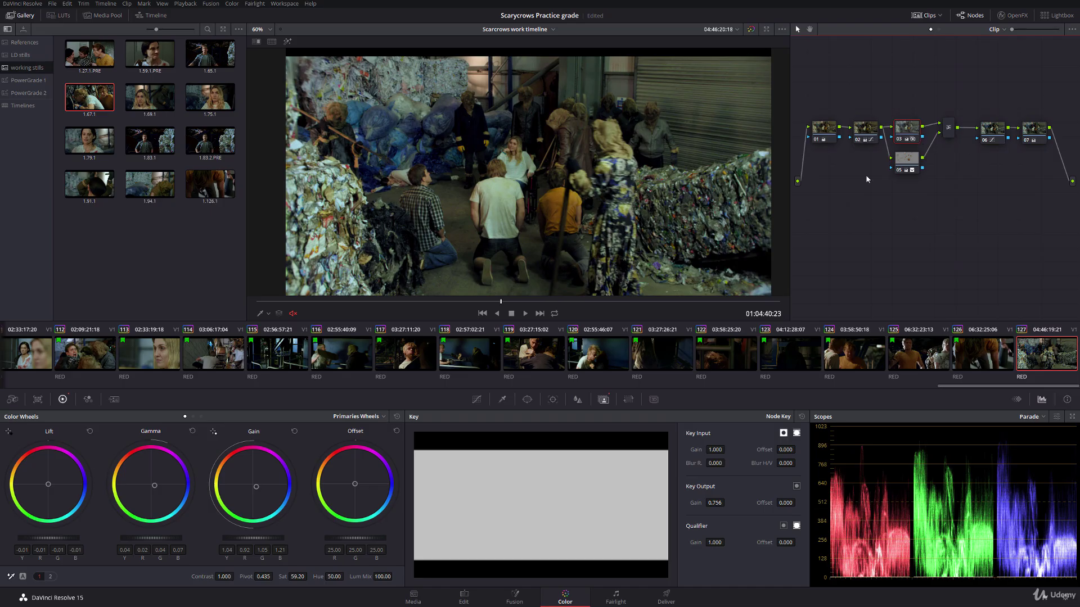
# Step: Shift clip 127's node 03 gain to R 0.98, G 1.03, B 1.28 and gamma to 0.03, 0.03, 0.08
pyautogui.moveTo(253, 491); pyautogui.dragTo(257, 486)
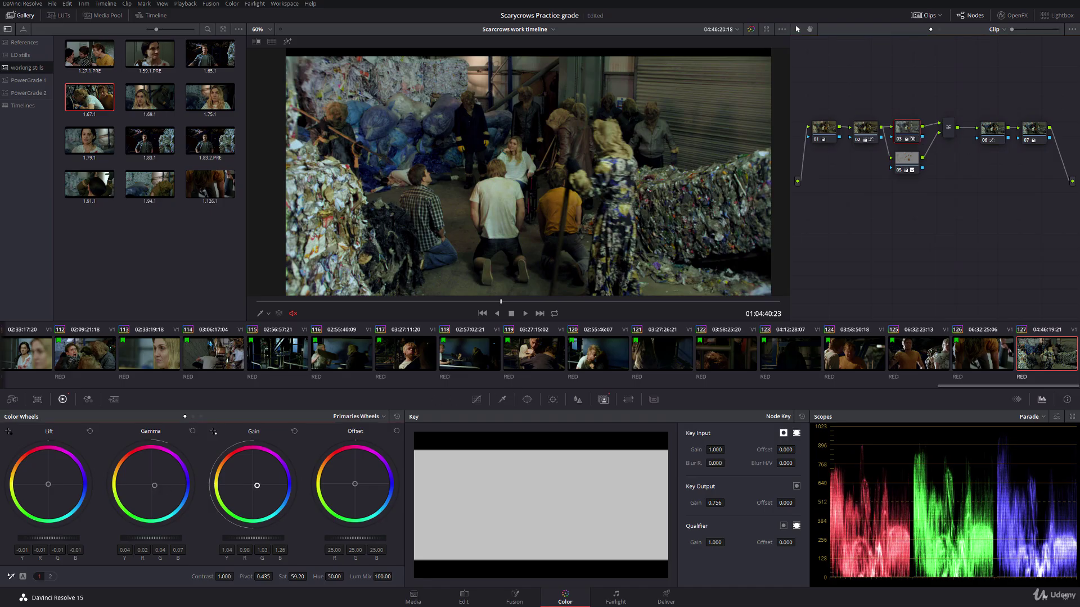
pyautogui.moveTo(154, 485); pyautogui.dragTo(155, 485)
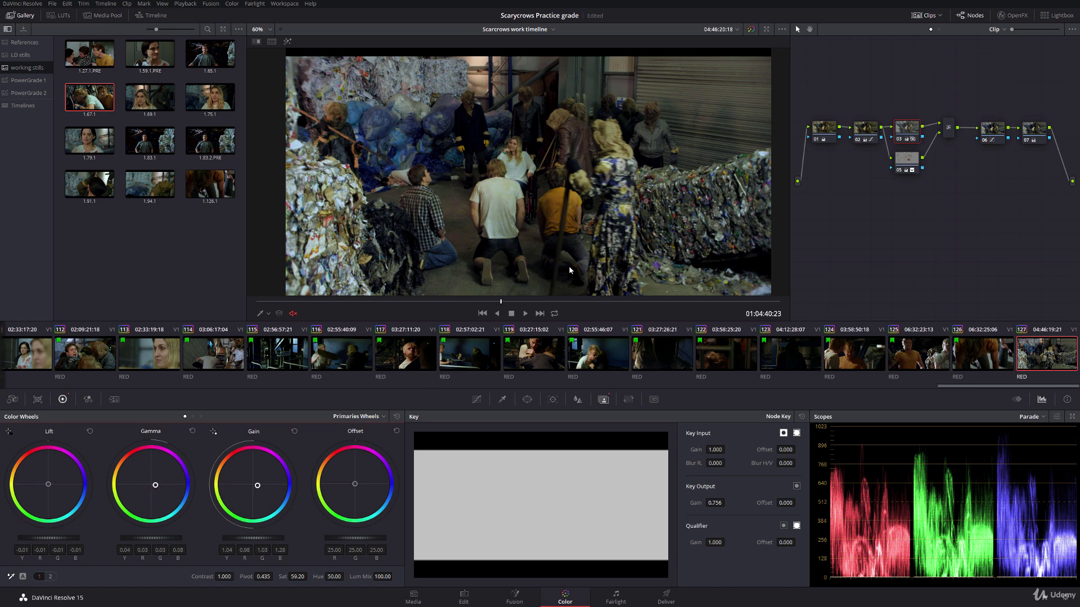
pyautogui.press('Up')
pyautogui.press('space')
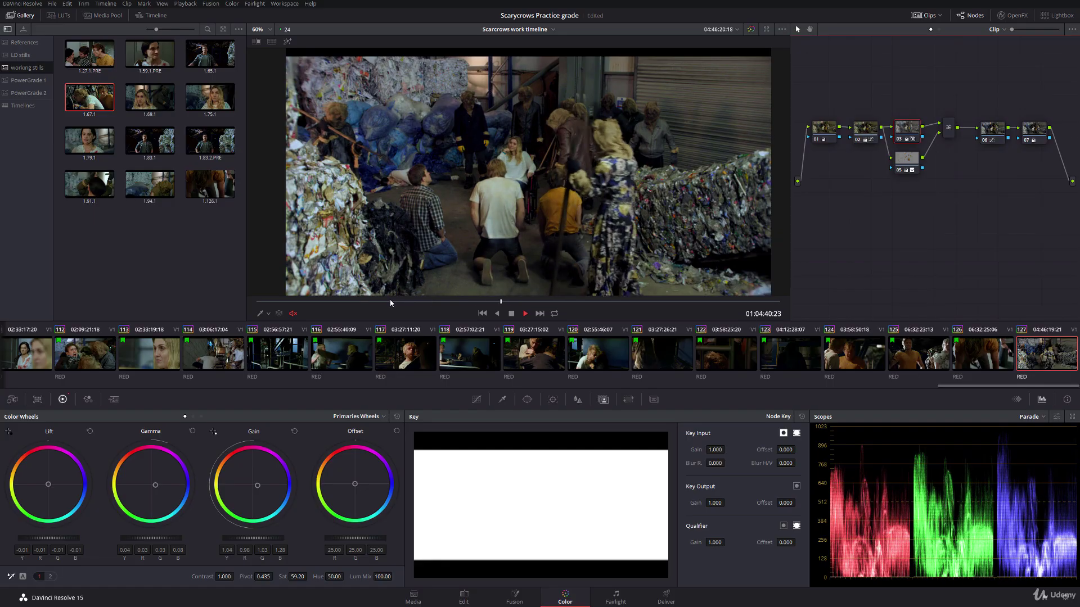
# Step: Shift clip 126's node 03 gain to R 0.94, G 1.01, B 1.12 and blue gamma to 0.02, and play into clip 127
pyautogui.press('Up')
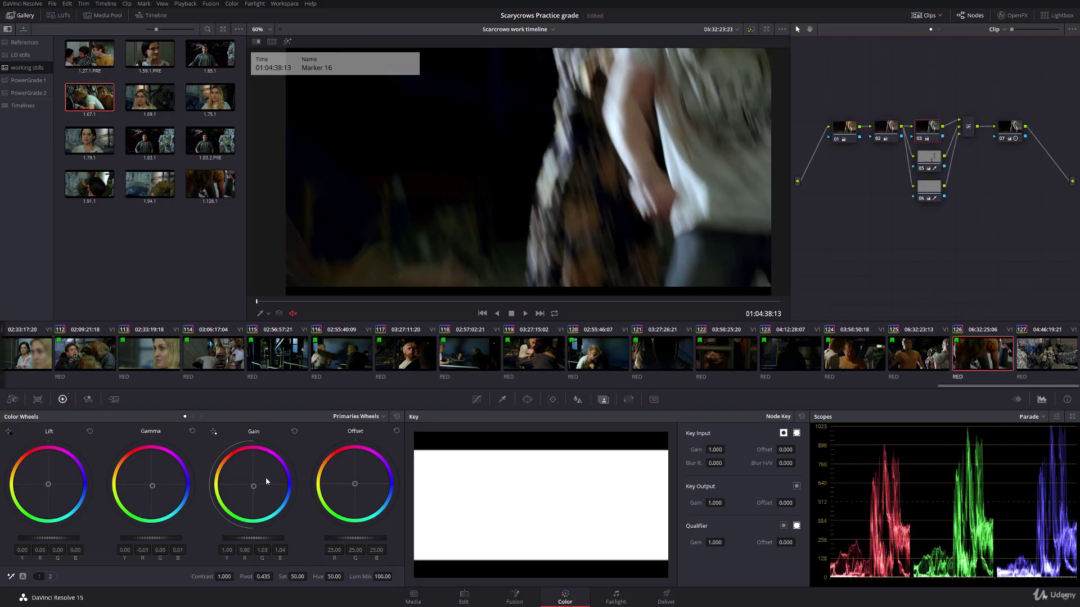
pyautogui.moveTo(252, 491); pyautogui.dragTo(254, 491)
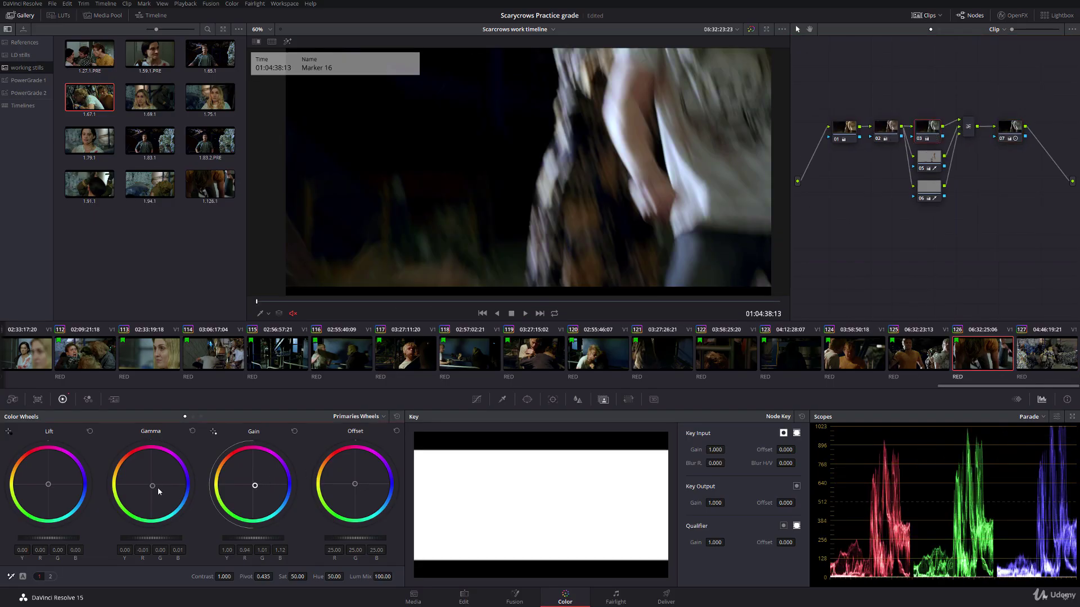
pyautogui.moveTo(153, 485); pyautogui.dragTo(153, 485)
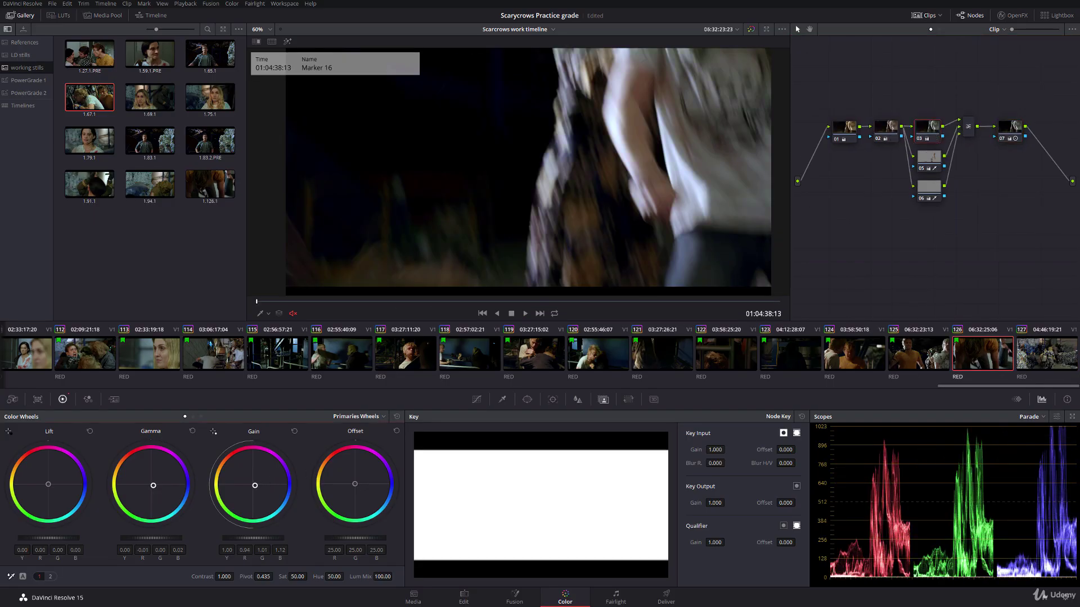
pyautogui.click(920, 361)
pyautogui.click(976, 358)
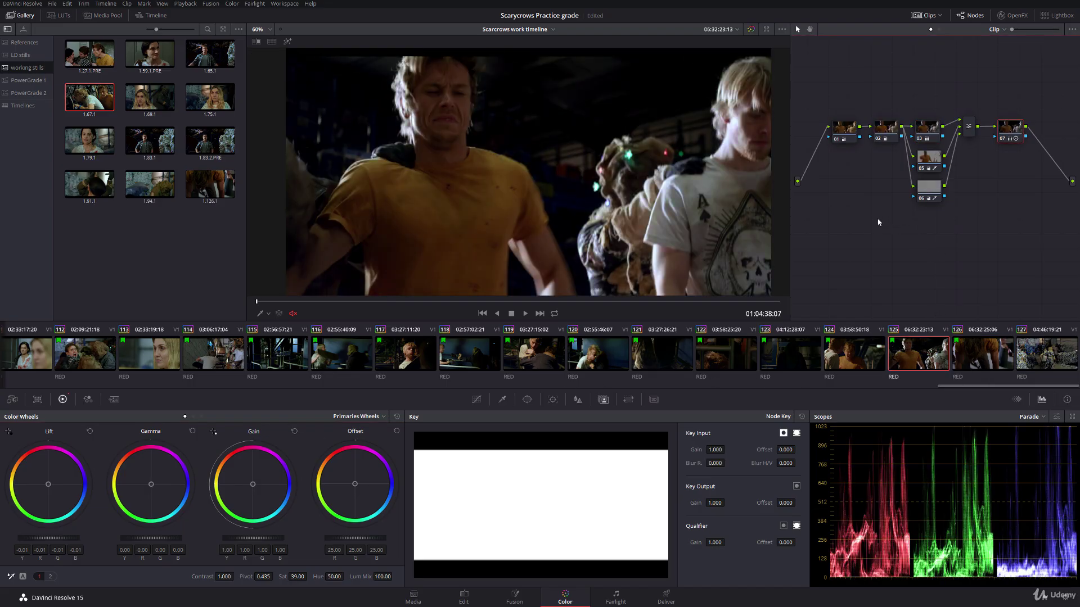
pyautogui.press('space')
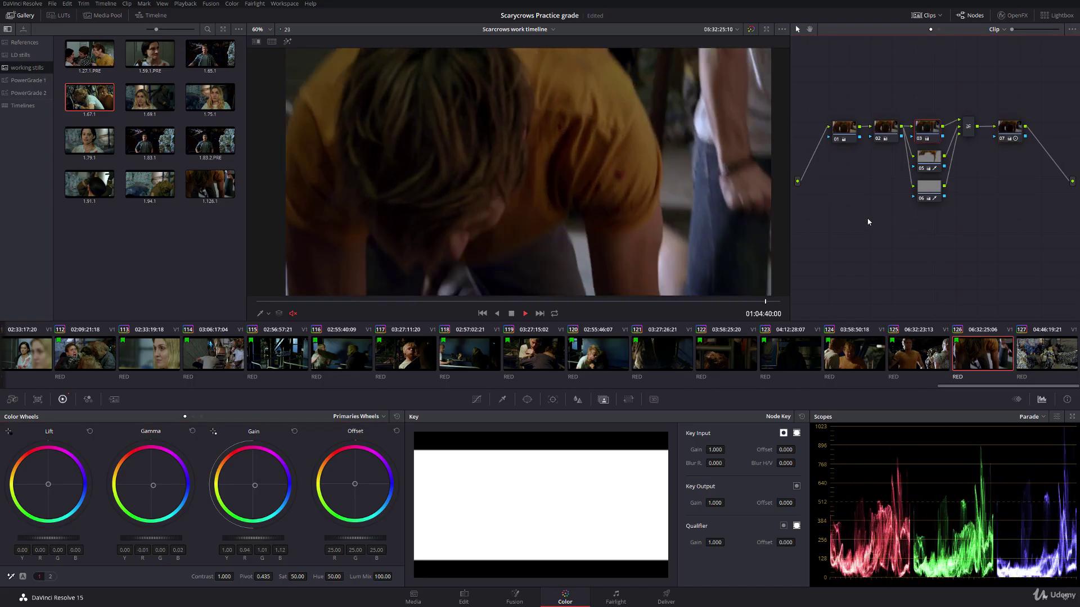
pyautogui.press('space')
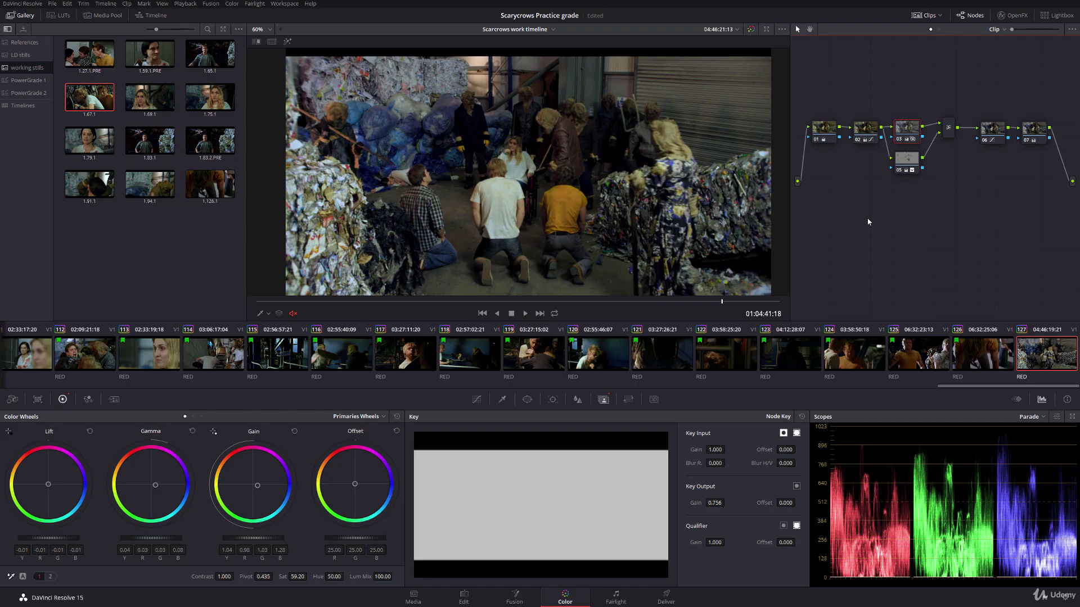
# Step: Slightly lower the master gamma on clip 127's node 03 and play the cut from clip 126
pyautogui.moveTo(176, 537); pyautogui.dragTo(169, 537)
pyautogui.click(981, 353)
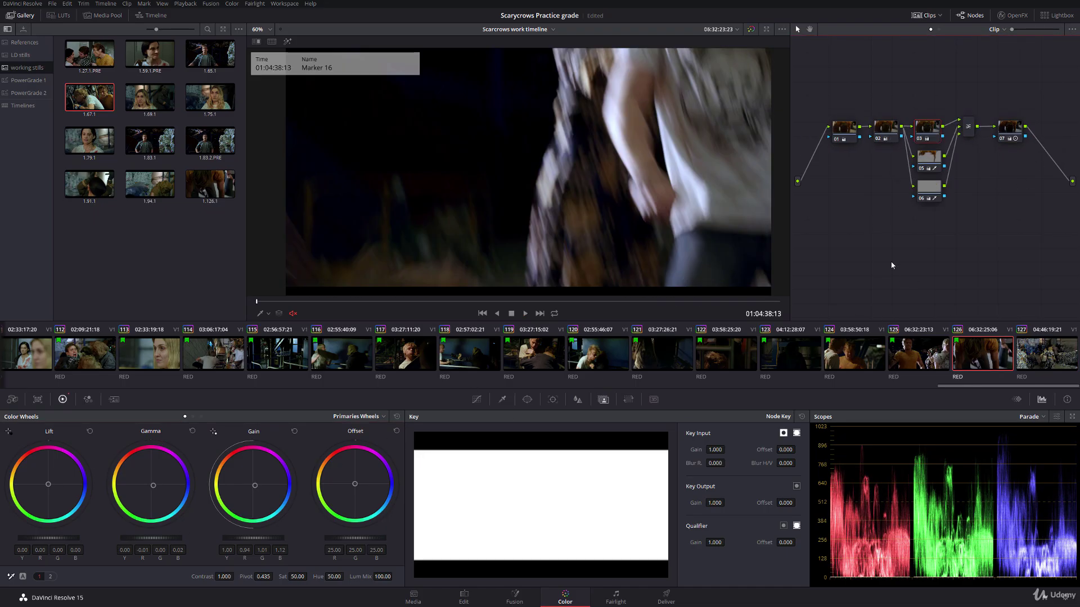
pyautogui.press('space')
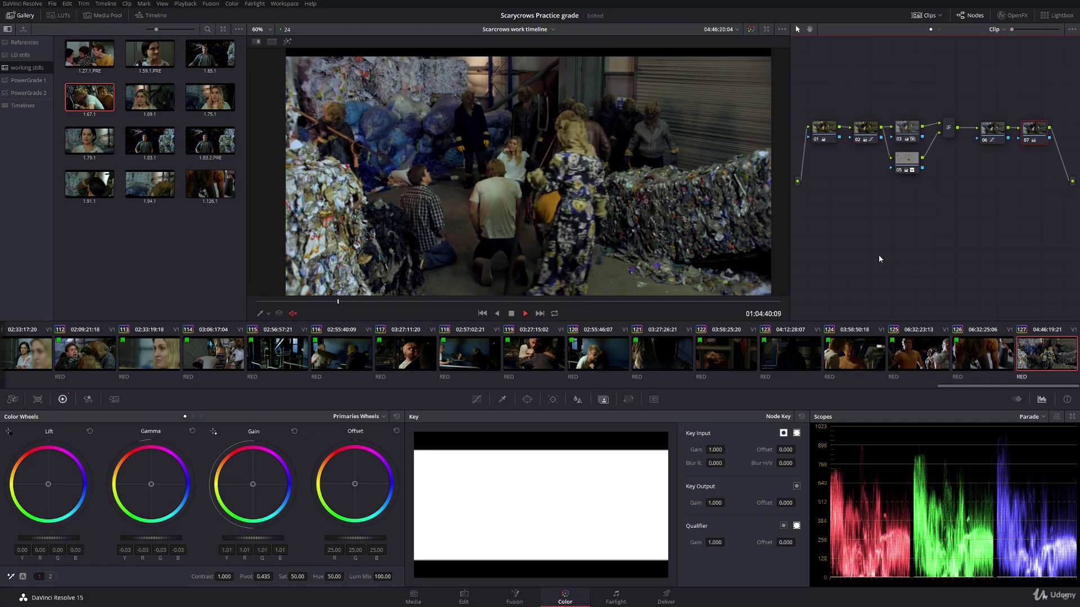
pyautogui.press('space')
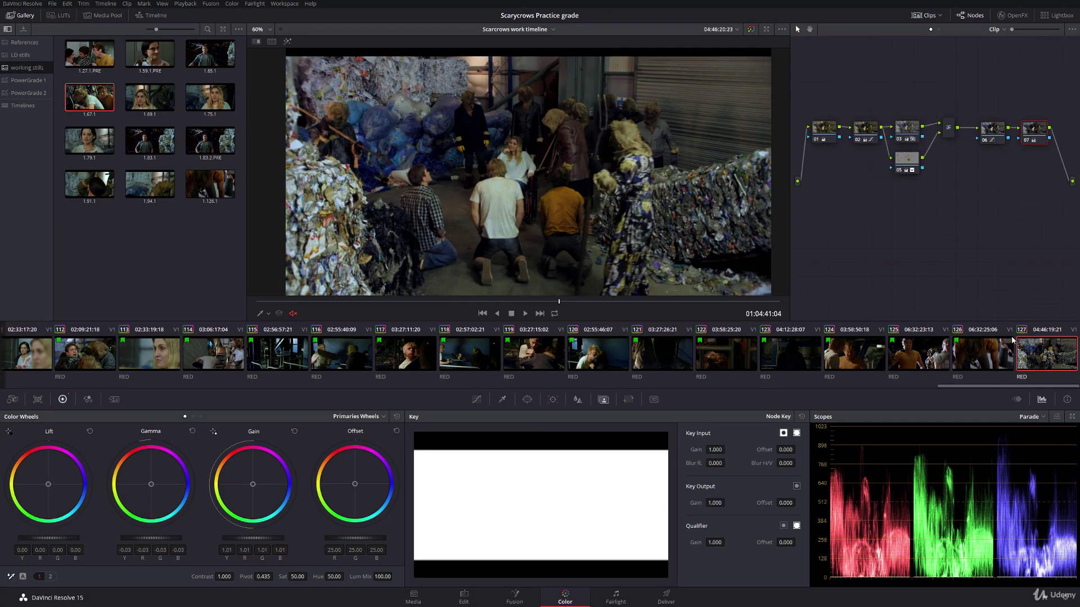
pyautogui.press('Up')
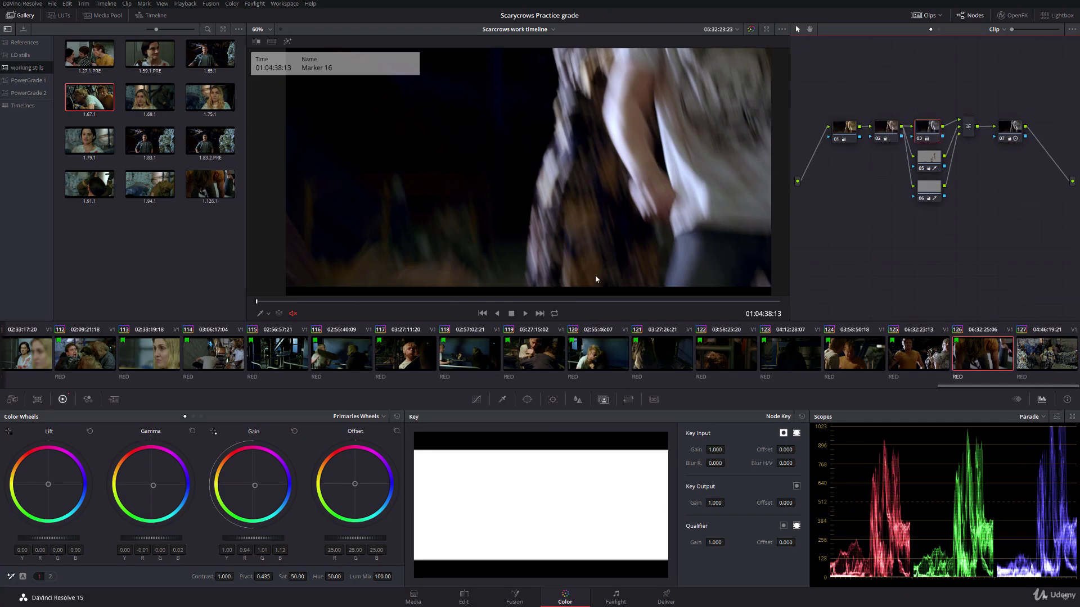
# Step: On clip 126's node 07, anchor the Hue Vs Hue curve at yellow and blue and rotate magenta by -22.72
pyautogui.click(1022, 133)
pyautogui.click(478, 399)
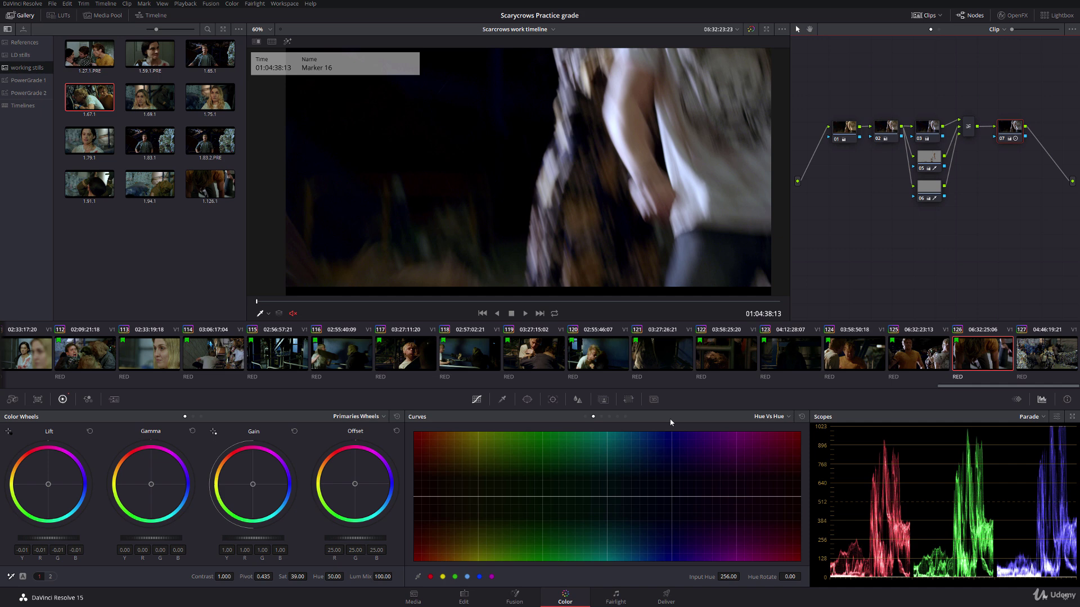
pyautogui.click(617, 417)
pyautogui.click(585, 417)
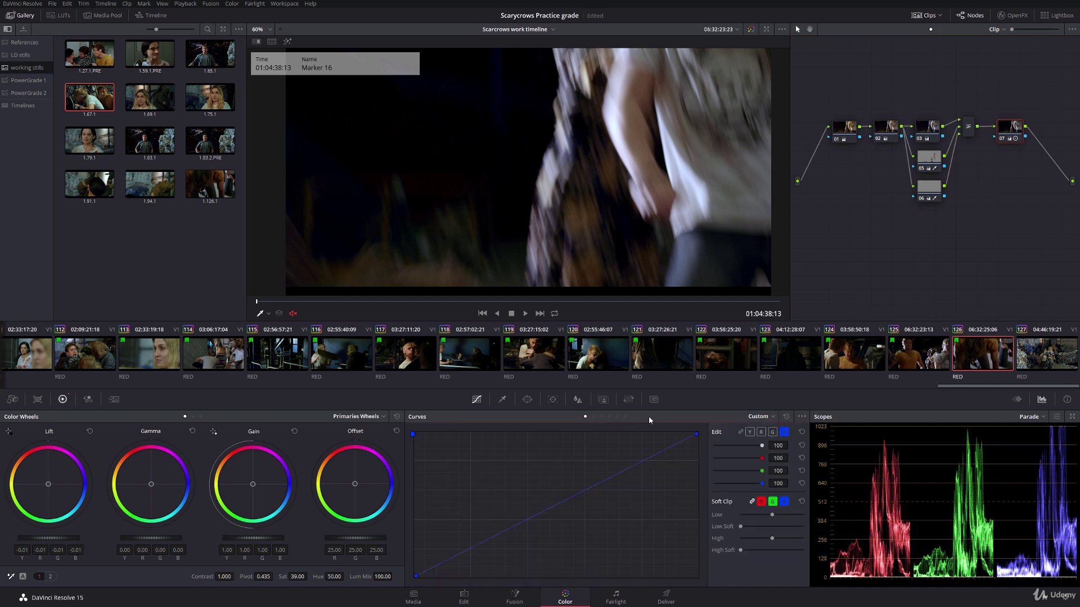
pyautogui.click(594, 416)
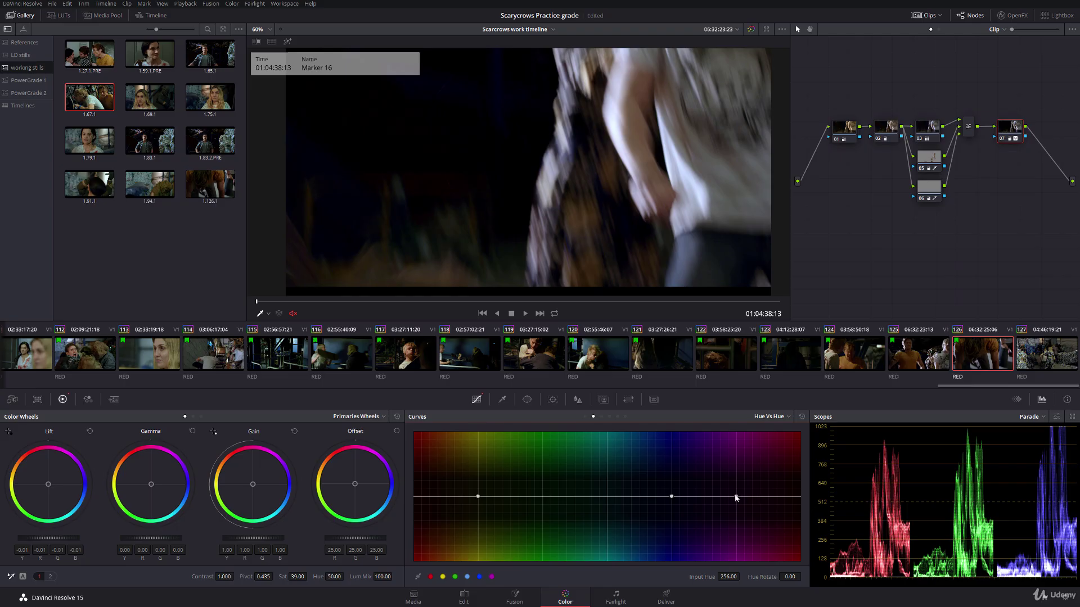
pyautogui.moveTo(735, 498); pyautogui.dragTo(736, 504)
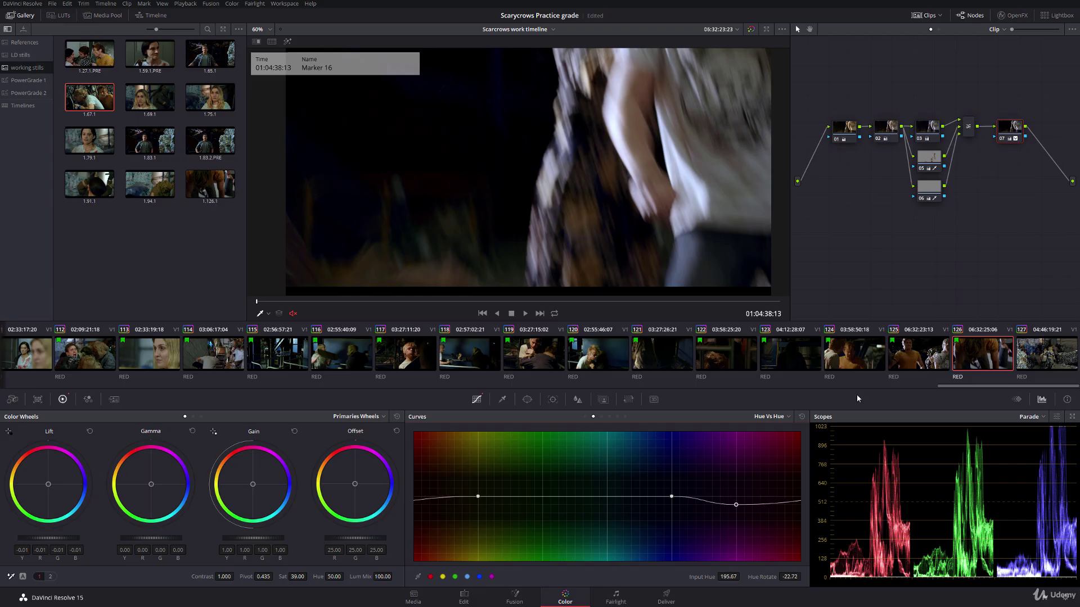
# Step: Play through the cut into clip 127 to check the hue shift, and save the project
pyautogui.click(929, 359)
pyautogui.press('space')
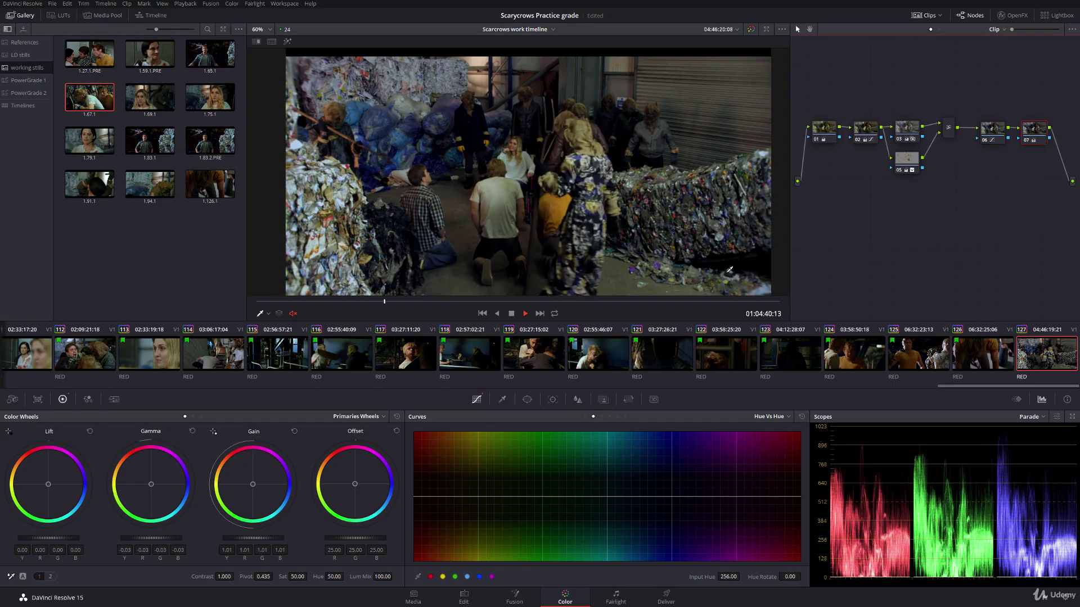
pyautogui.press('space')
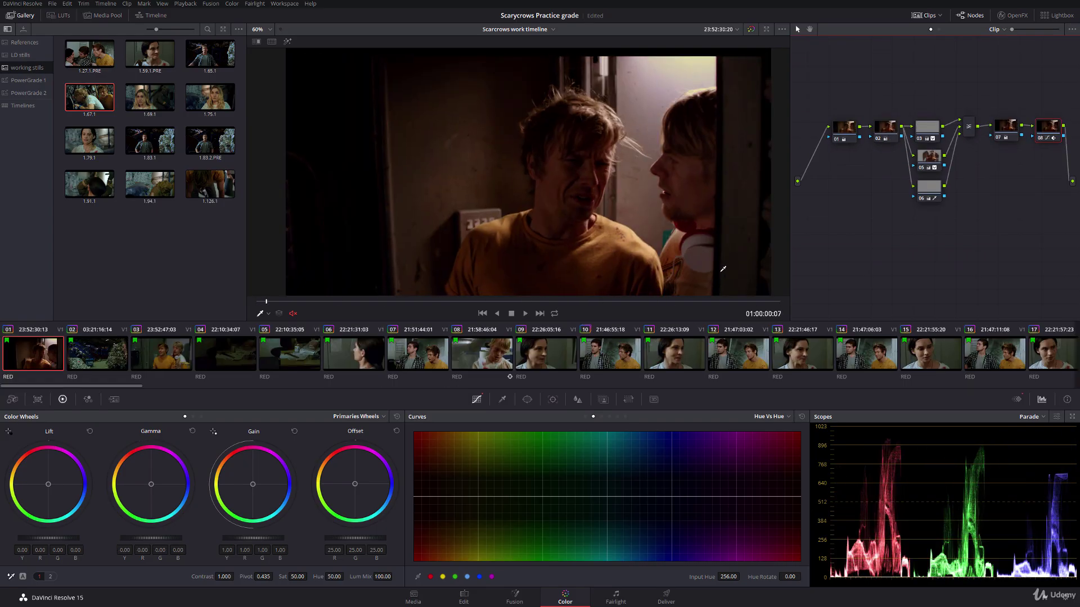
pyautogui.hotkey('ctrl', 's')
# Step: Return to the end of the timeline, compare clips 126 and 127, and replay the cut between them
pyautogui.moveTo(125, 386); pyautogui.dragTo(1052, 316)
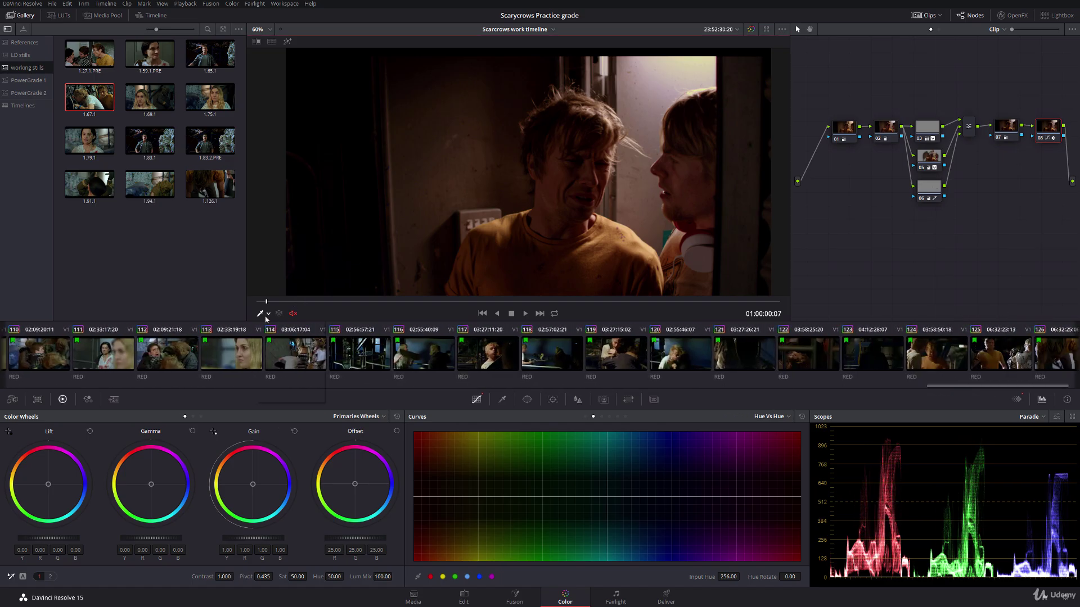
pyautogui.moveTo(942, 388); pyautogui.dragTo(953, 388)
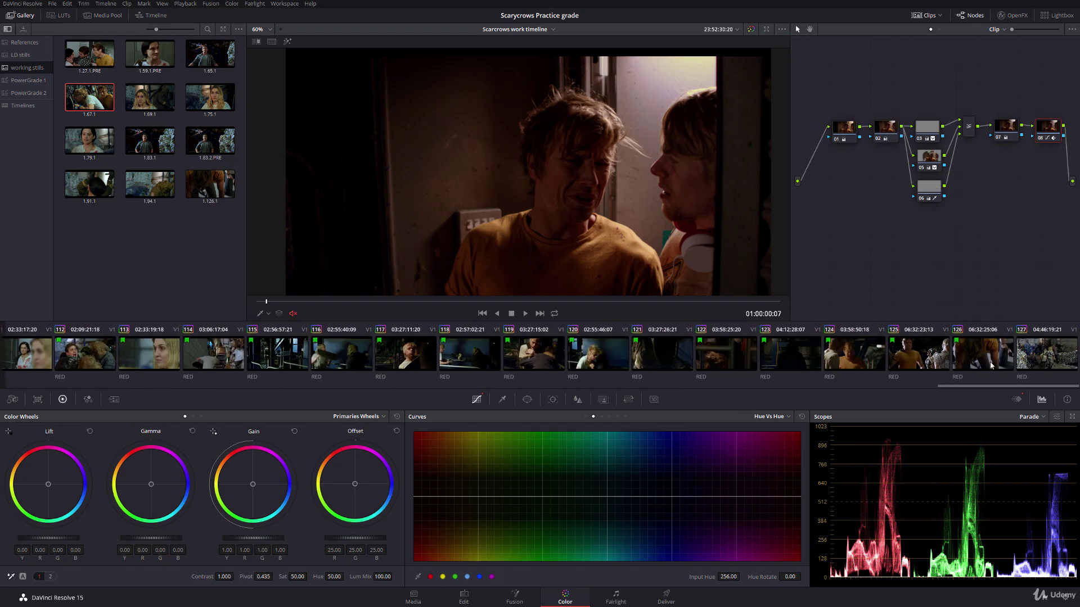
pyautogui.click(992, 353)
pyautogui.click(1034, 349)
pyautogui.click(994, 352)
pyautogui.press('space')
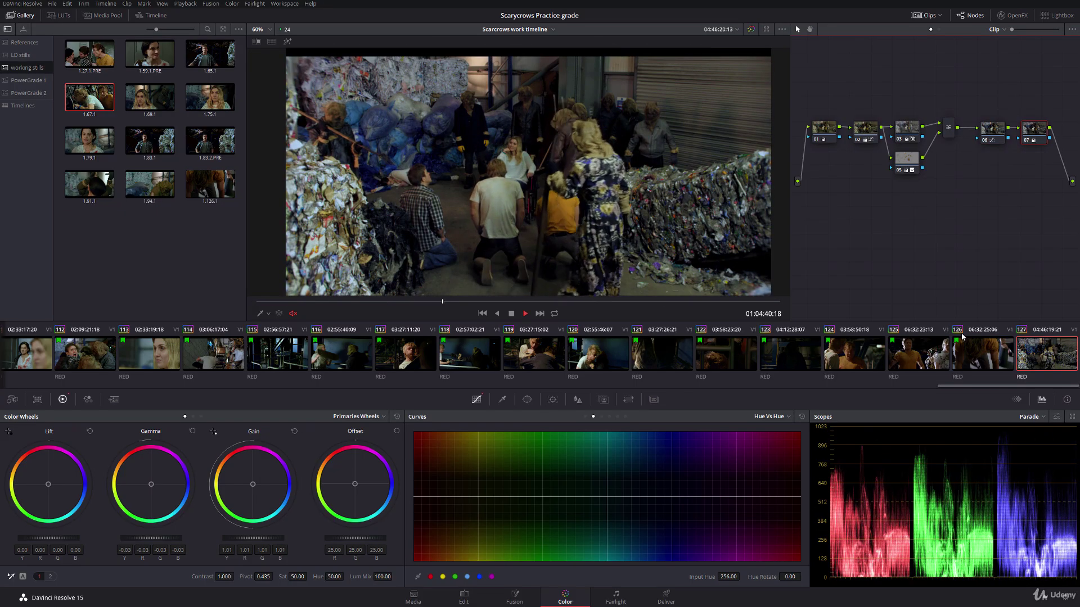
pyautogui.press('space')
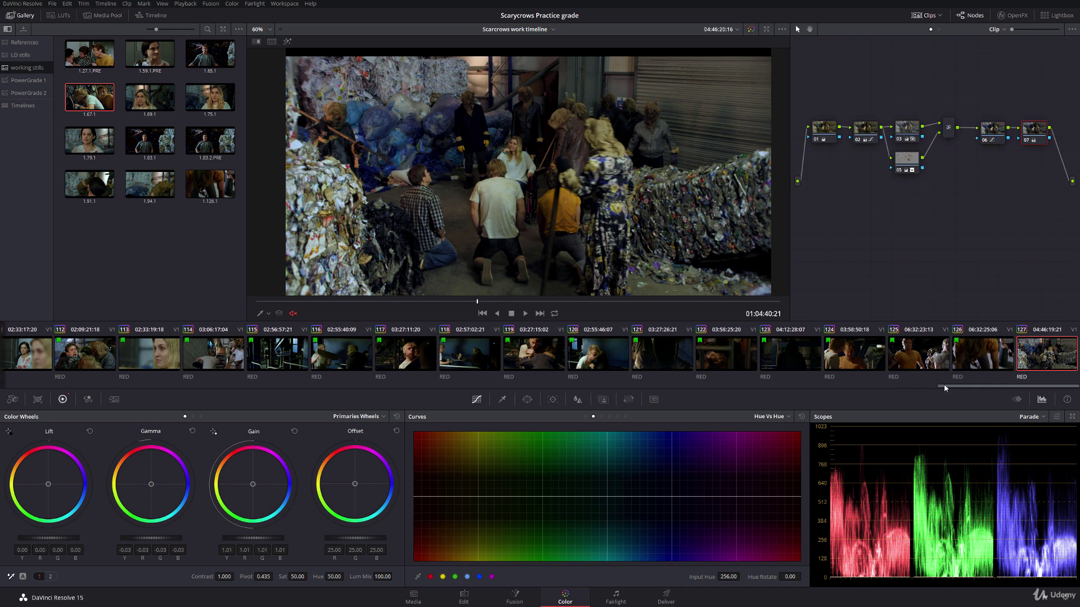
# Step: Go back to clip 01 and play the graded timeline full screen from its start
pyautogui.moveTo(945, 388); pyautogui.dragTo(1, 344)
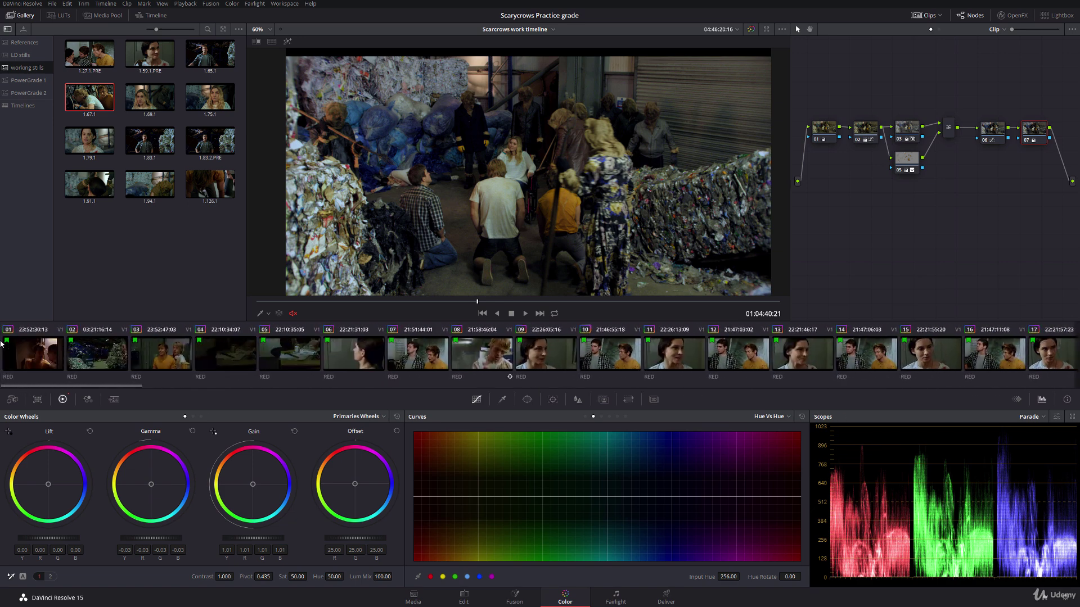
pyautogui.click(43, 365)
pyautogui.hotkey('ctrl', 'f')
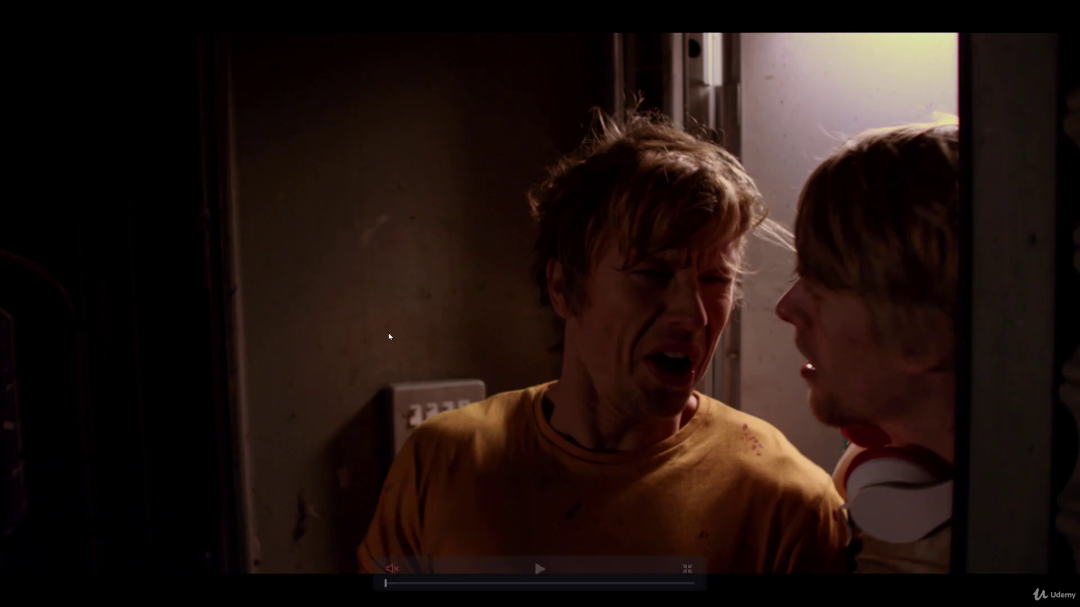
pyautogui.press('space')
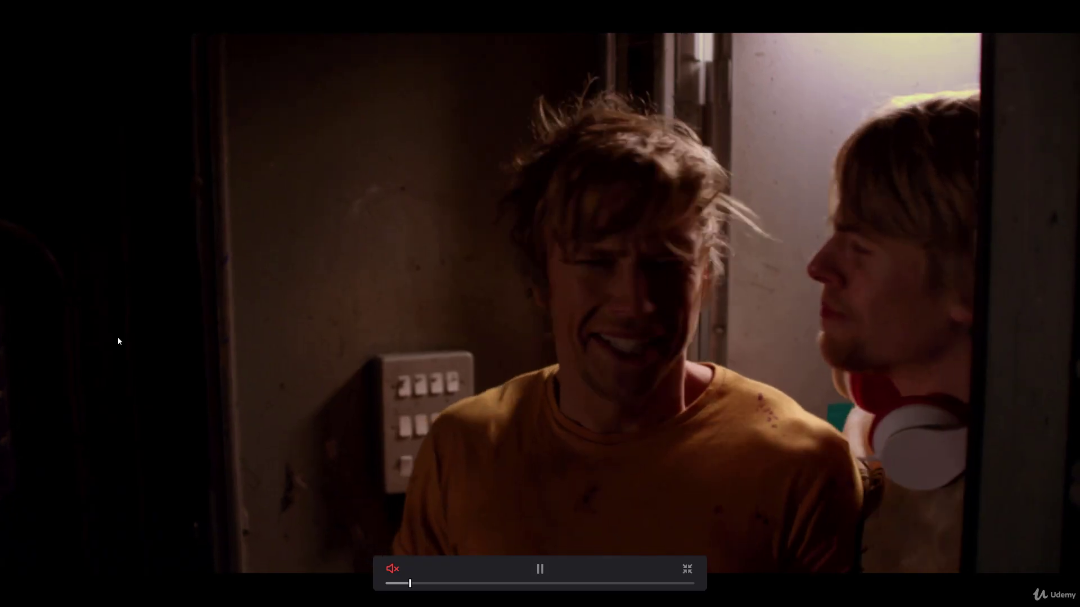